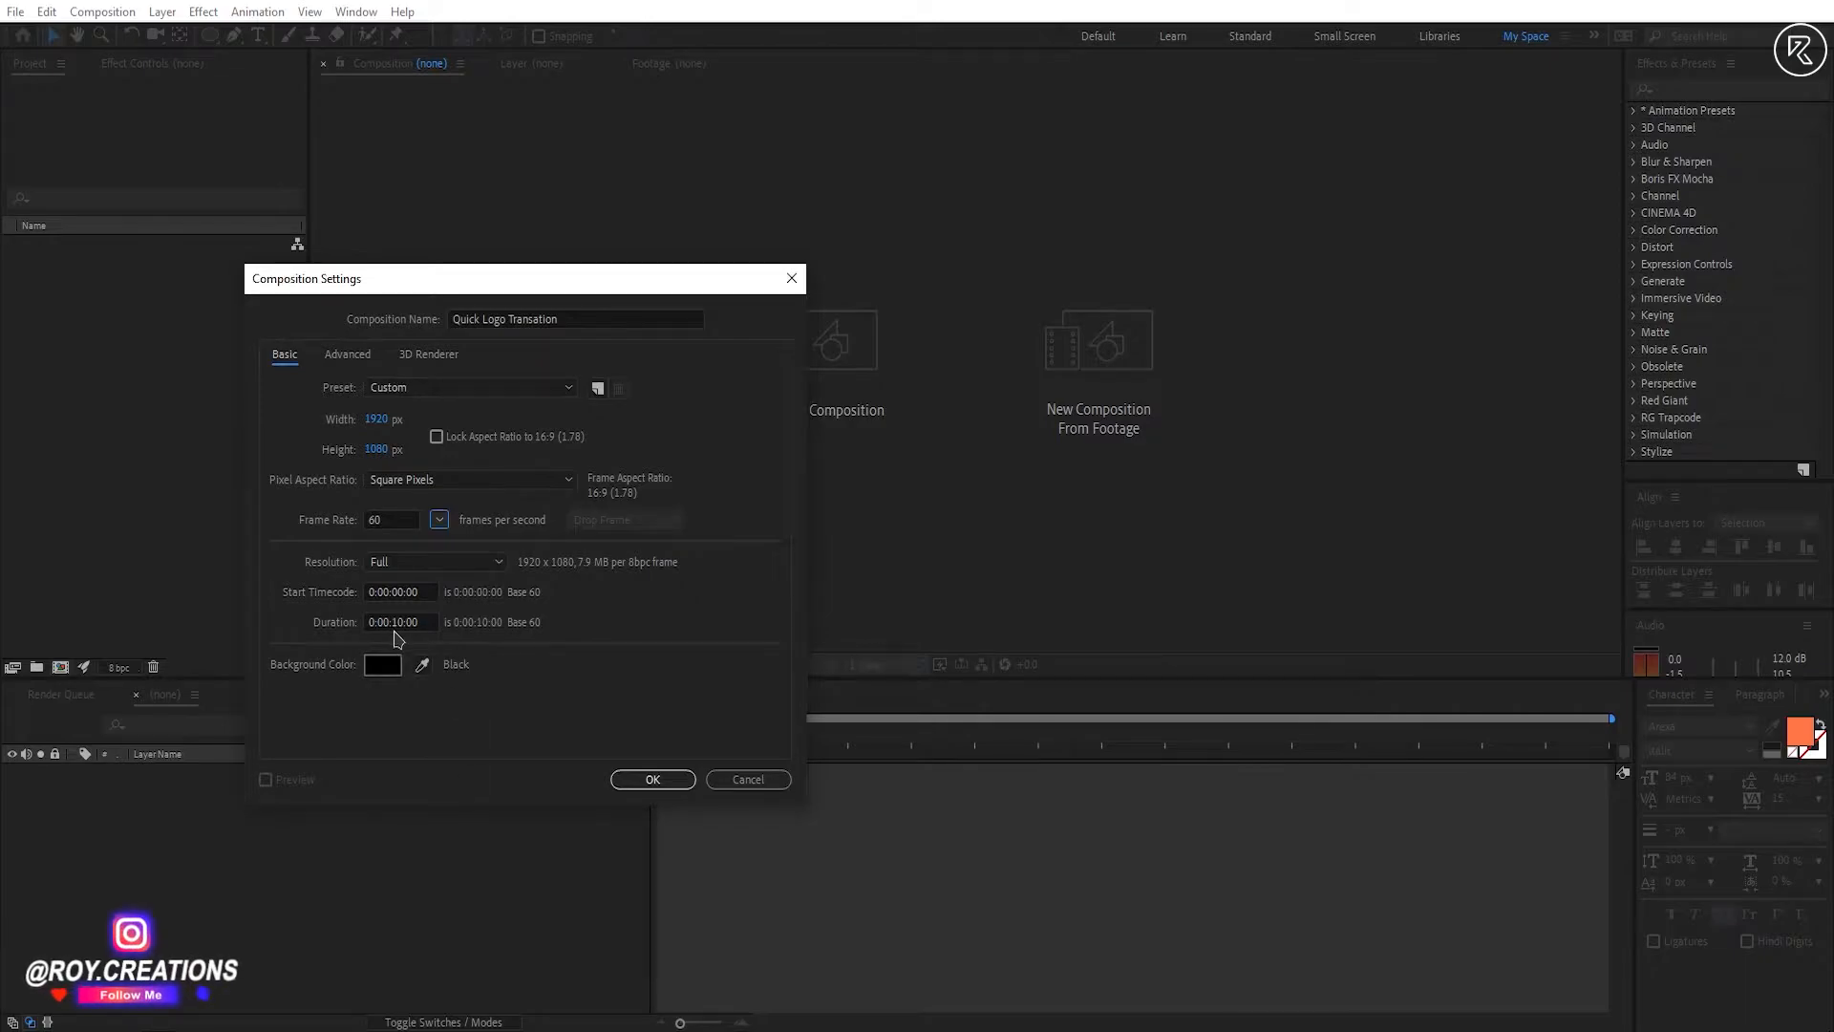
Step: Set the composition duration to 3 seconds and create the composition
text(3)
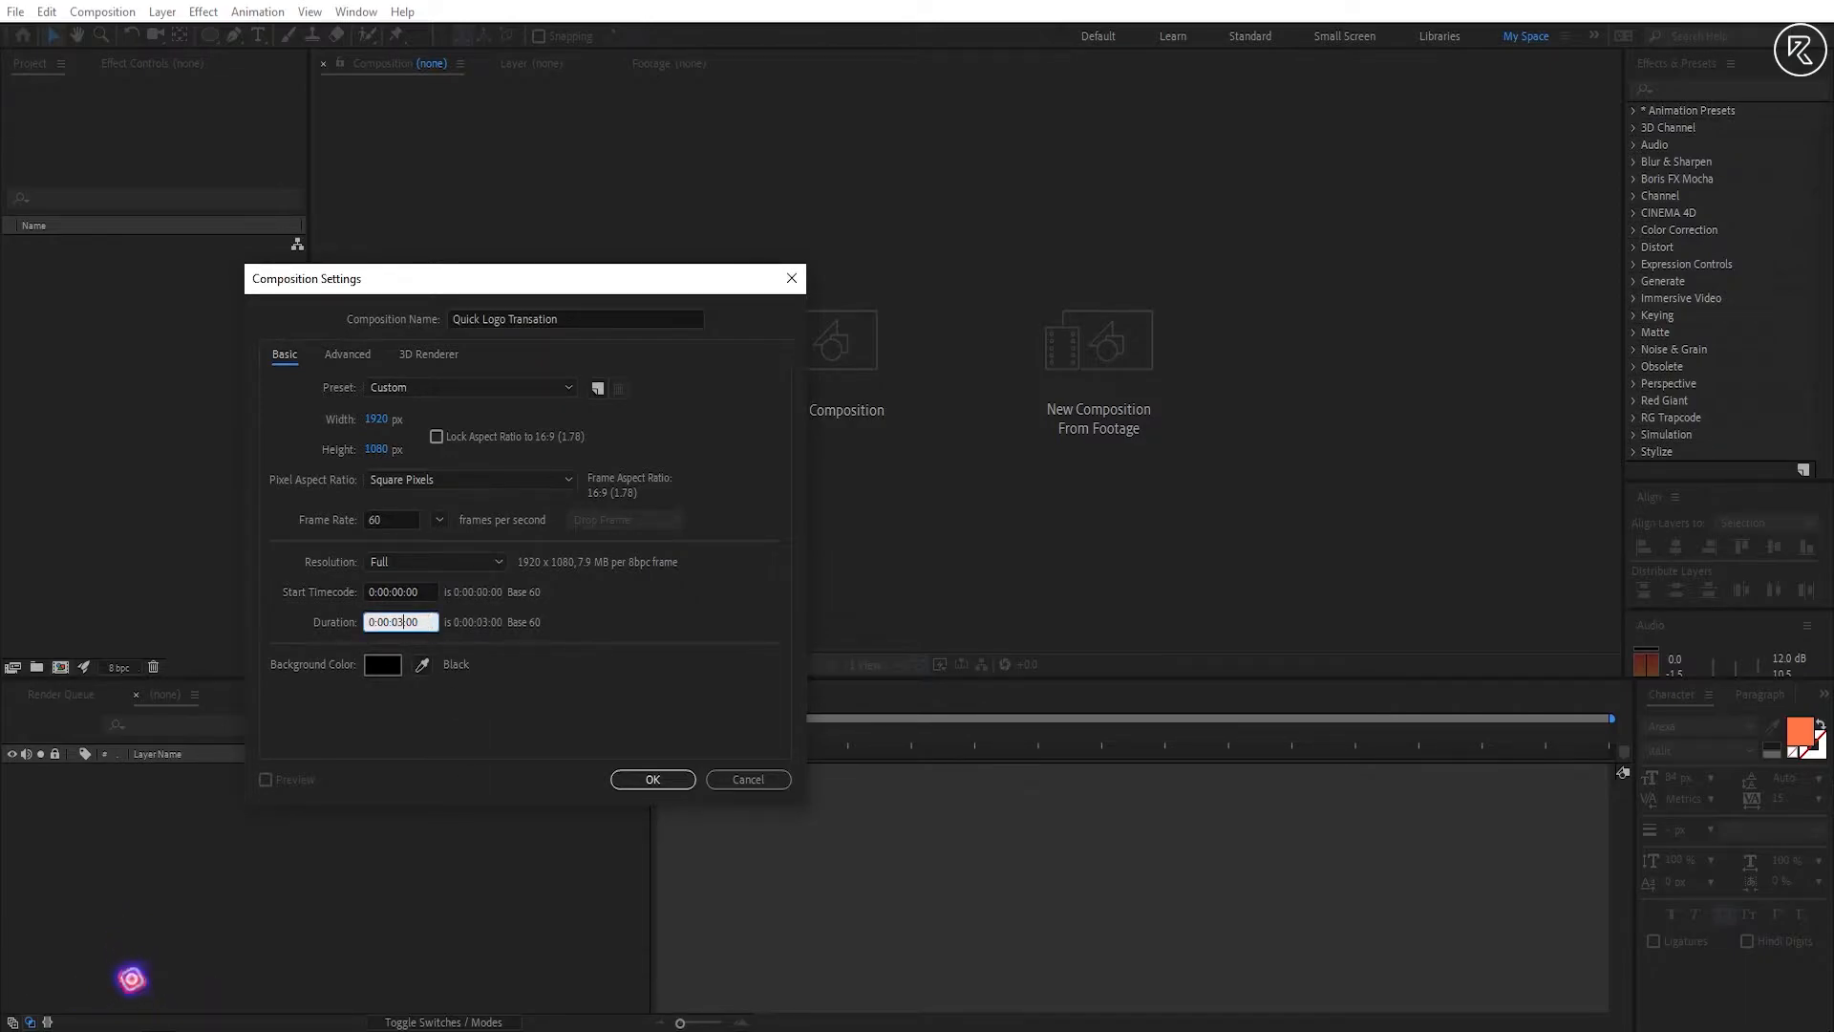
click(653, 778)
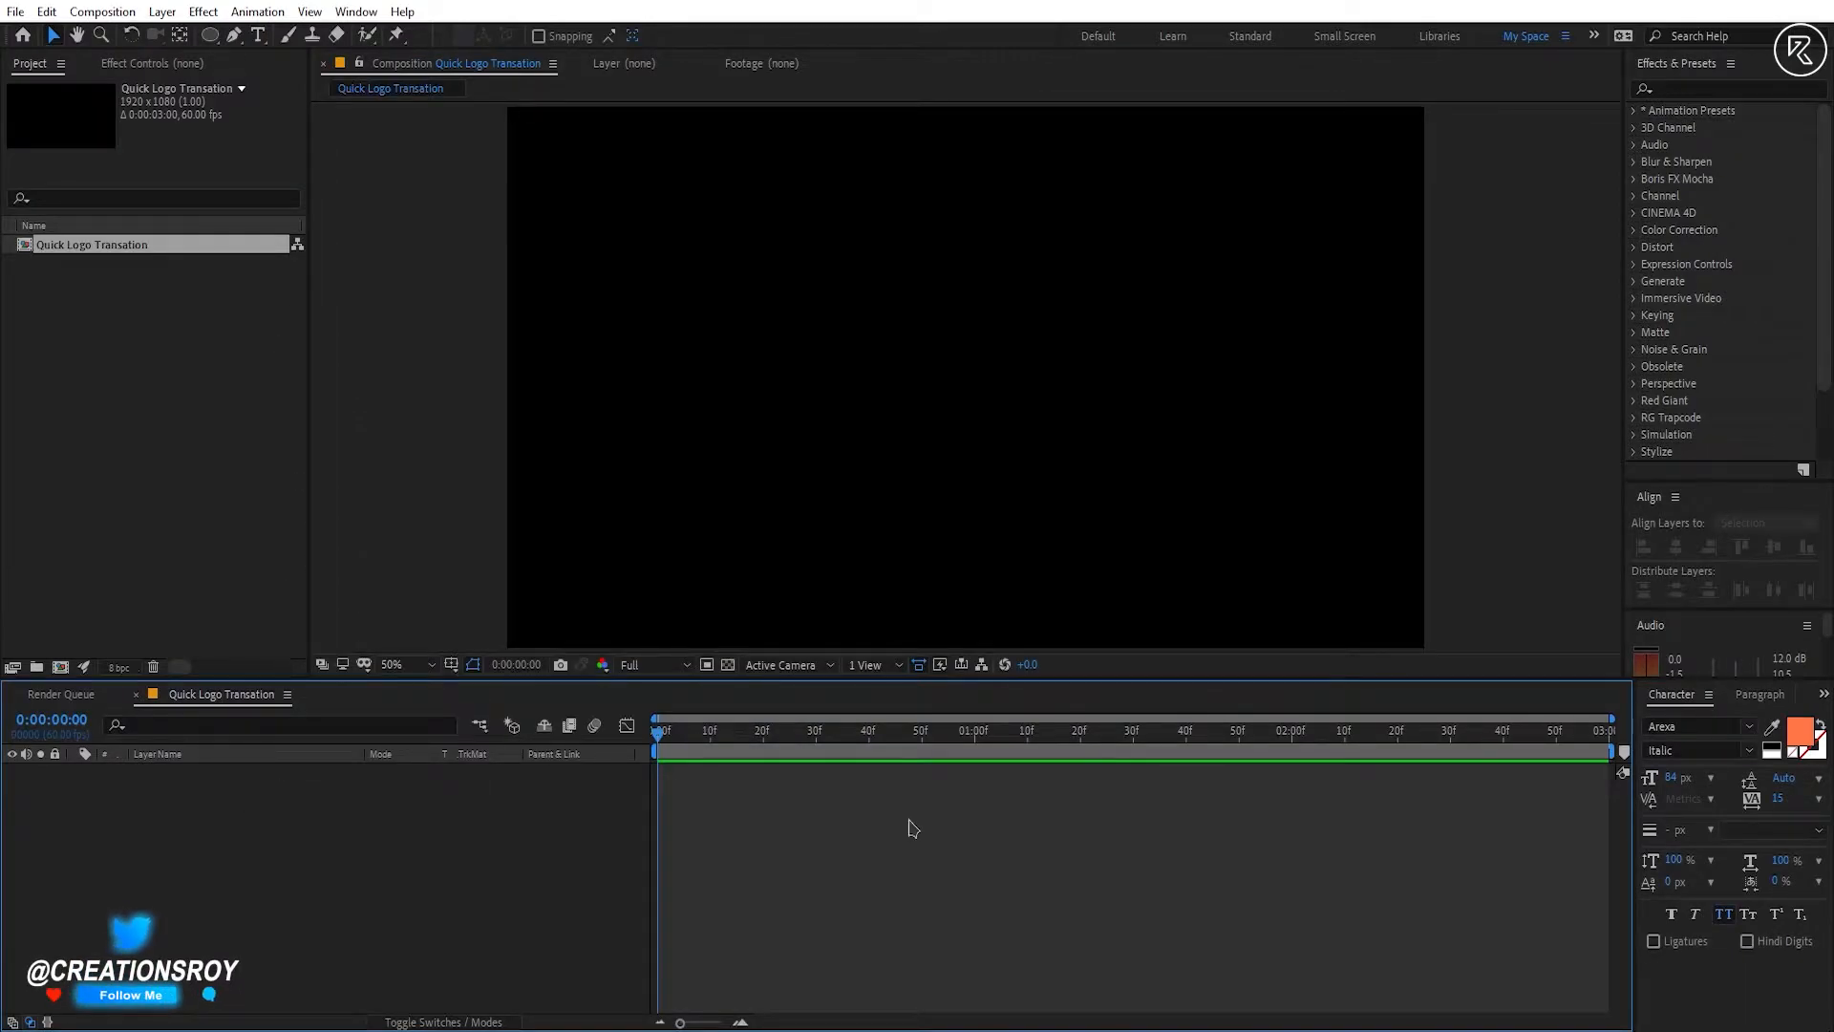
Step: Draw a white-filled circle as a shape layer and center it horizontally and vertically in the composition
click(212, 42)
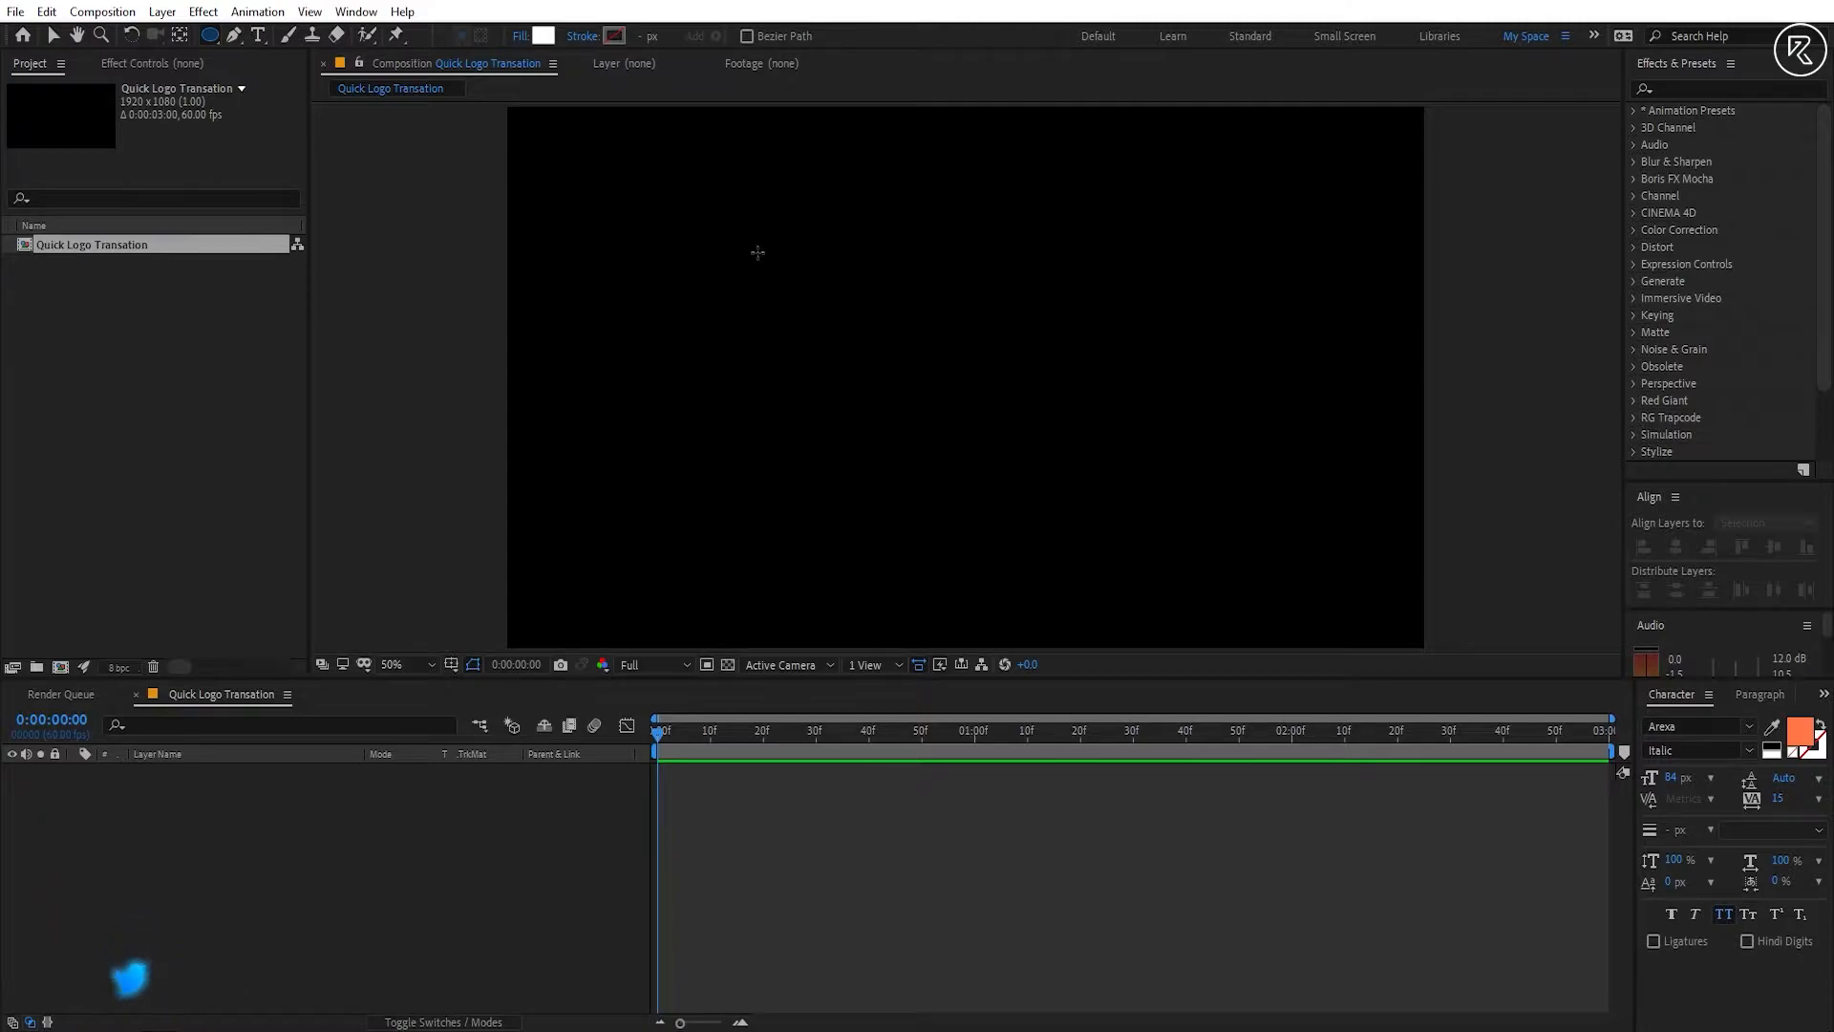
drag(757, 253, 1045, 489)
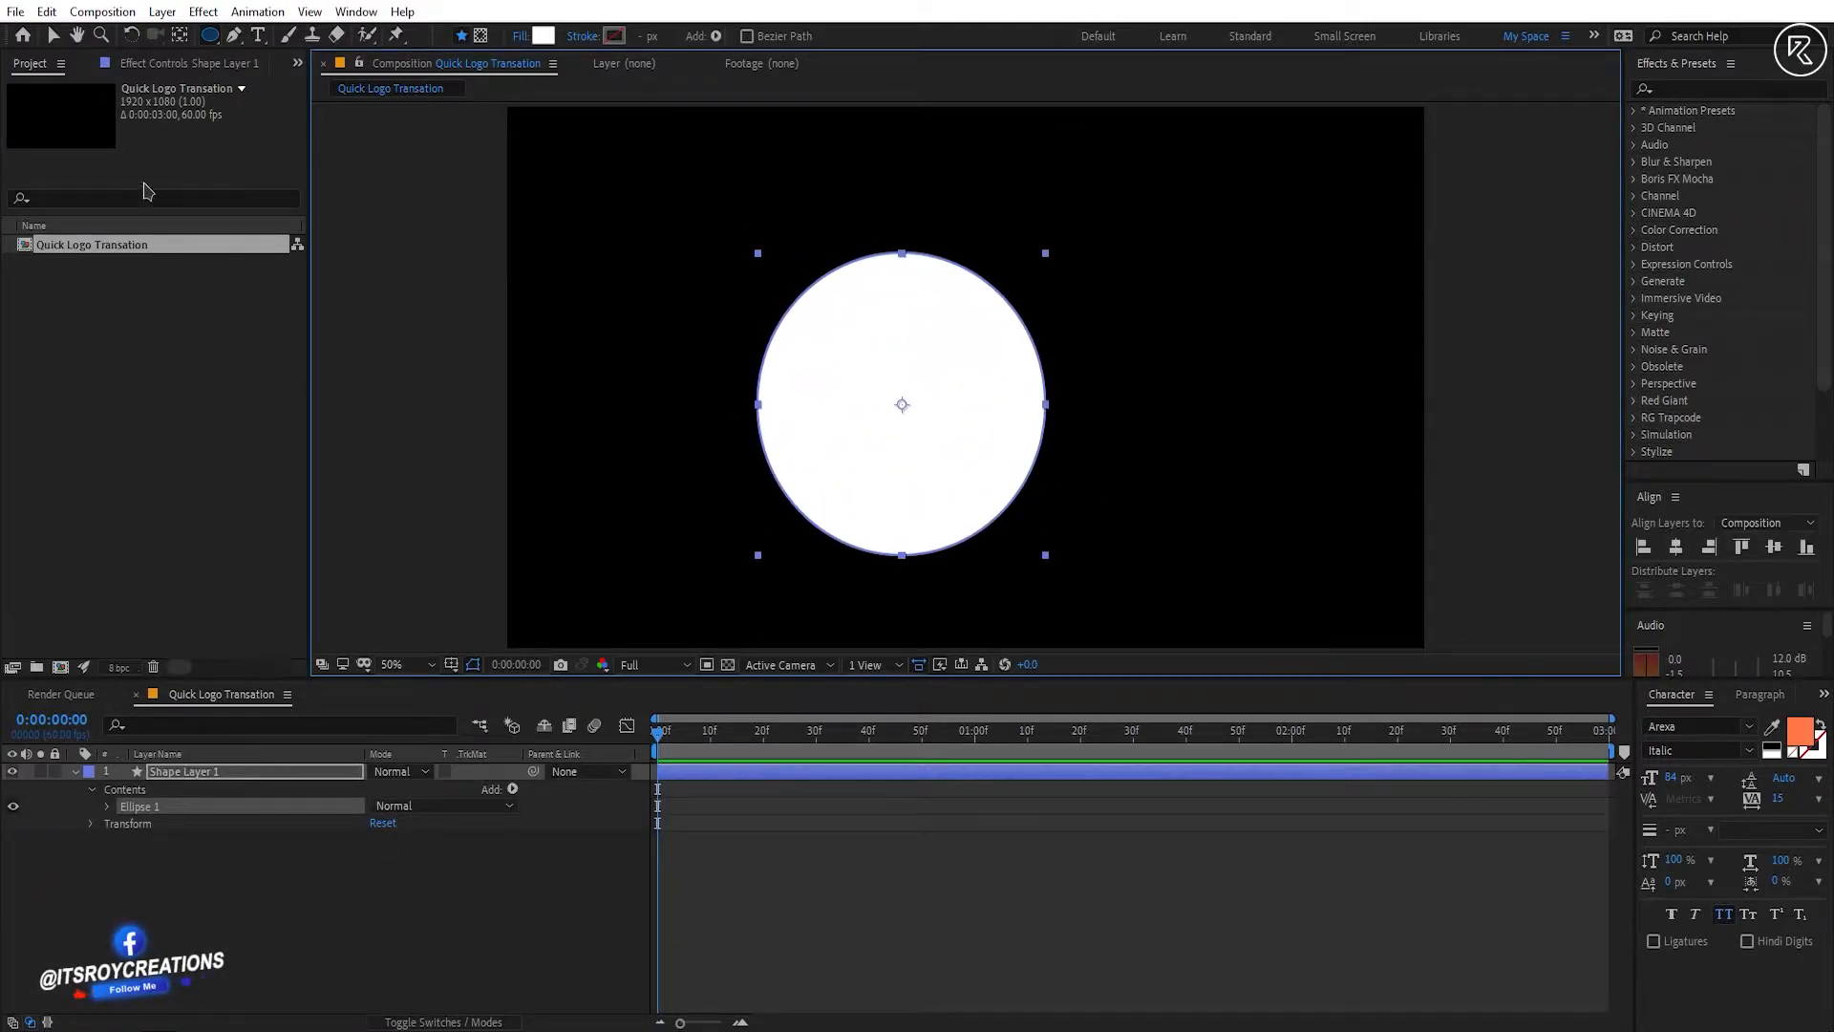
key(v)
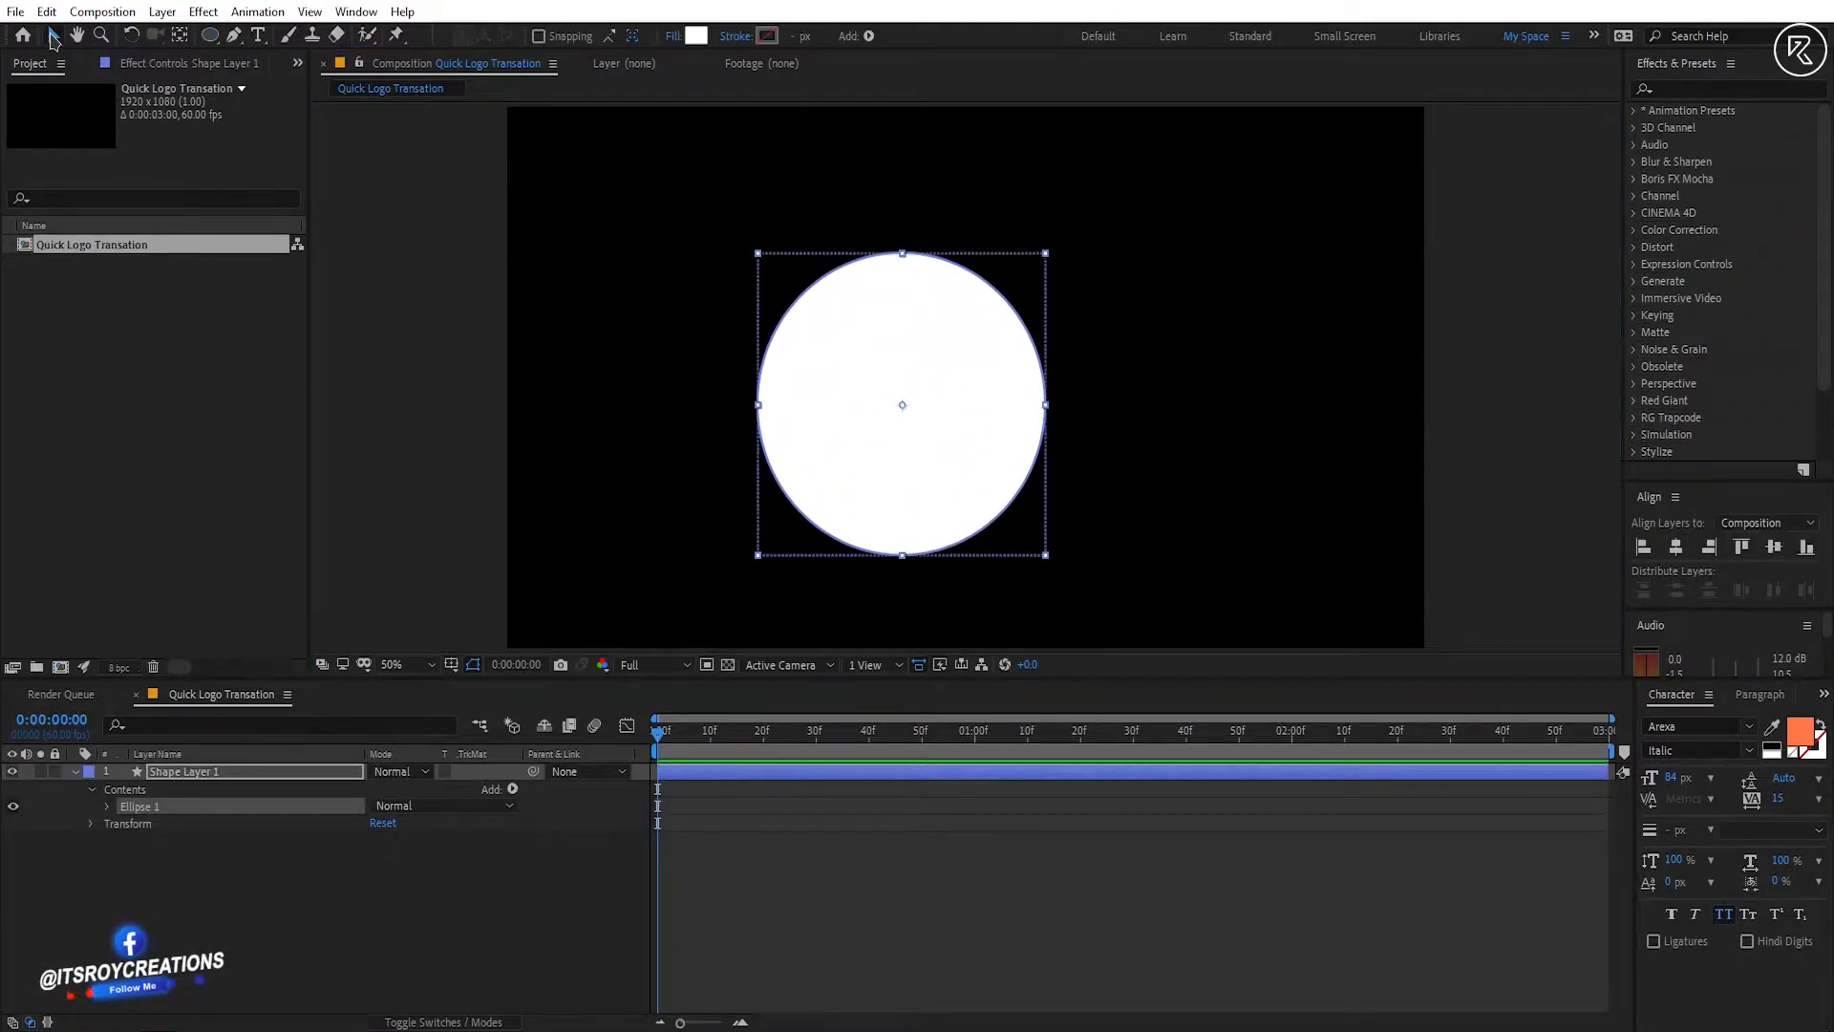
click(1676, 546)
click(1774, 546)
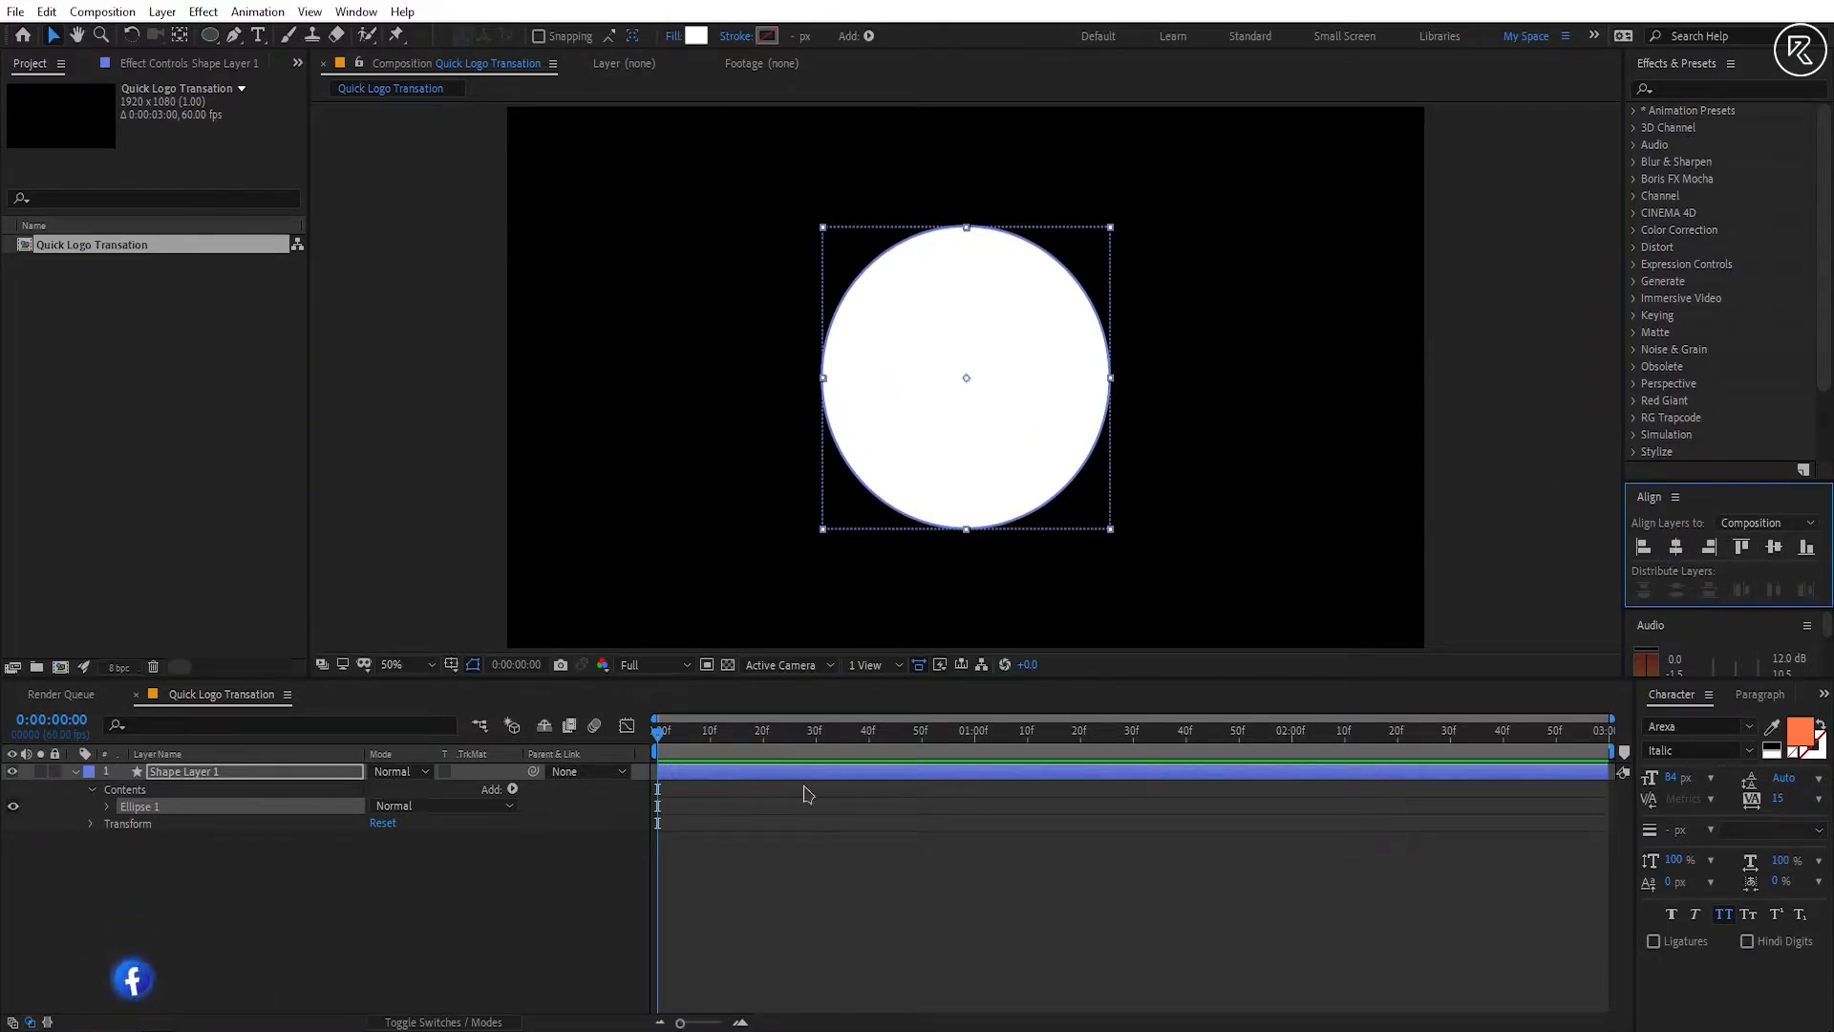
Step: Keyframe the circle's scale at the first frame and enlarge it to 377% at frame 30
key(s)
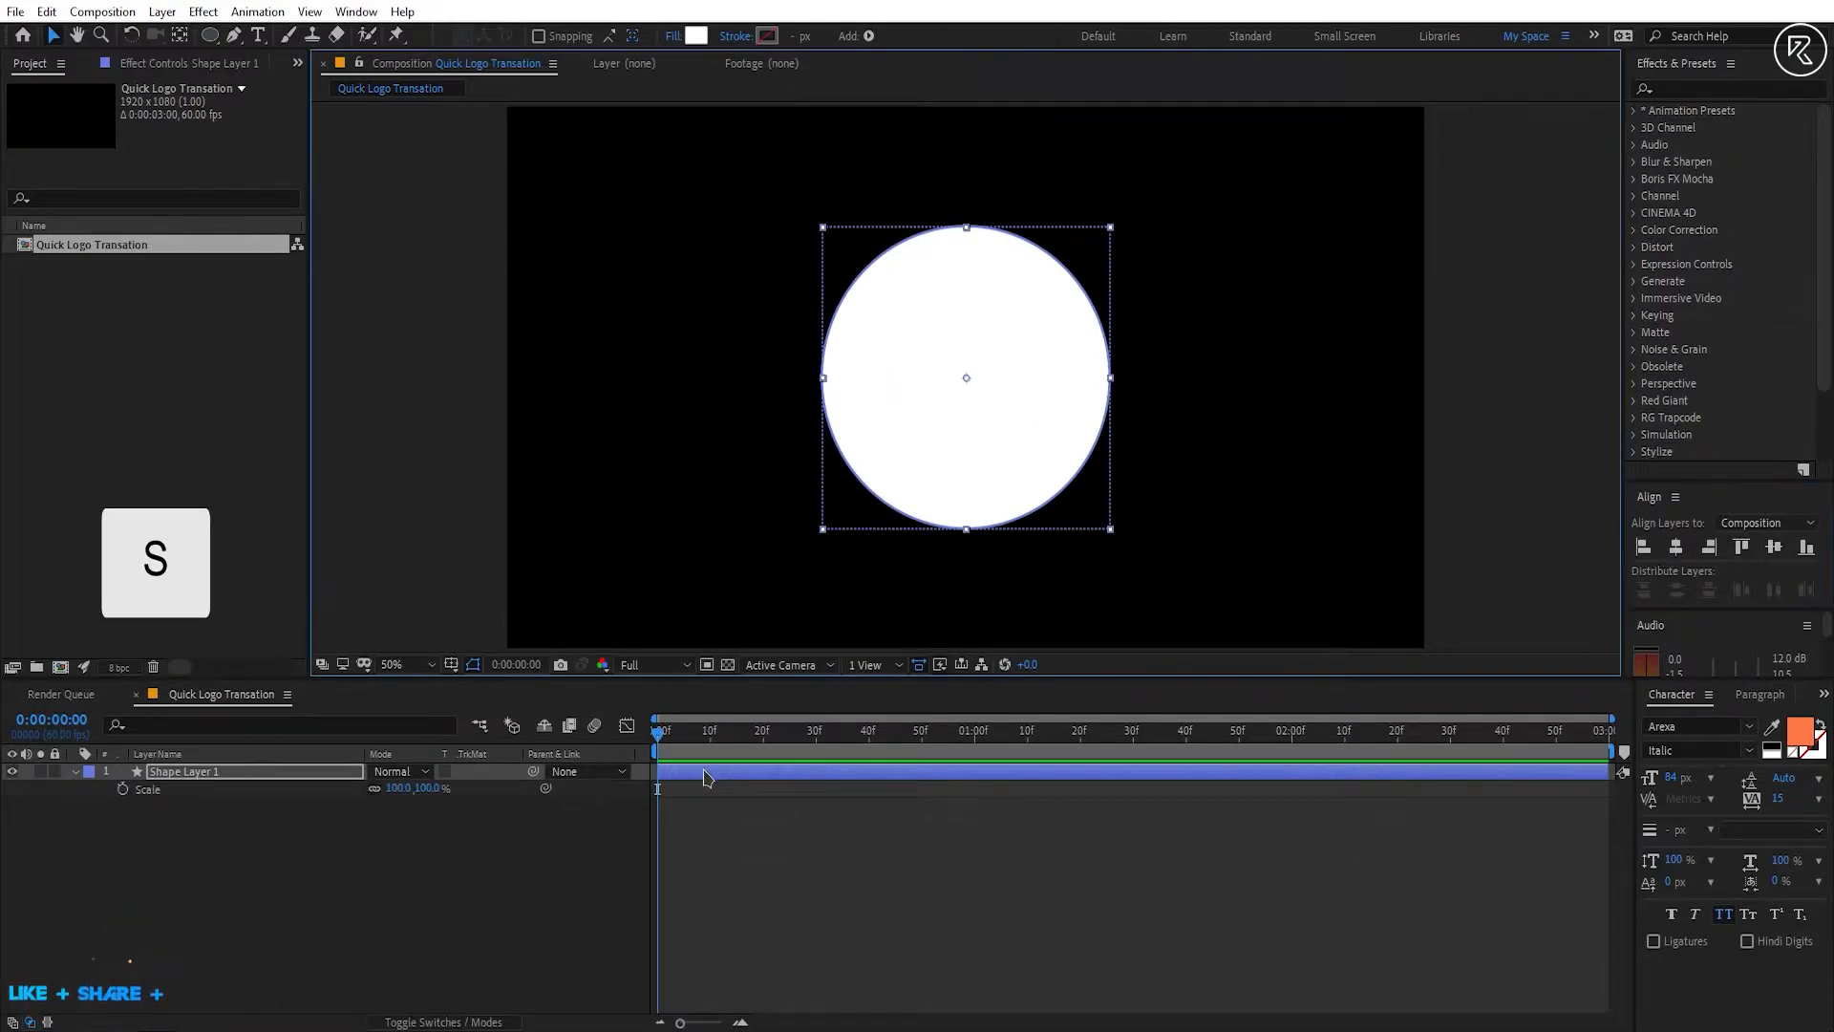
click(123, 788)
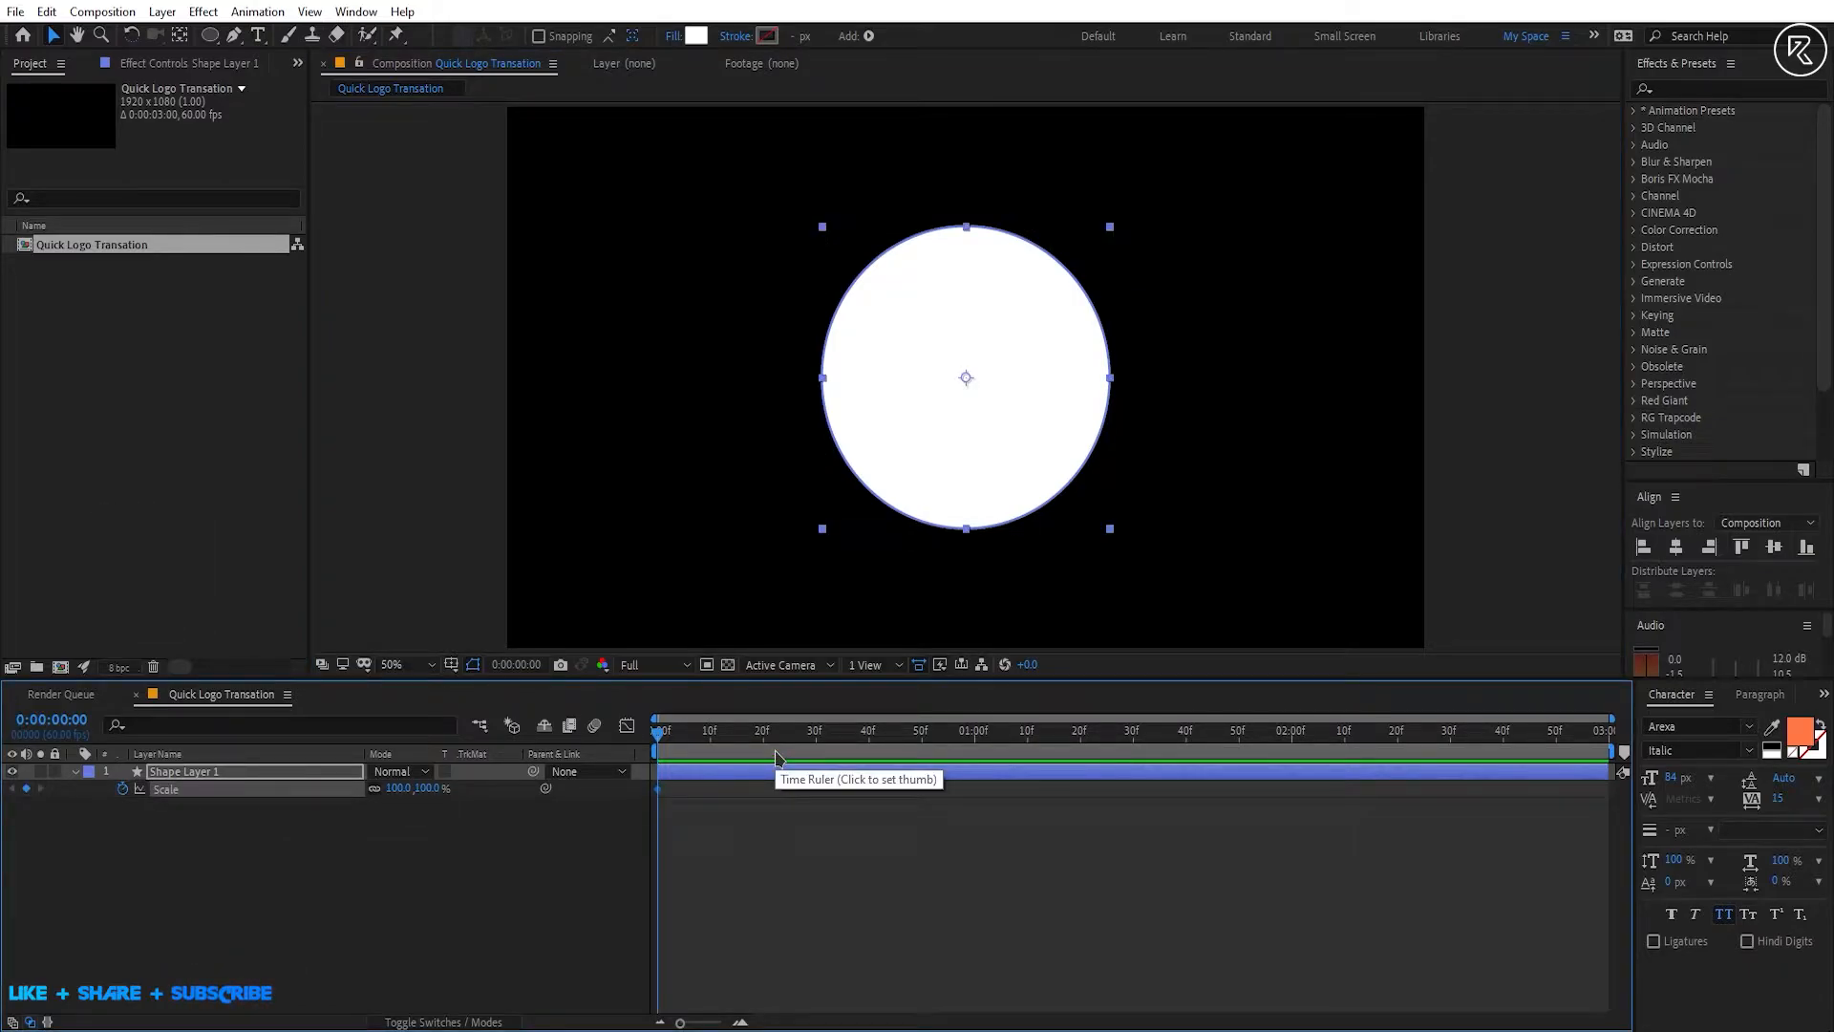
click(814, 740)
drag(424, 787, 695, 804)
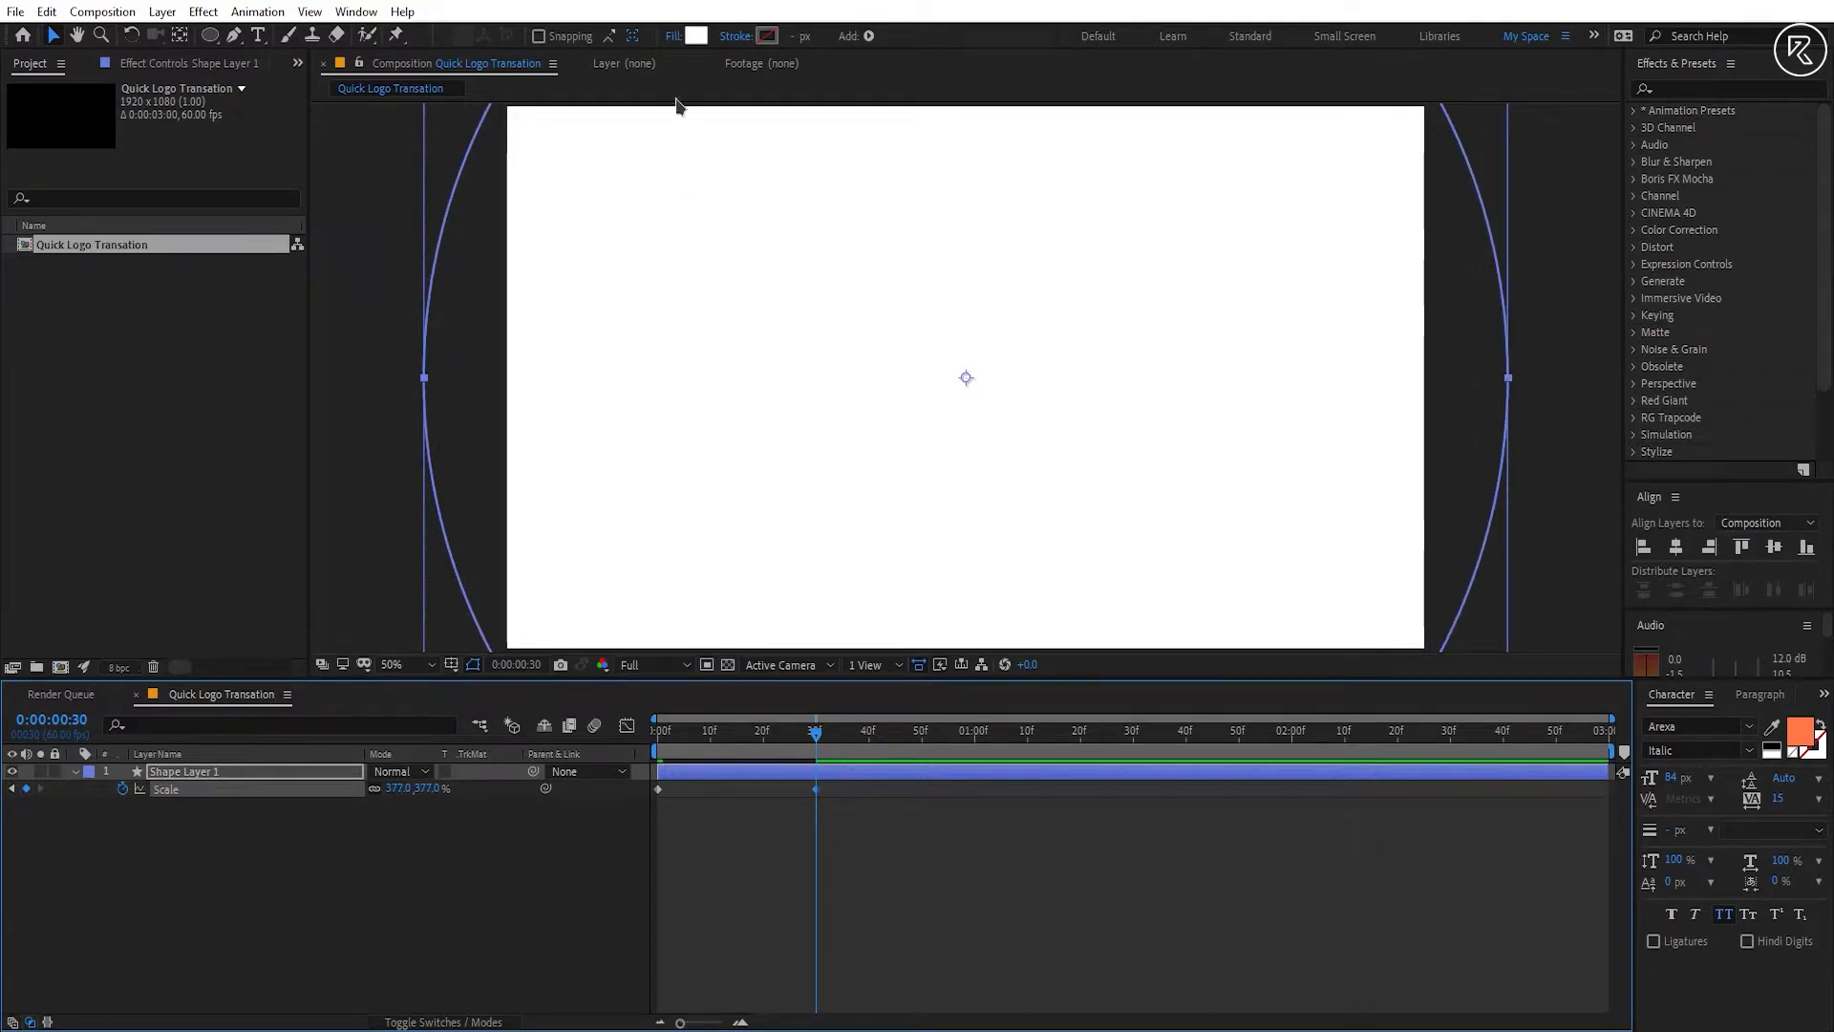
Step: Change the circle's fill color to dark gray 181818
click(696, 37)
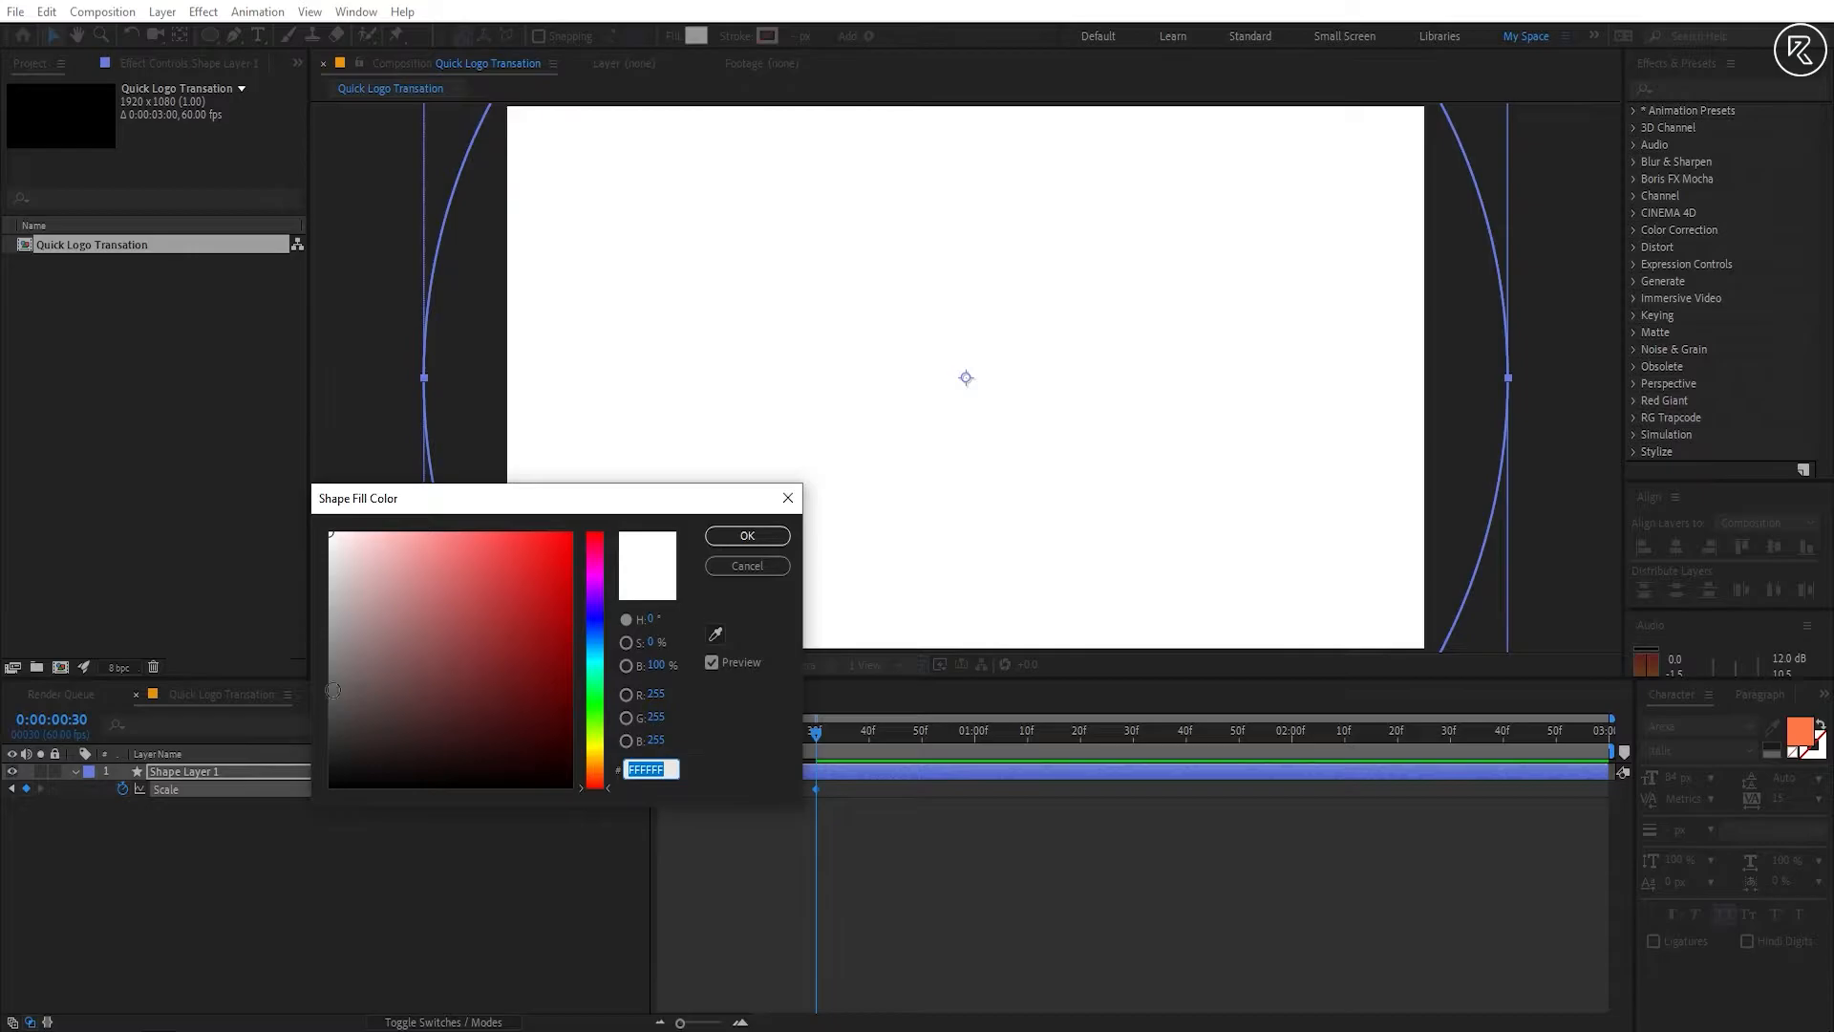
text(191919)
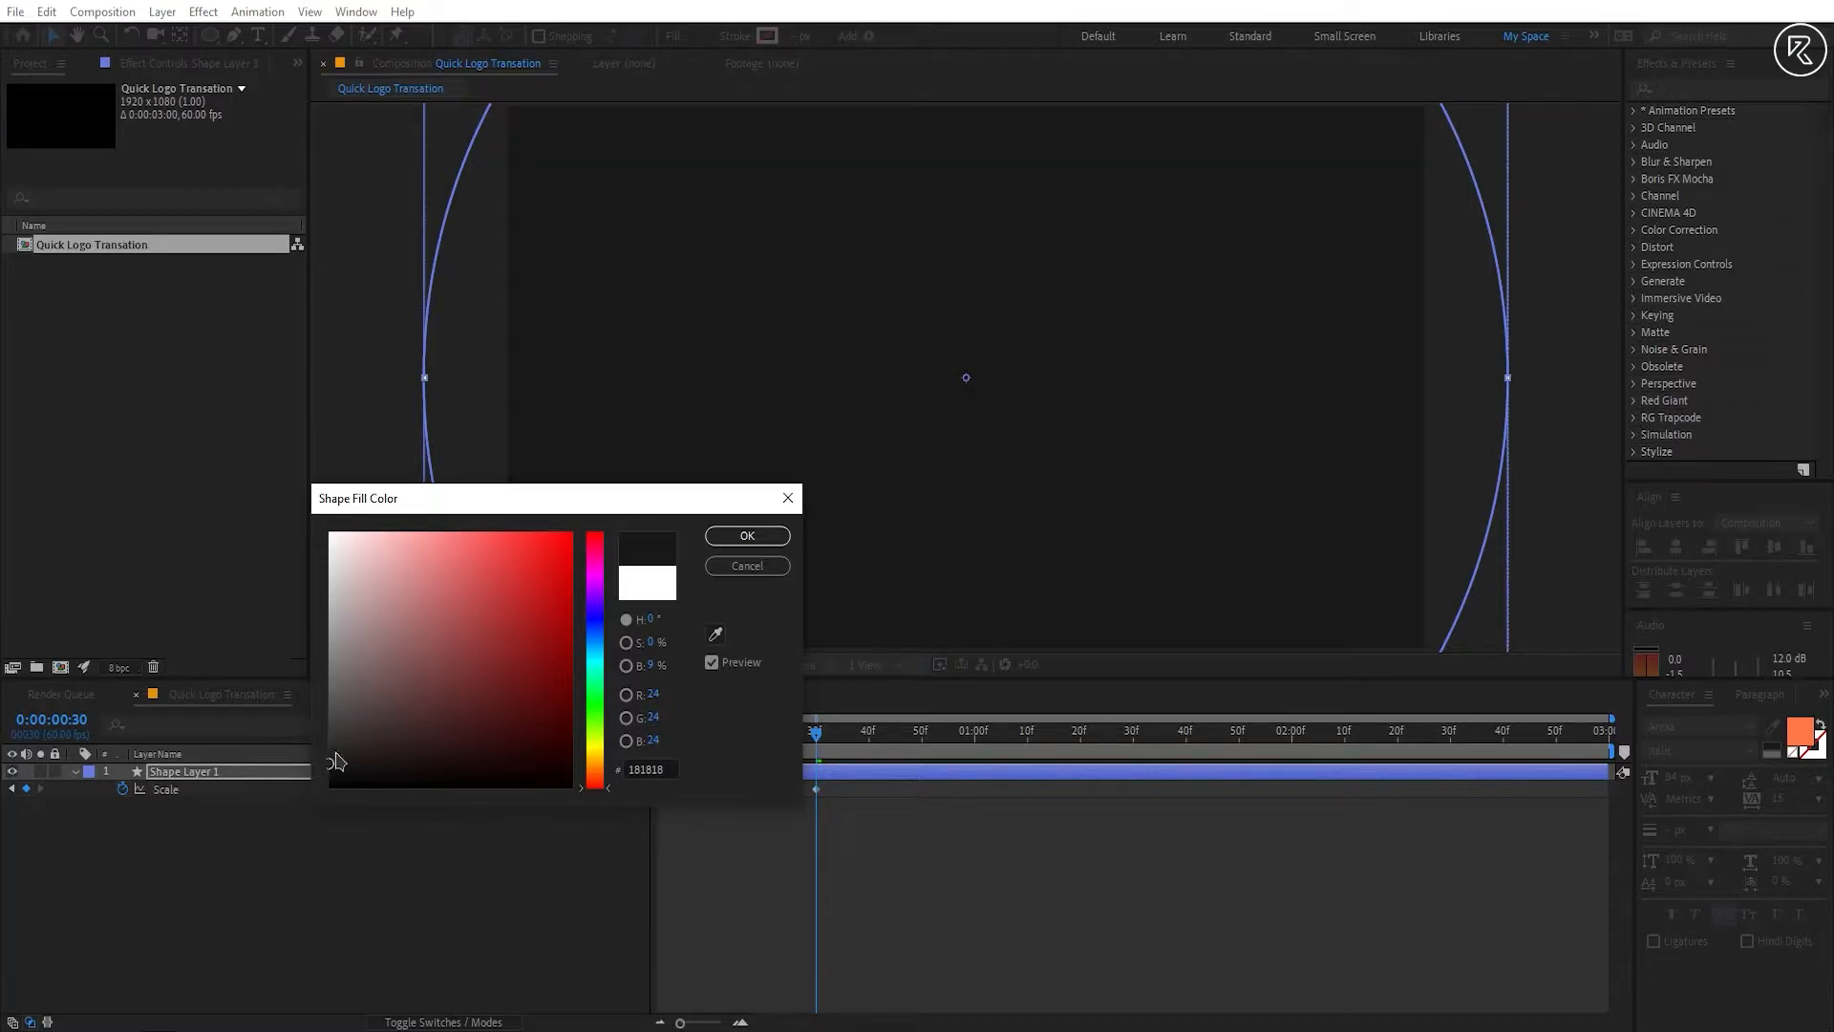
click(747, 535)
Step: Set the circle's scale to 0% at the first frame
drag(673, 735, 642, 740)
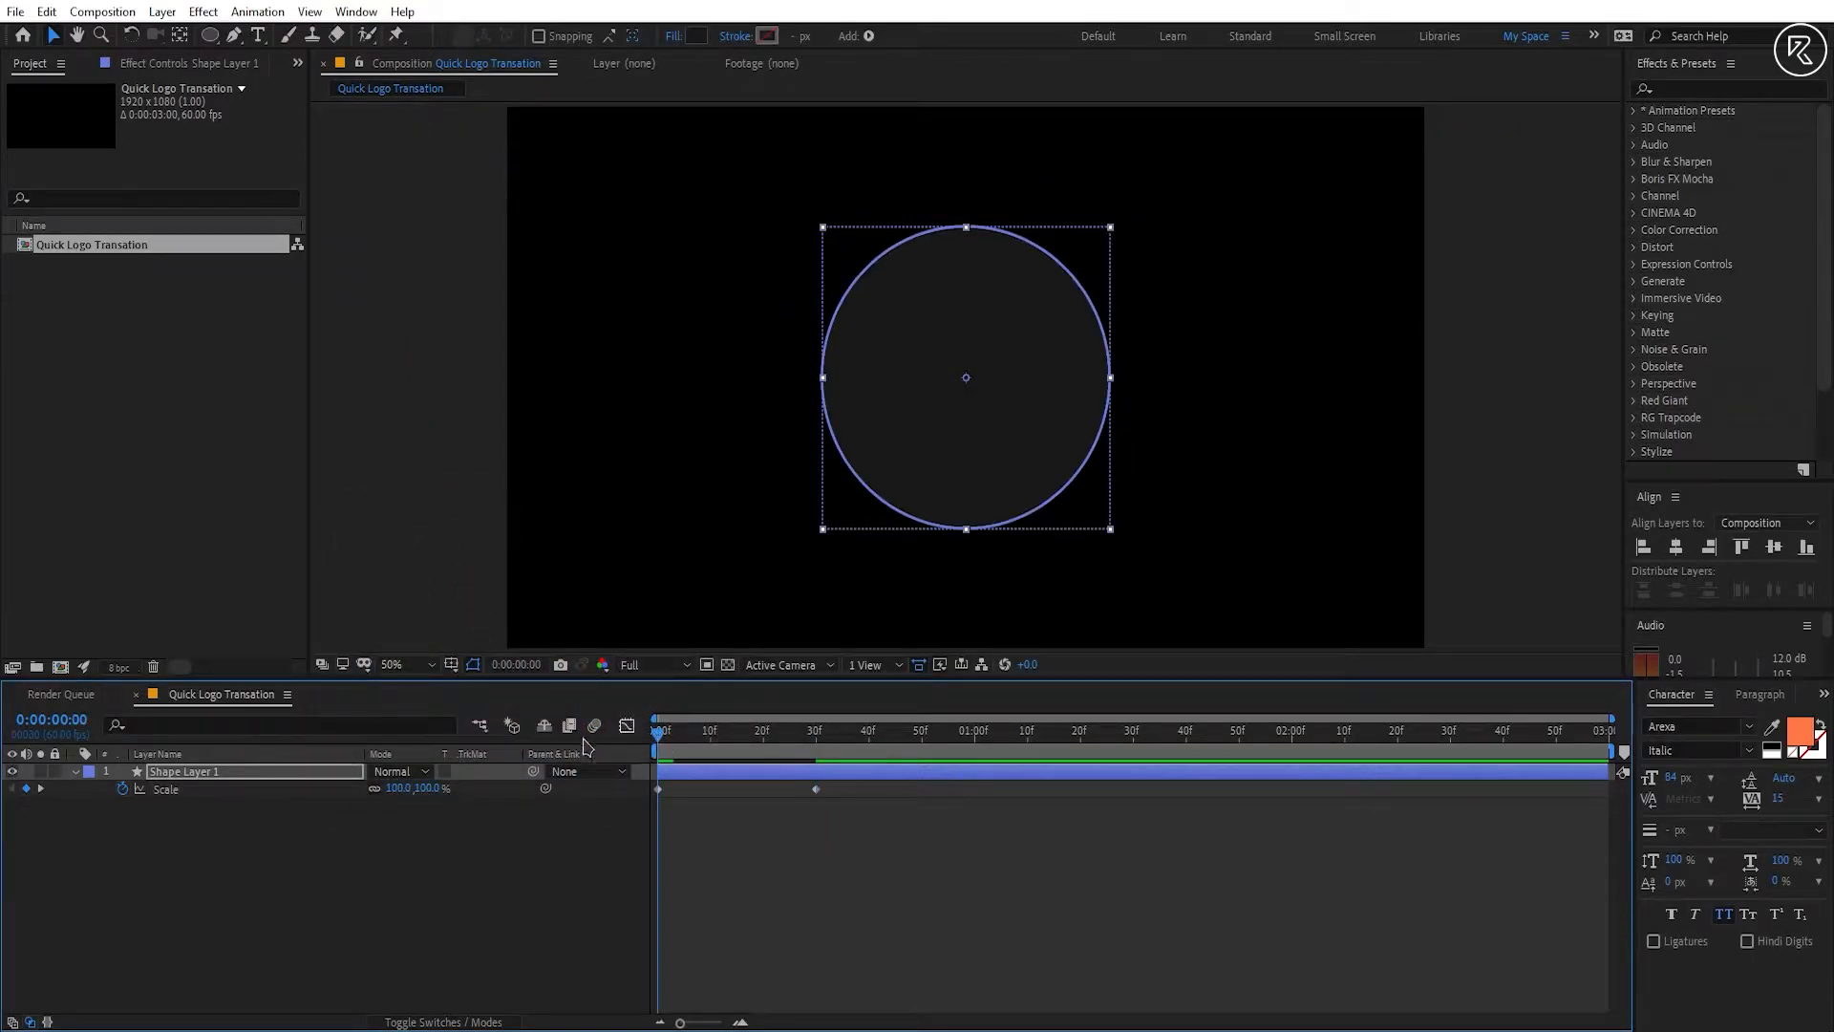
text(0)
key(Return)
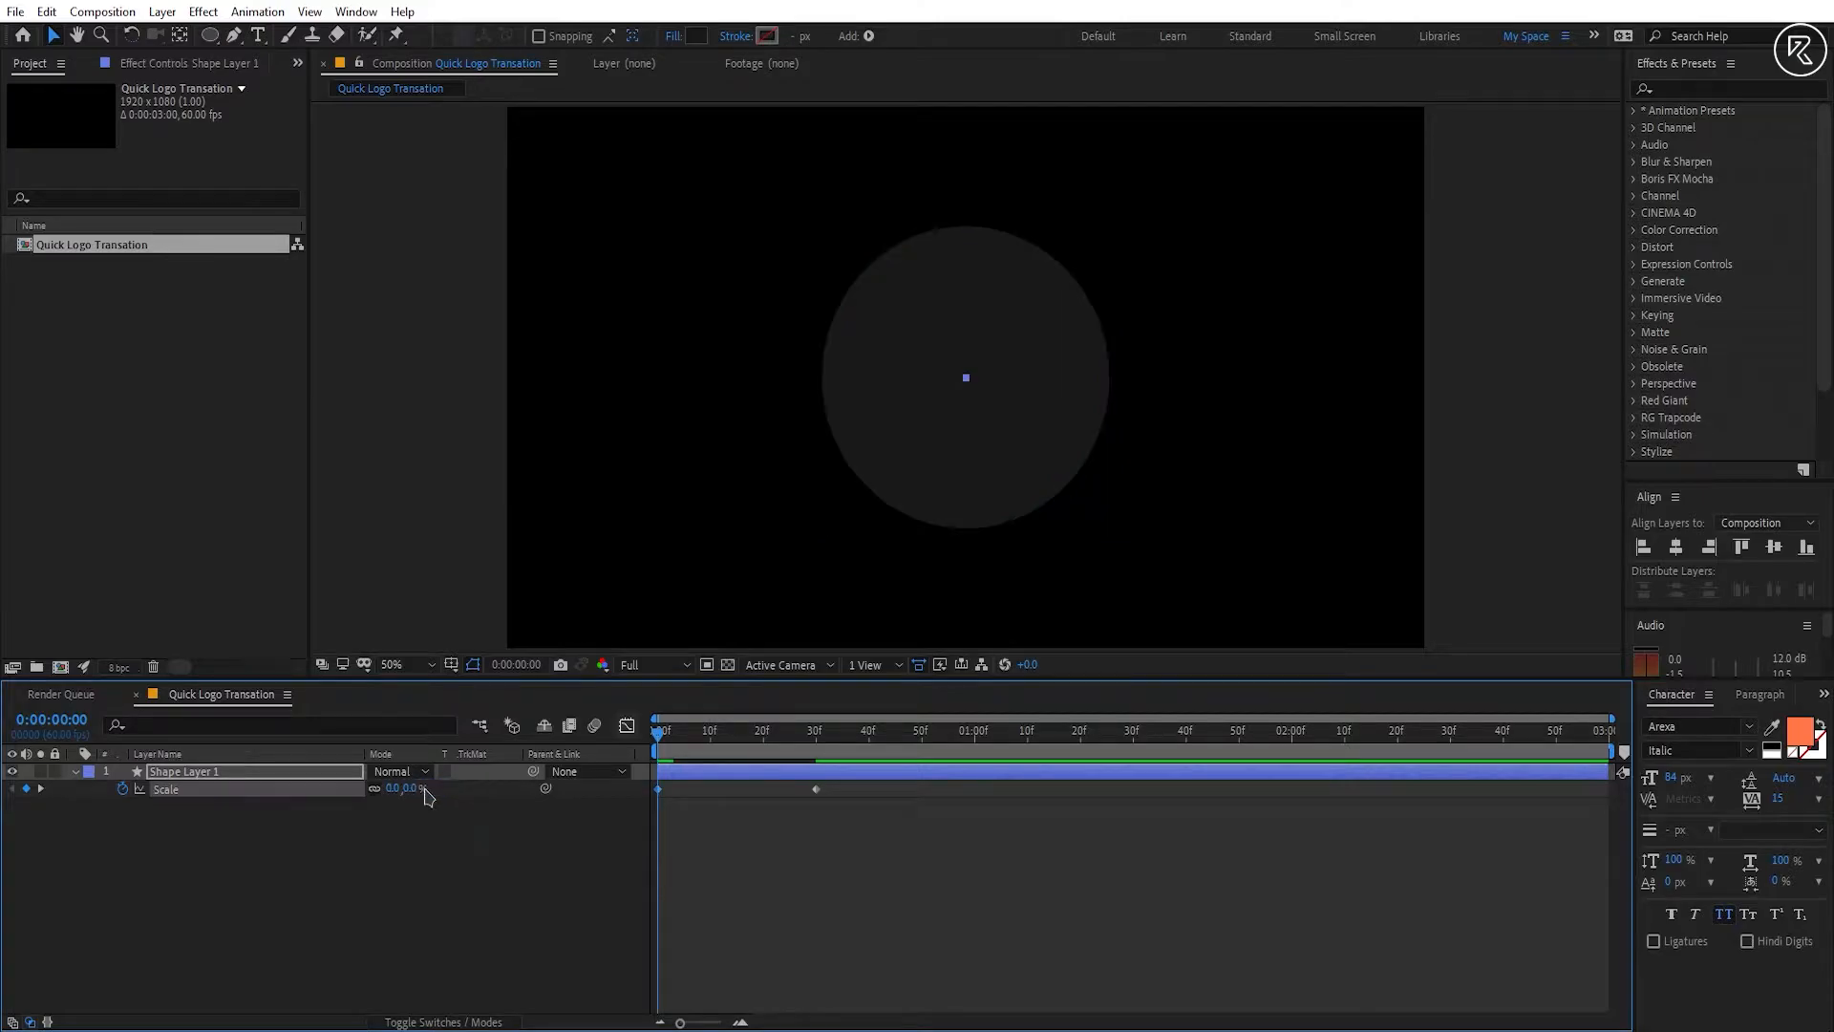
Step: Apply Easy Ease to both scale keyframes and shape their speed graph into a sharp peak midway between them
drag(850, 783, 623, 838)
key(F9)
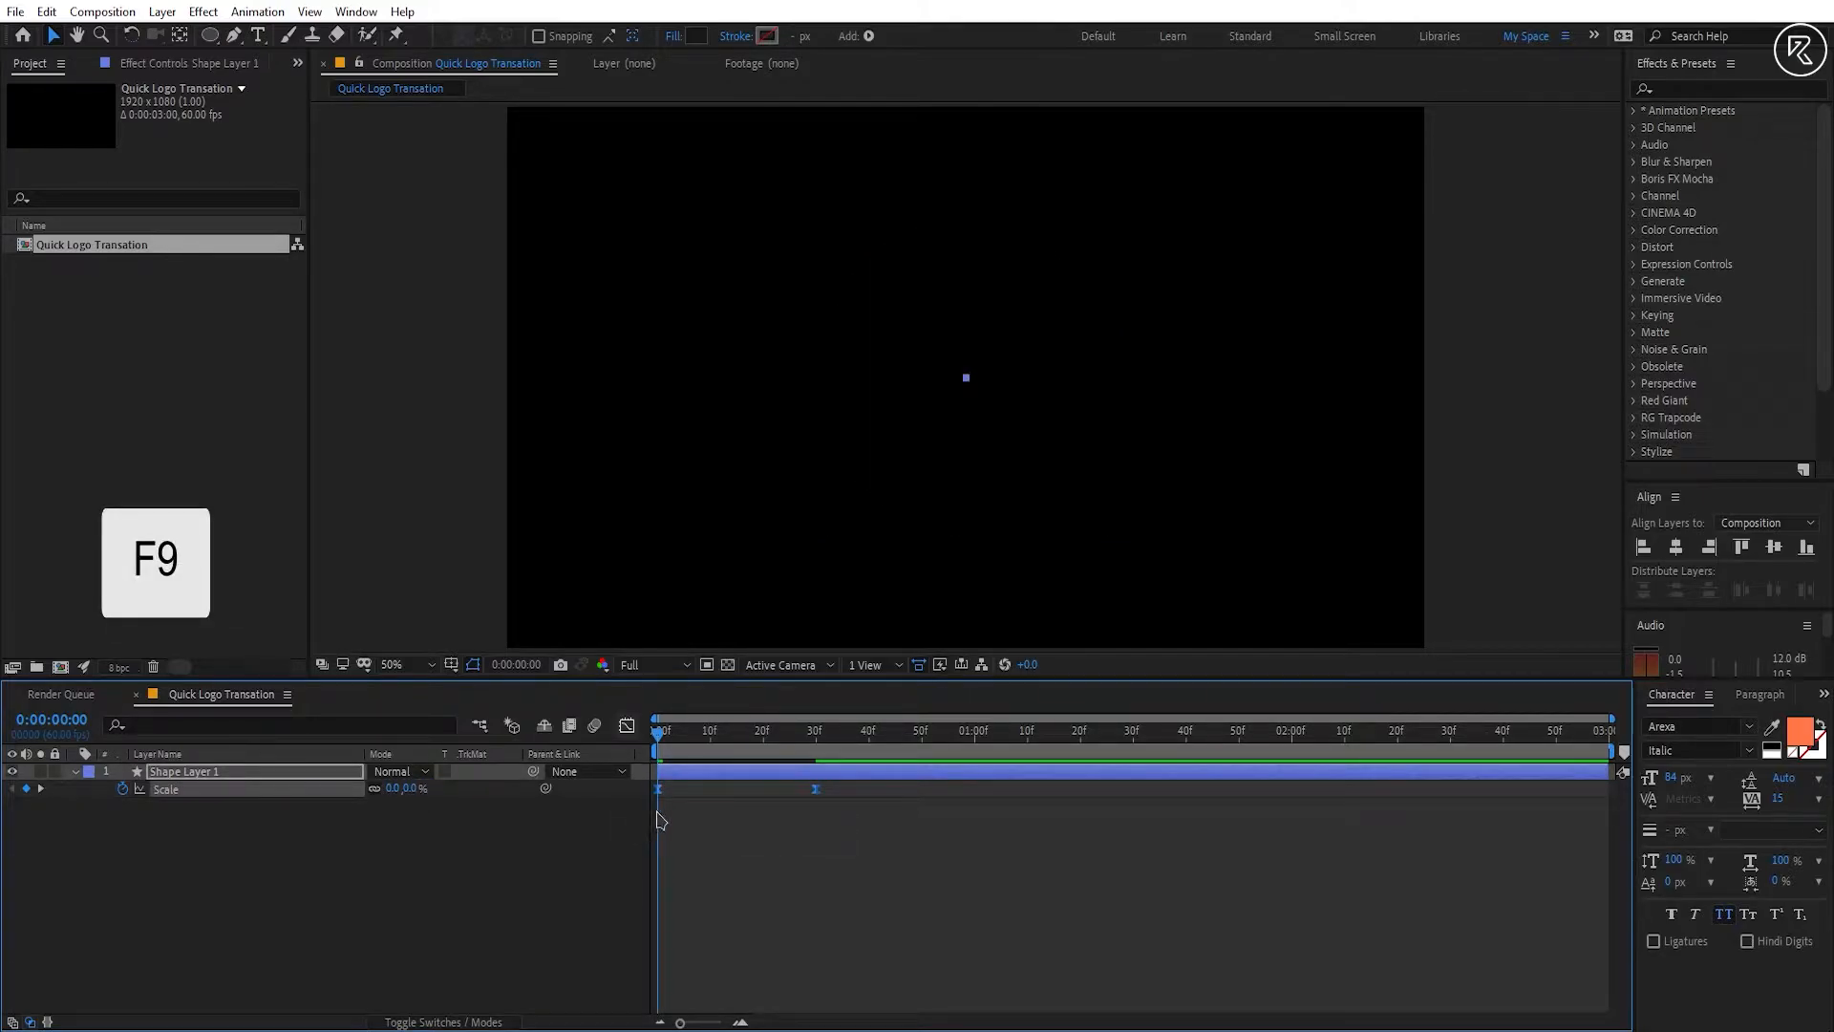
click(626, 727)
click(816, 968)
drag(790, 967, 750, 968)
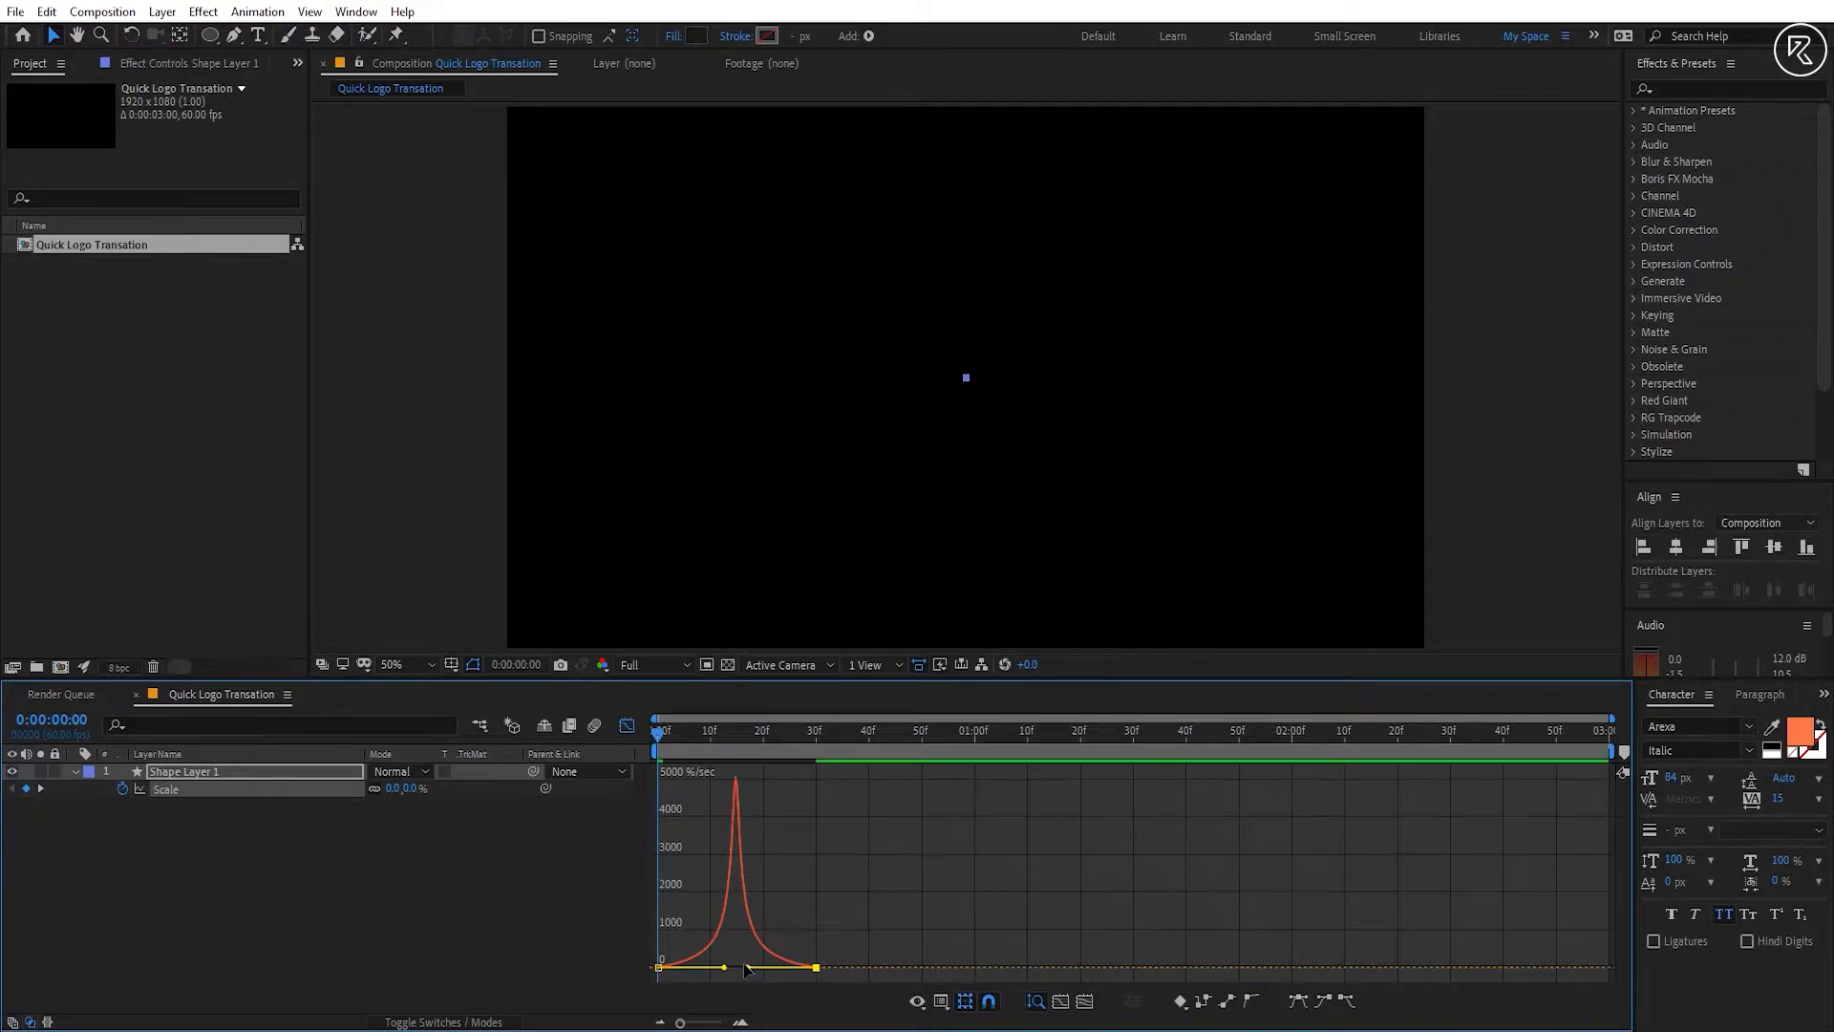
key(shift+F3)
Step: Rename the circle's shape layer as Circle 1
right_click(204, 772)
click(327, 760)
text(Circle 1)
key(Return)
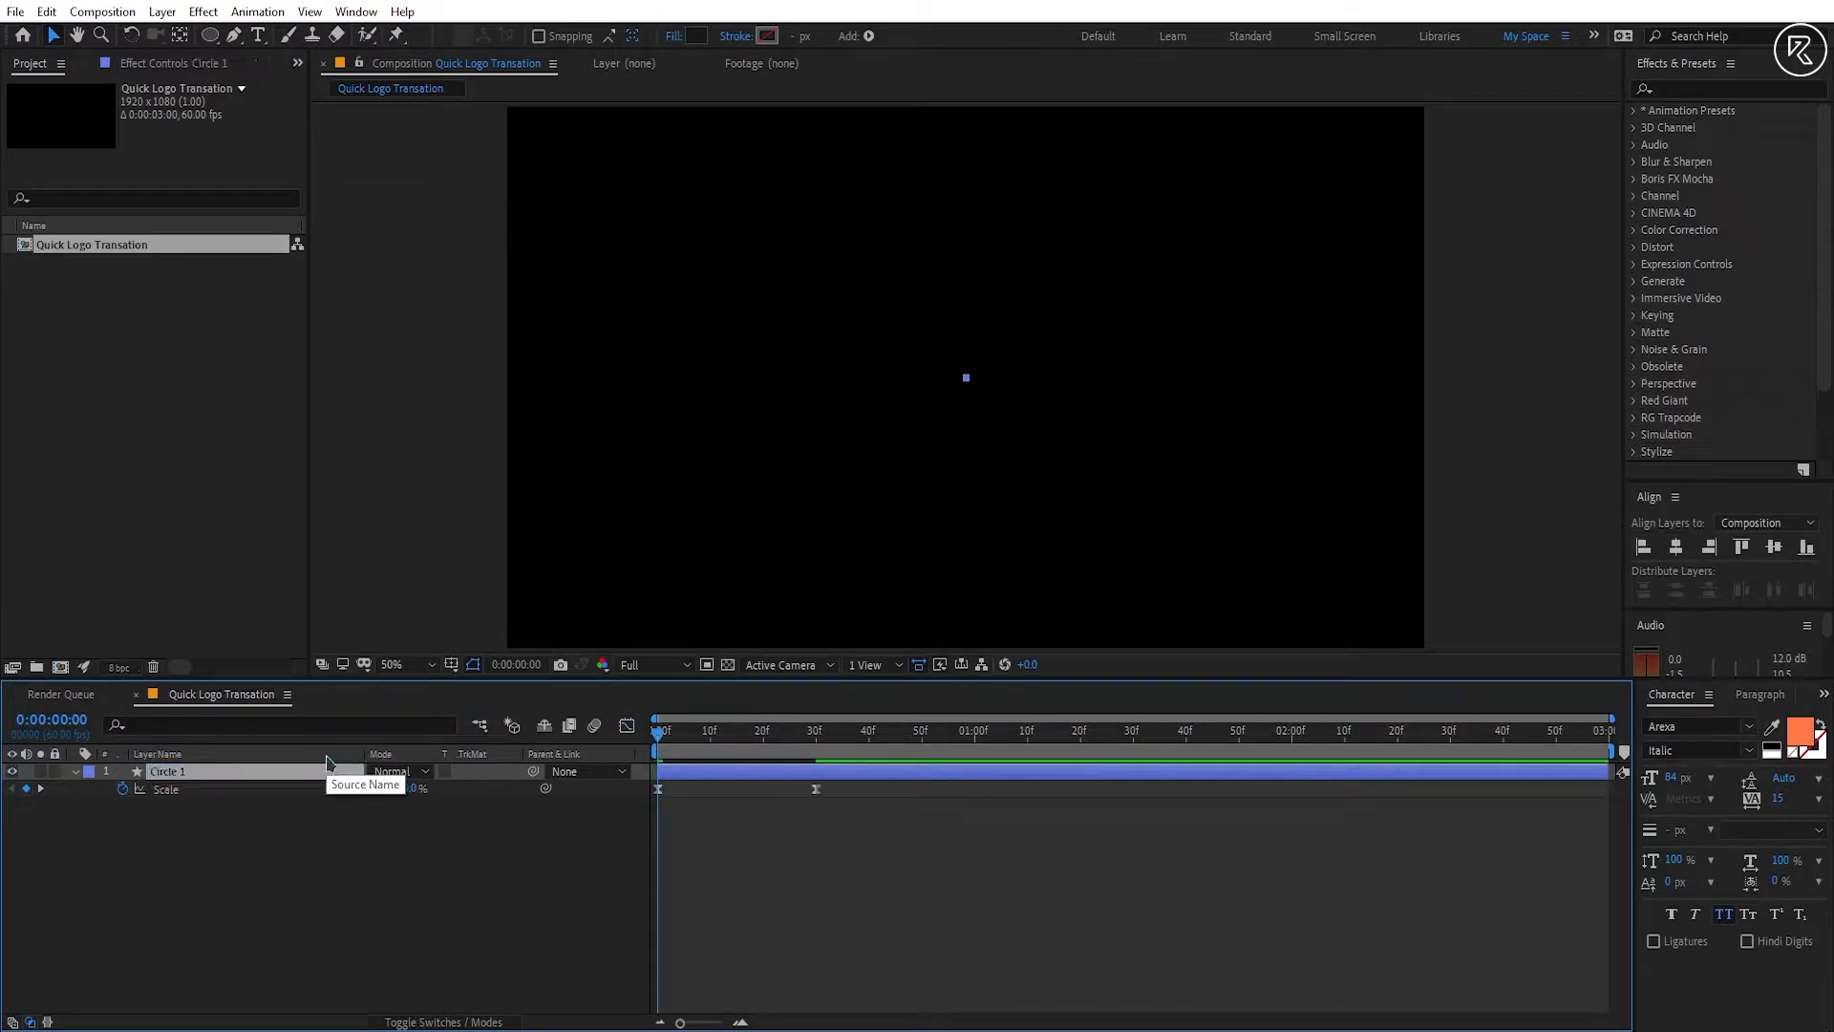
Step: Duplicate the Circle 1 layer and shift the copy to start at frame 20
key(ctrl+d)
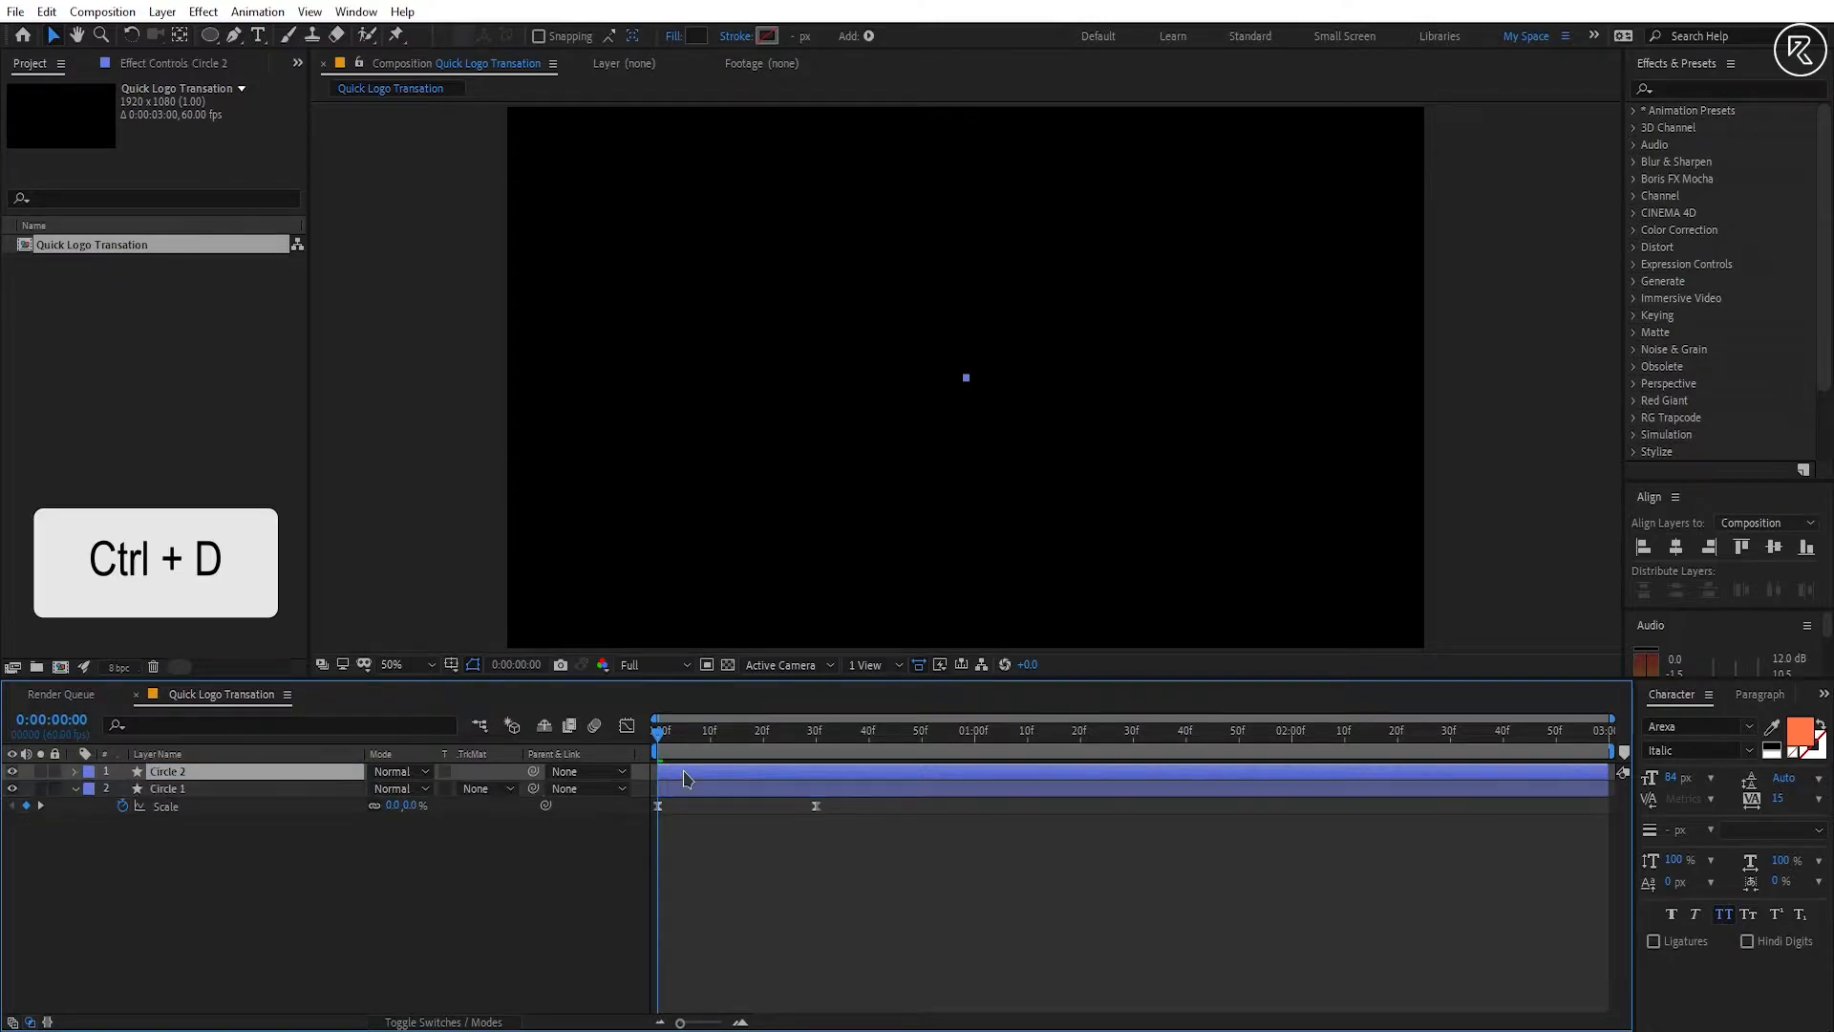
drag(720, 778, 828, 786)
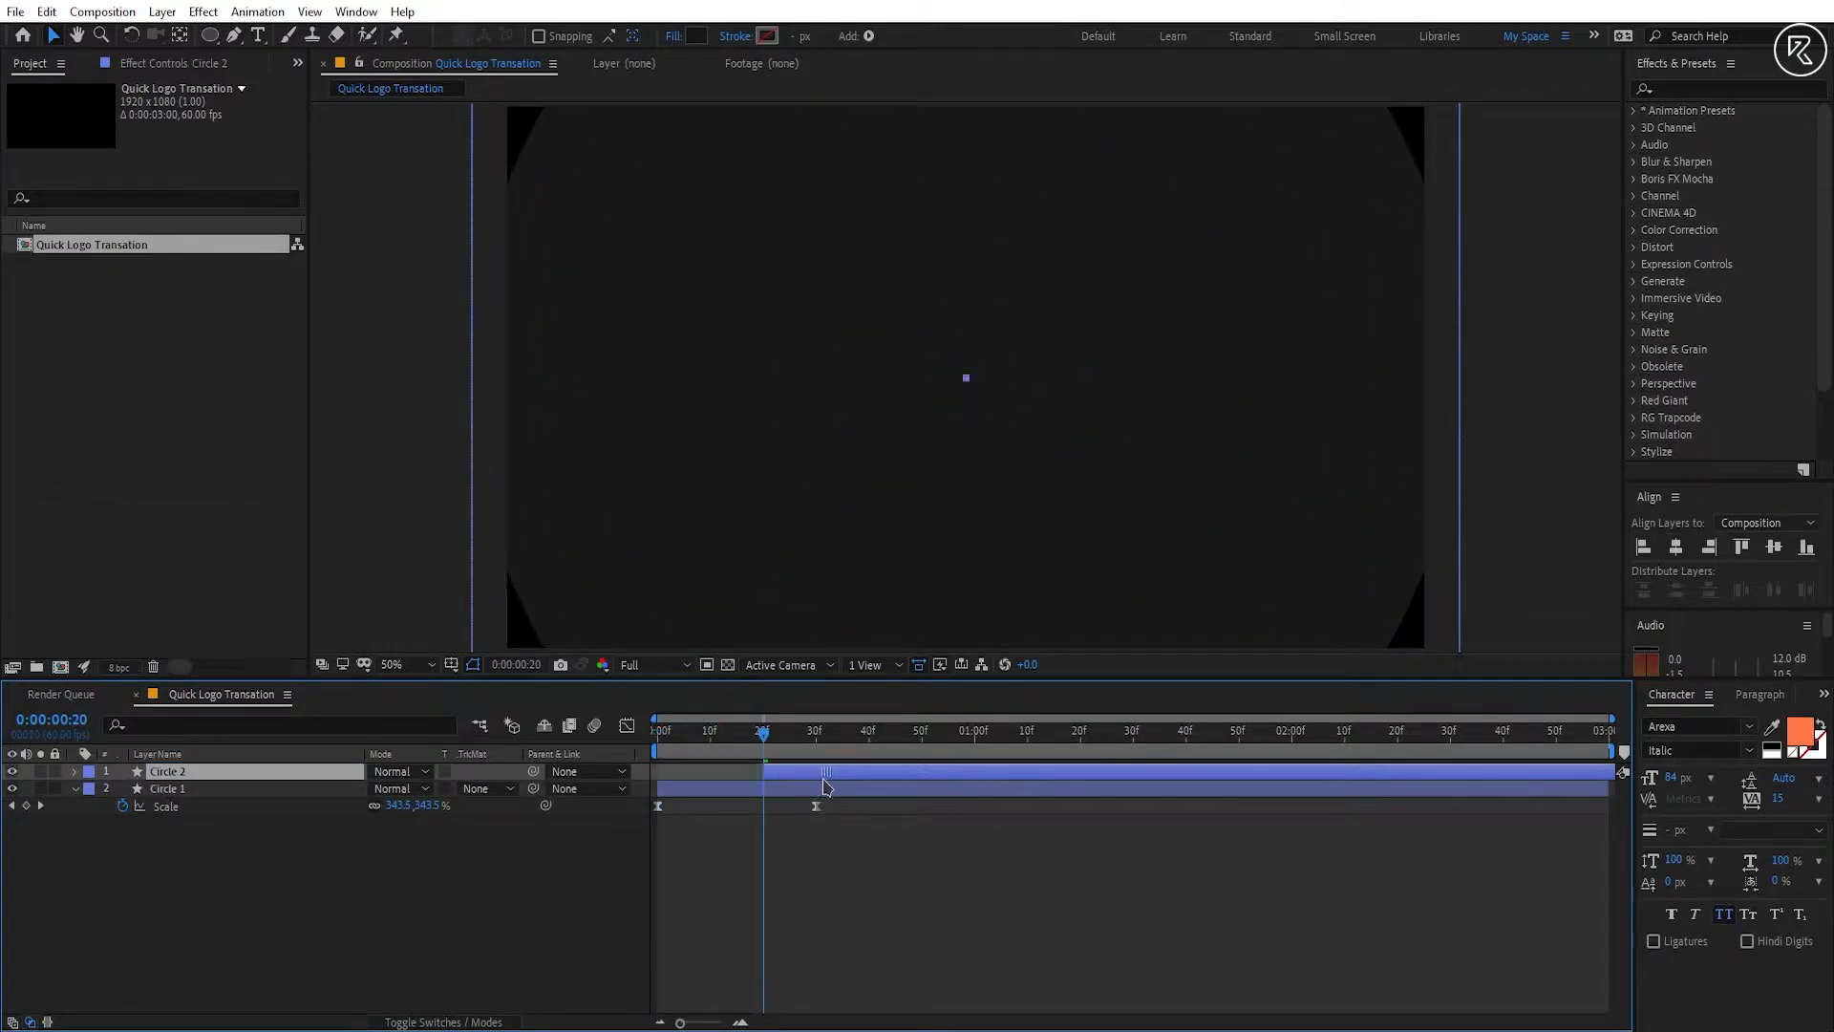
Step: Change the Circle 2 layer's fill to white and preview the animation from the start
click(696, 36)
click(450, 527)
click(745, 536)
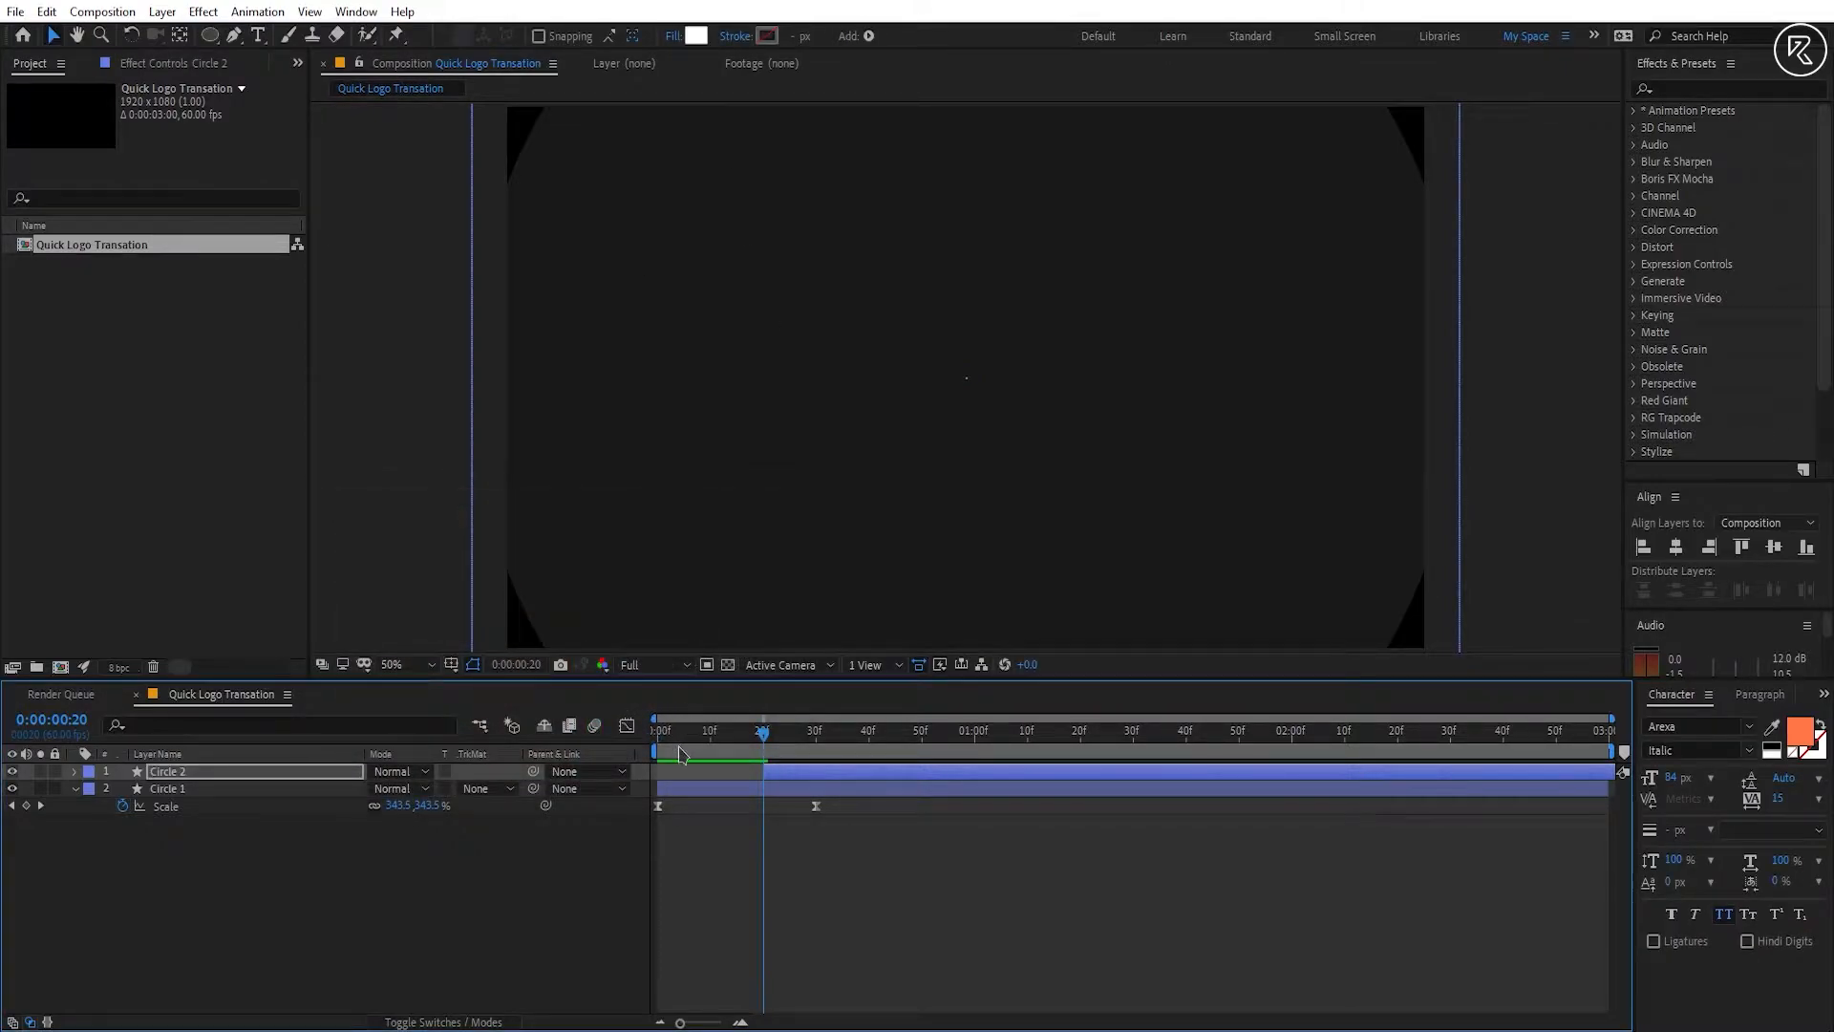
key(Home)
key(space)
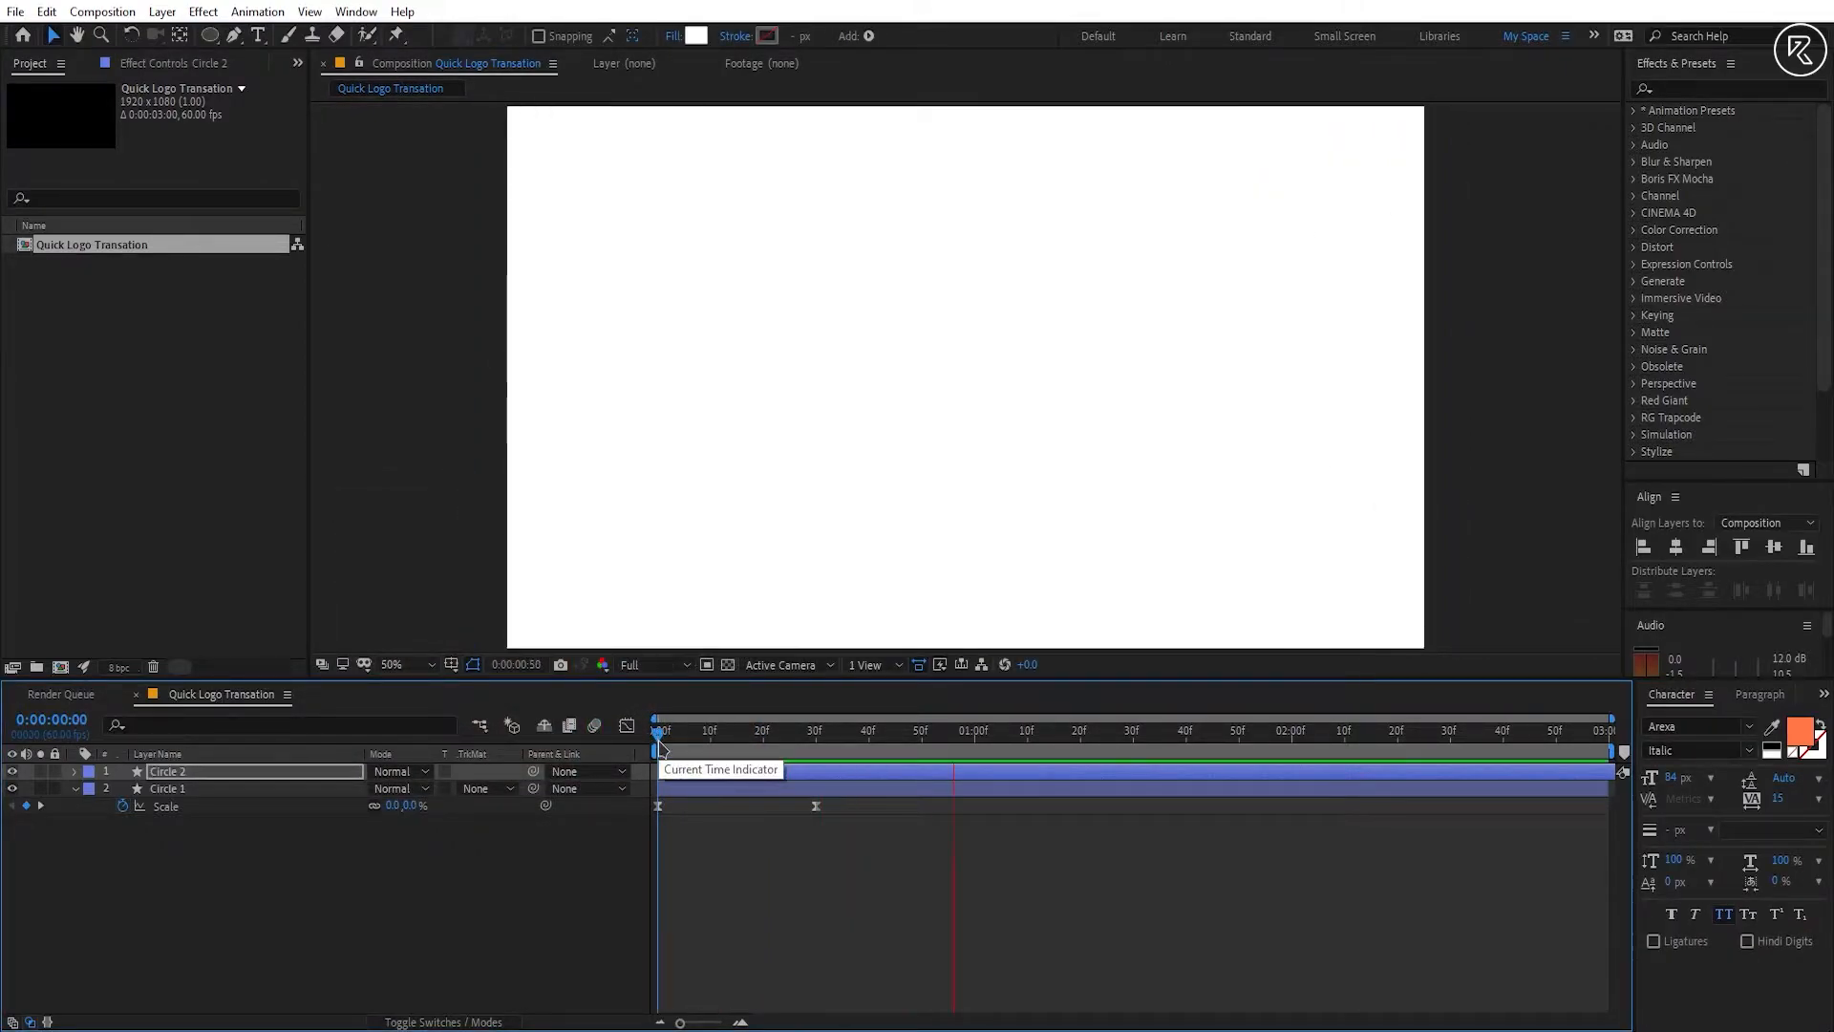
key(space)
Step: Add a text layer reading "Smooth" with the current time at Circle 2's last scale keyframe, frame 50
key(u)
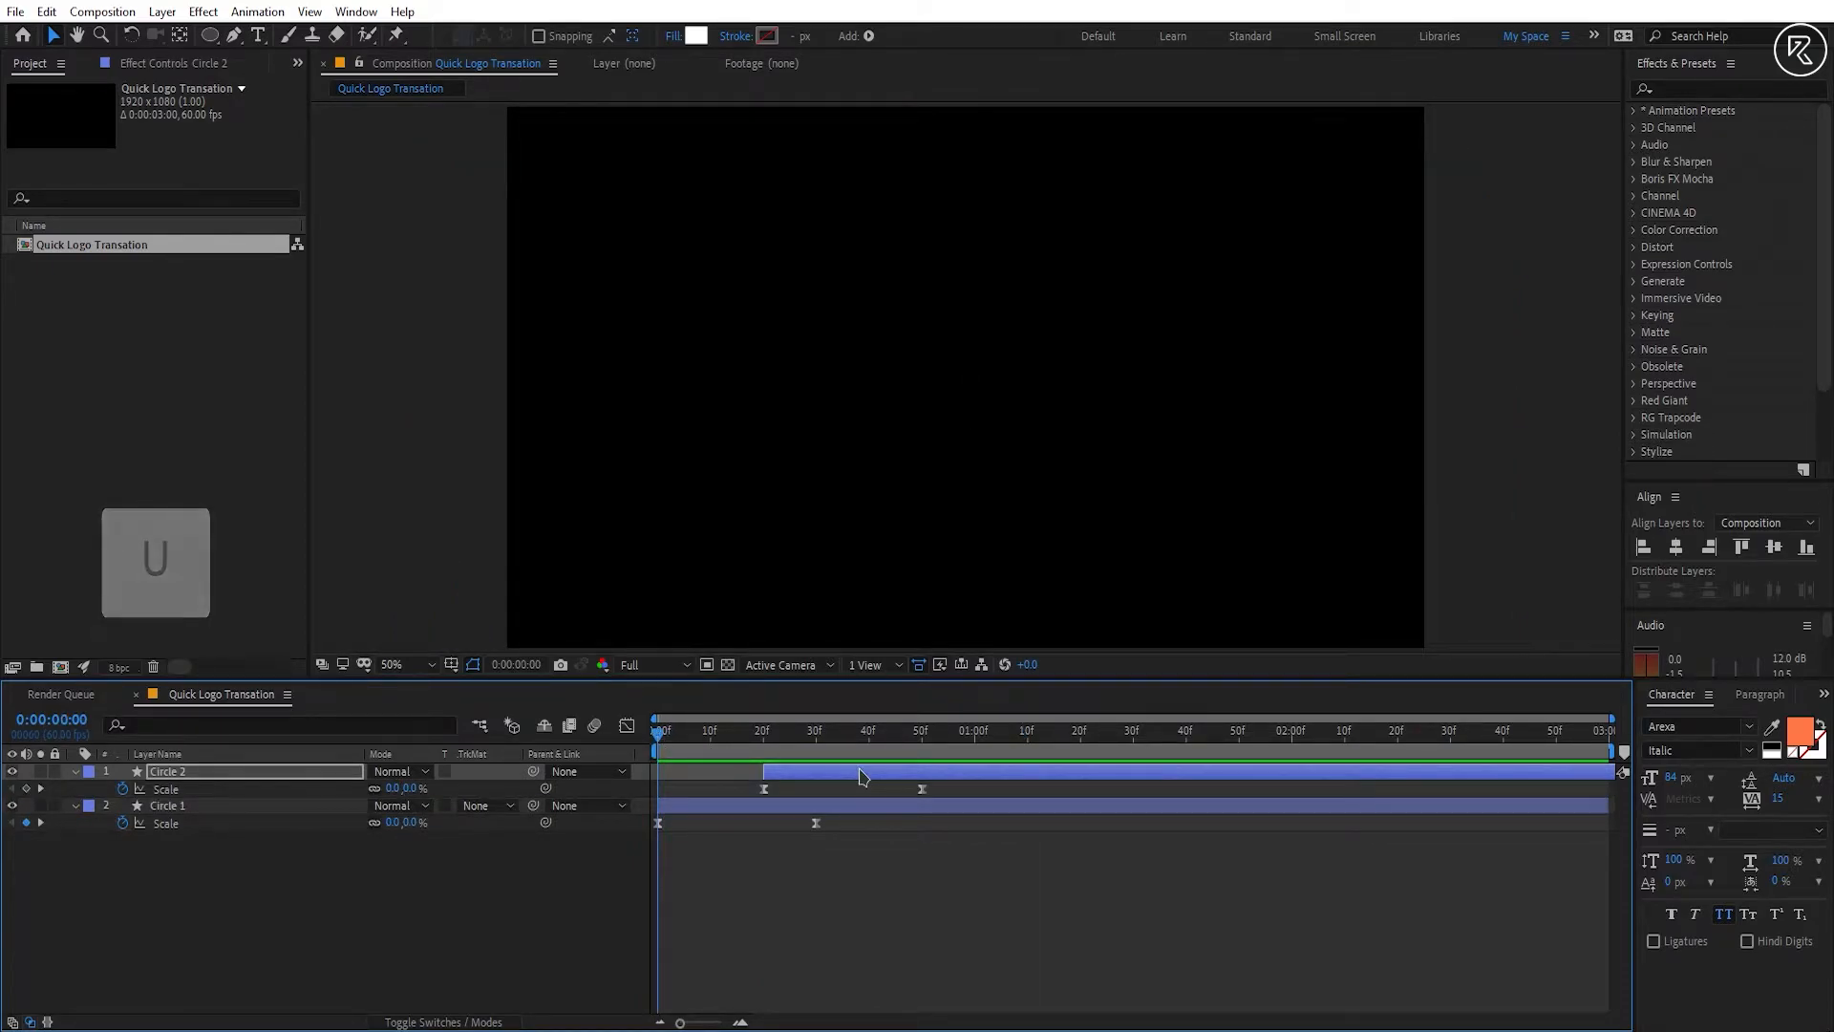
click(918, 754)
click(922, 753)
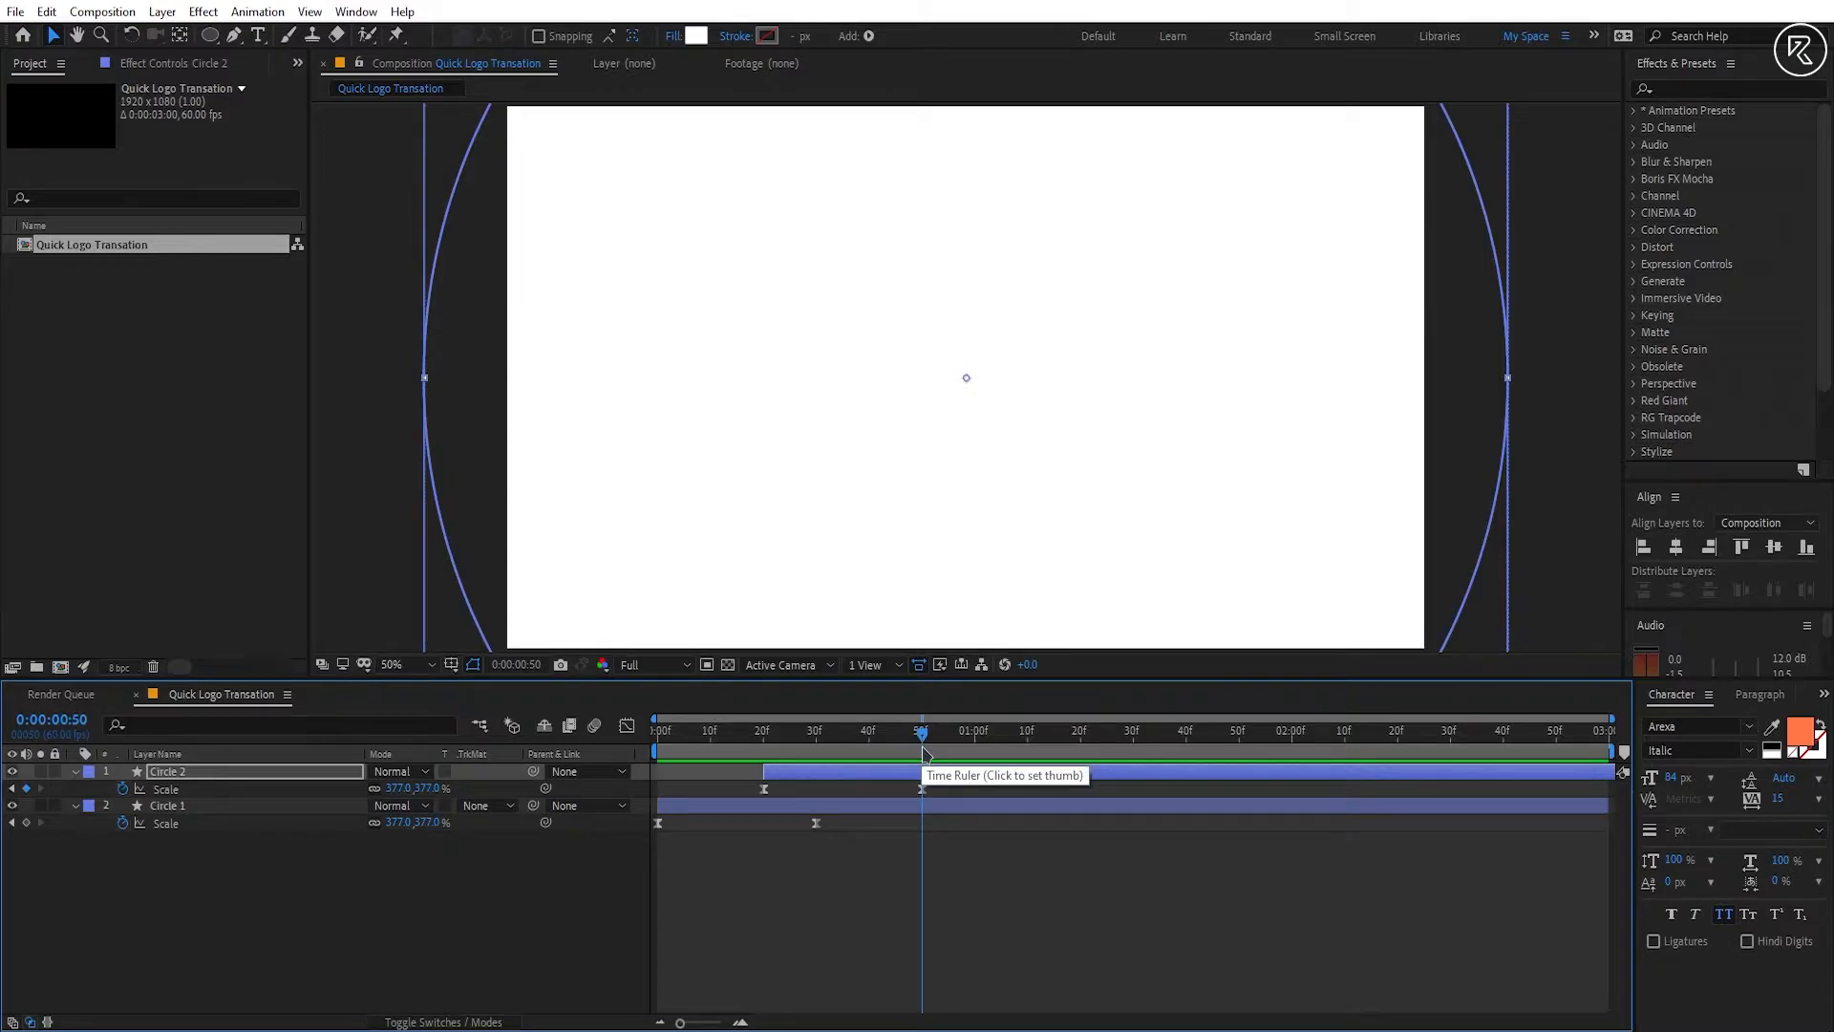
key(ctrl+t)
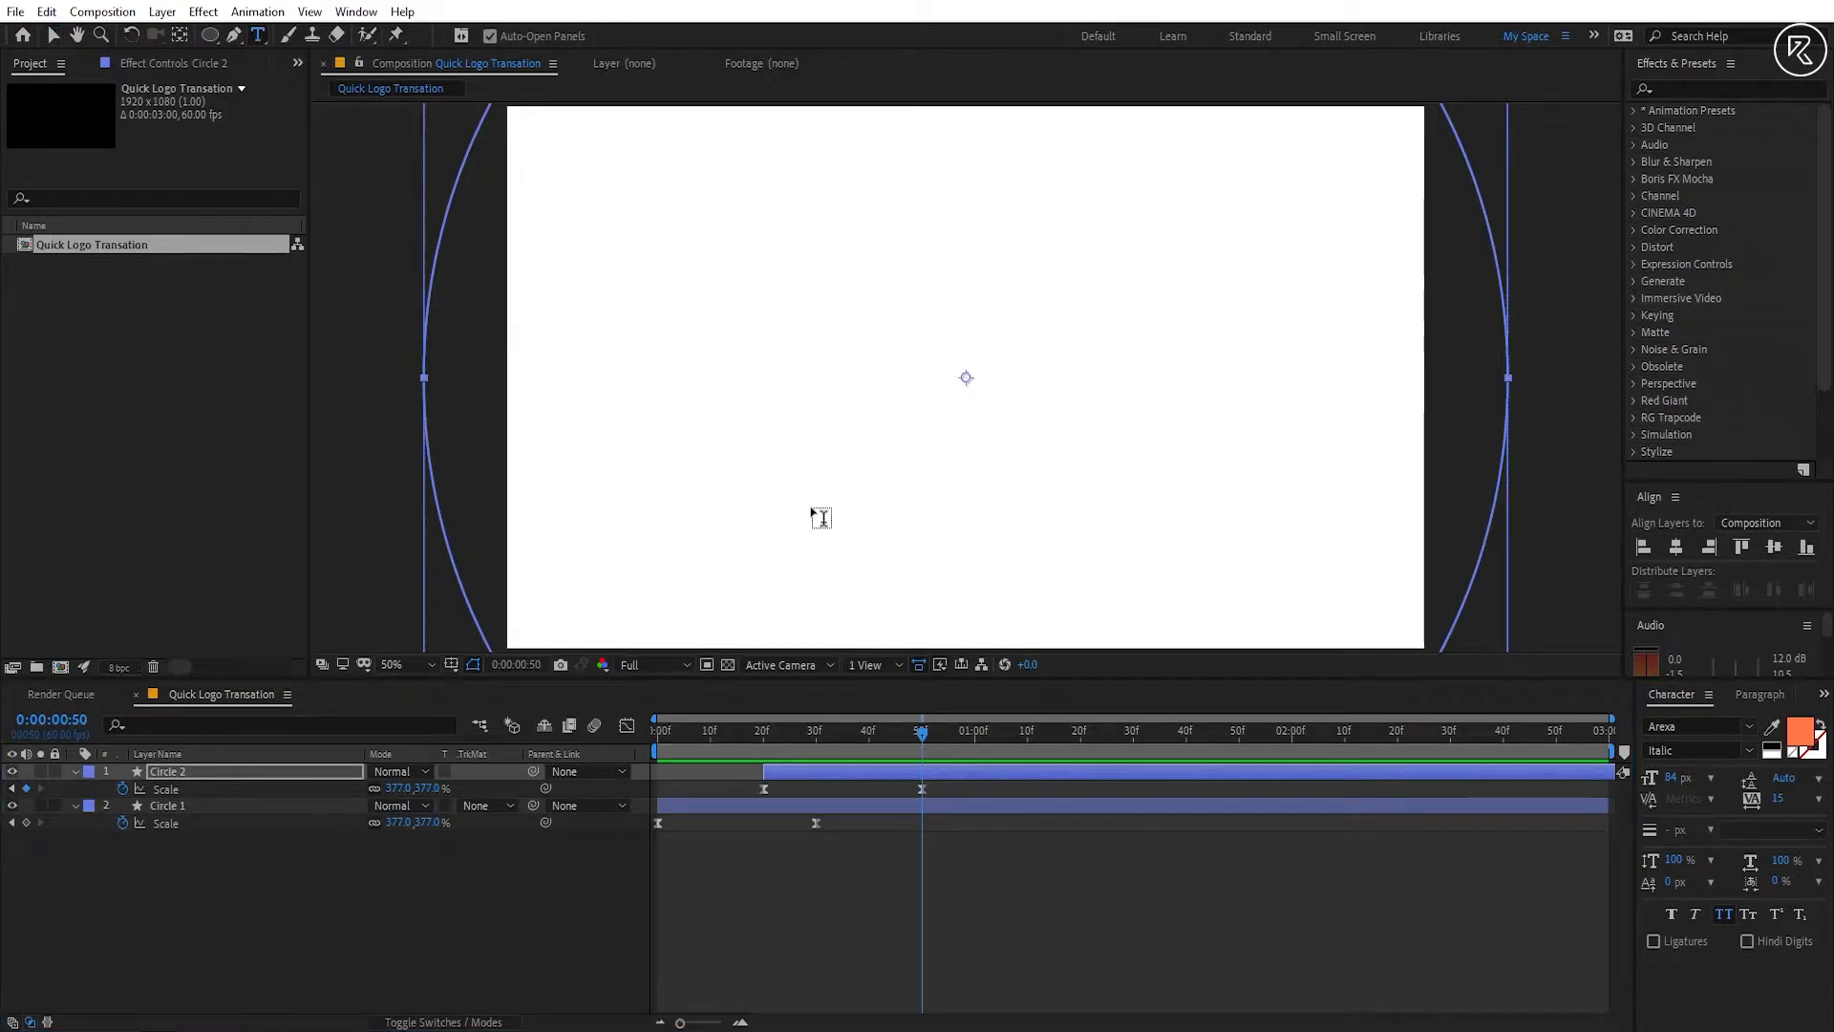
click(811, 503)
text(Smooth)
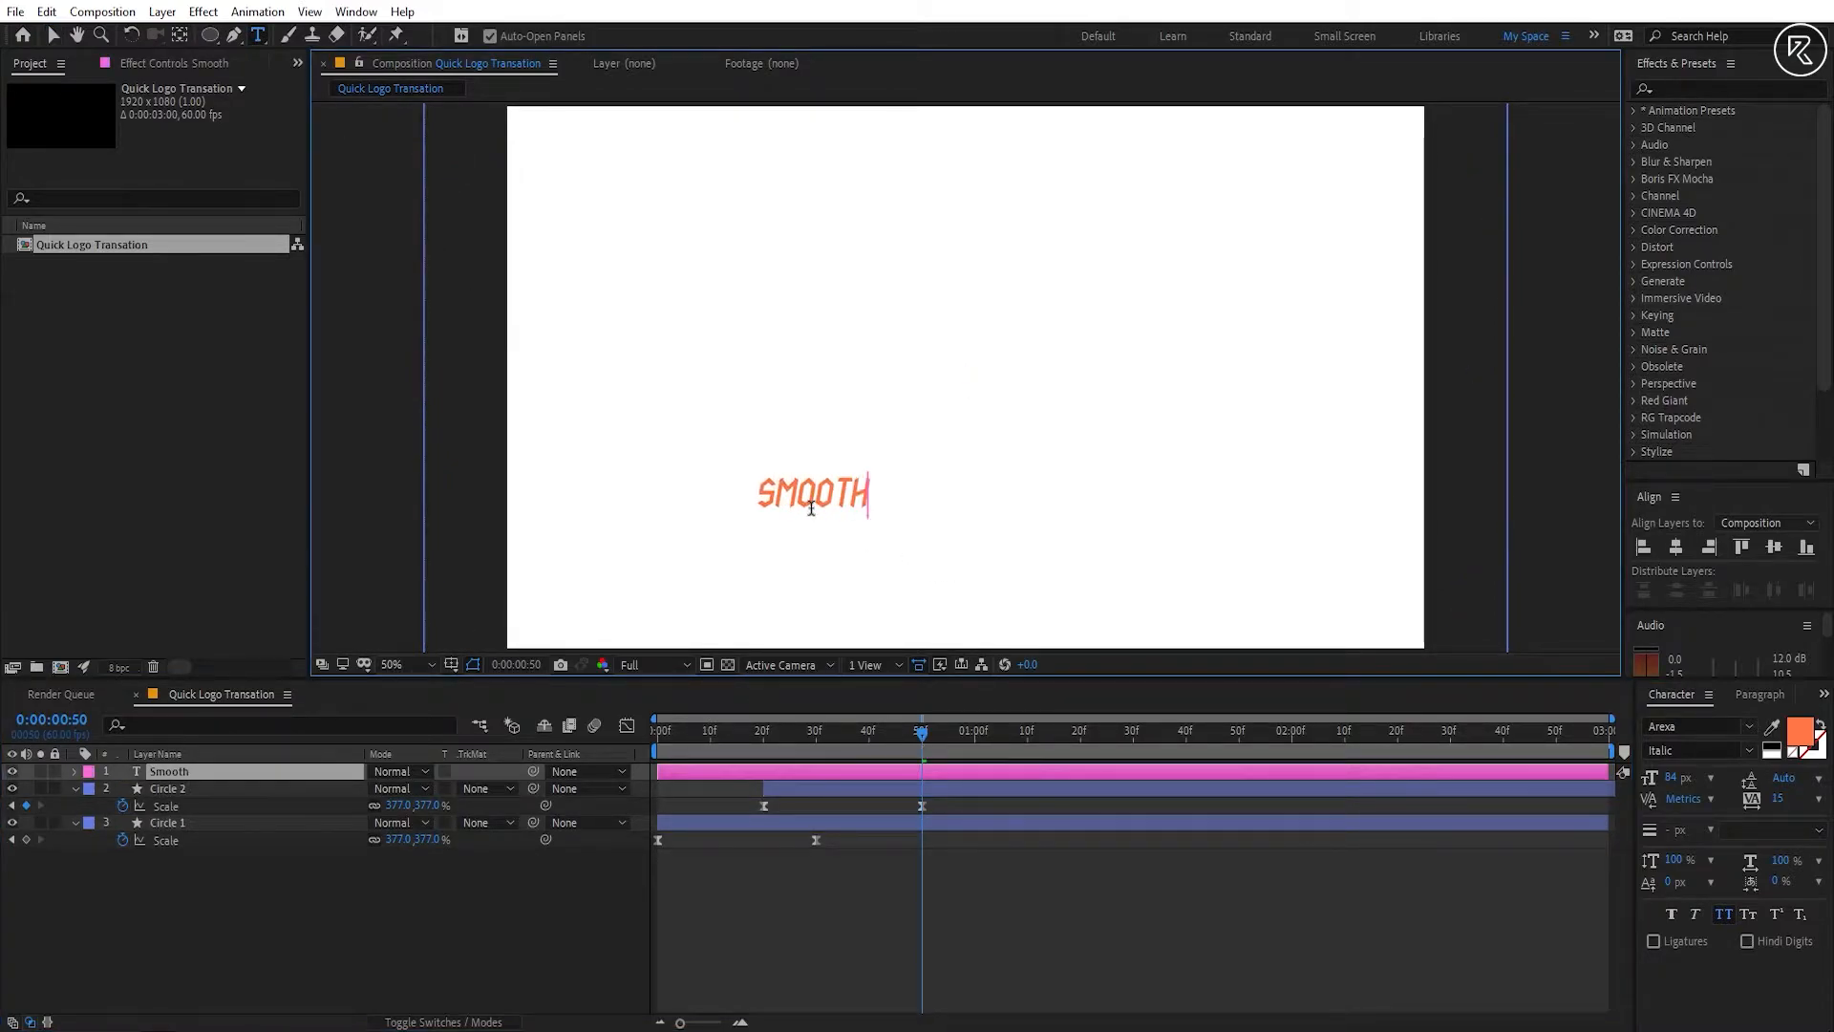
click(50, 38)
Step: Set the Smooth text's font to Niobium and its size to 100 px
click(1698, 726)
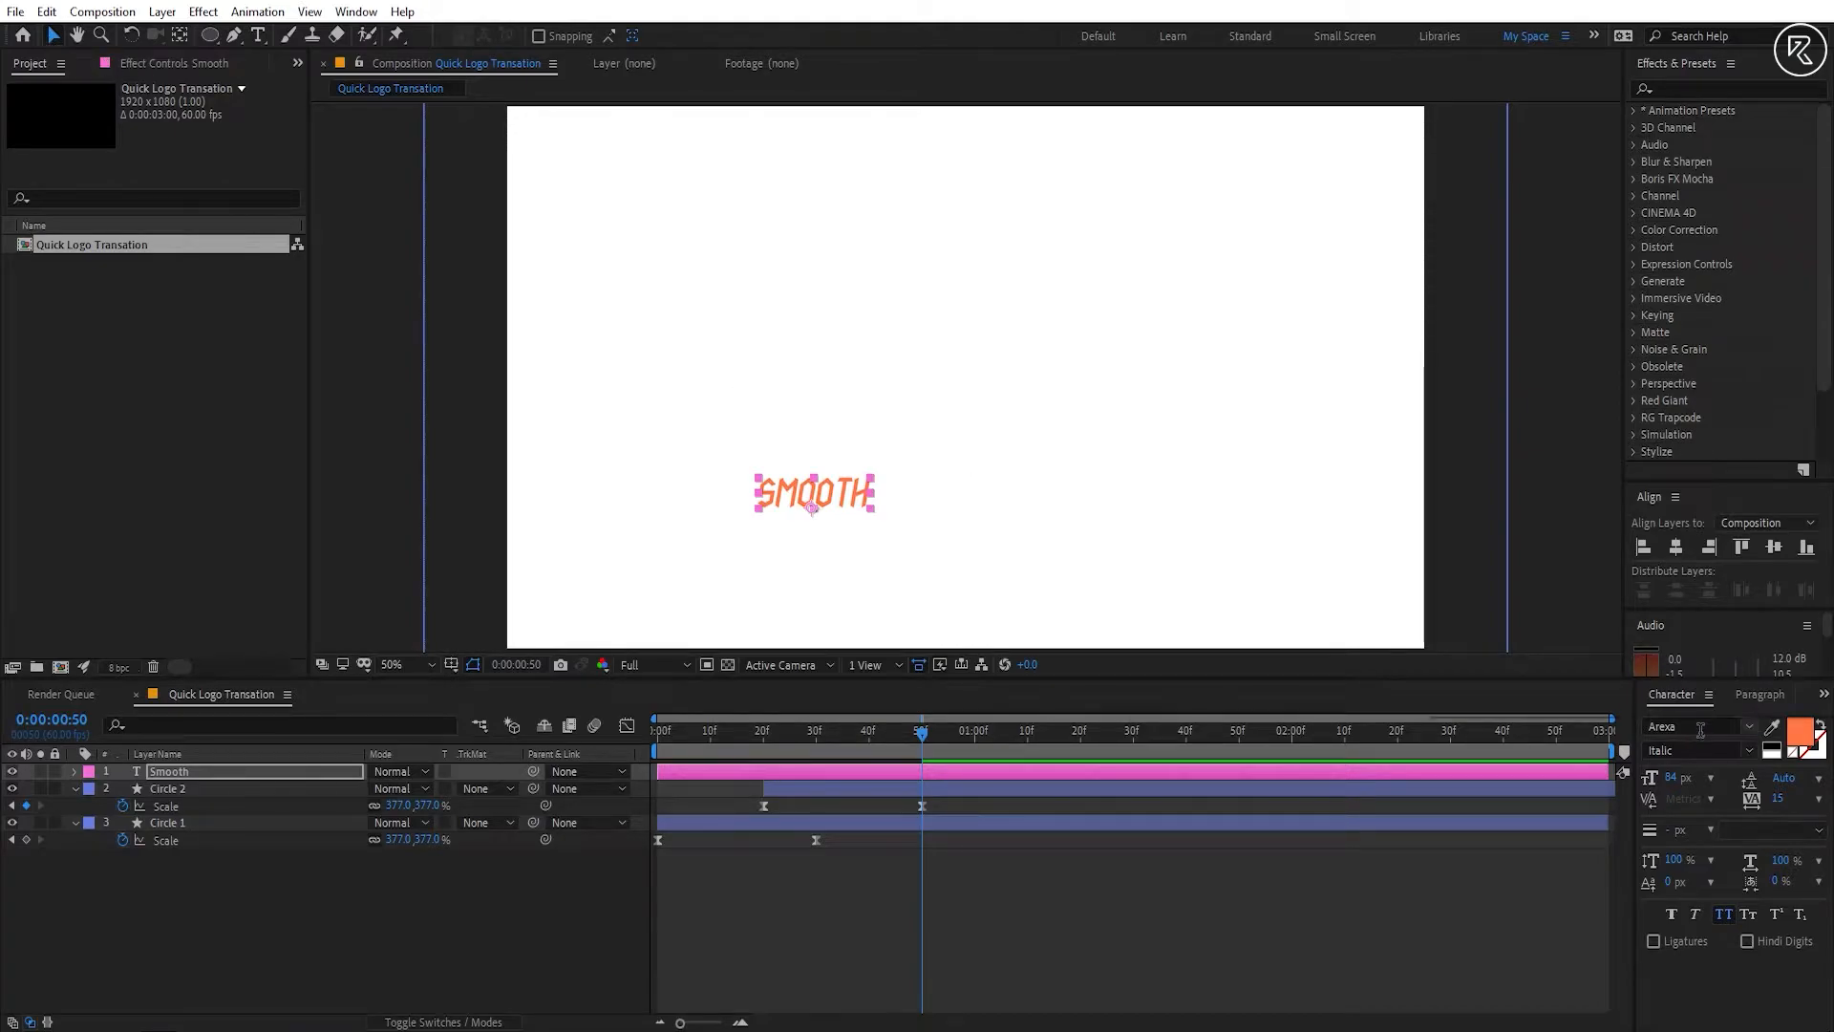
text(nio)
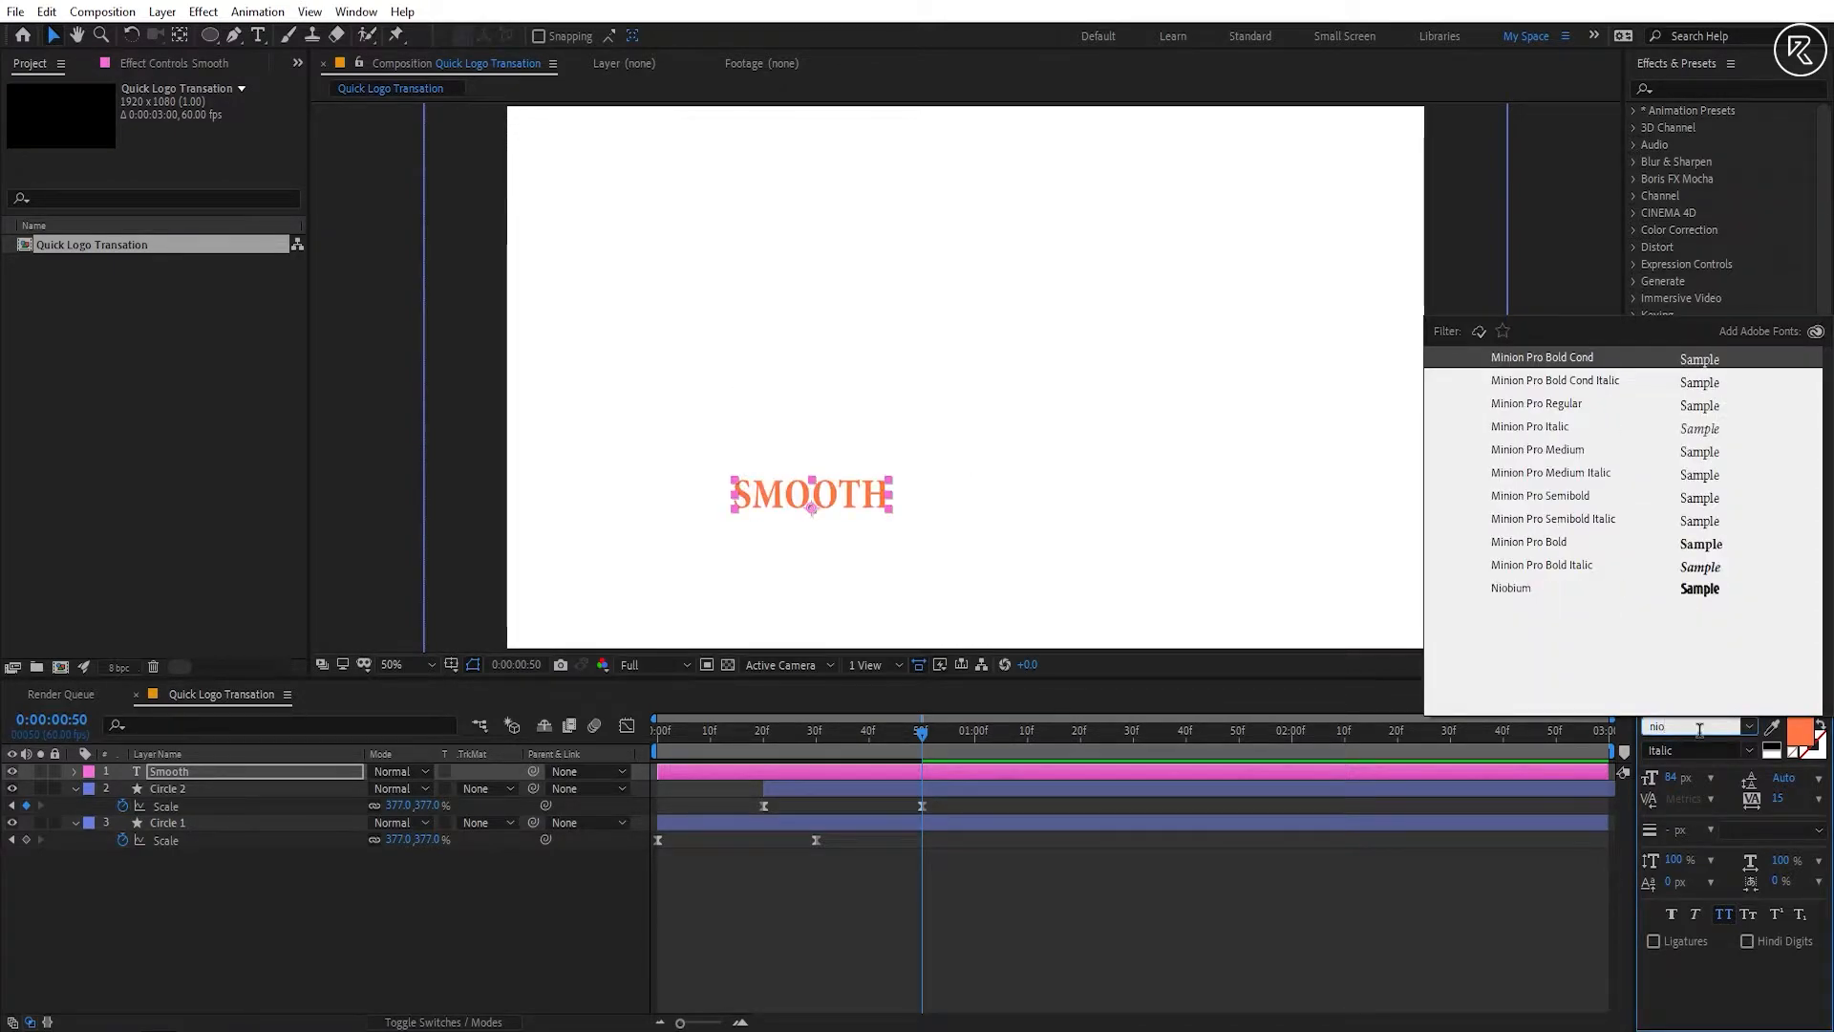
click(1524, 592)
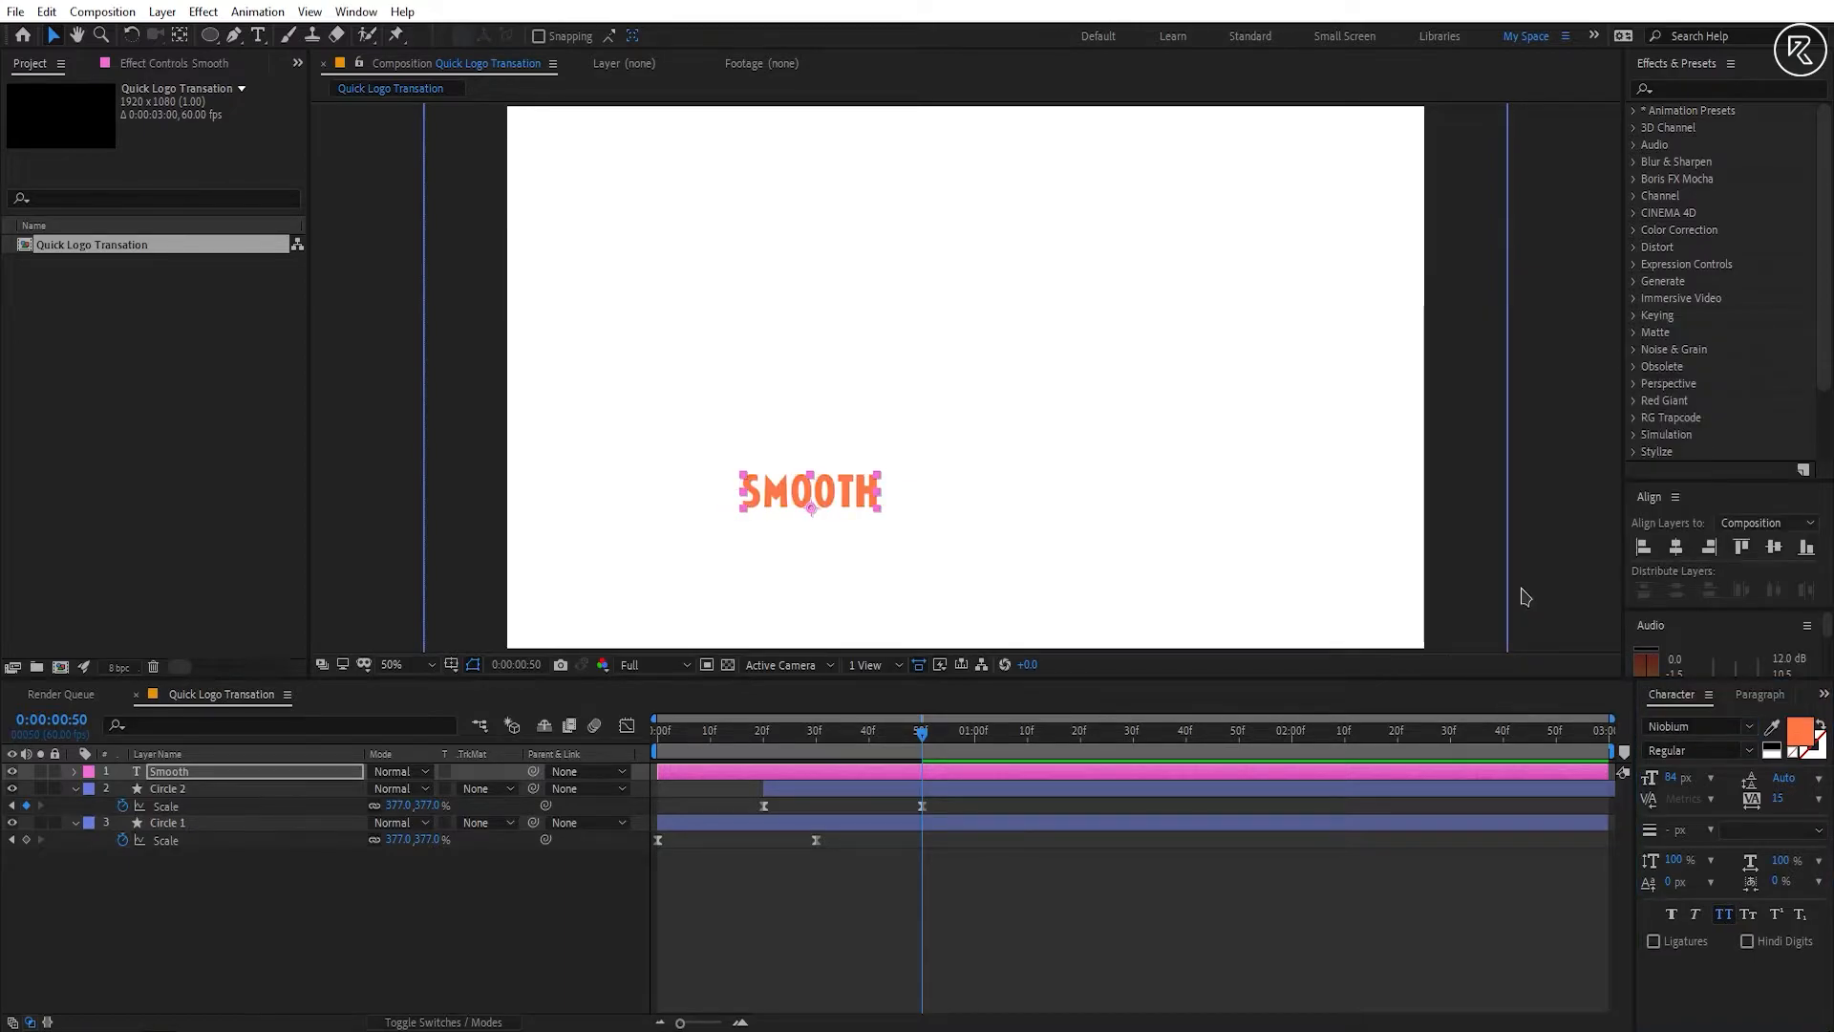
click(1667, 778)
text(100)
key(Return)
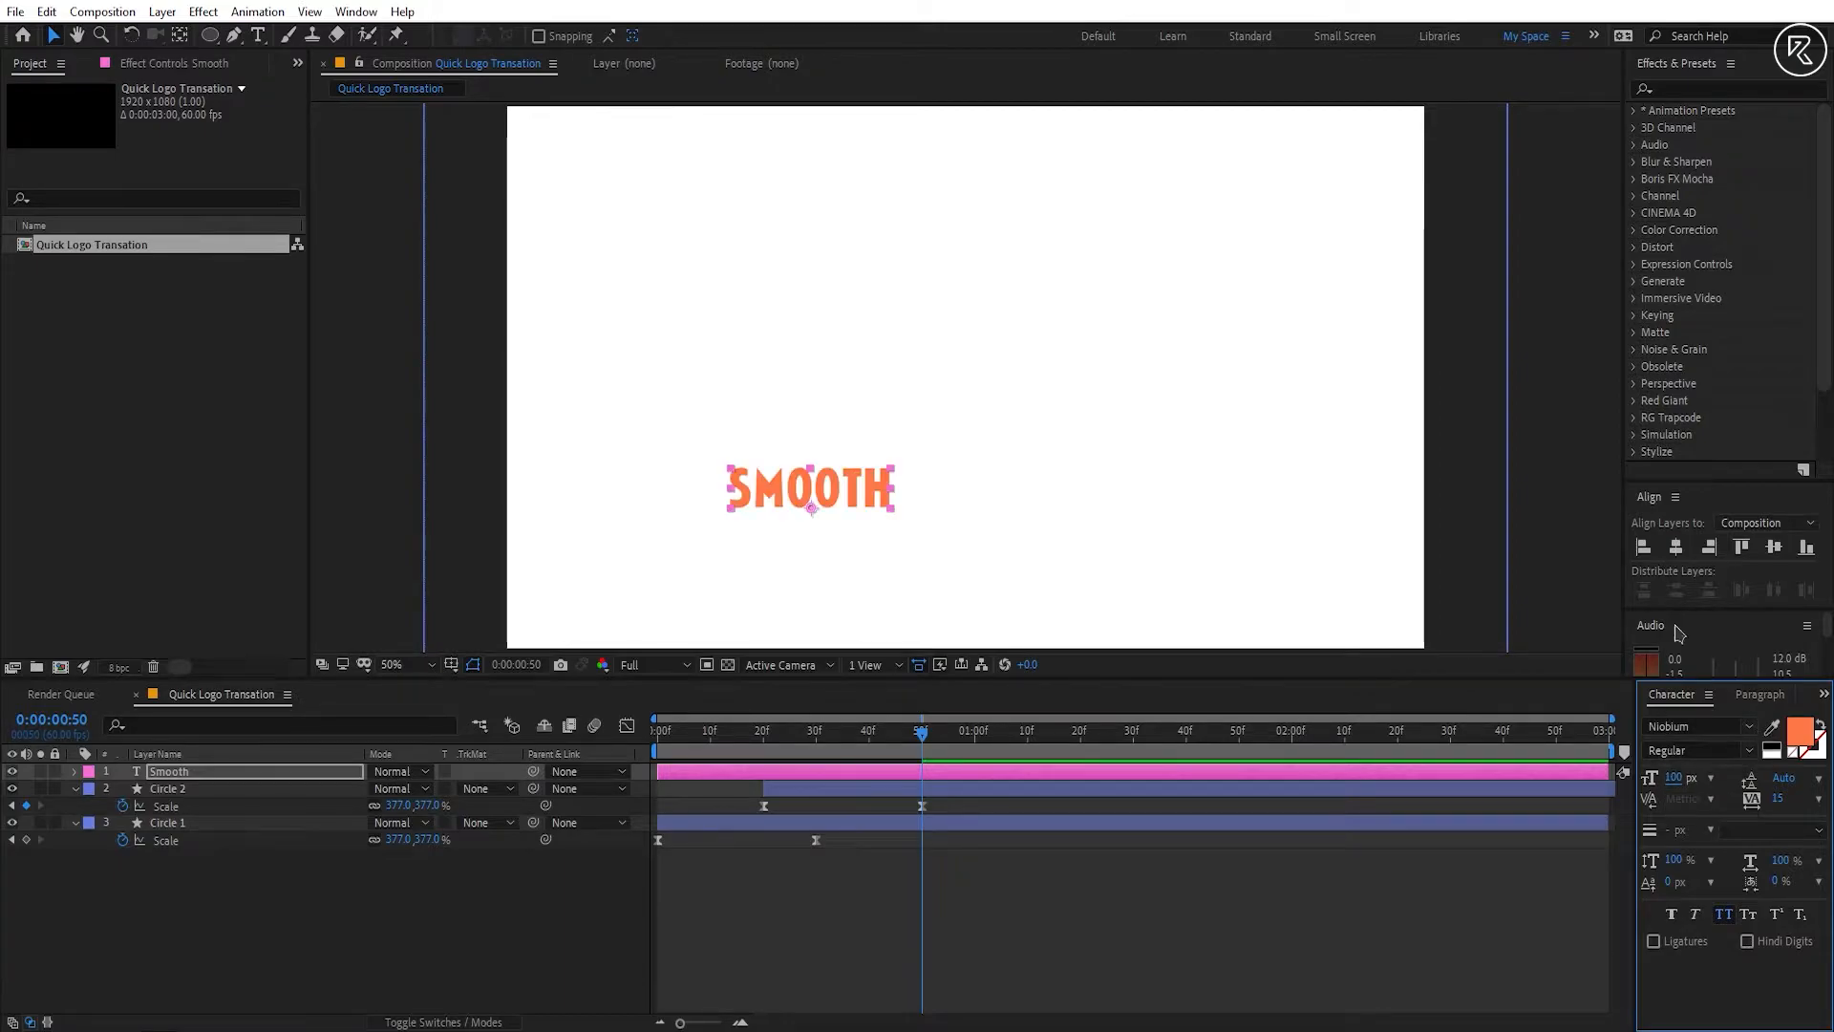
Step: Center the Smooth text in the composition and move its anchor point to the middle of the text
click(1675, 547)
click(1774, 549)
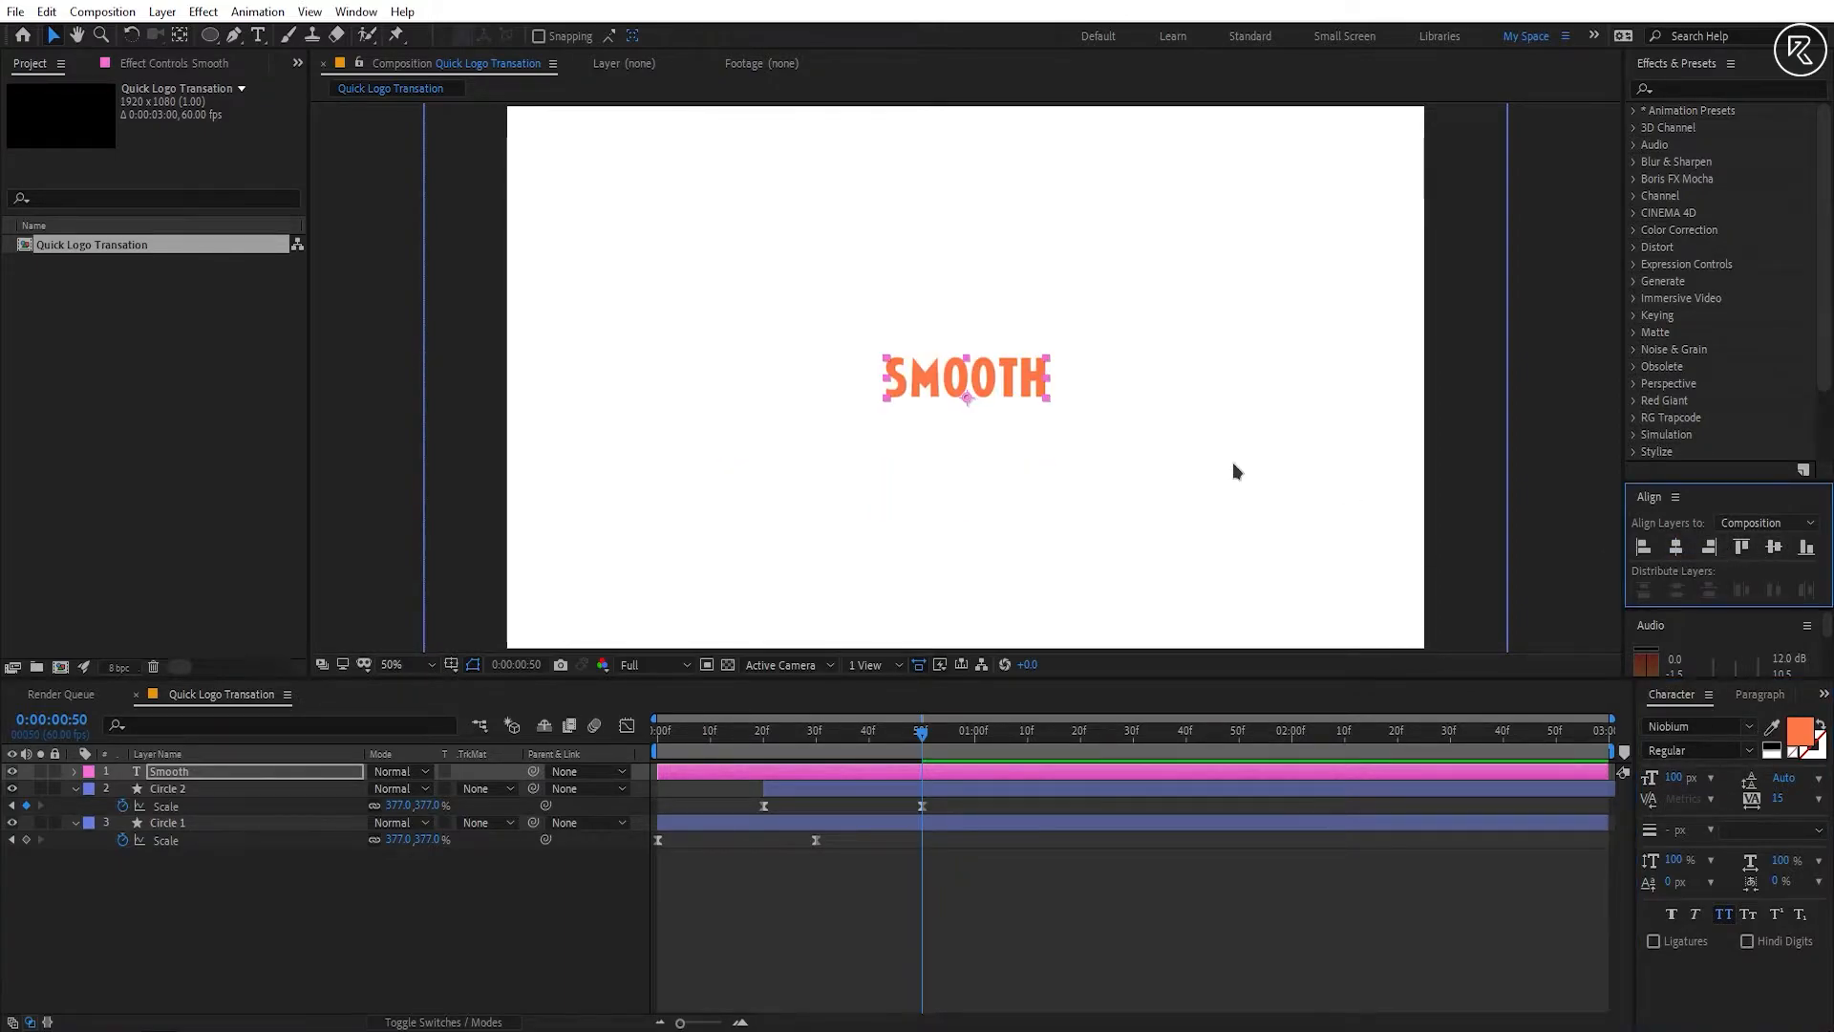
click(180, 36)
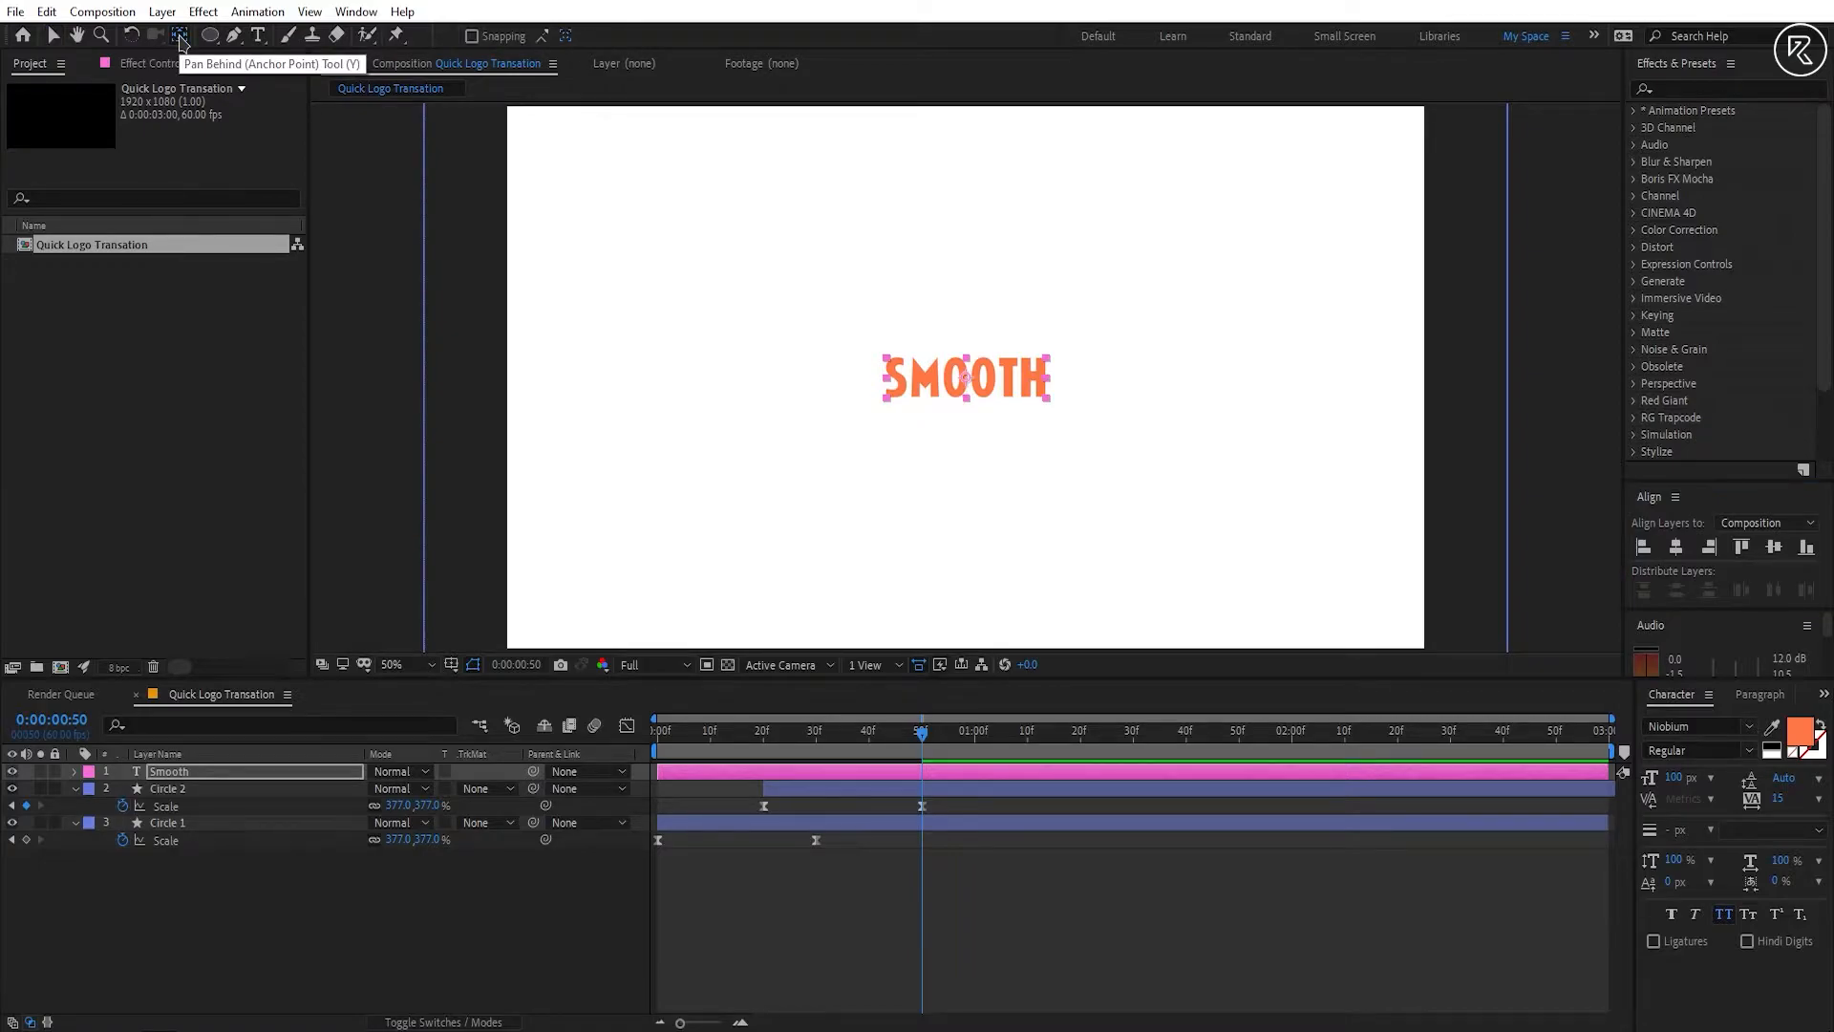
Step: Change the Smooth text's color to the saturated orange FF4606
click(1799, 732)
drag(543, 528, 566, 517)
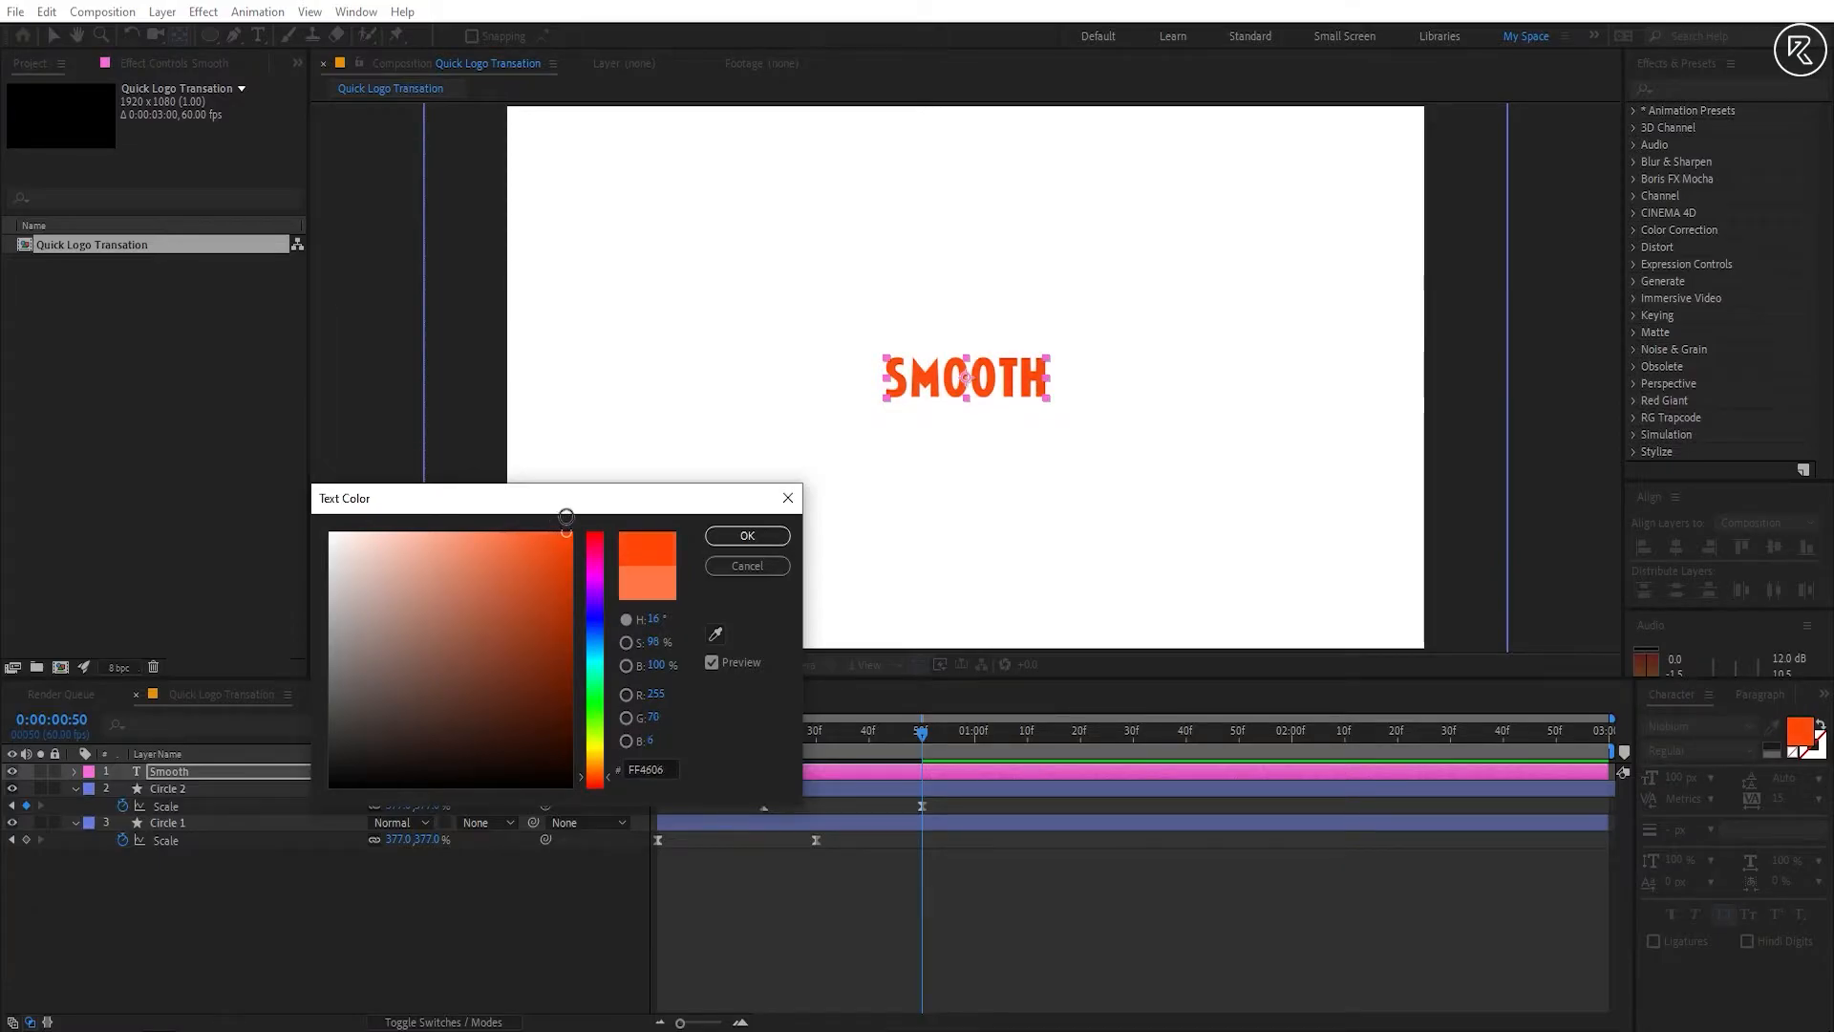
click(708, 536)
Step: Pre-compose the Smooth text layer as "Logo Holder" and return to the Quick Logo Transation composition
right_click(924, 774)
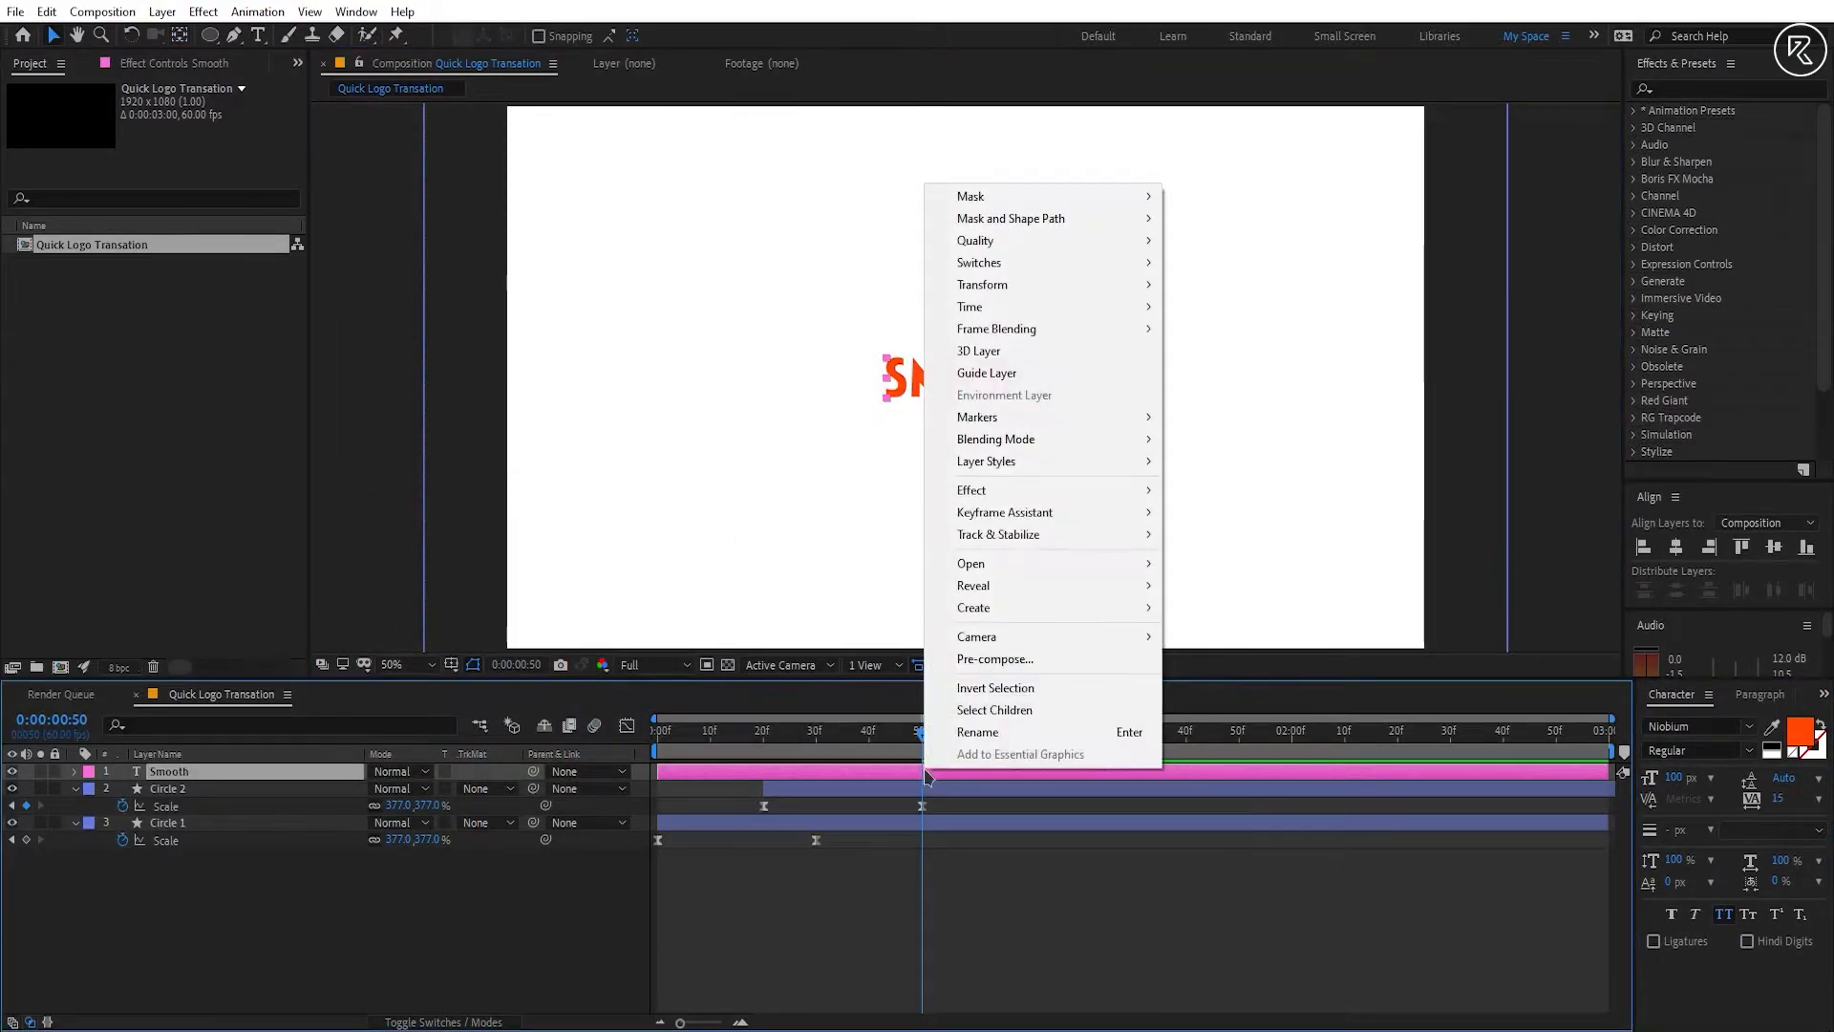
click(977, 659)
text(Logo Holder)
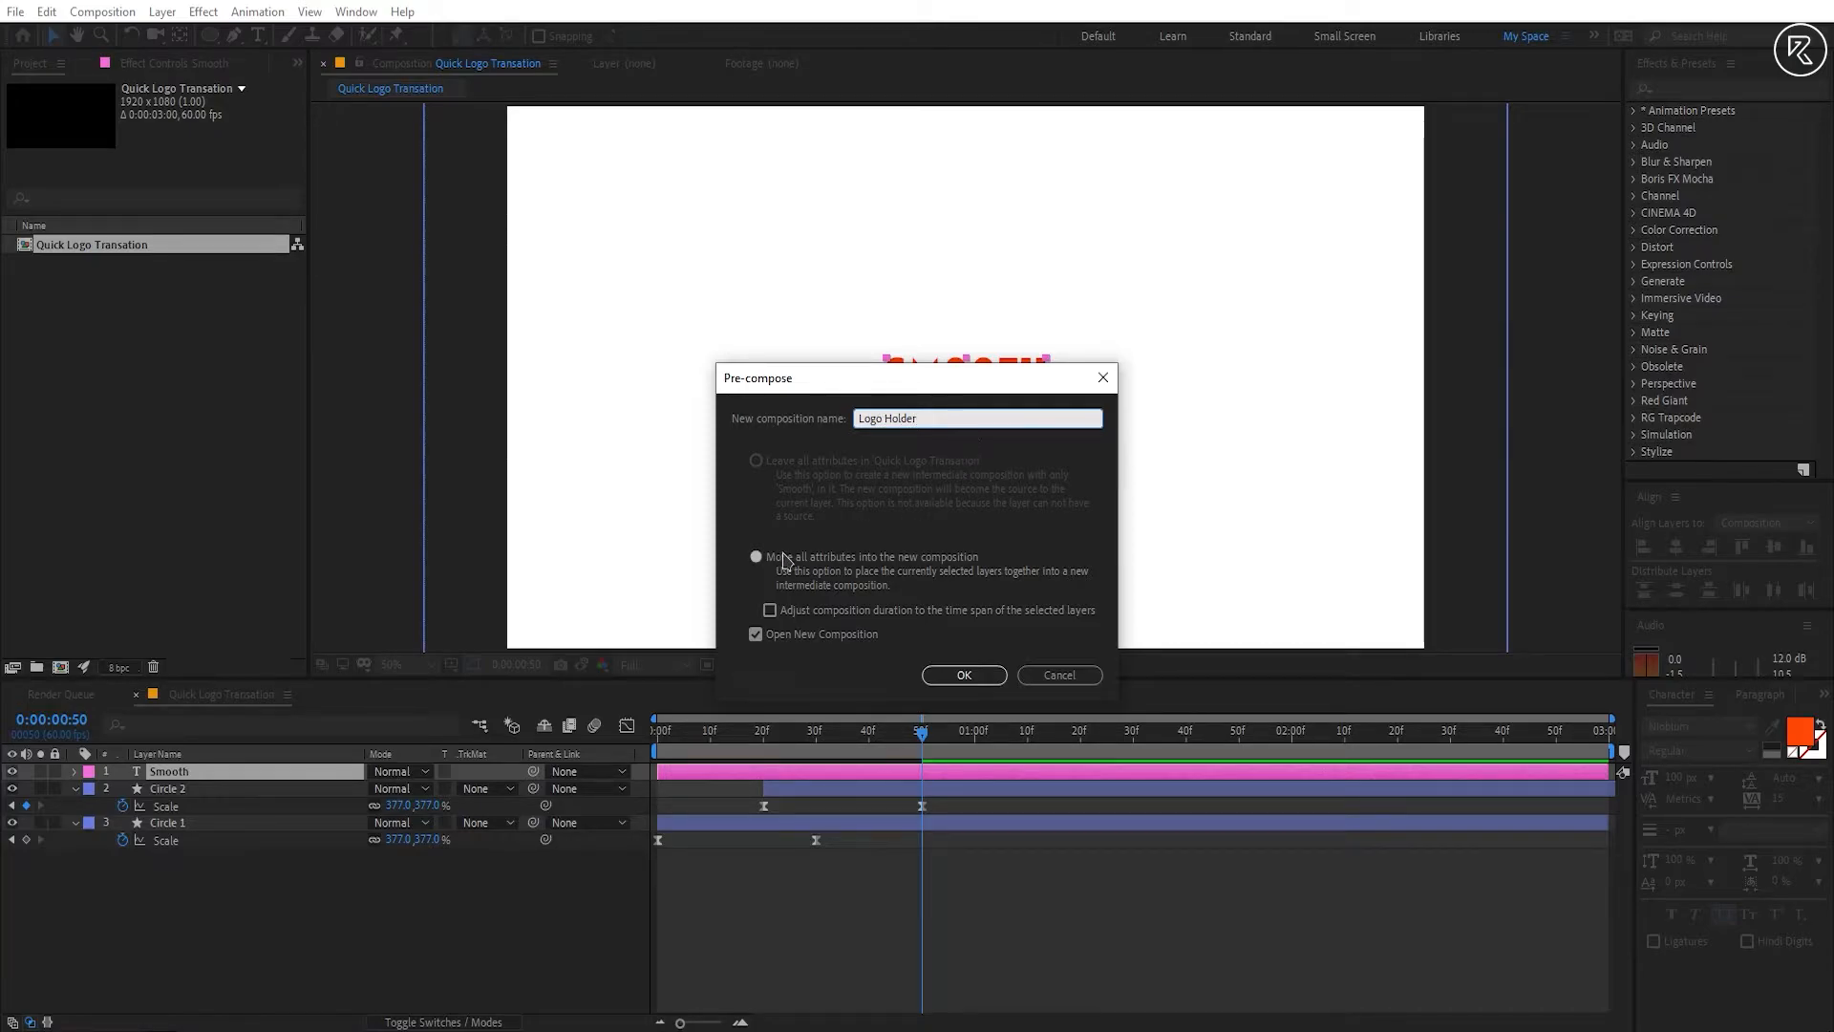
click(969, 675)
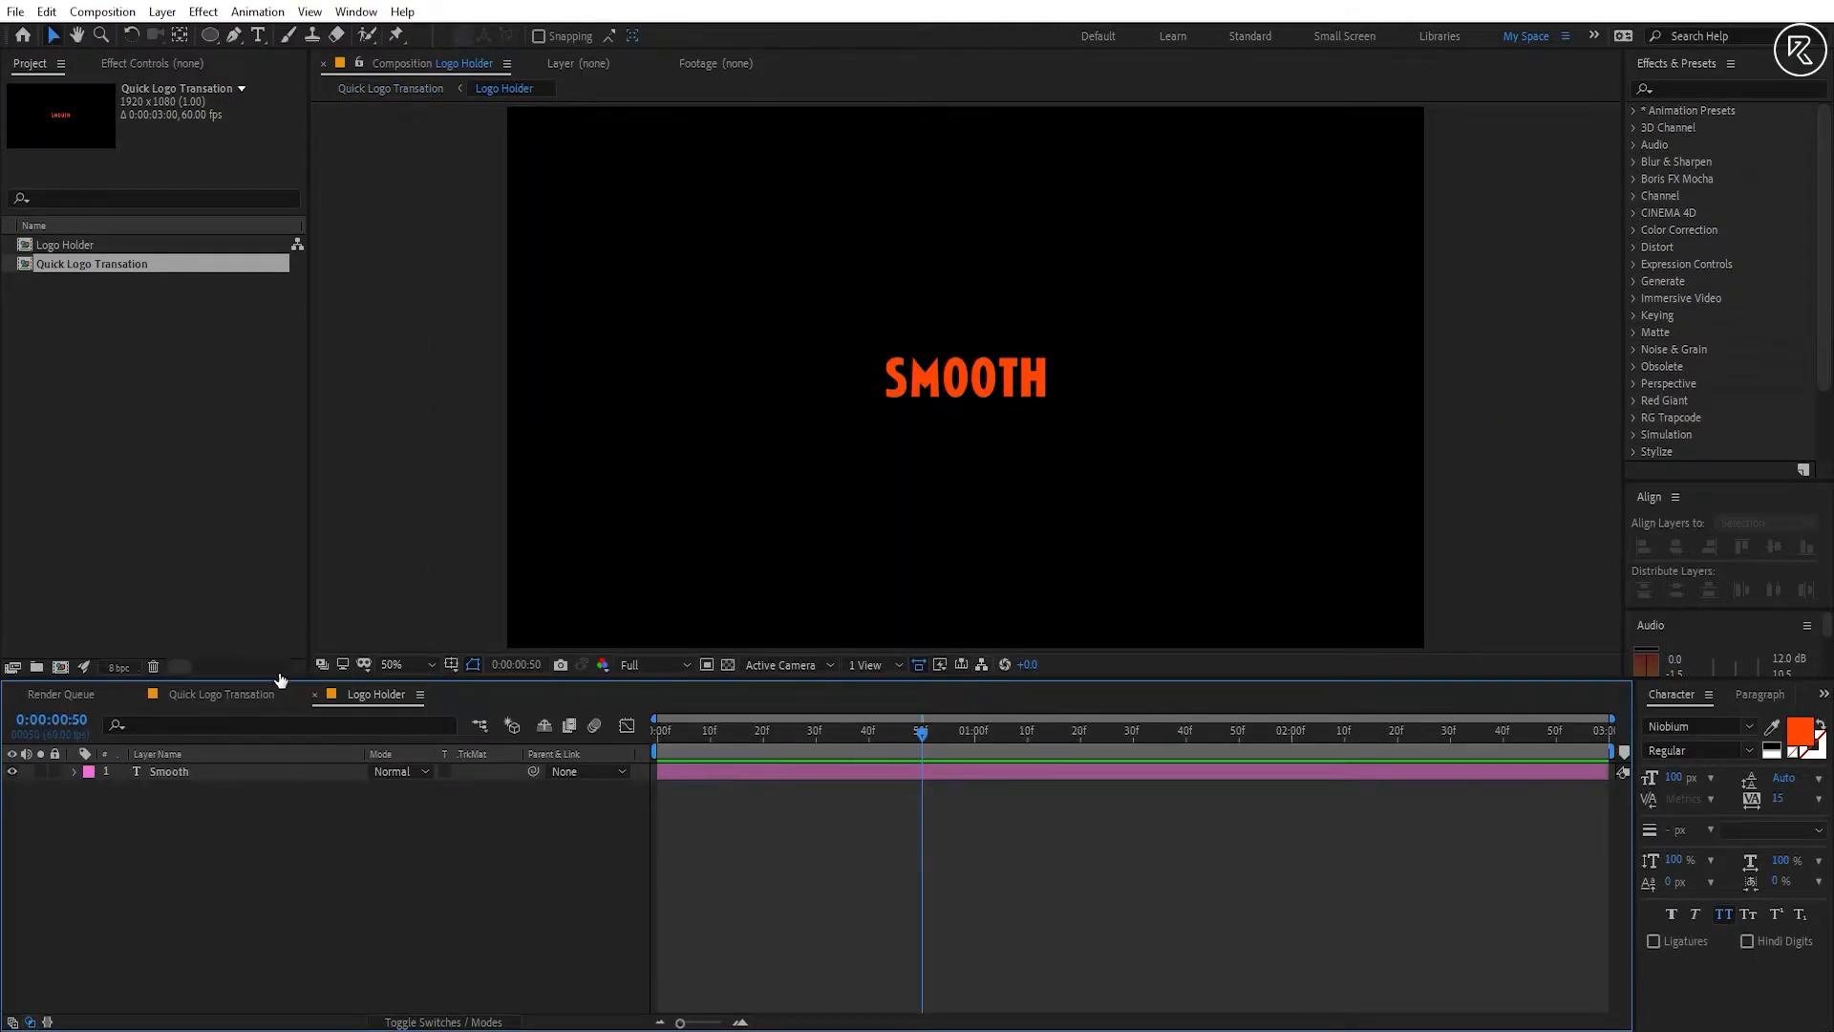
click(237, 694)
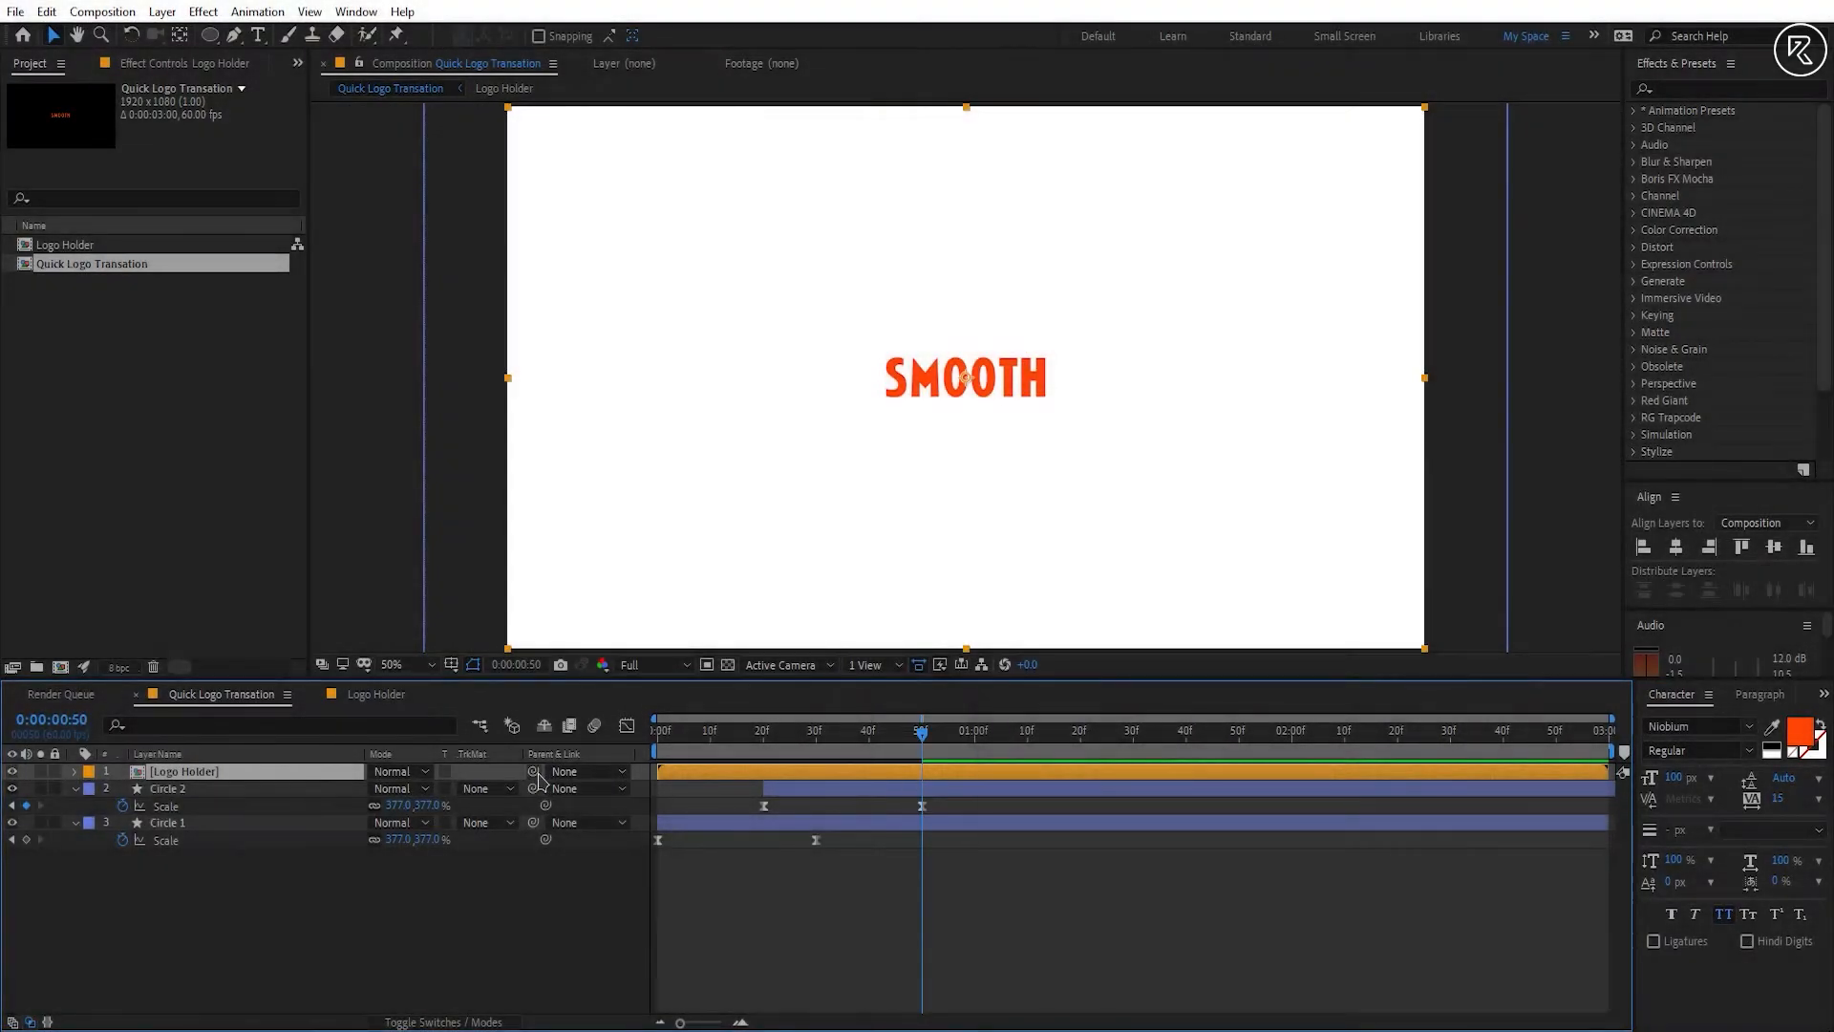
Step: Parent the Logo Holder layer to Circle 2 and preview the animation from the start
drag(532, 770, 298, 791)
drag(921, 733, 597, 731)
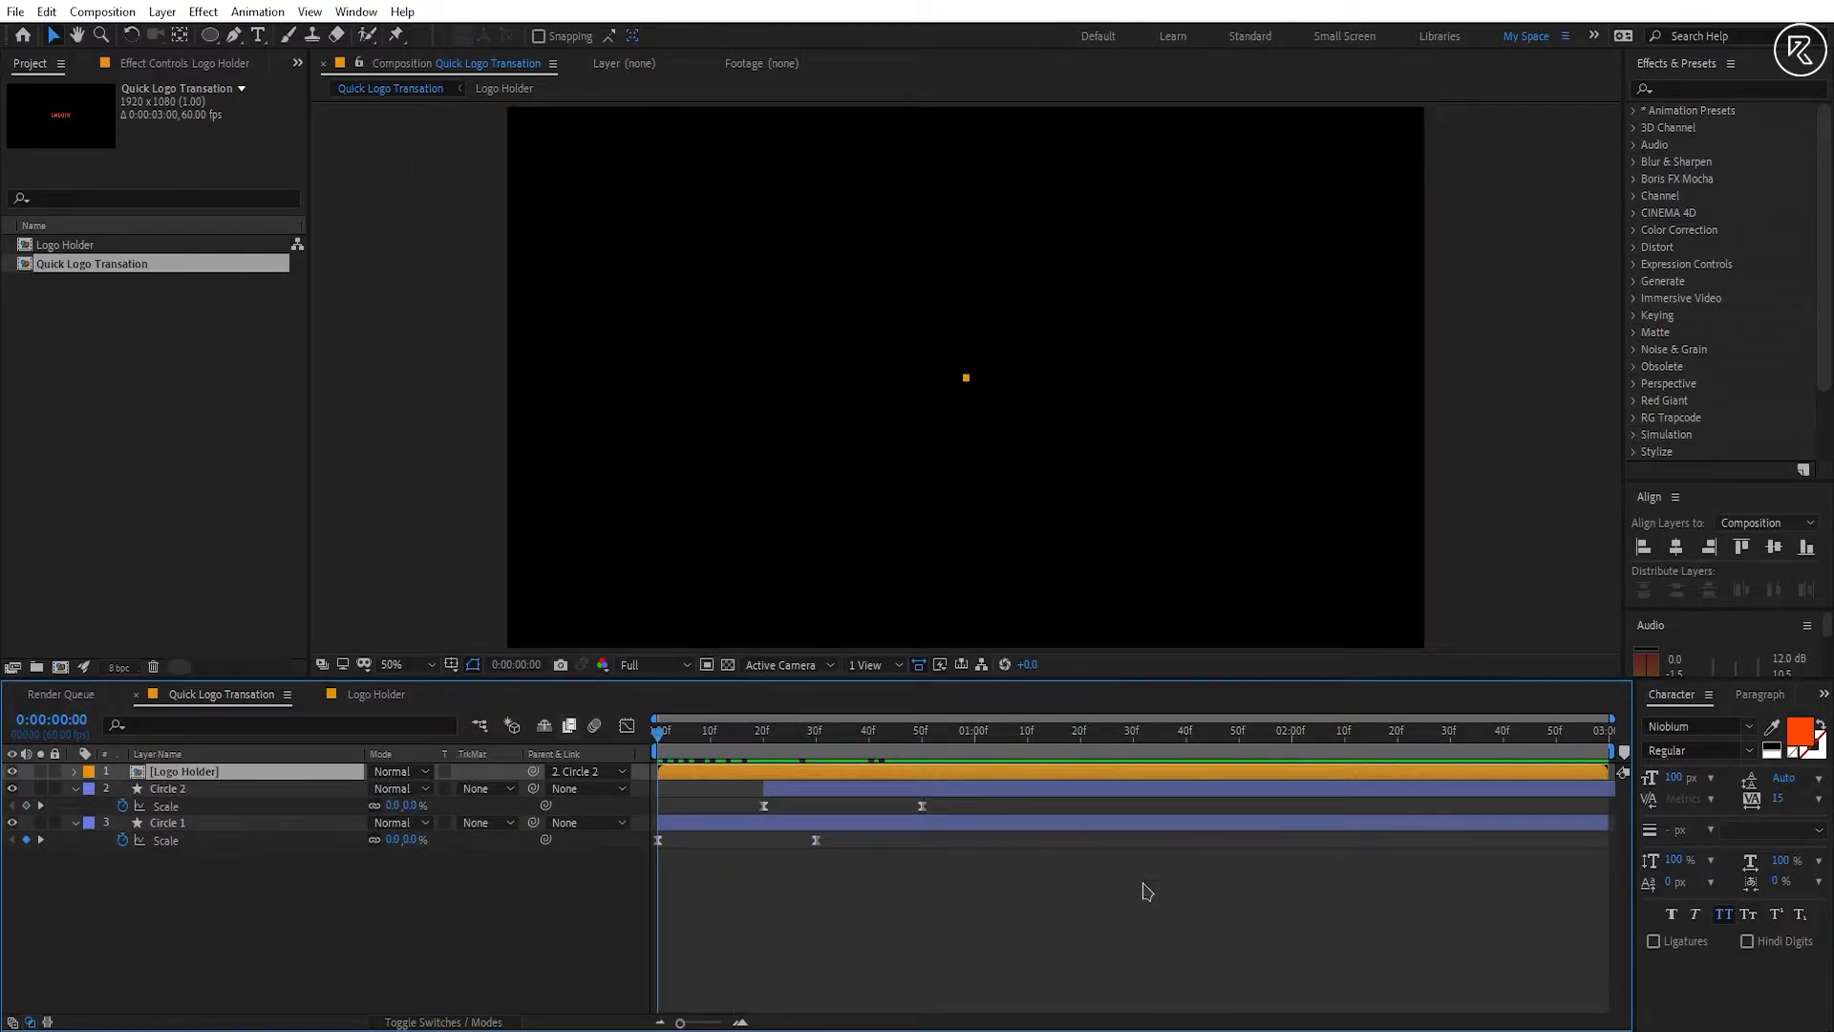
key(space)
key(space)
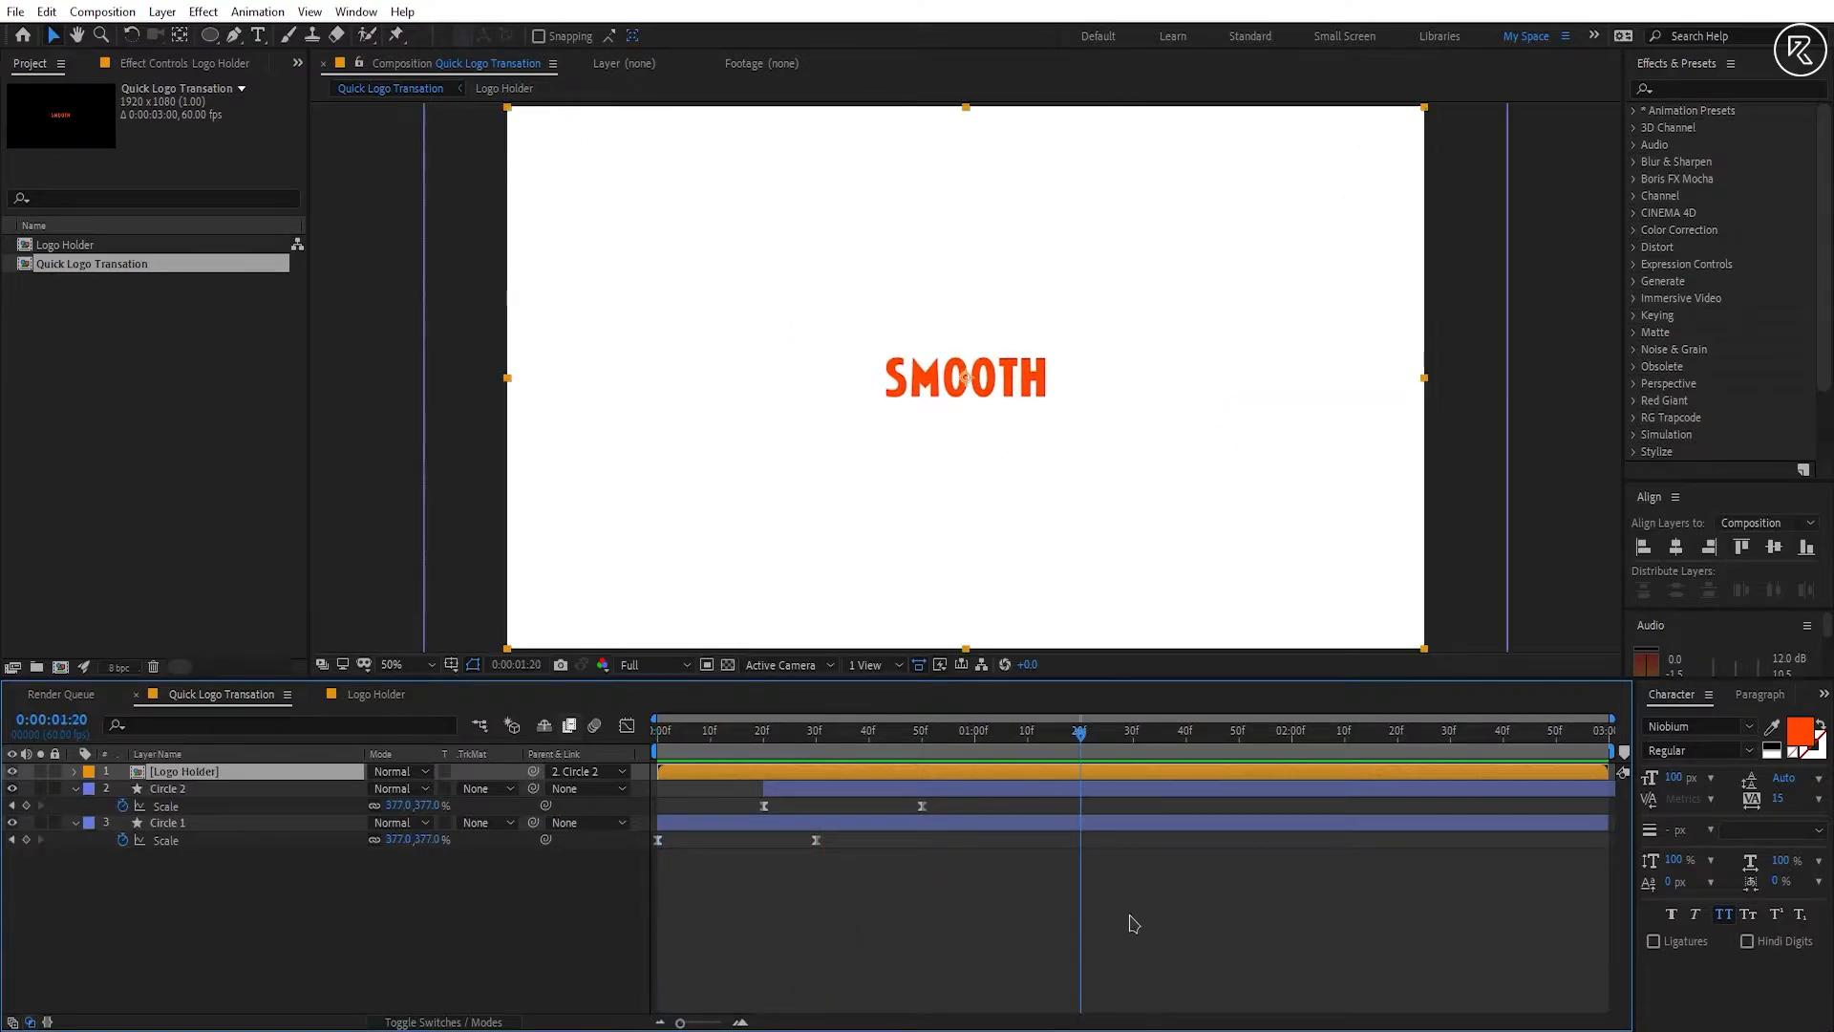
Step: Deselect the layers and show the title/action-safe guides over the composition
click(971, 882)
drag(969, 457, 957, 614)
key(apostrophe)
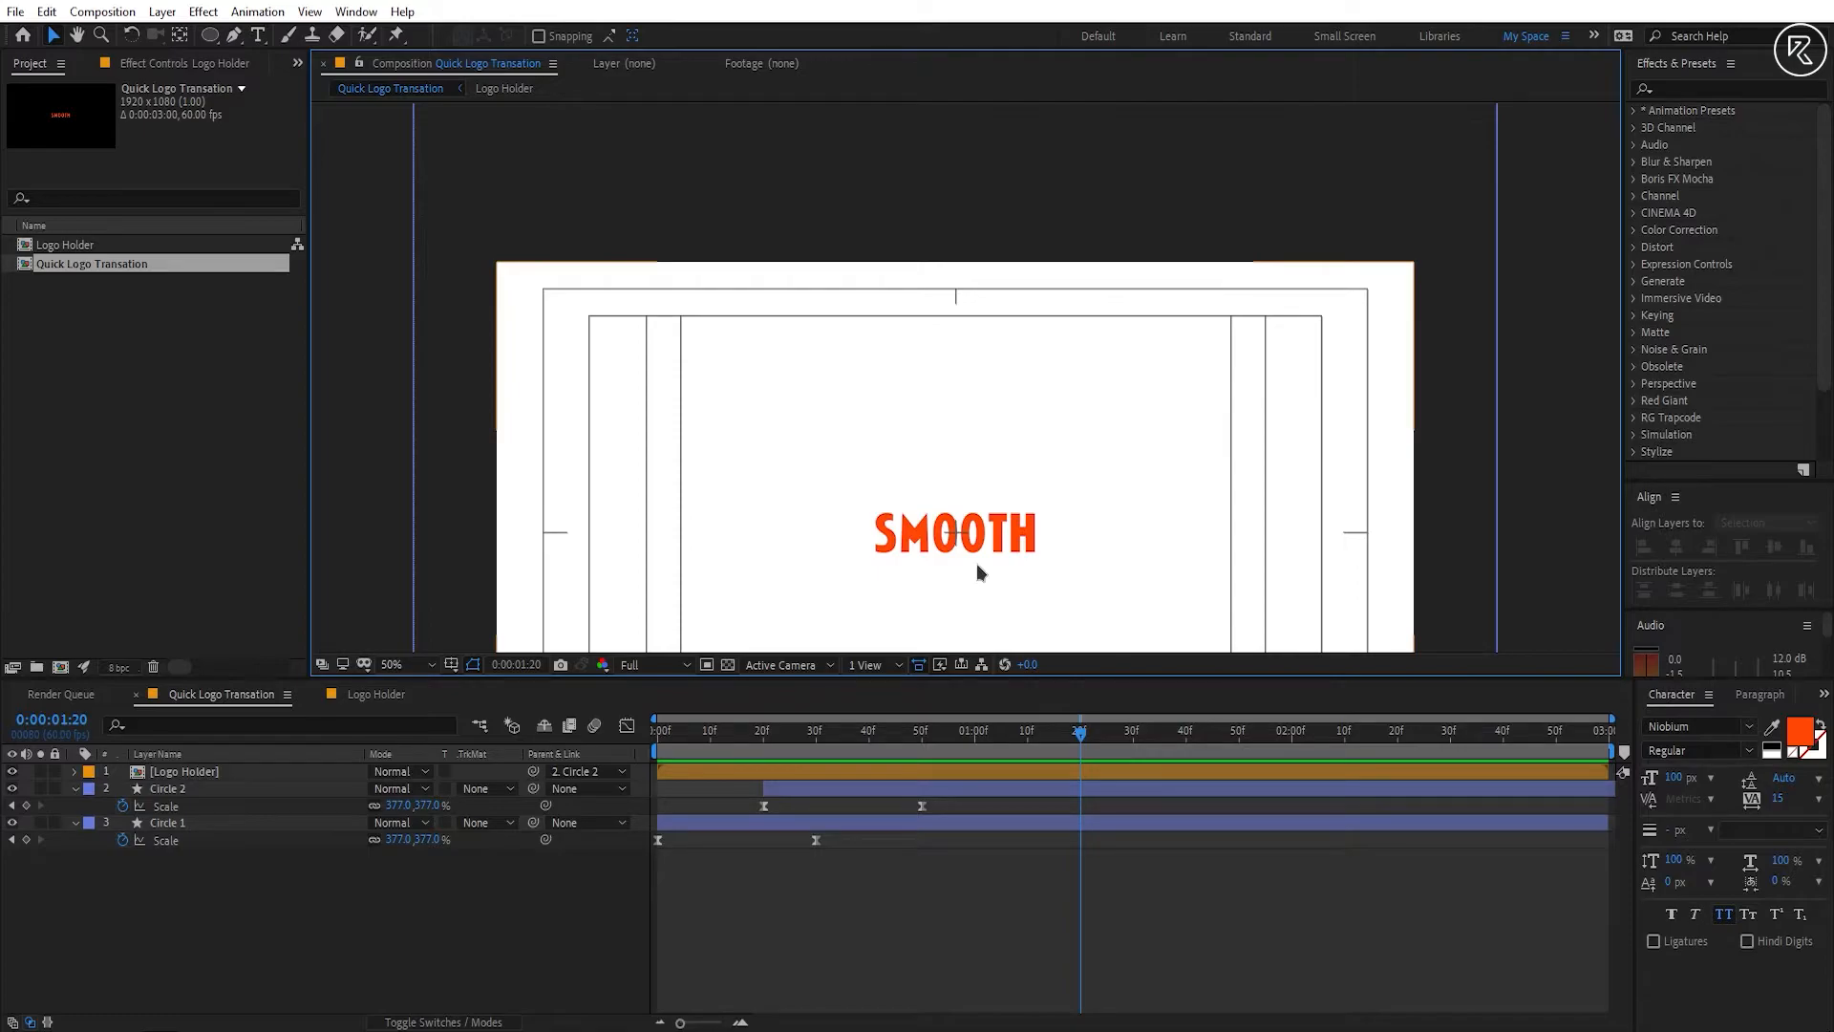
Step: Set up the Pen tool with no fill and a solid-color stroke
click(236, 37)
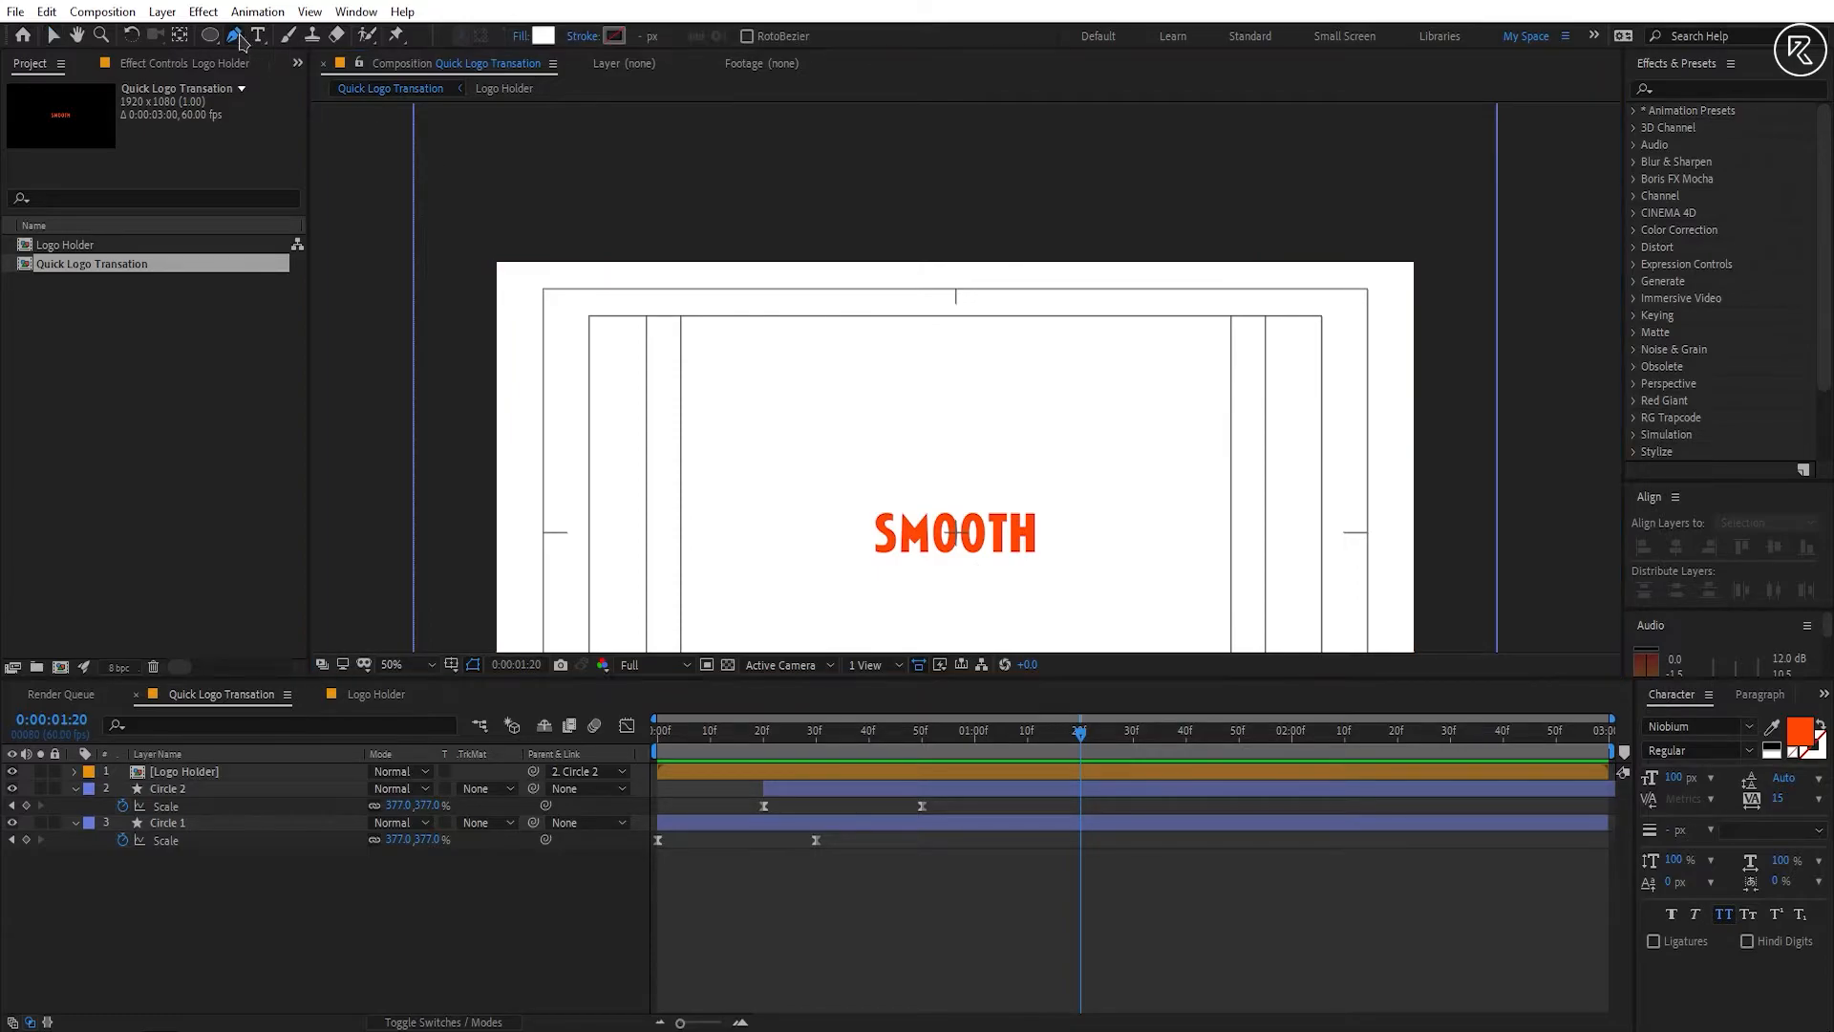
click(533, 38)
click(820, 487)
click(884, 603)
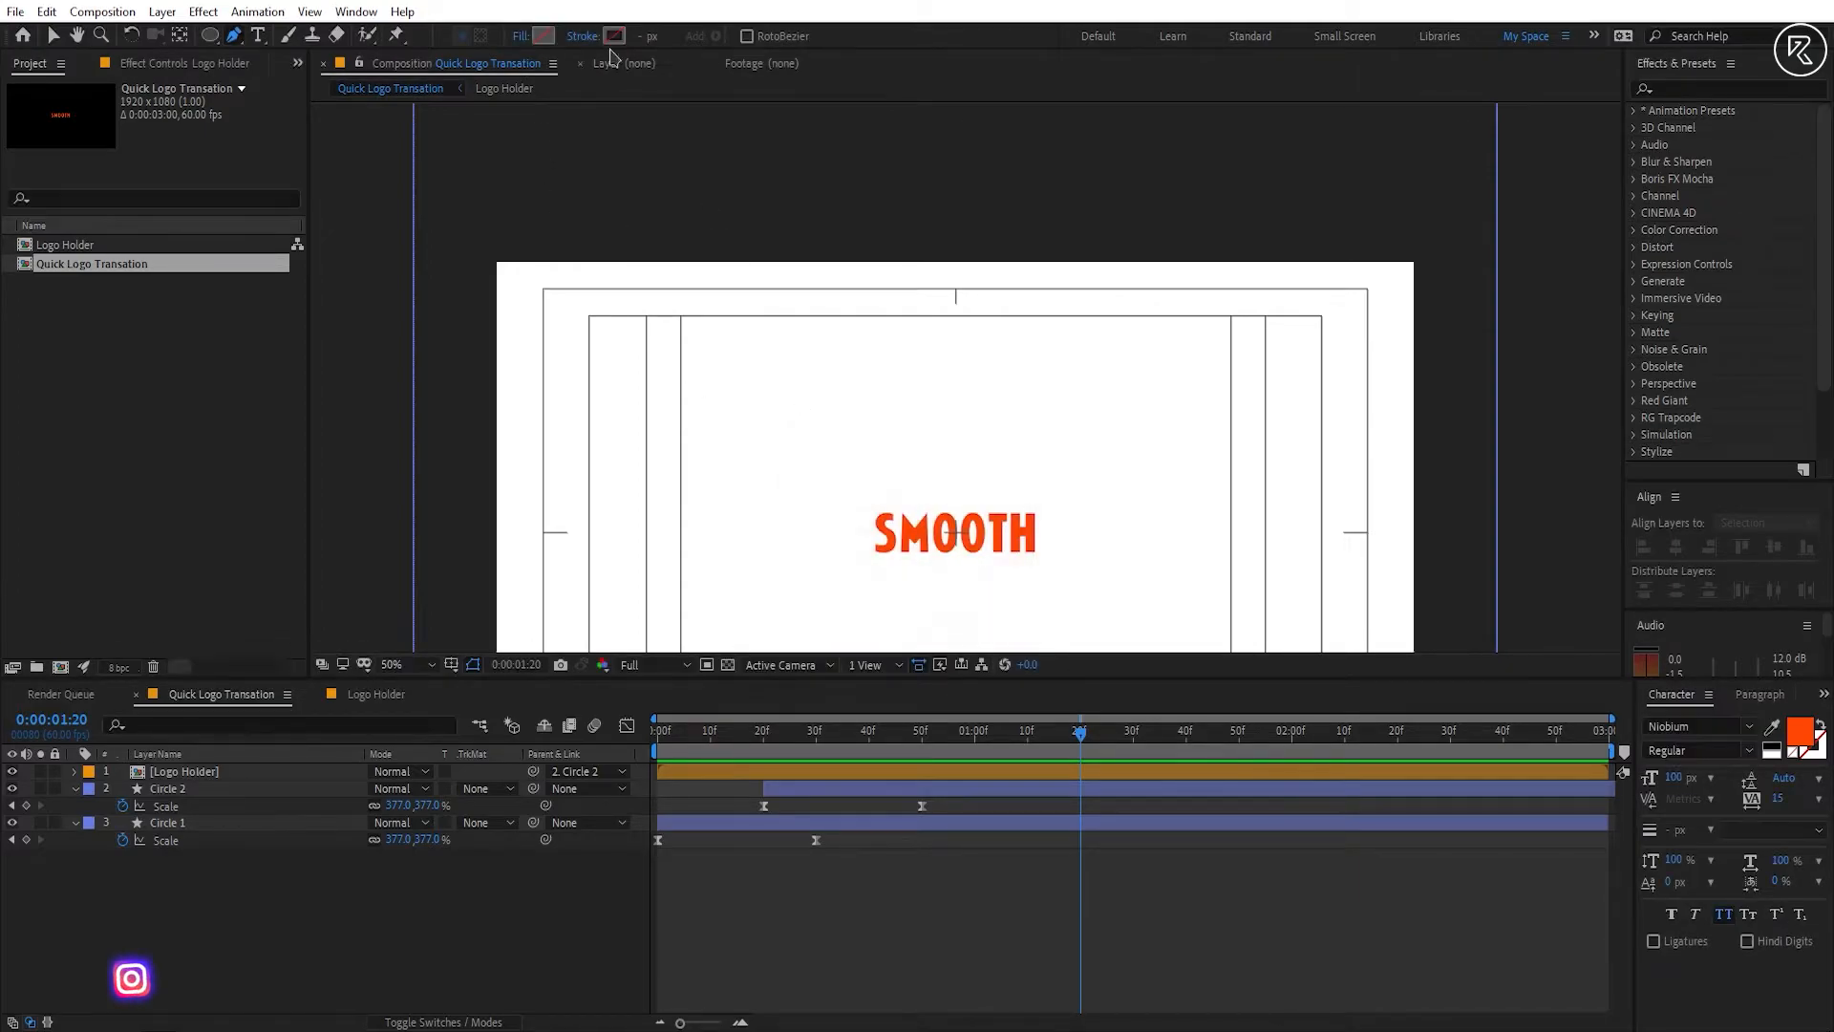
click(612, 35)
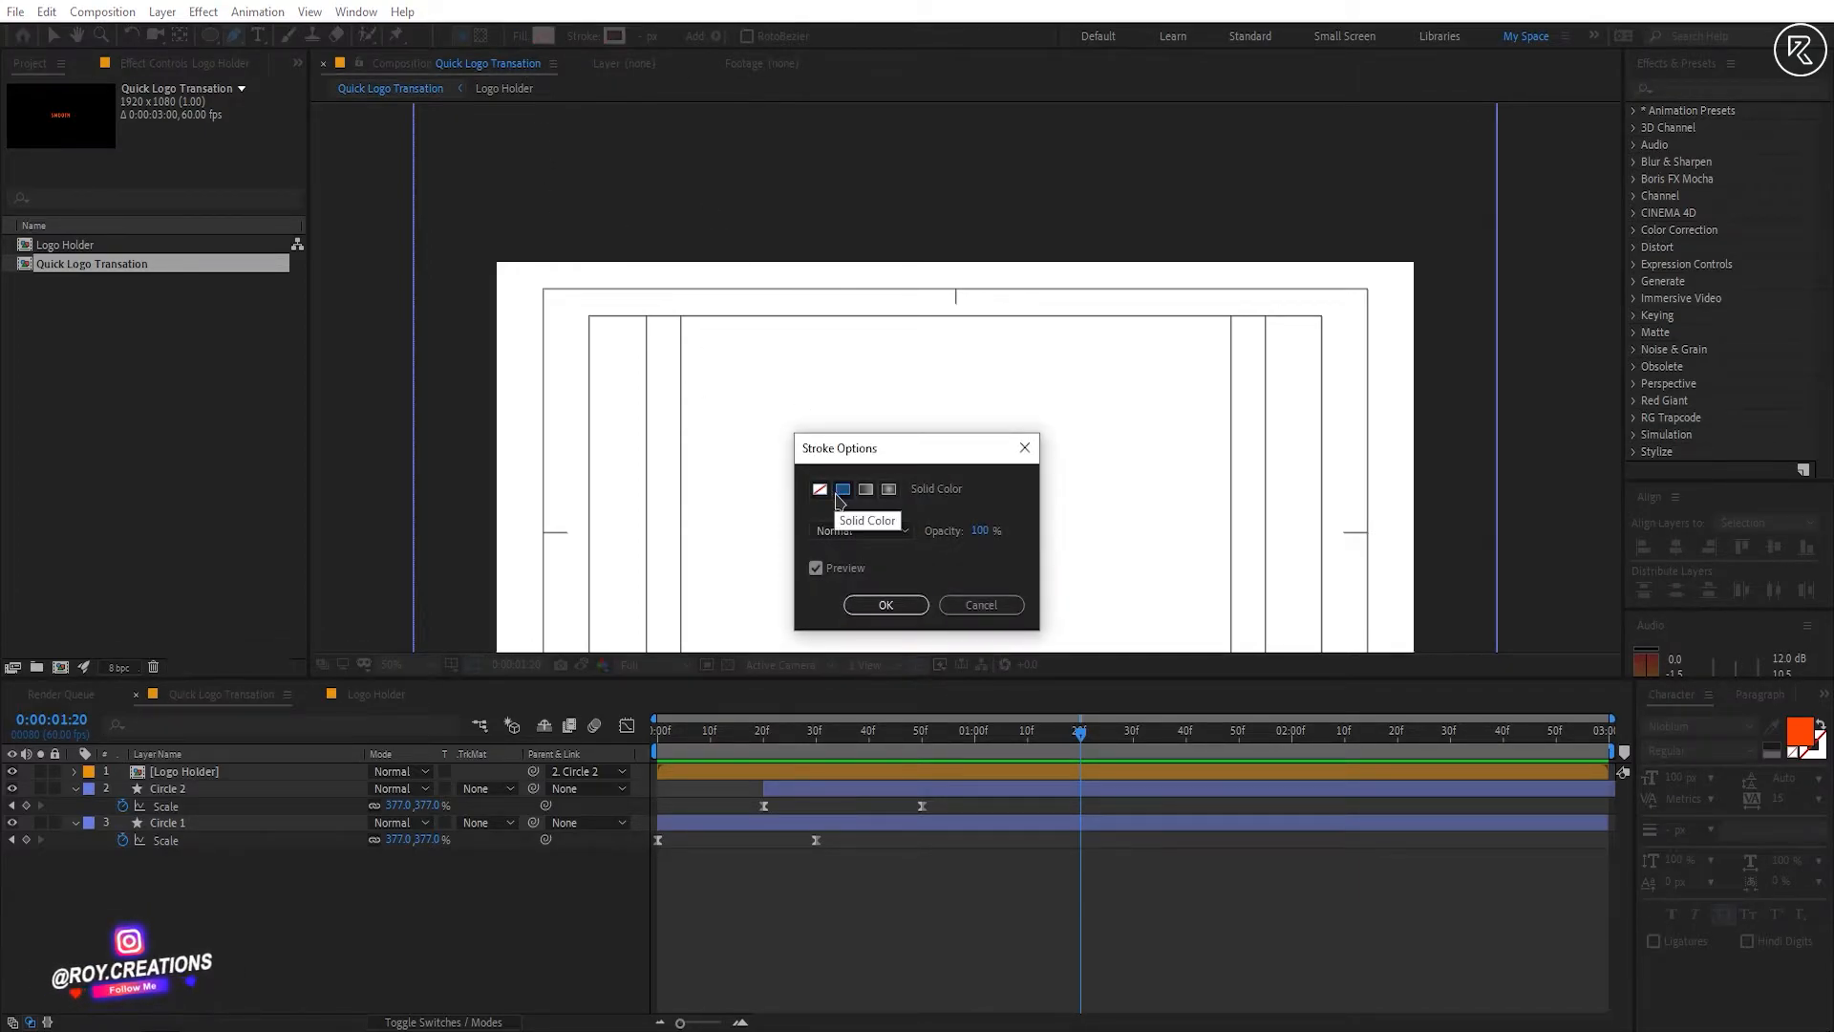
click(841, 490)
click(883, 603)
Step: Set the stroke width to 40 px and draw a vertical line from just above the Smooth text past the composition's upper edge
click(646, 36)
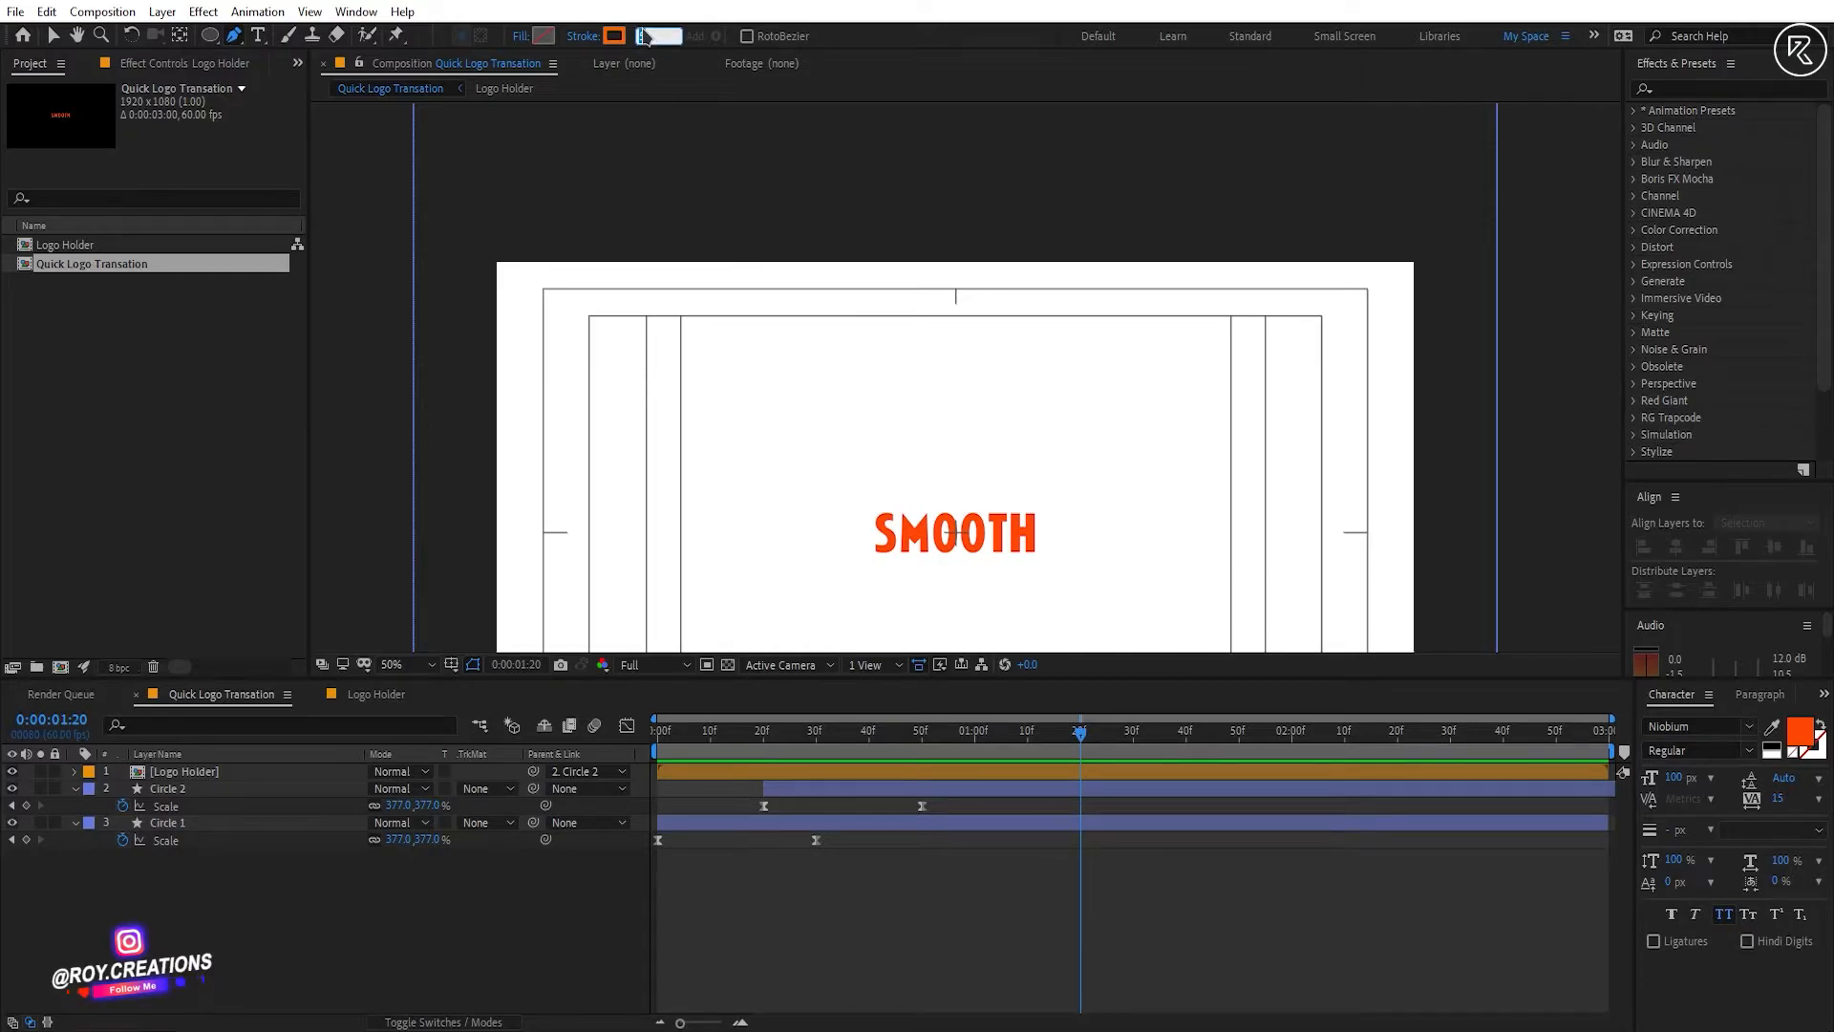
key(Return)
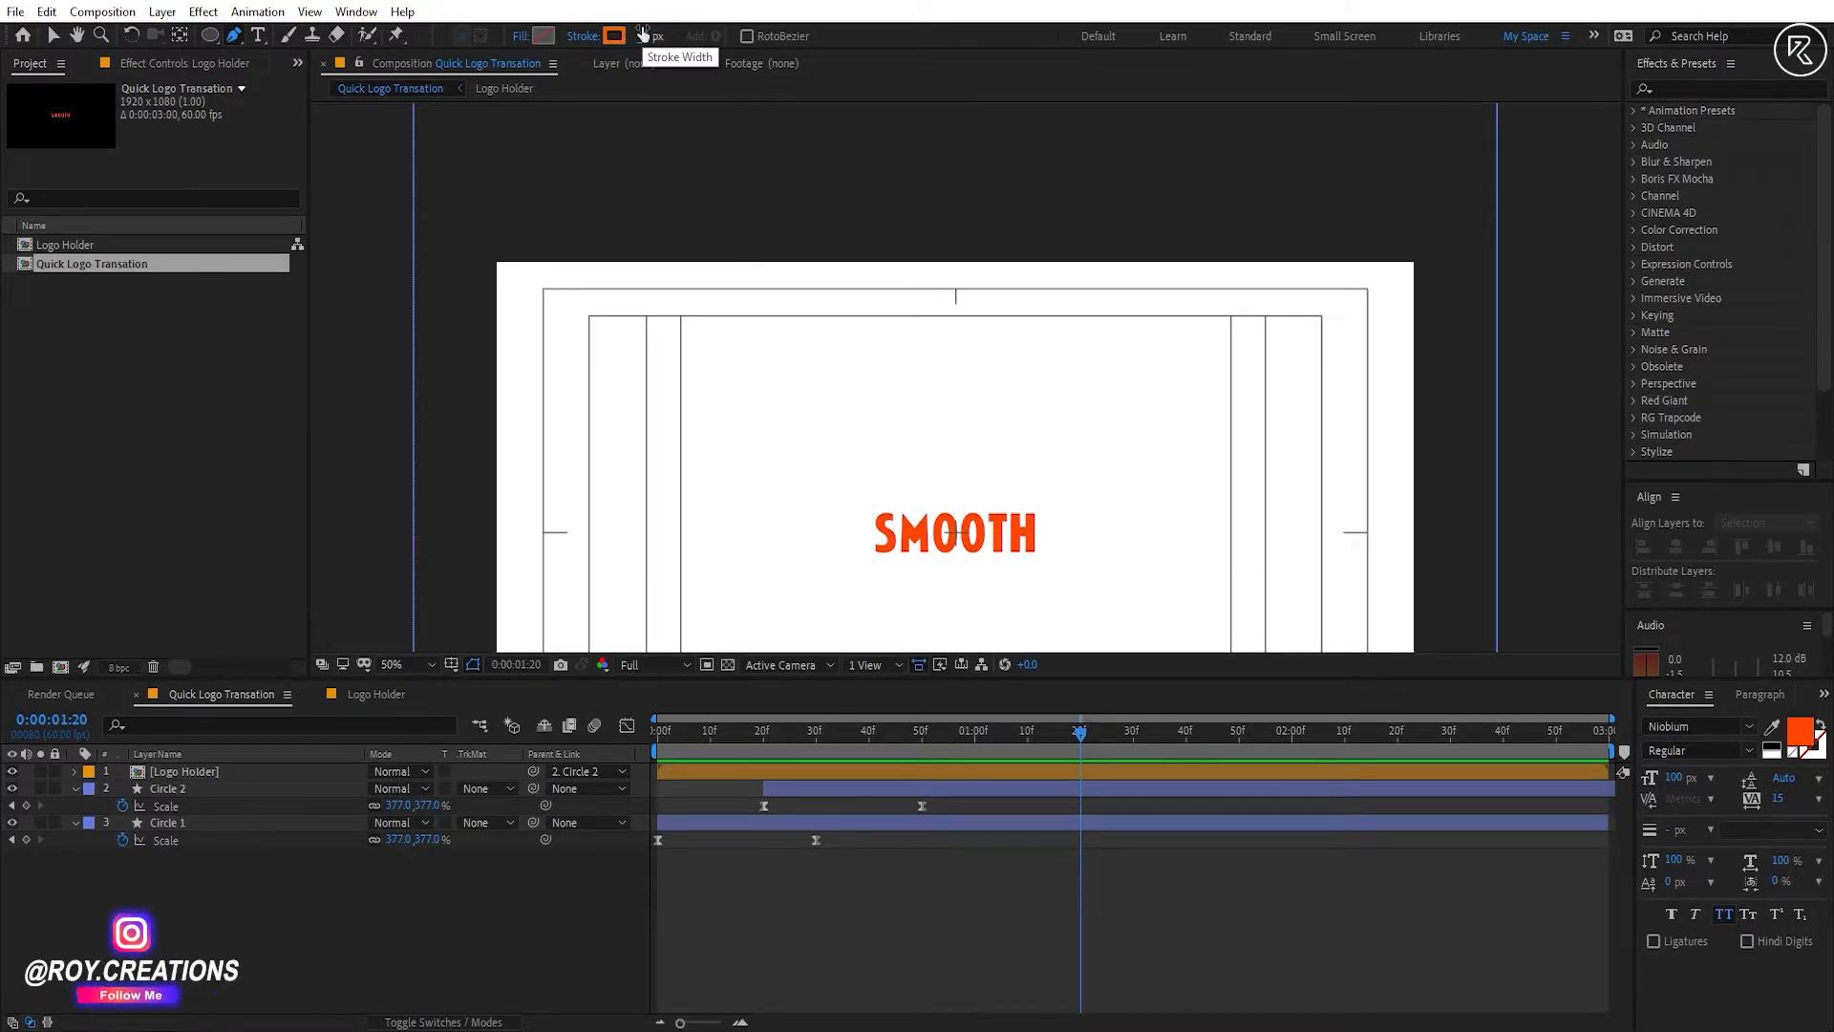
click(952, 471)
click(952, 180)
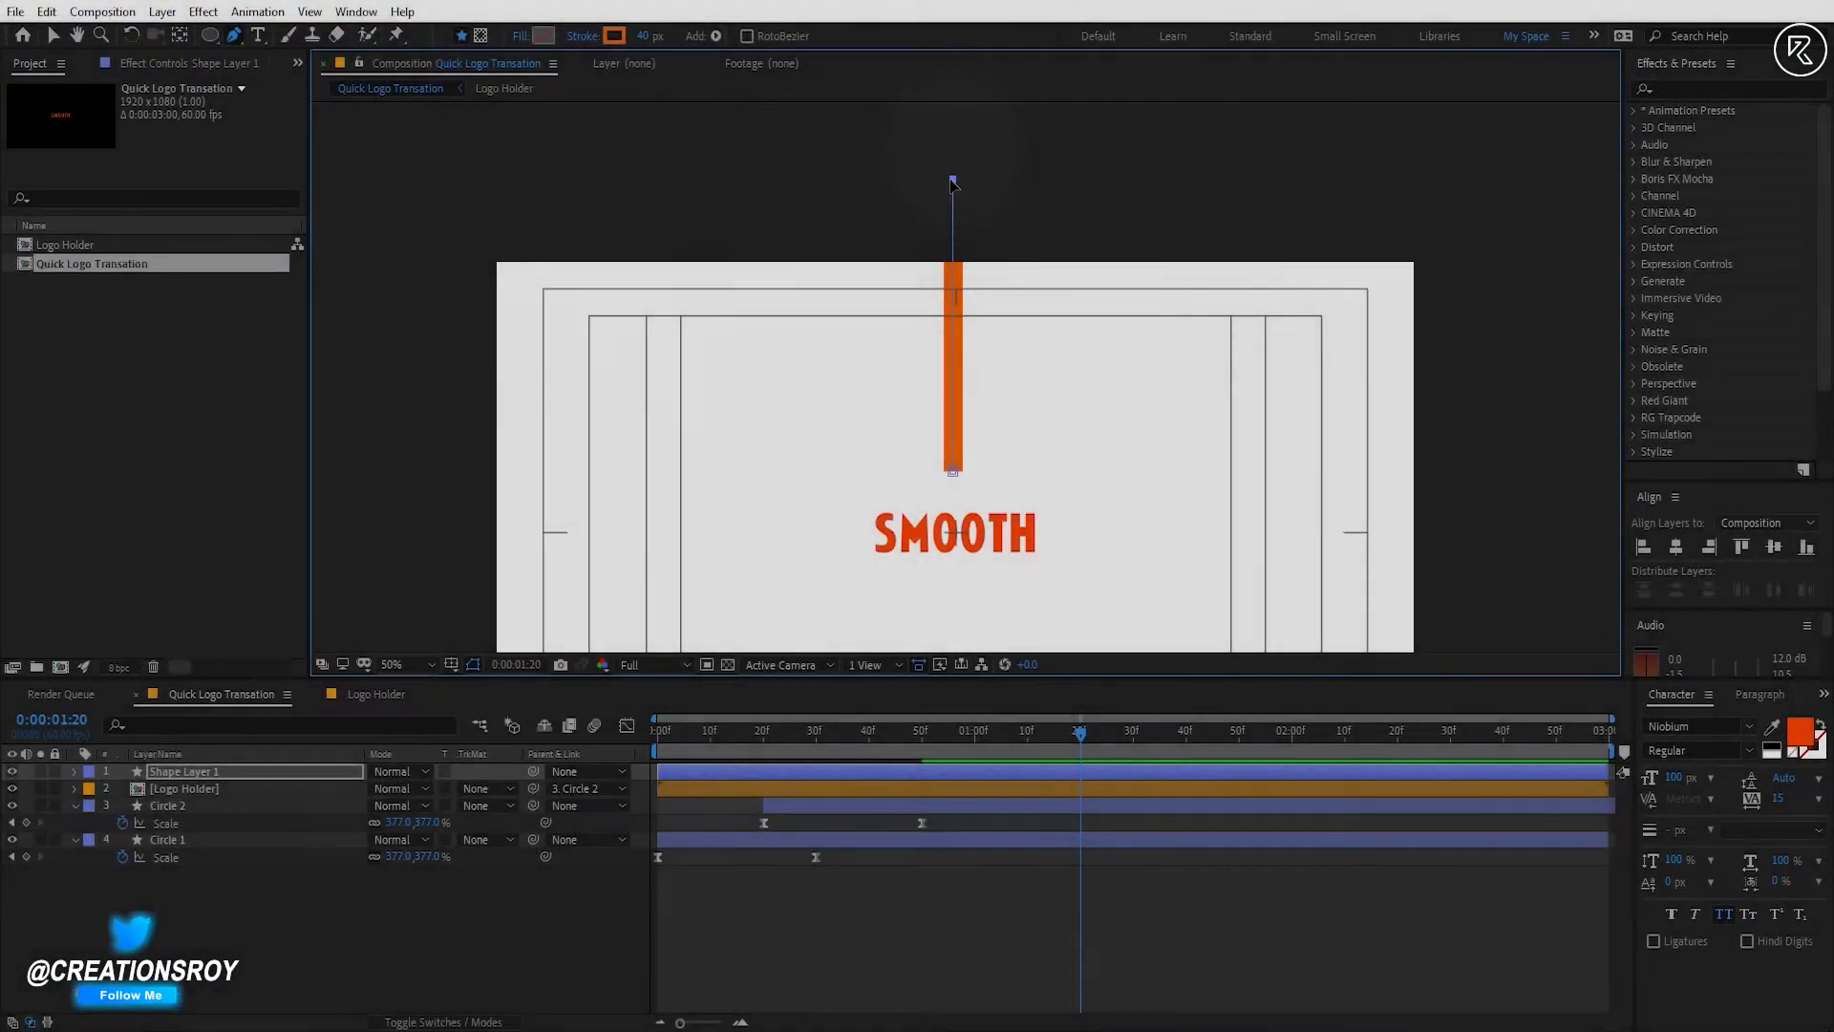
Step: Match the line's stroke color to the Smooth text by sampling its orange, FF4504
click(614, 36)
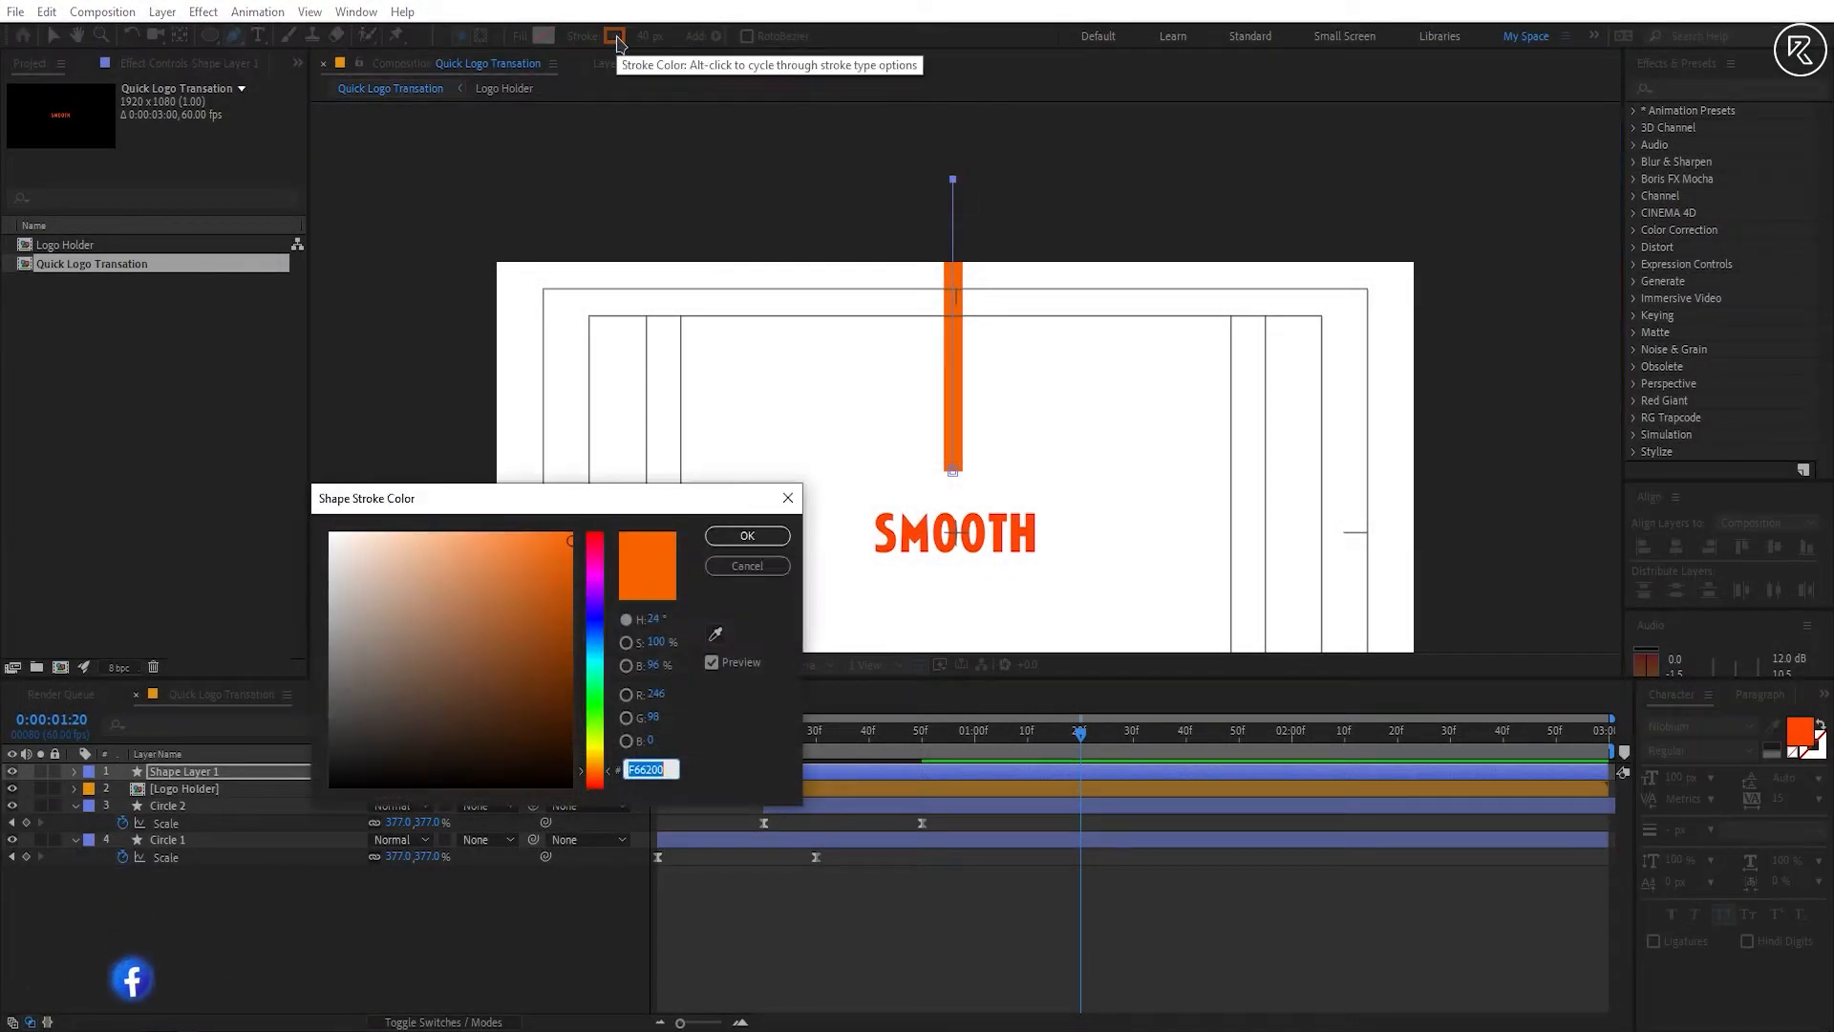
click(717, 635)
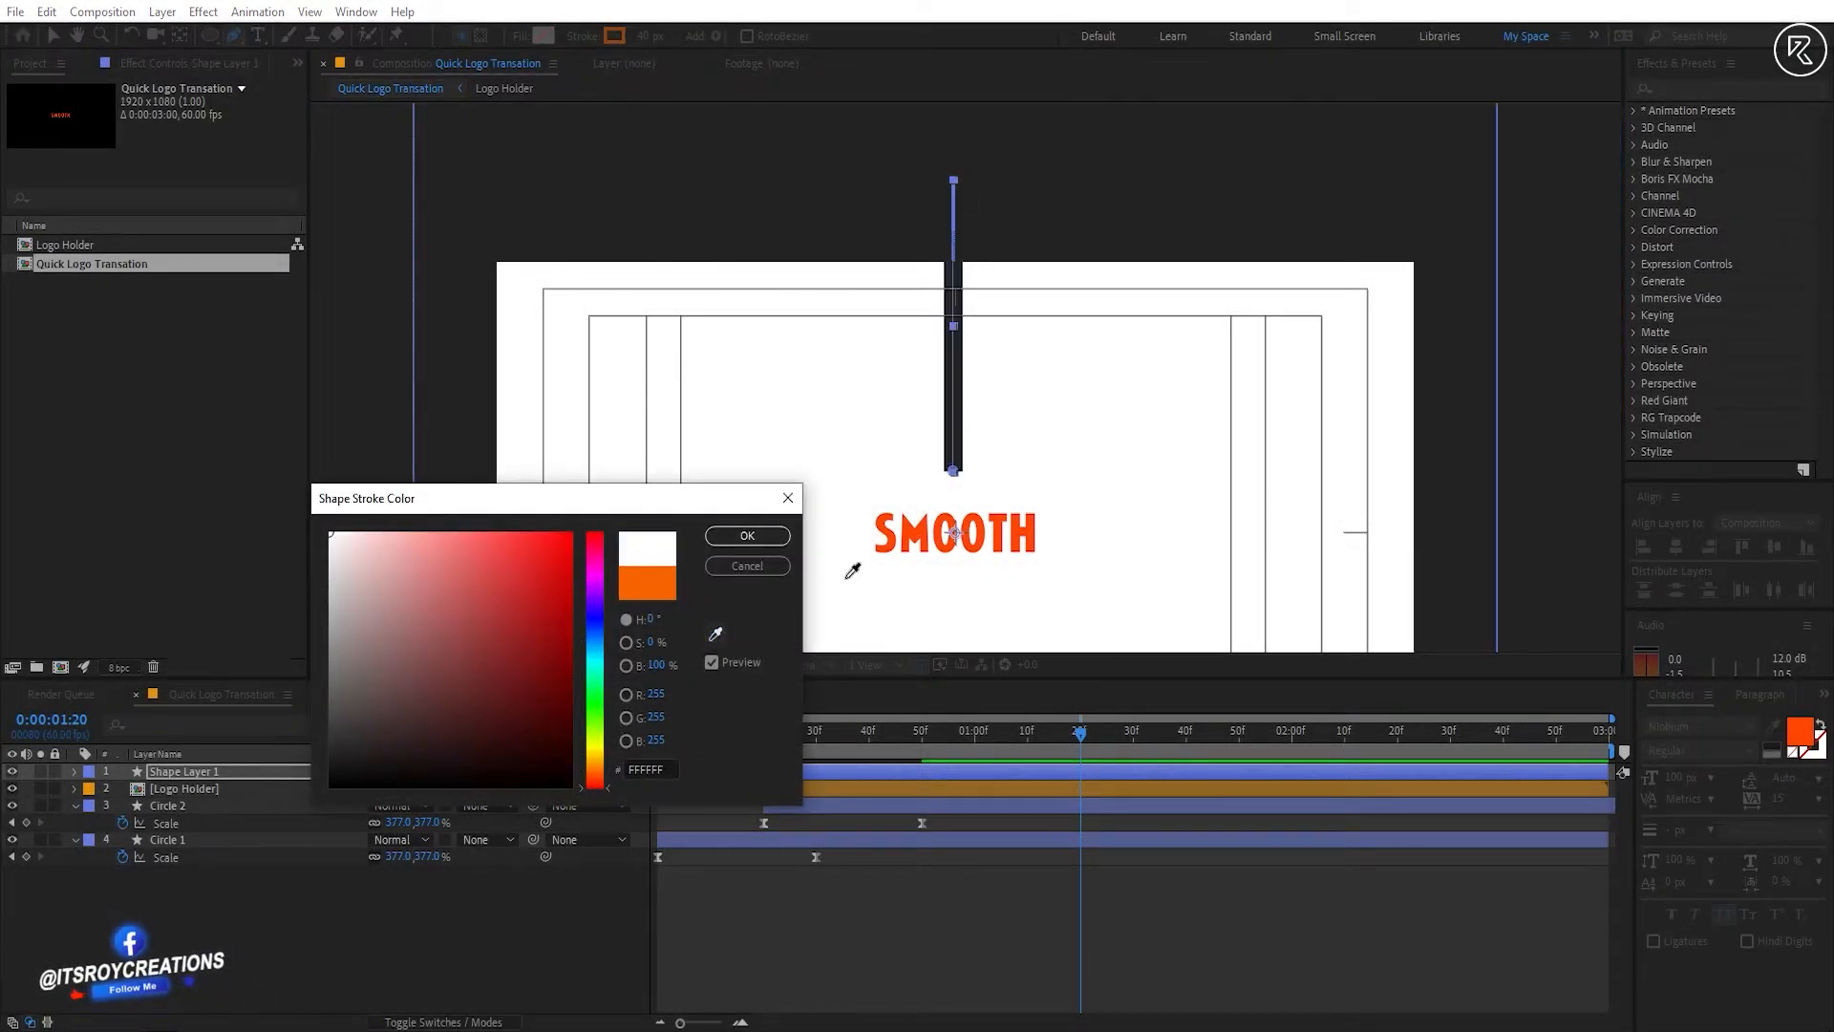
click(913, 541)
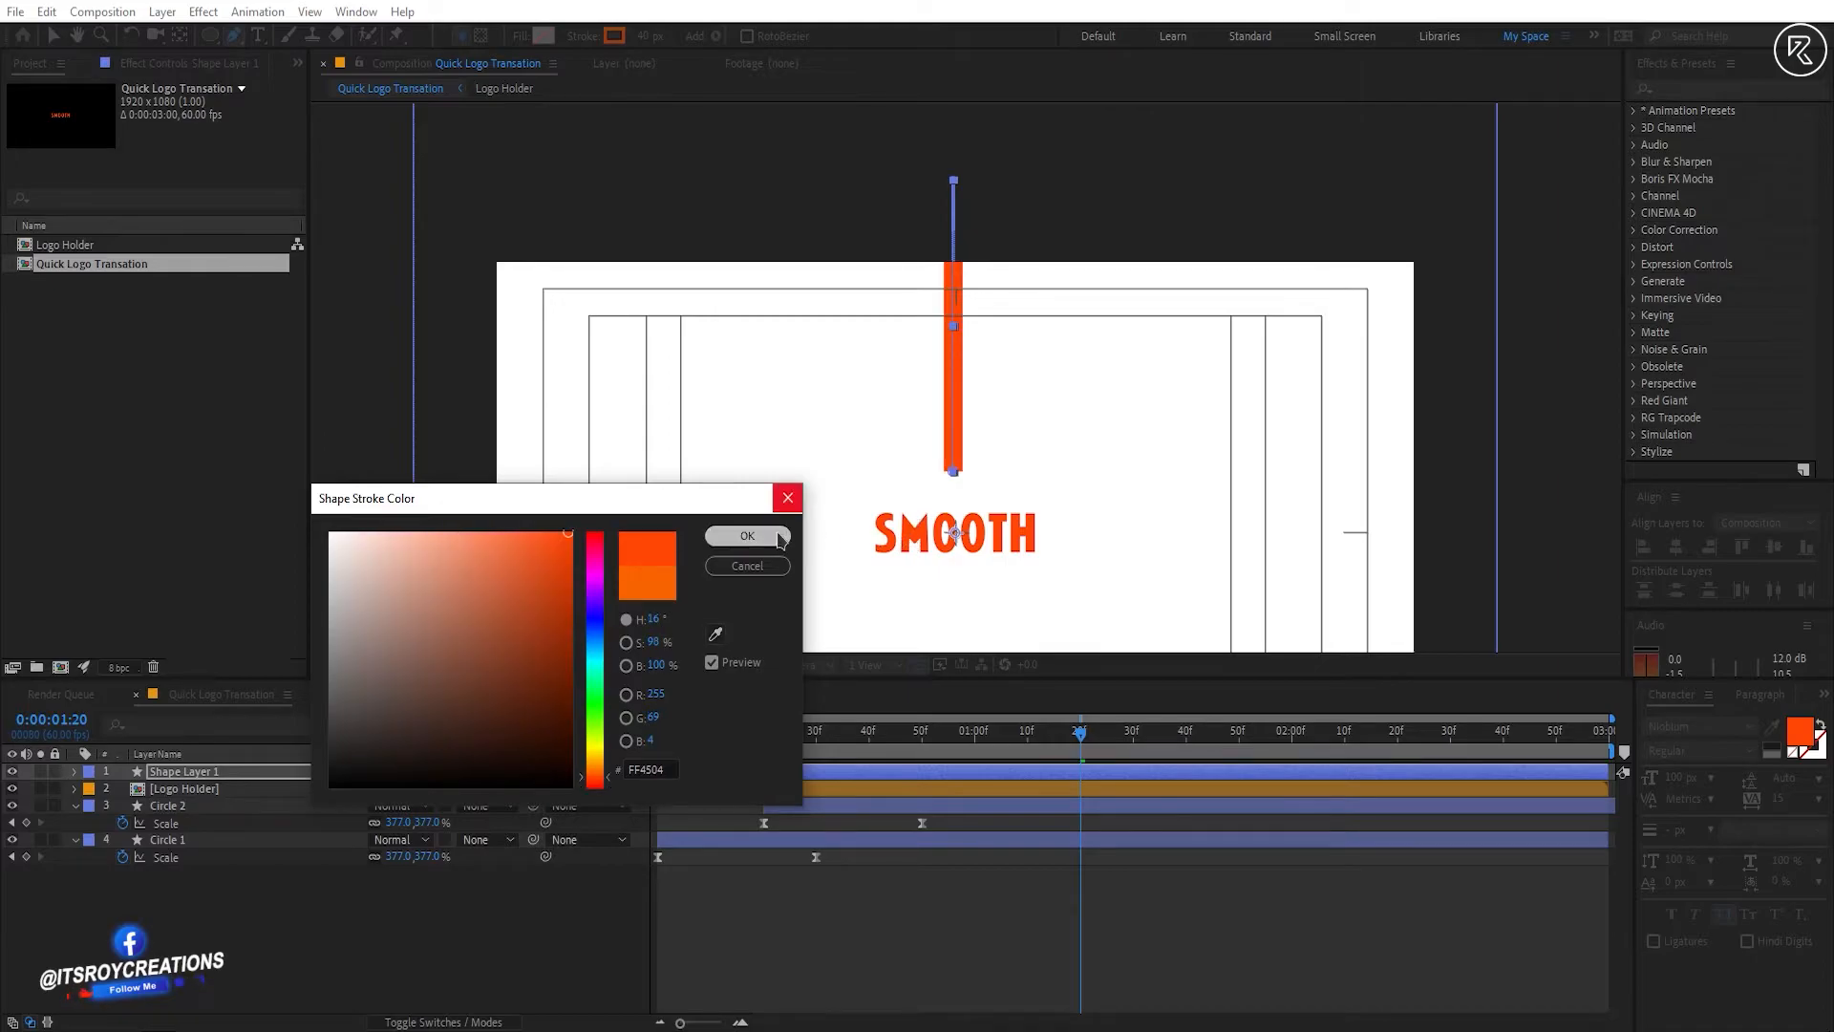
click(747, 535)
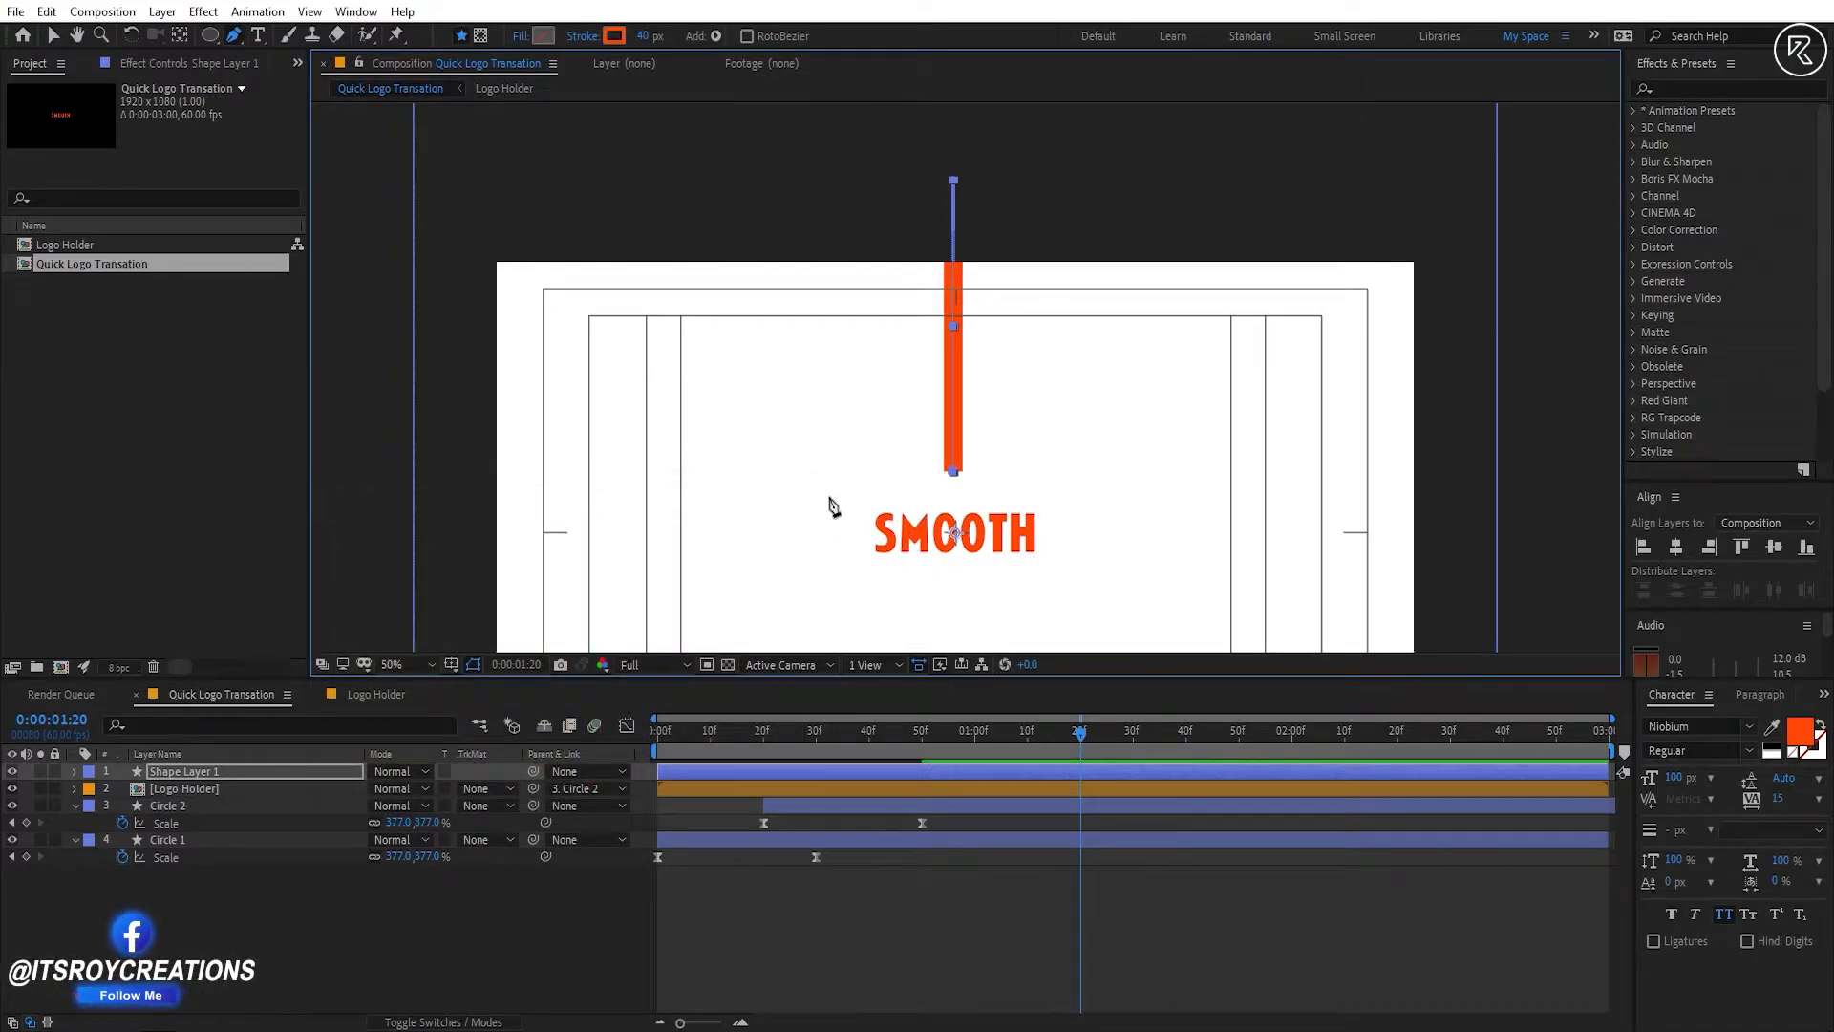
click(53, 35)
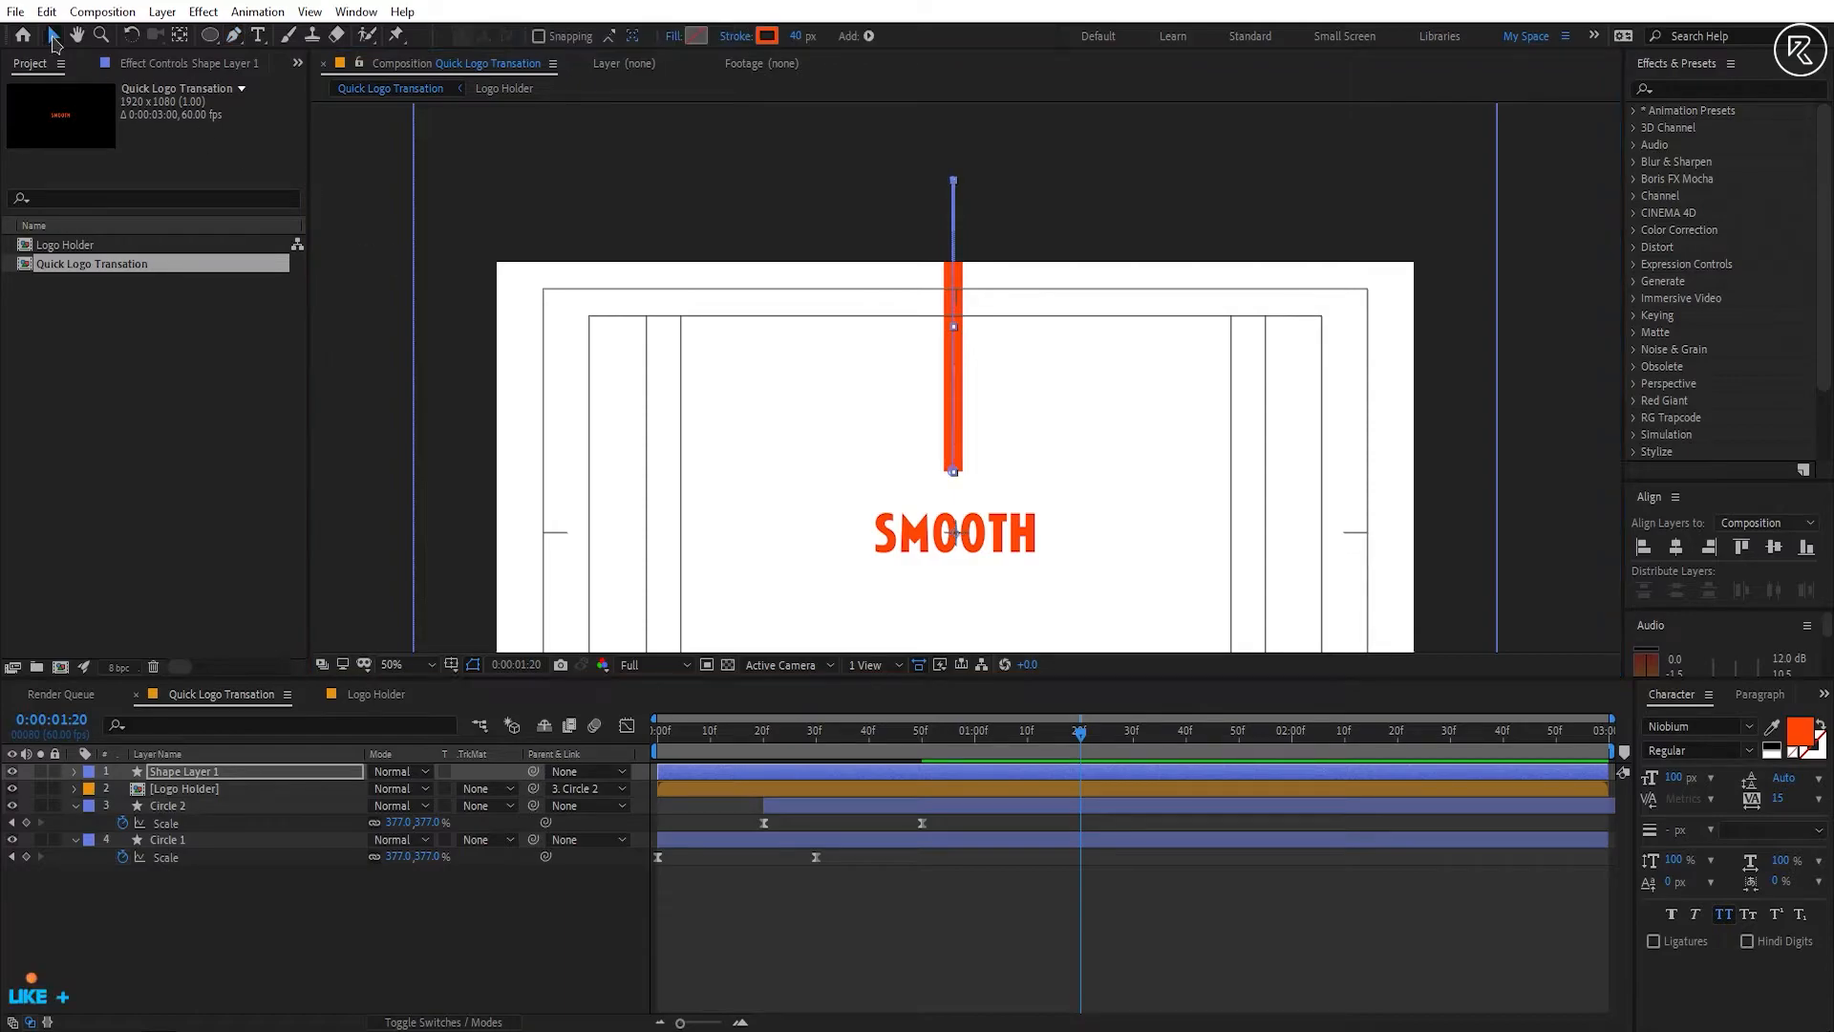
Step: Add a Repeater to the line's shape layer and expand its properties
key(shift+slash)
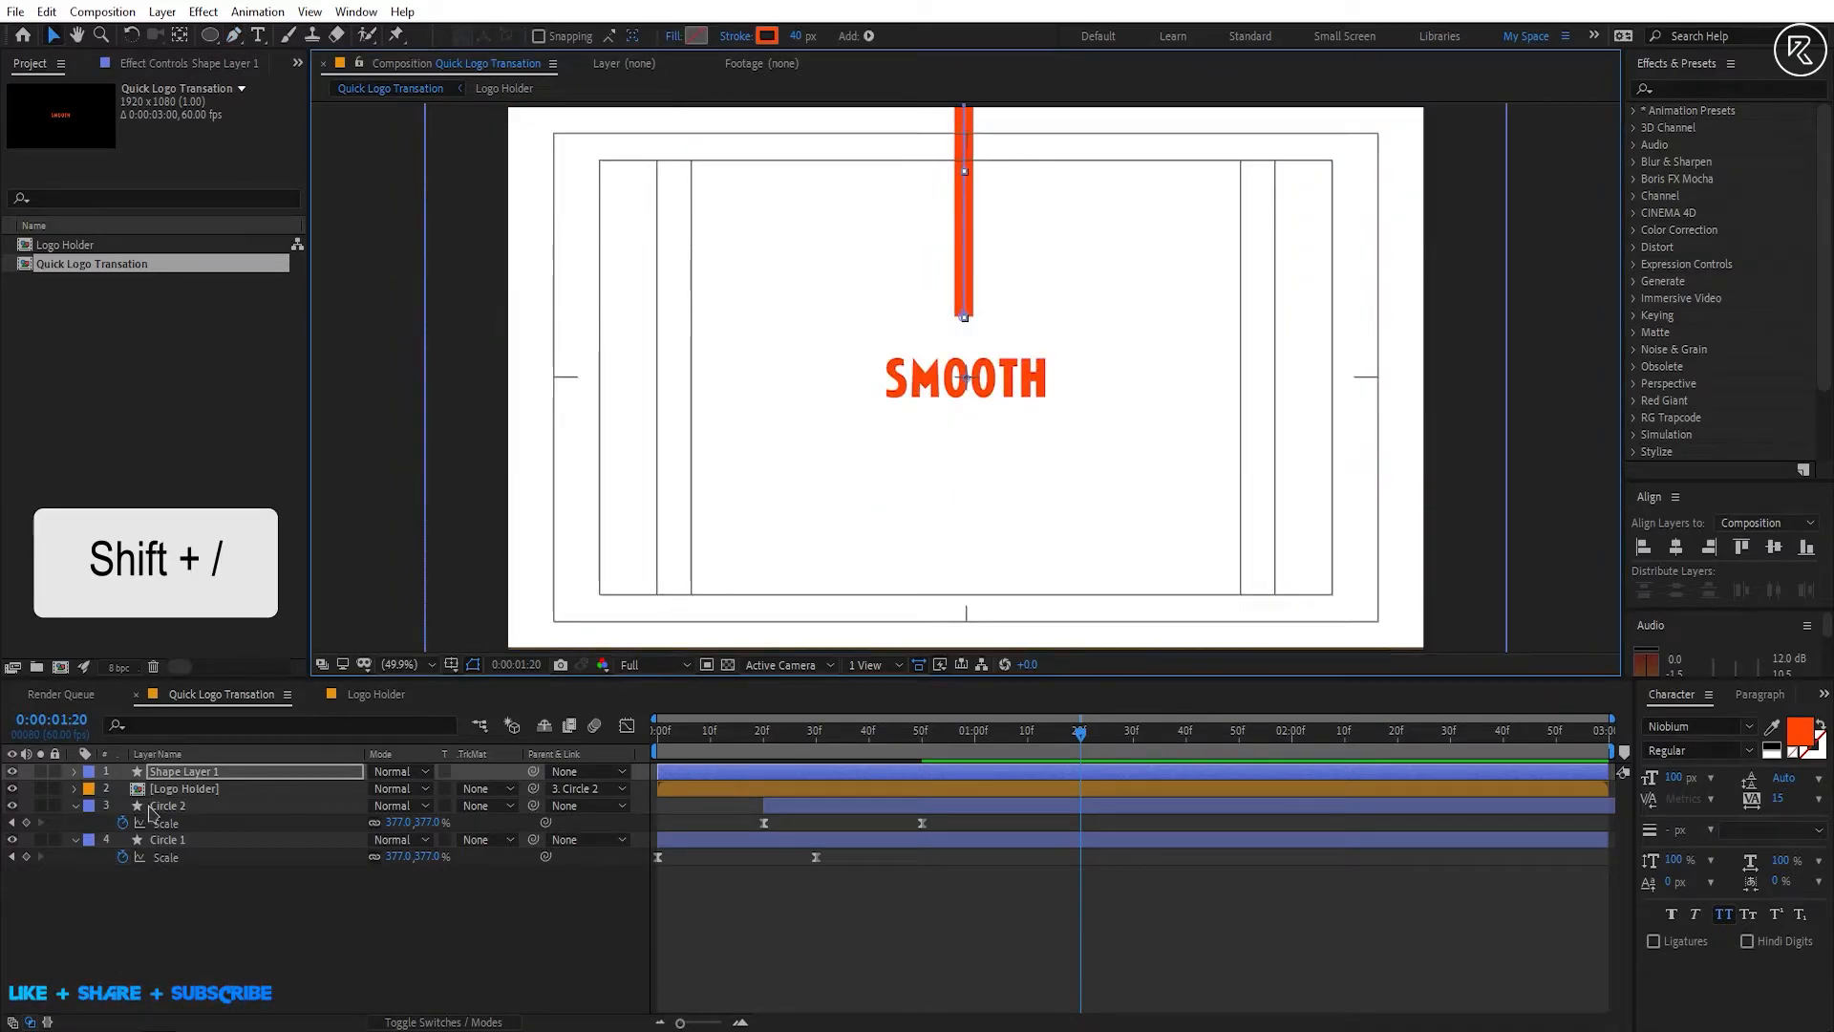
click(76, 771)
click(512, 789)
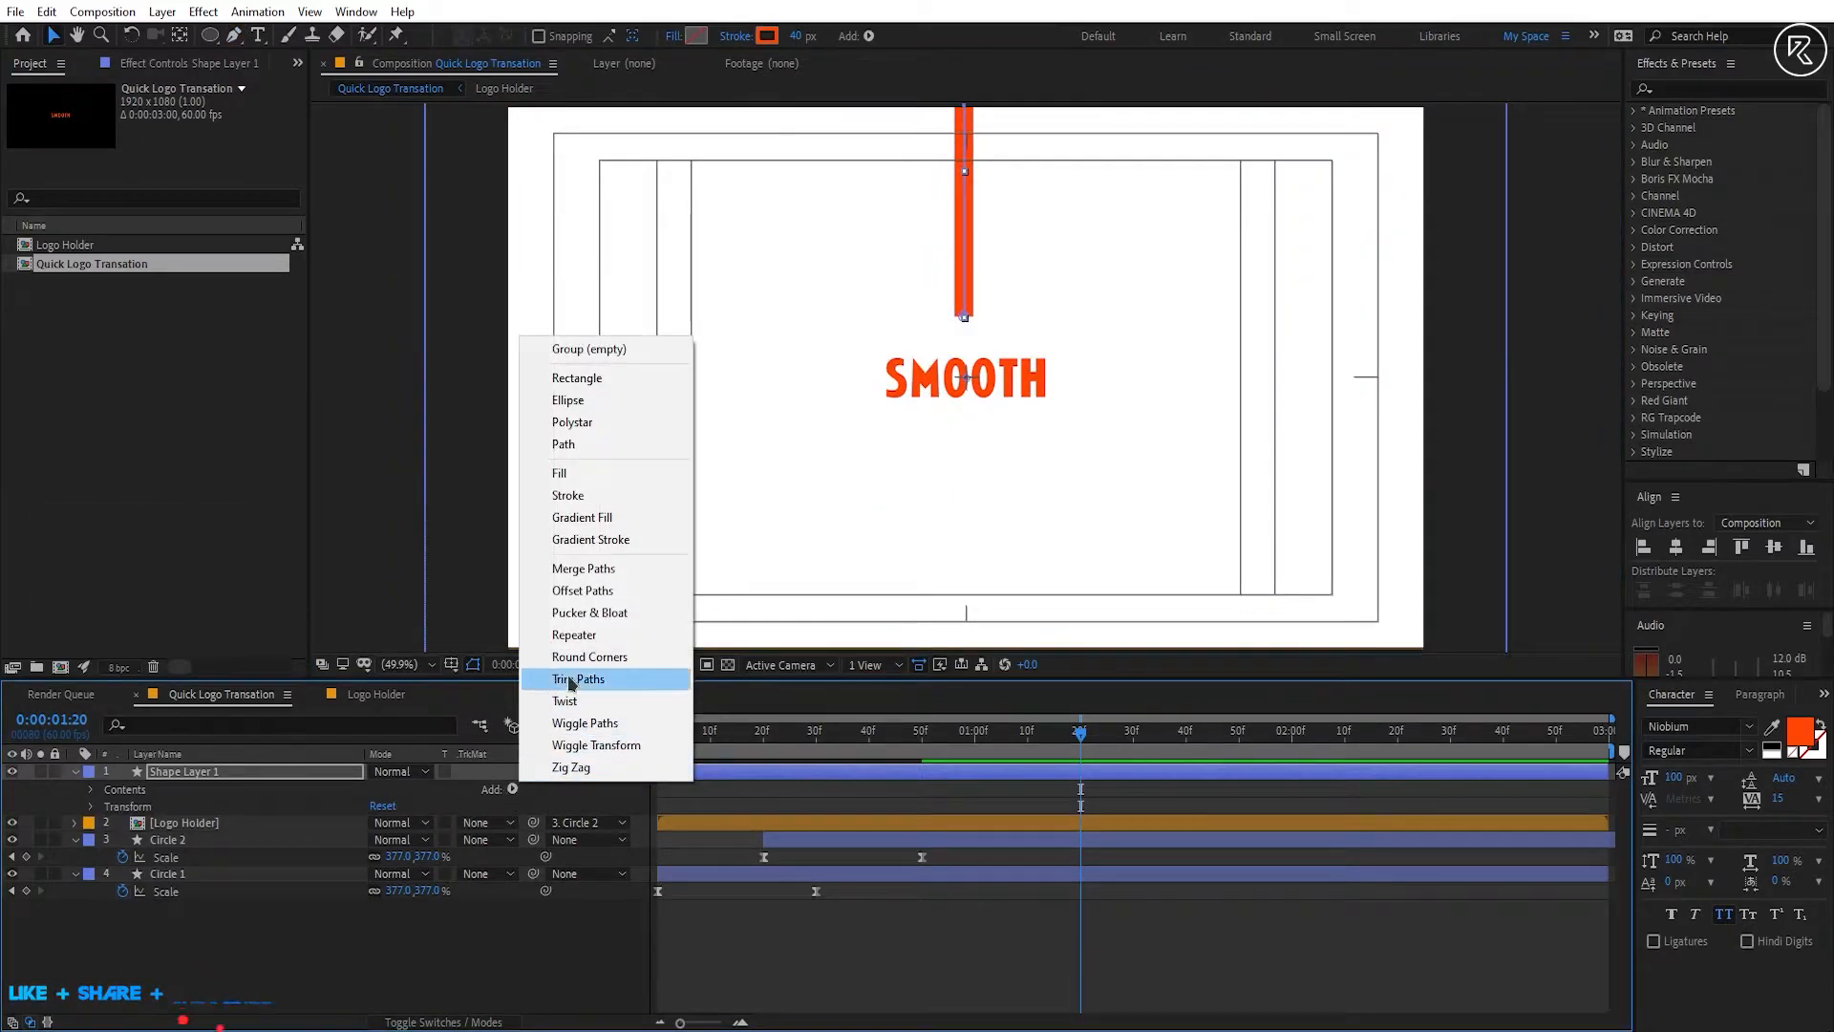
click(580, 642)
click(123, 875)
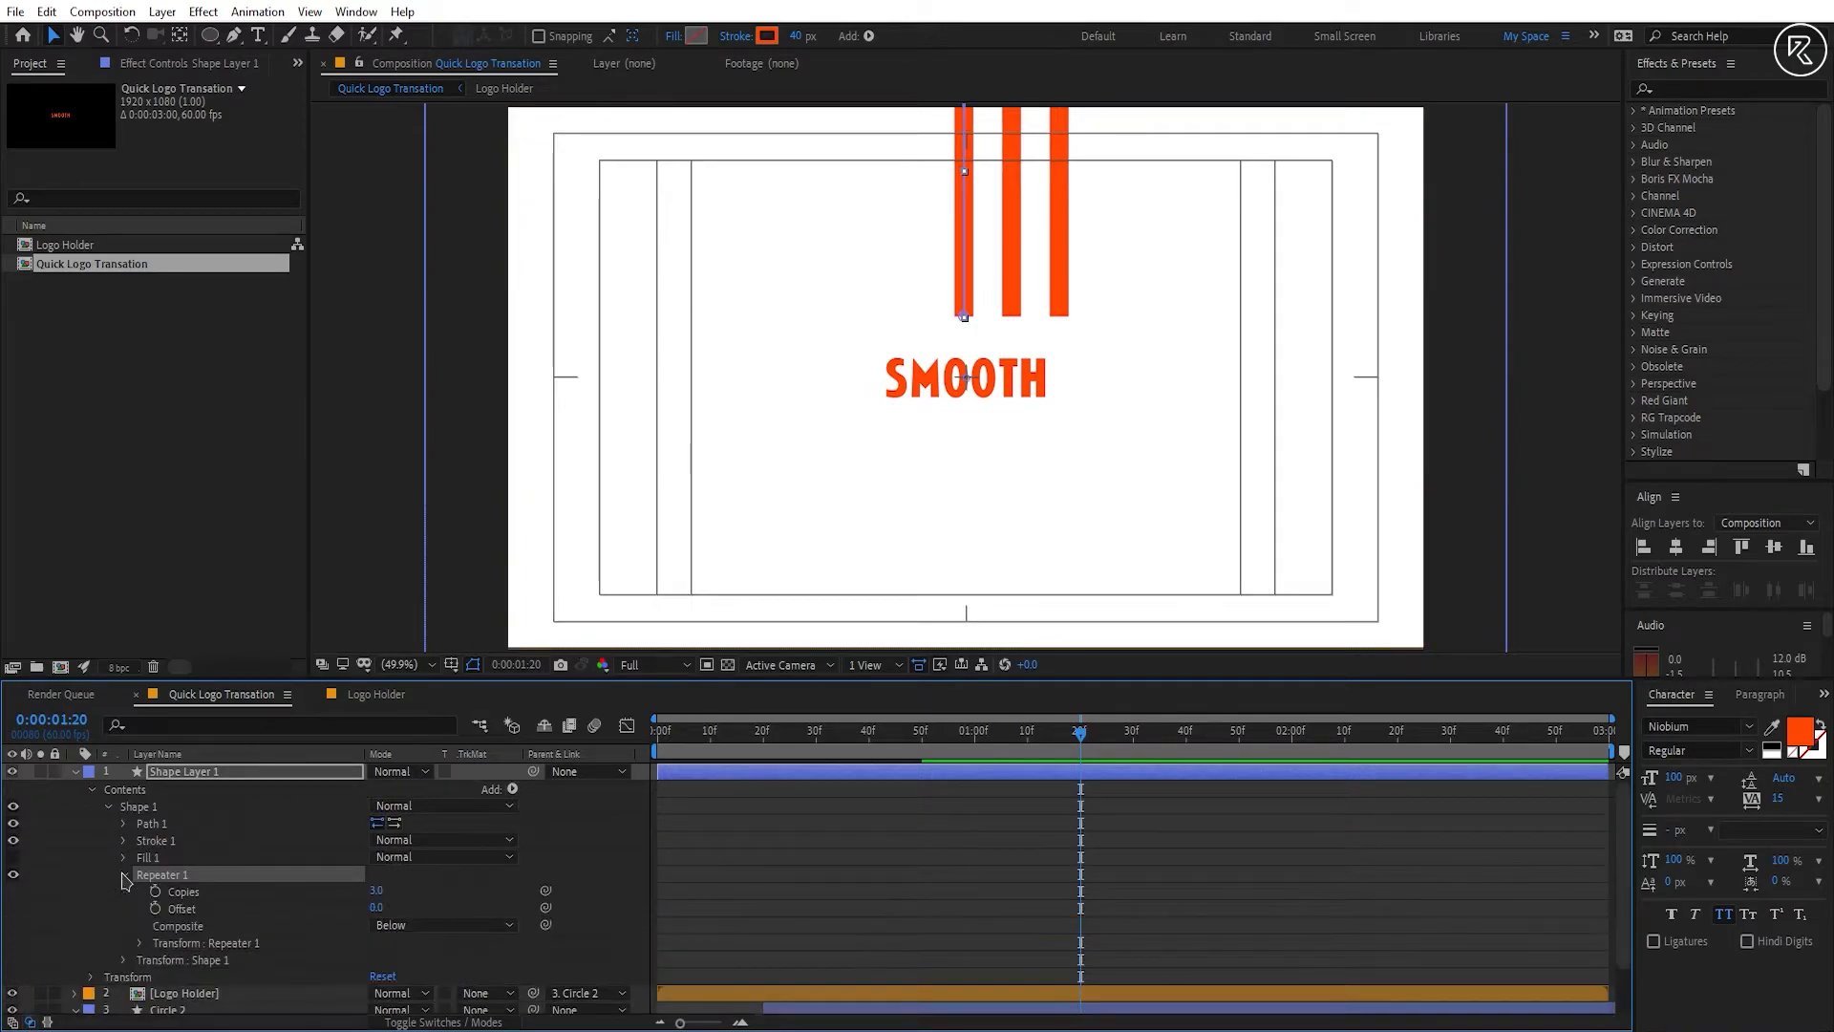
Step: Arrange the repeated lines radially with repeater position 0, rotation 36° and 10 copies
click(140, 944)
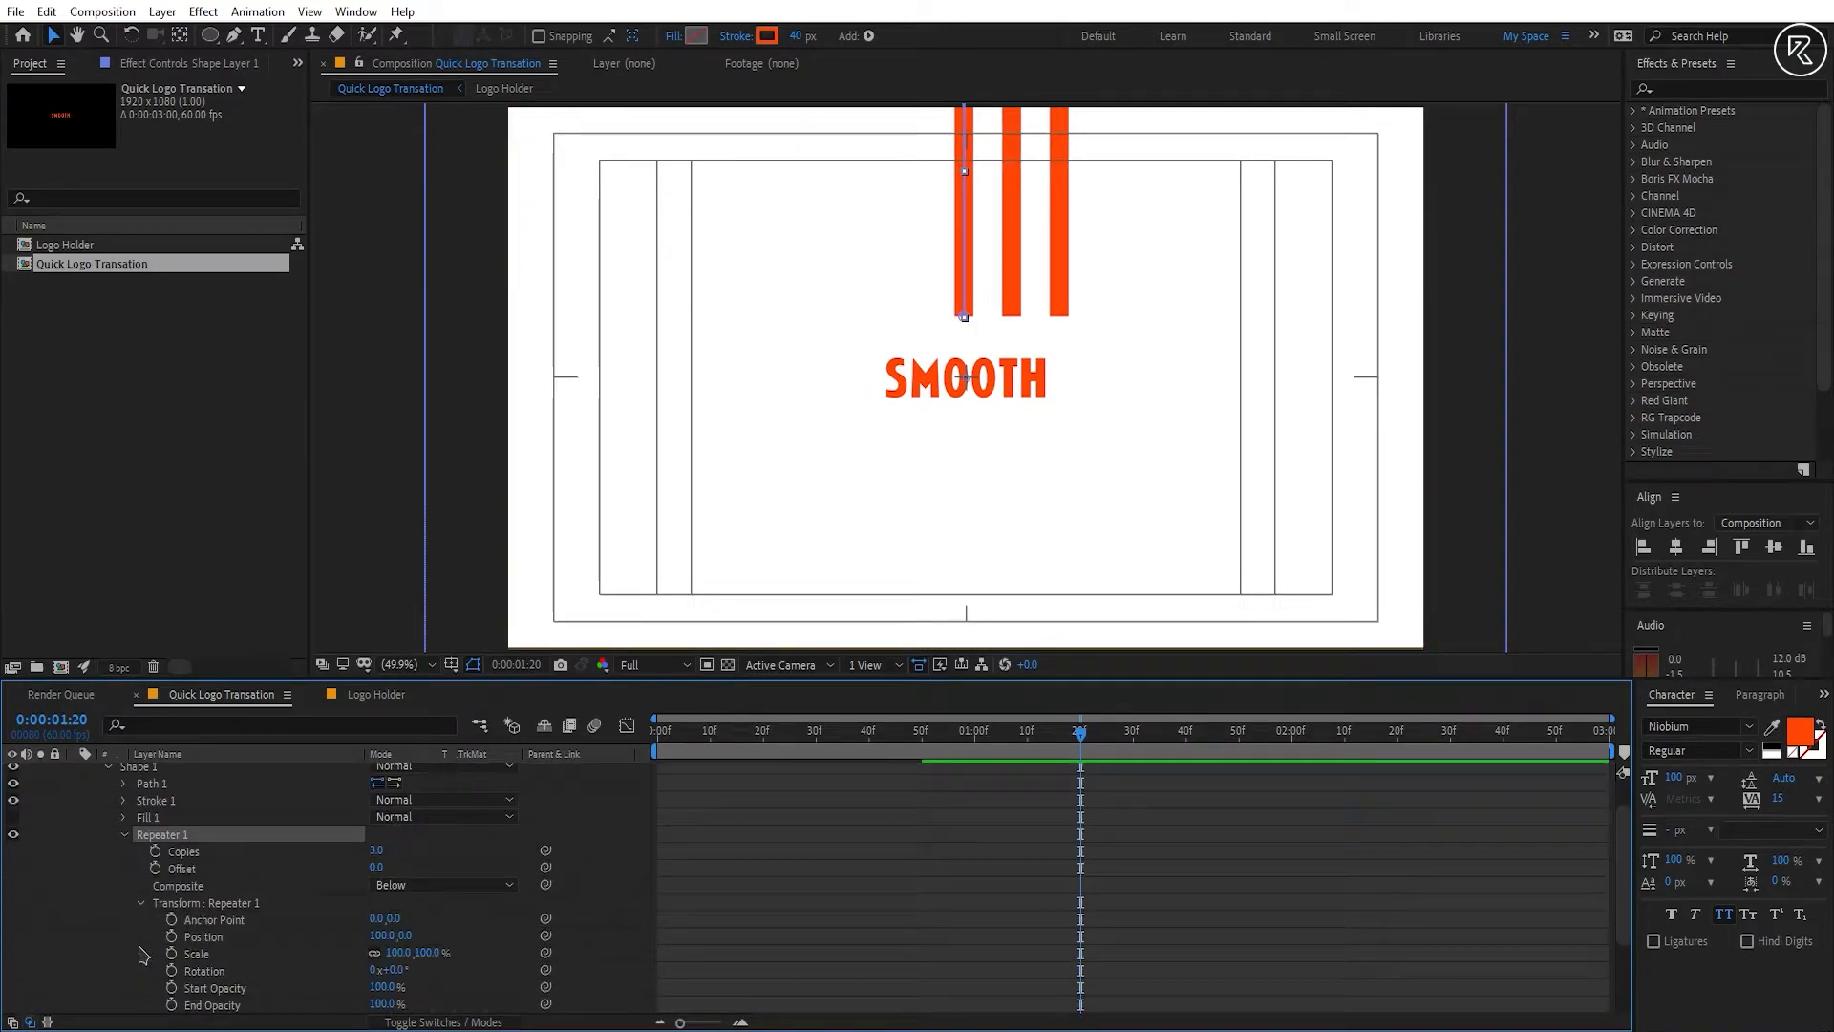
click(381, 936)
text(0)
key(Return)
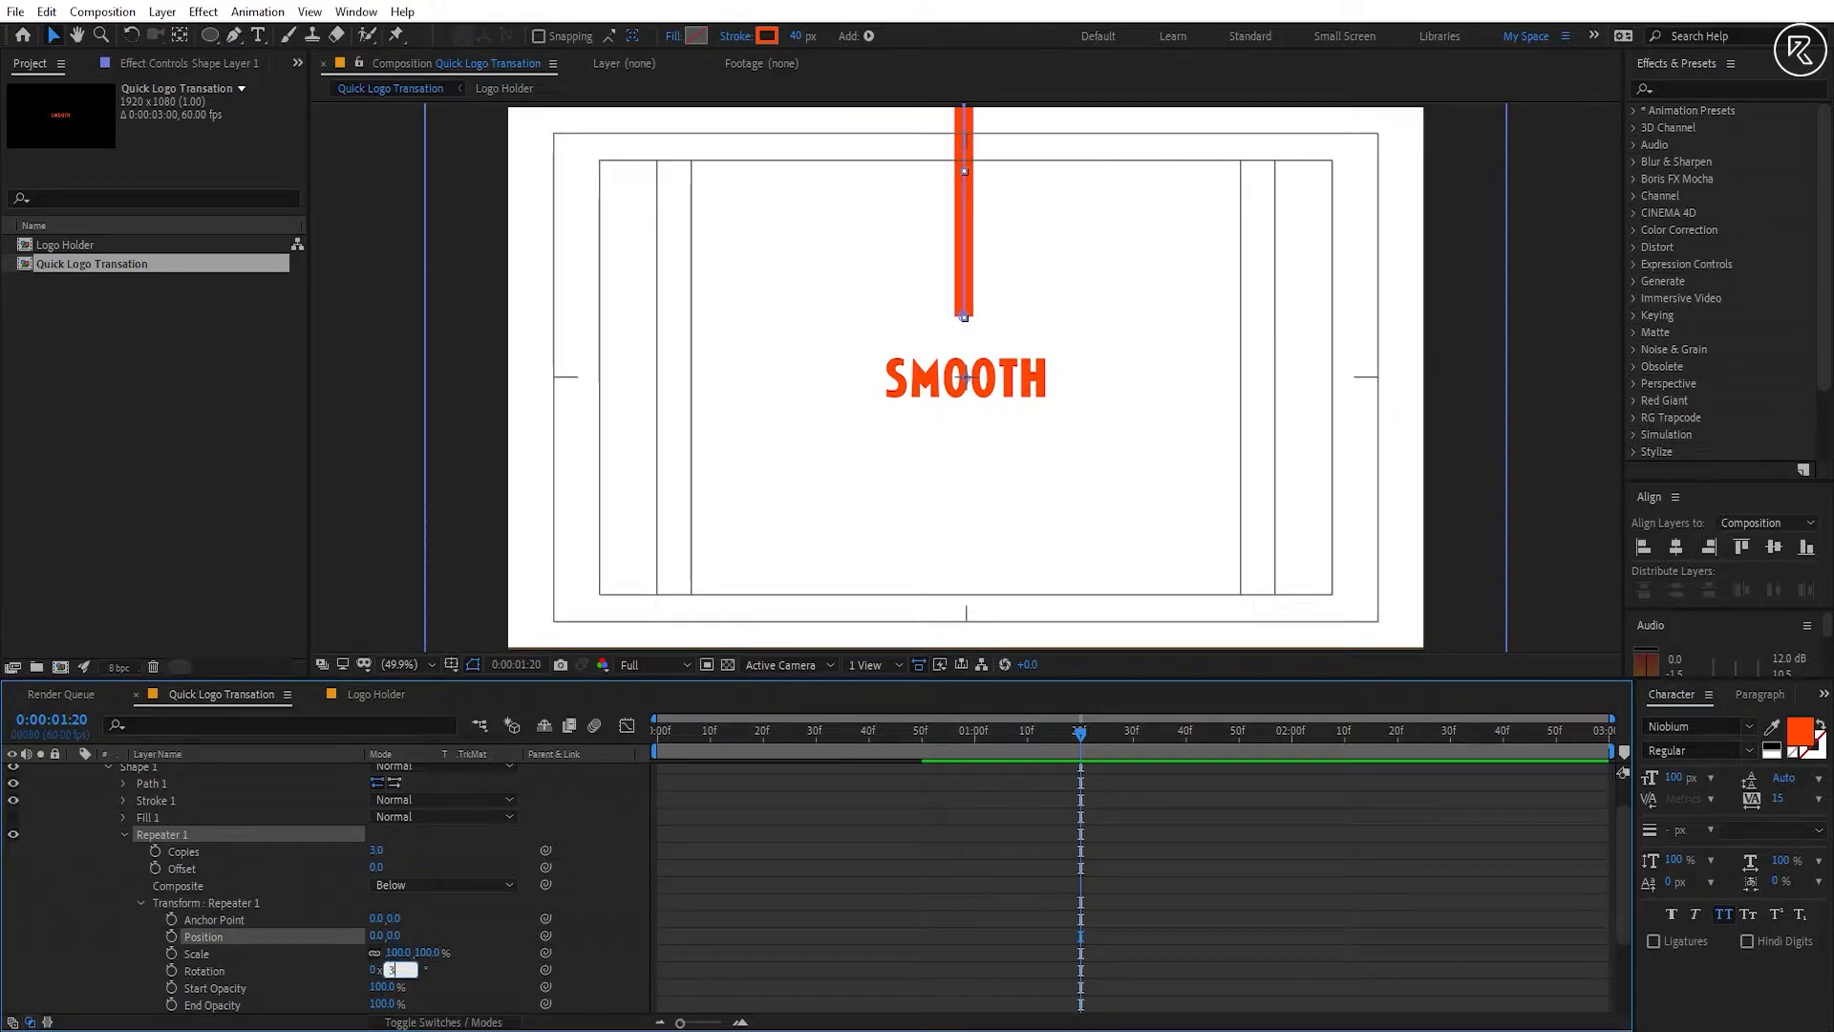
text(36)
key(Return)
drag(375, 859, 392, 871)
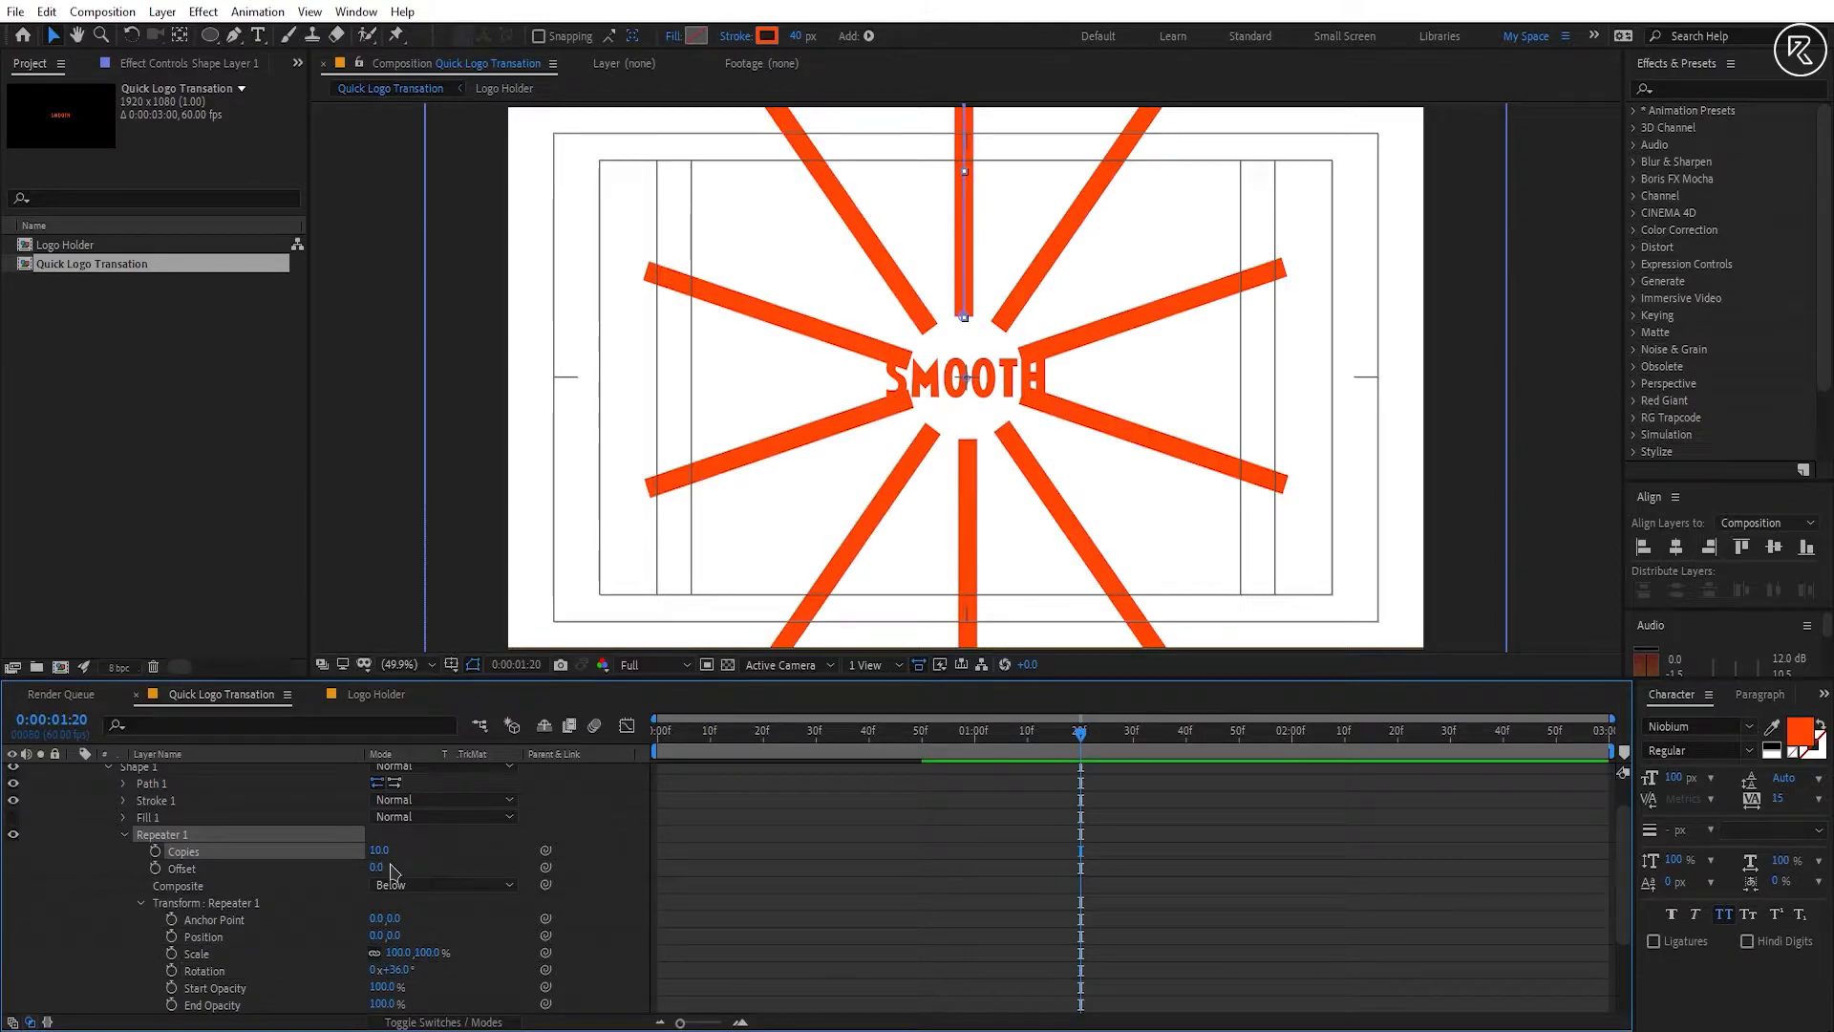
Step: Add Trim Paths to the line's shape and expand its properties
scroll(391, 871, up, 1)
click(513, 789)
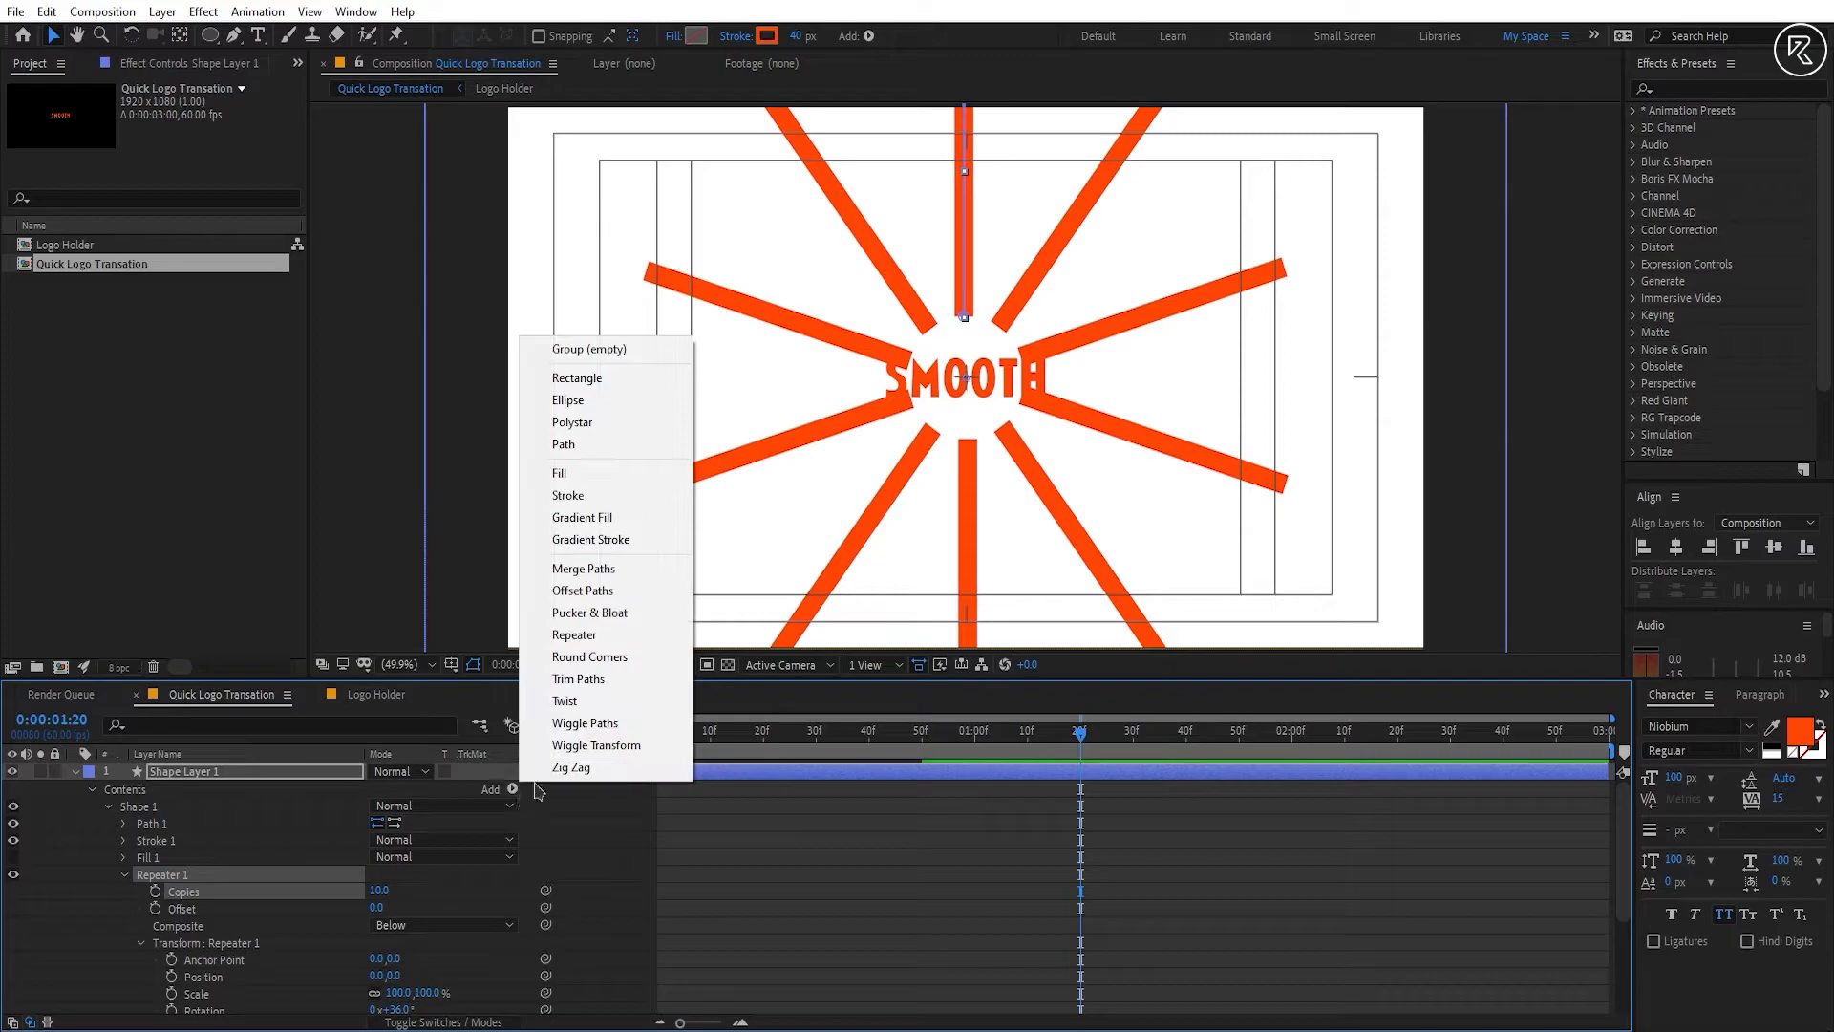
click(579, 678)
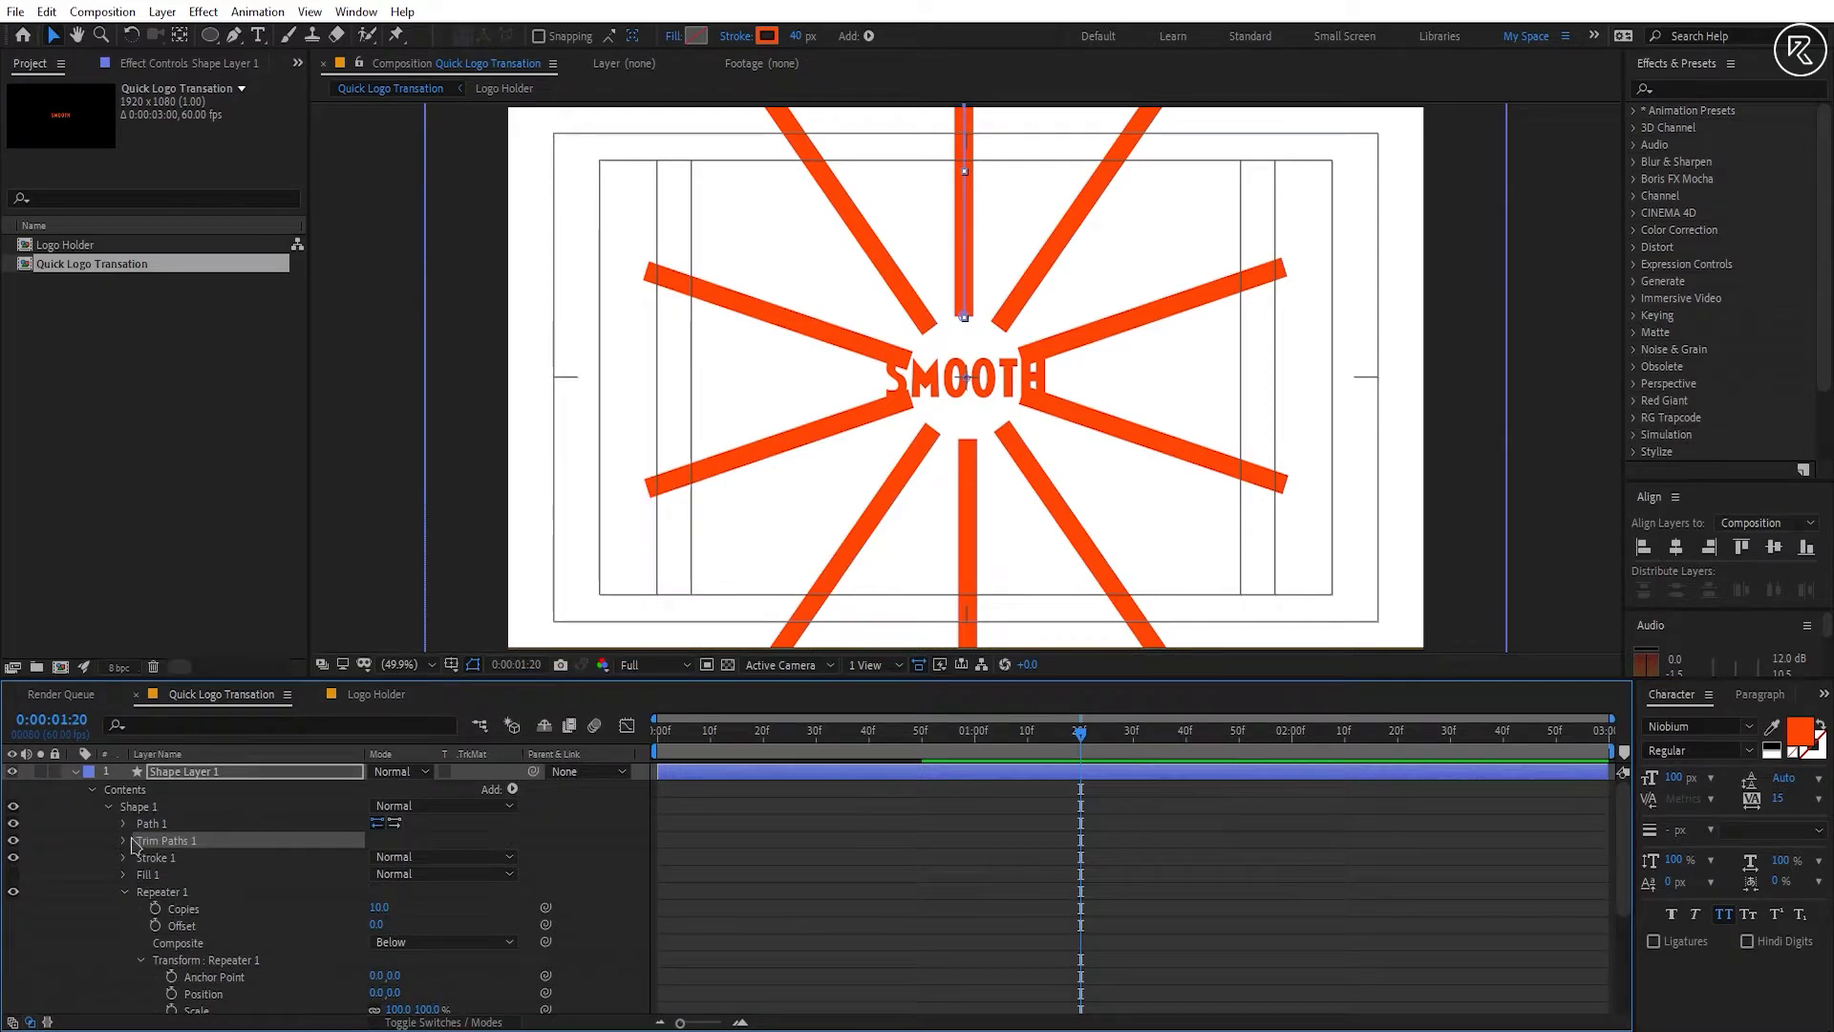
click(123, 840)
Step: Keyframe the Trim Paths End from 0% at frame 0 to 35% at frame 5
click(655, 731)
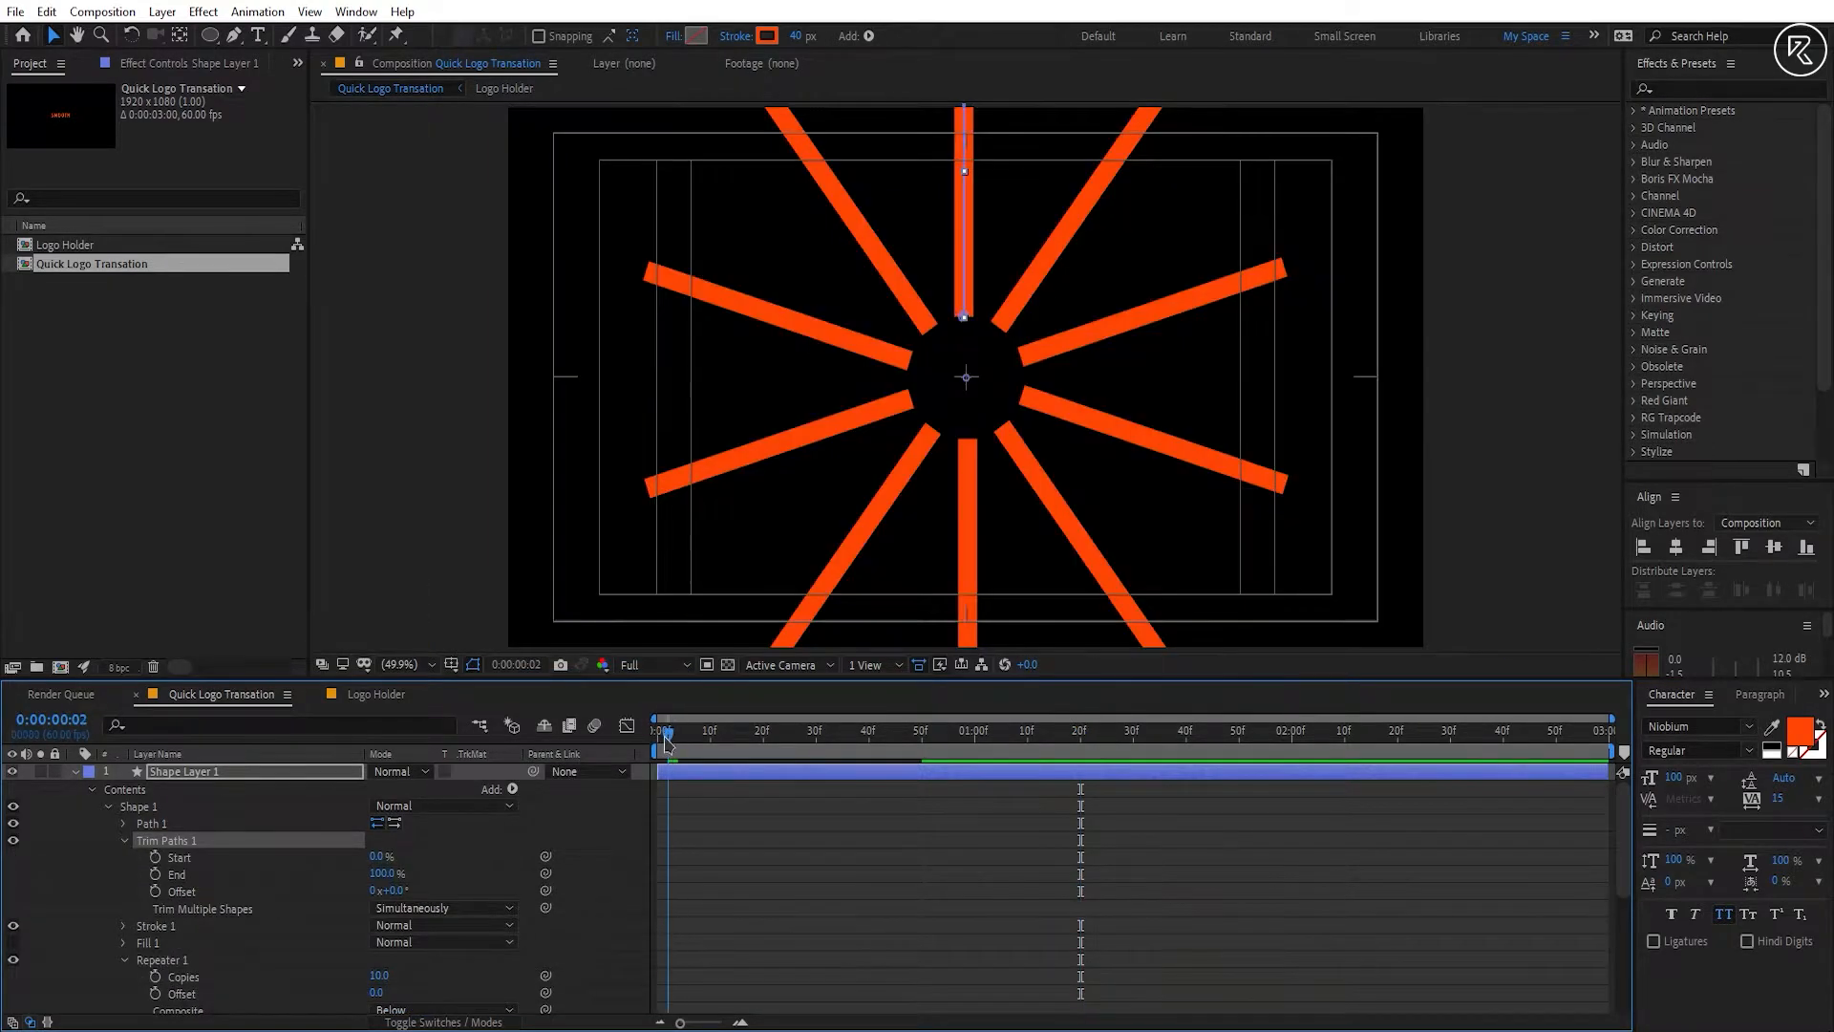
click(155, 872)
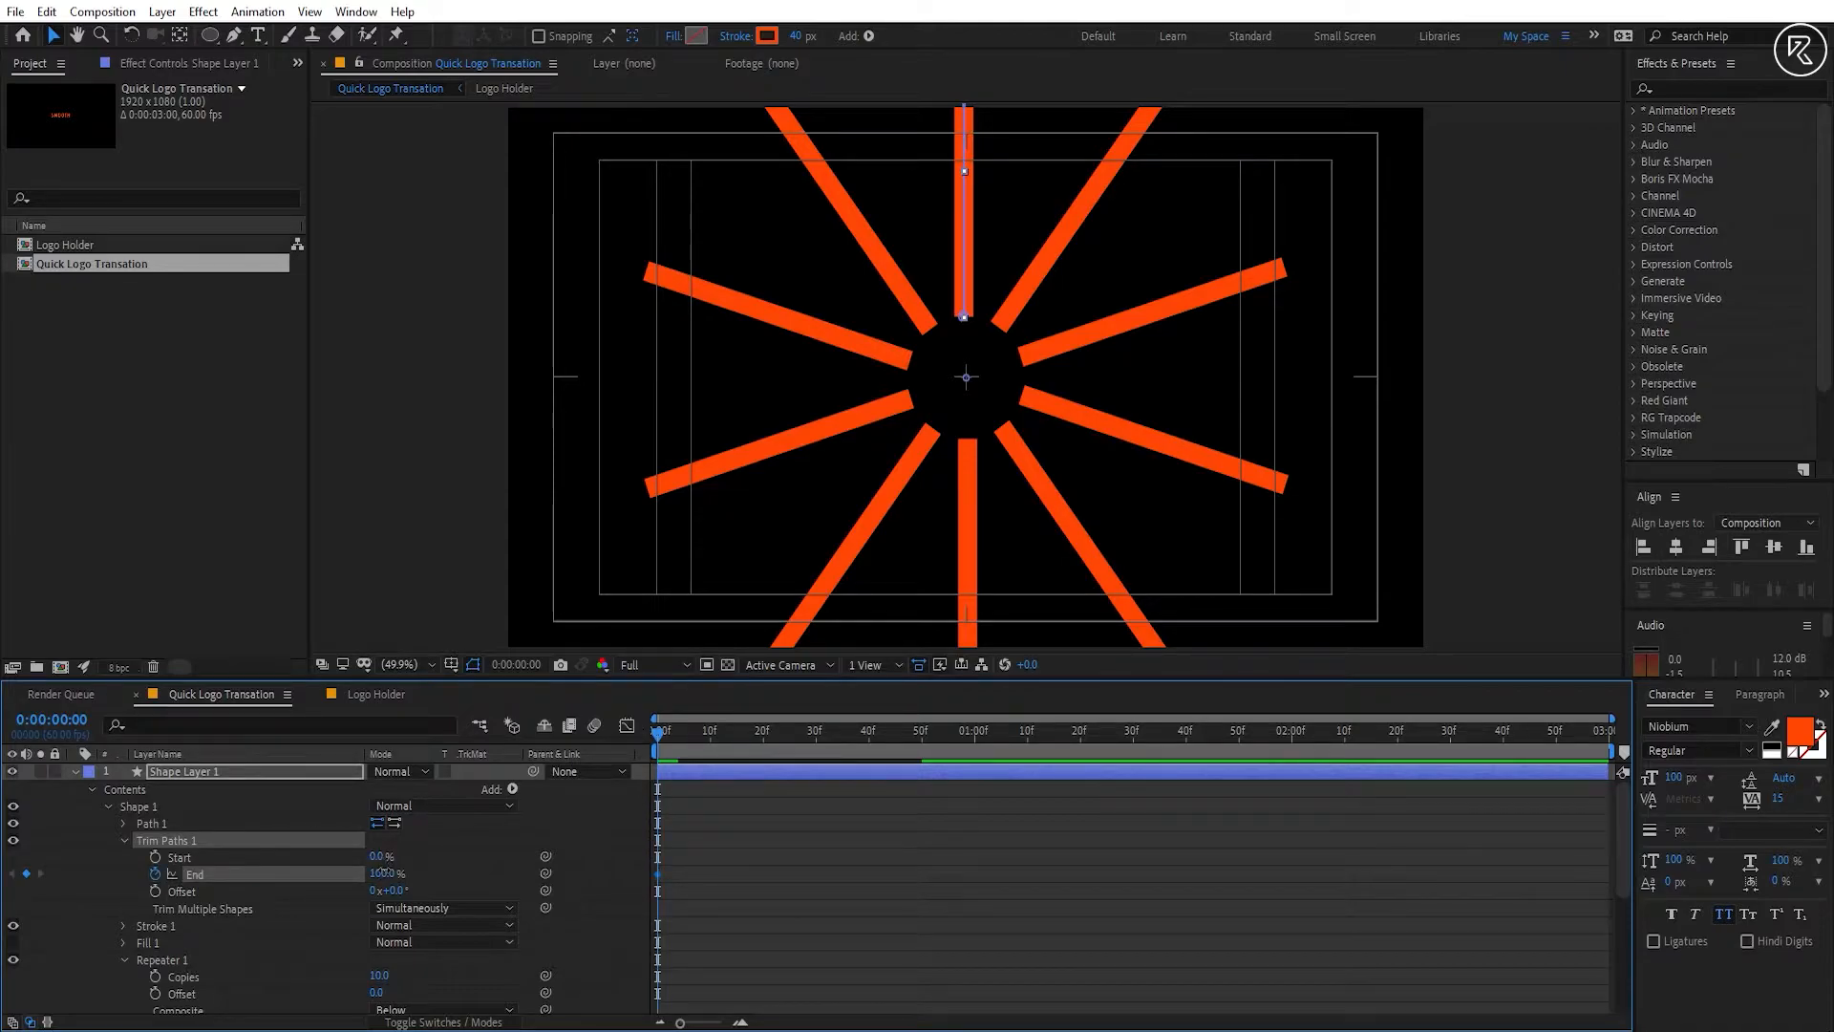
text(0)
key(Return)
click(684, 735)
click(379, 874)
key(Return)
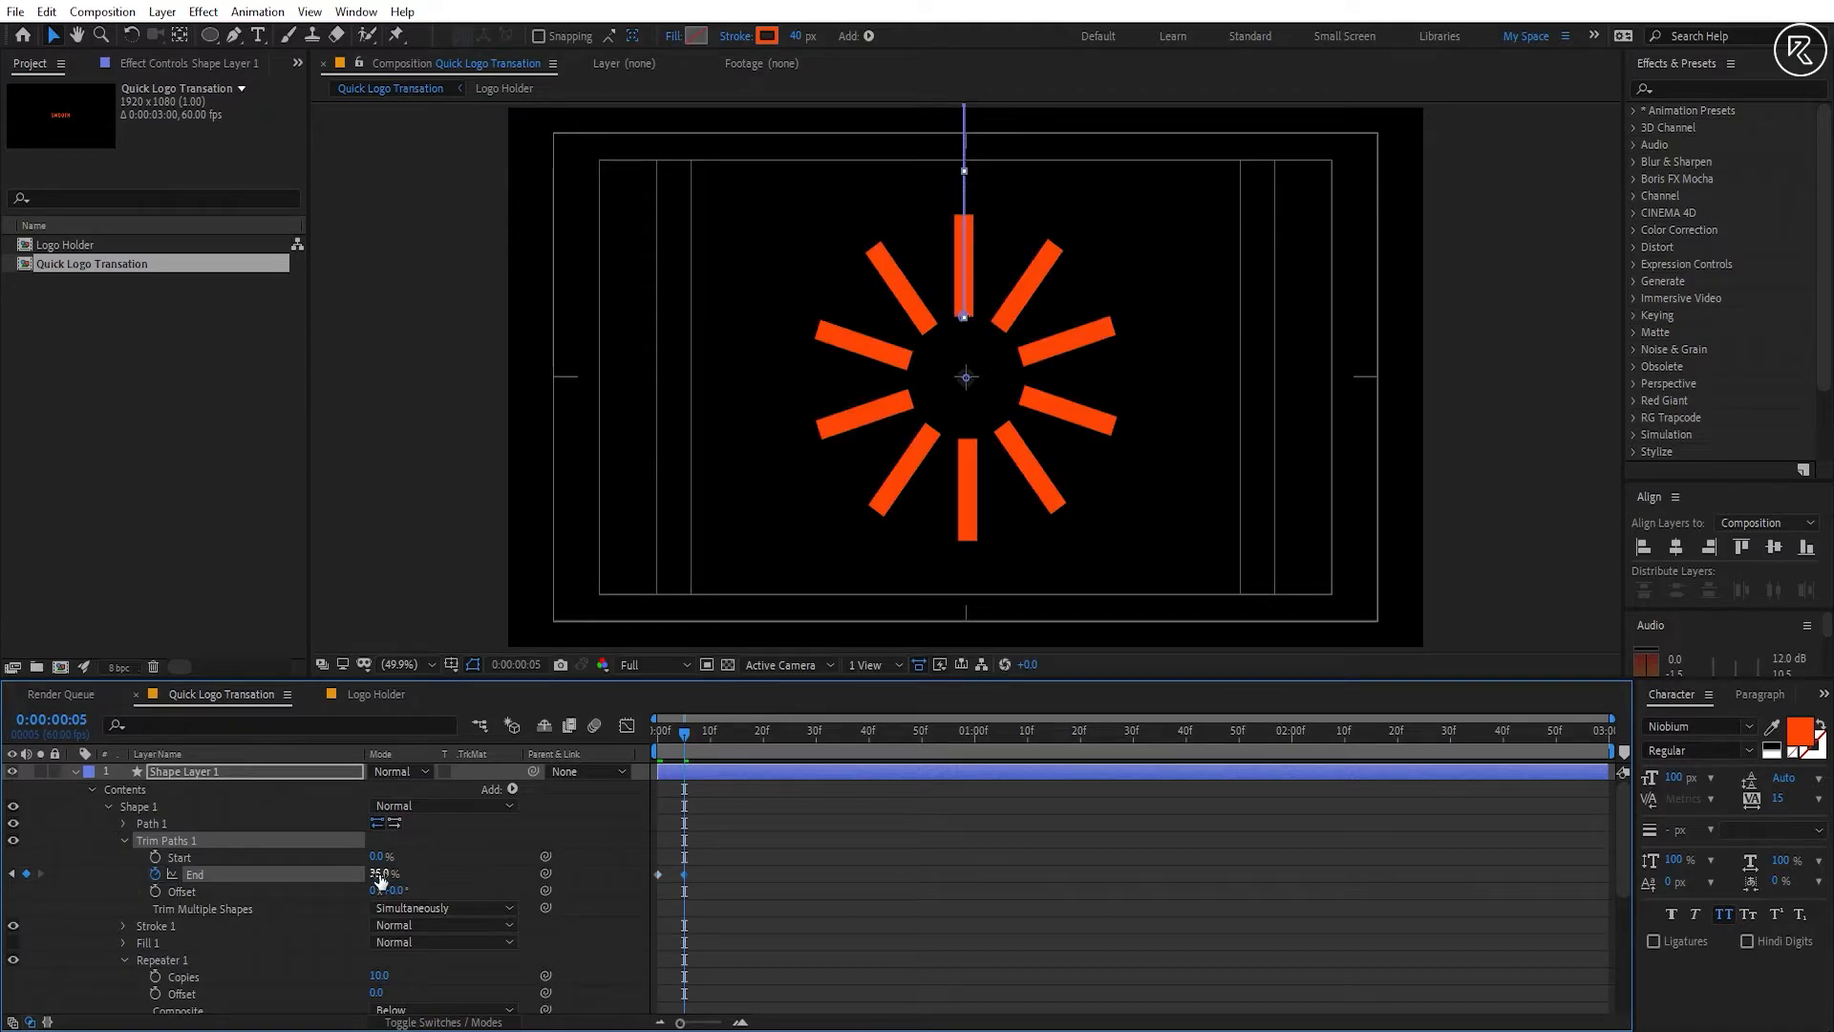
Step: Keyframe the Trim Paths Start from 0% at frame 12 to 35% at frame 20
drag(710, 734, 721, 743)
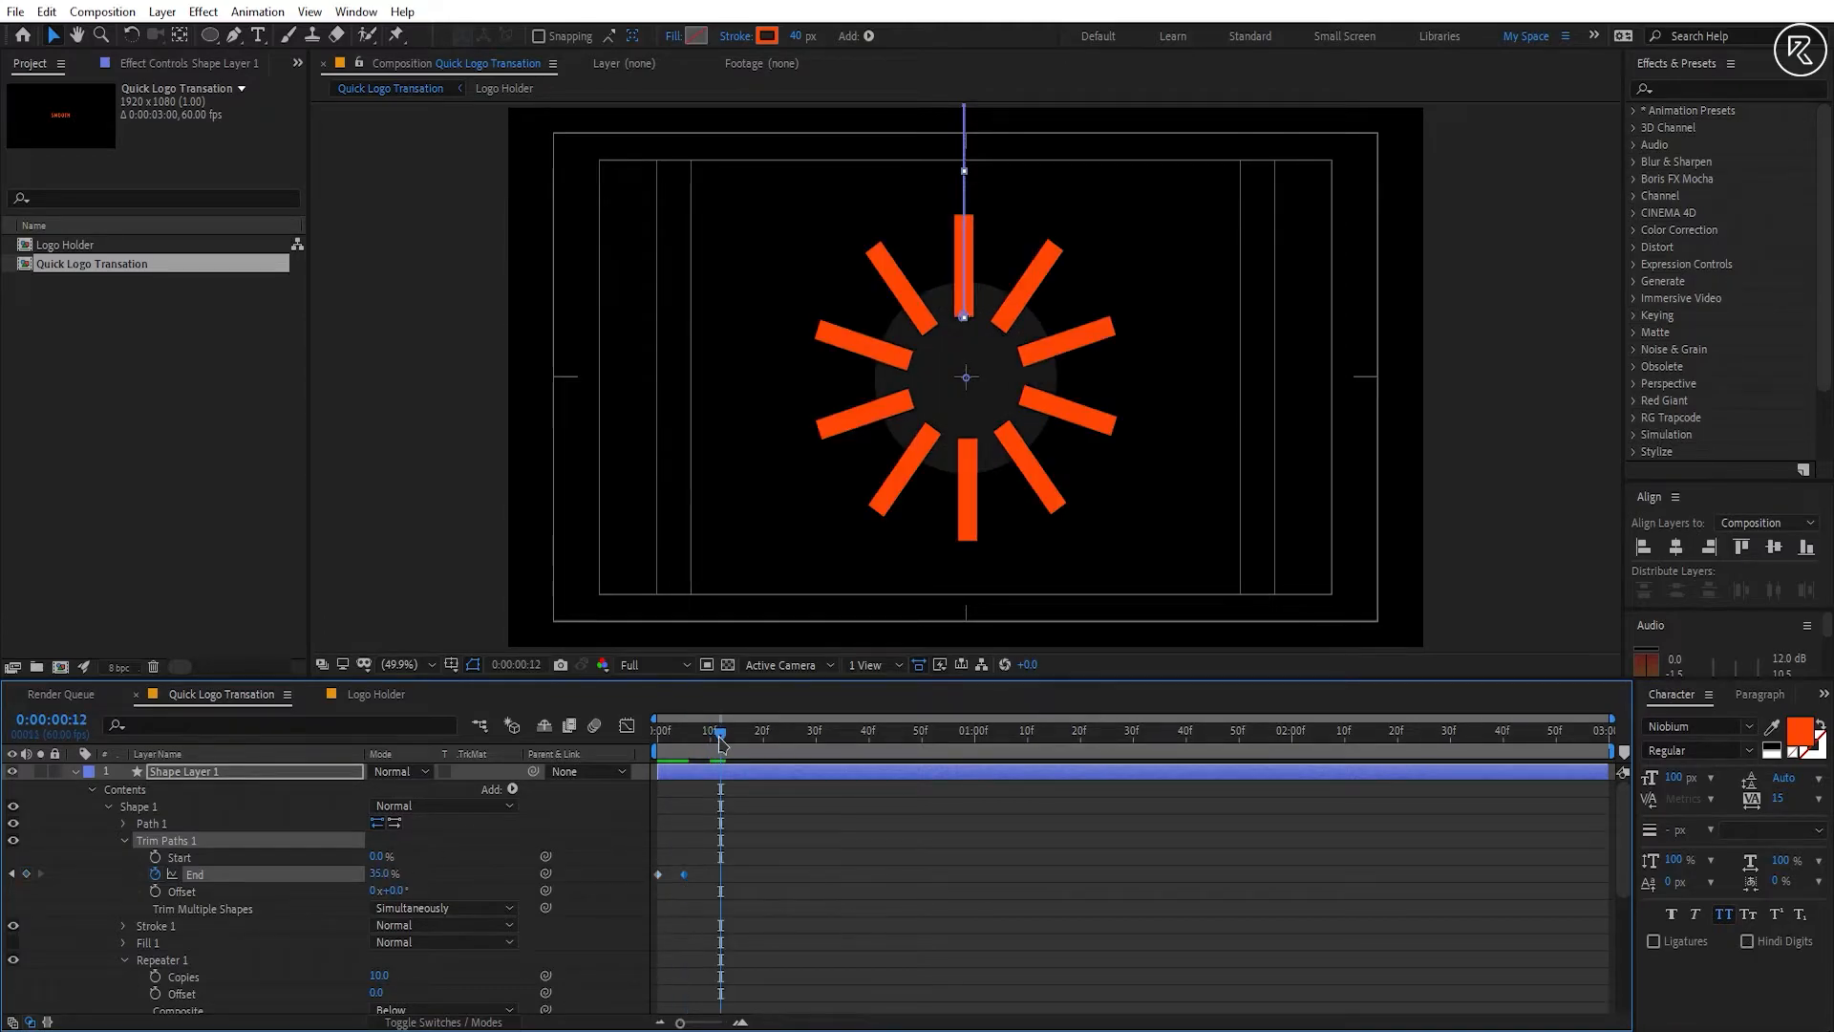
click(156, 857)
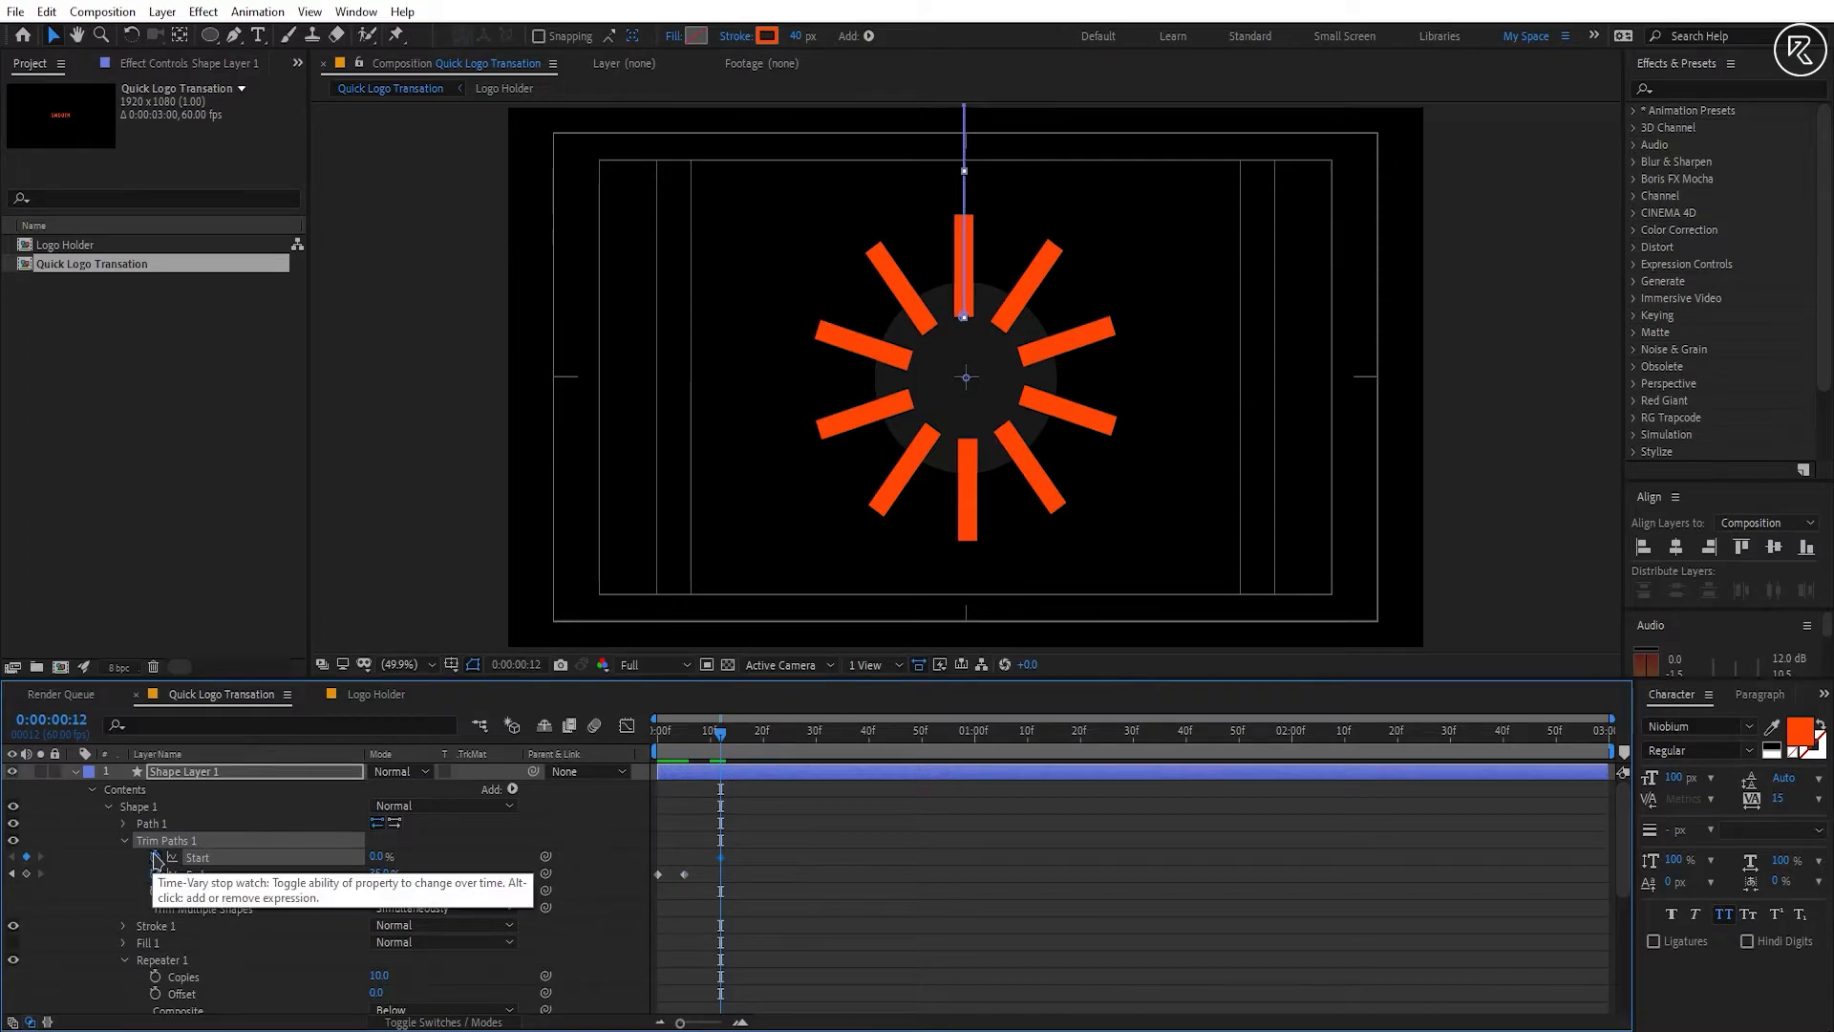
click(764, 736)
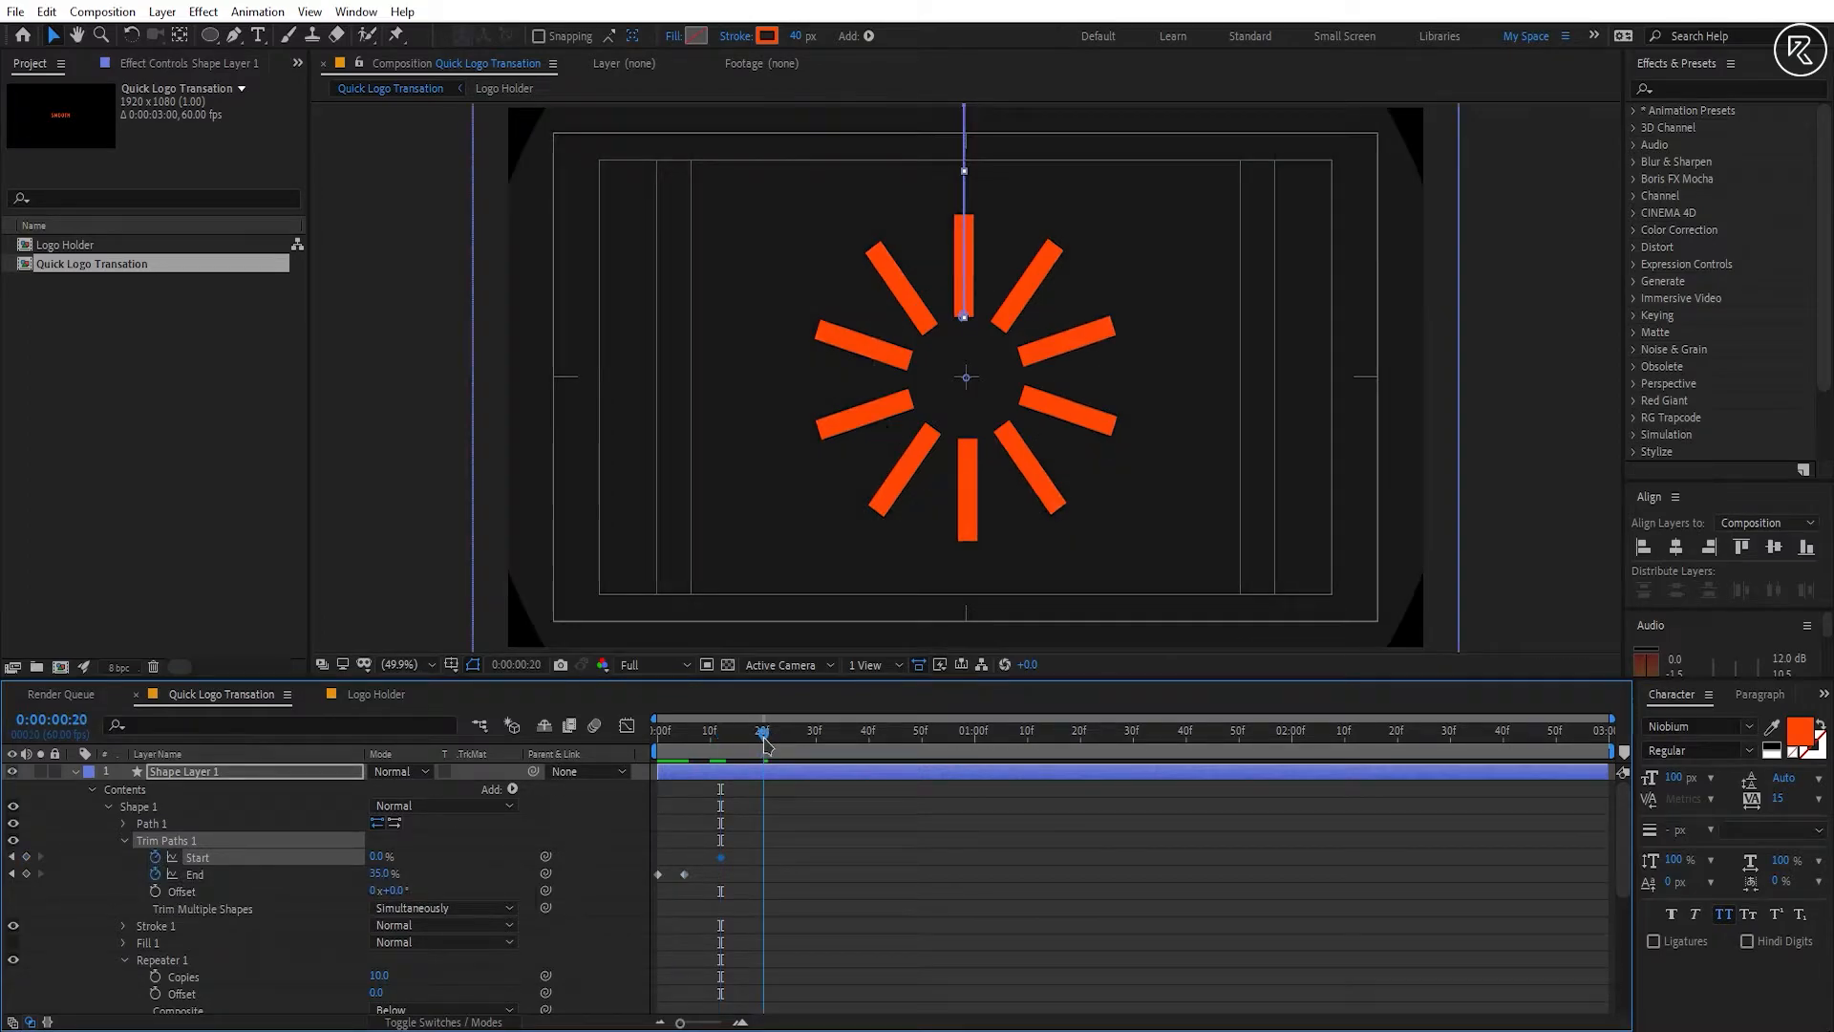
click(374, 860)
text(35)
key(Return)
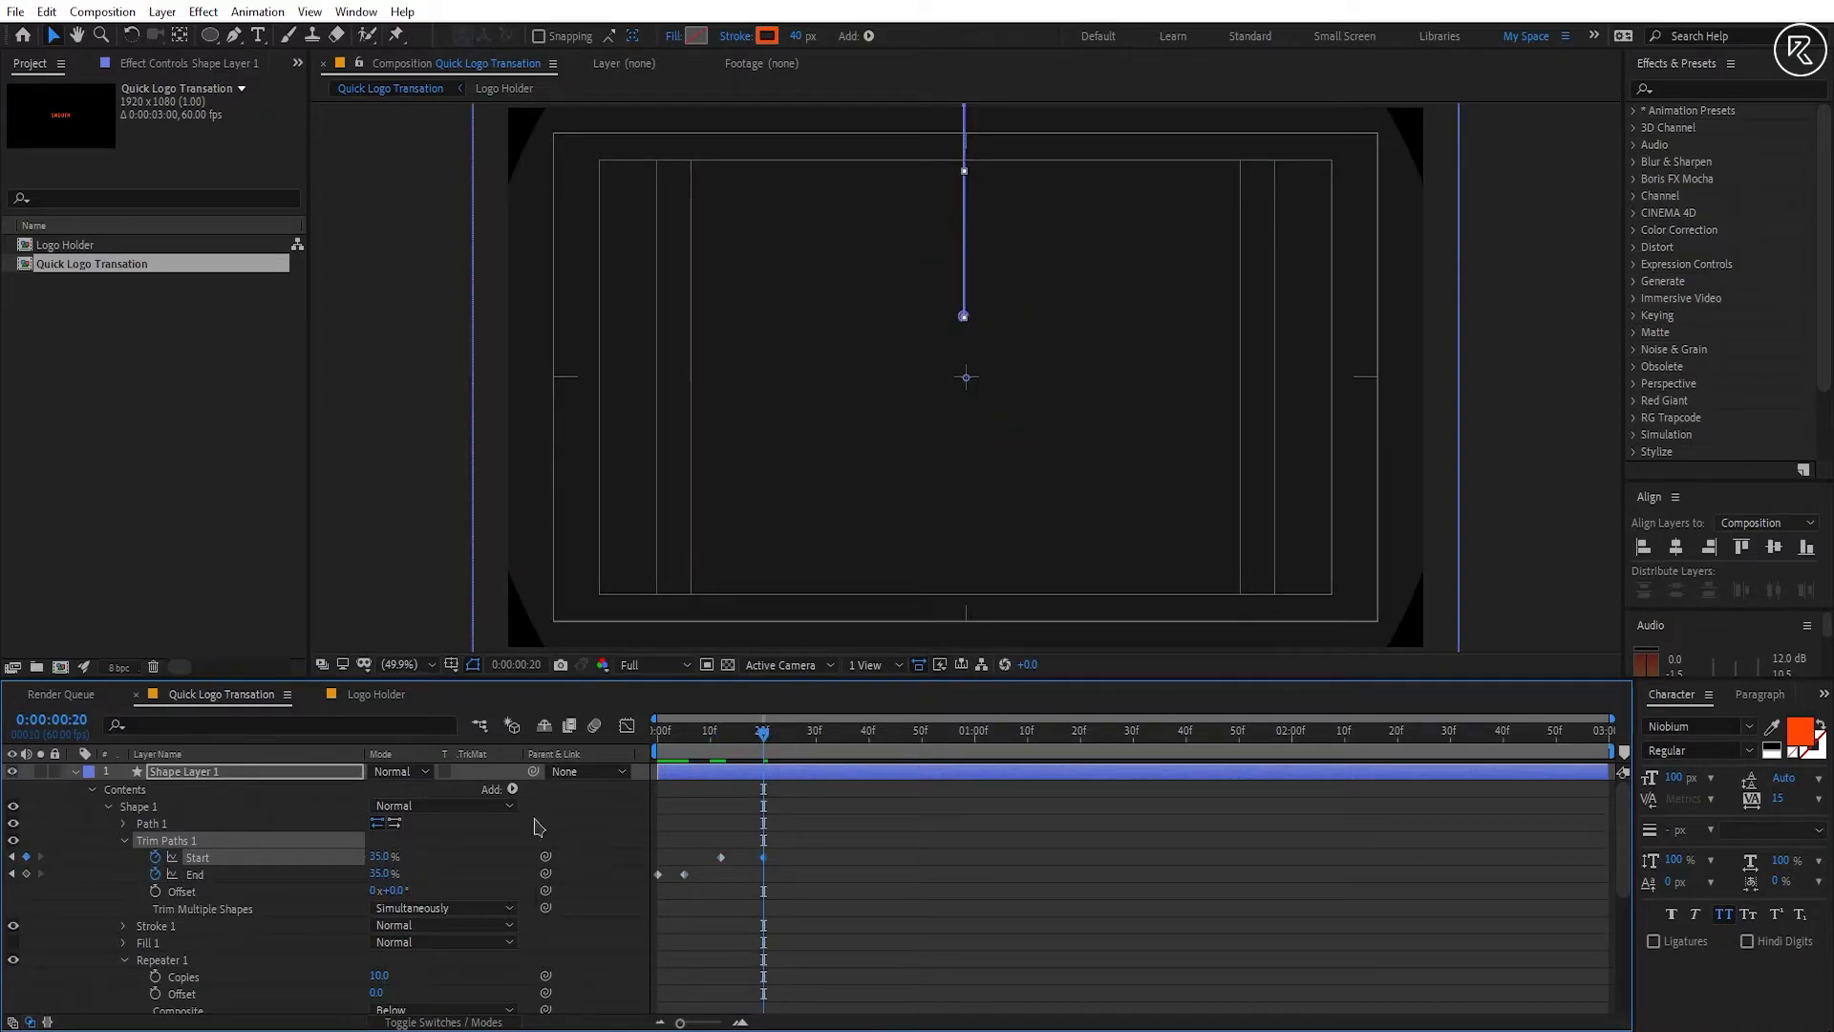
Step: Keyframe the Trim Paths Offset from 0° at frame 0 to 190° at frame 20
mouse_move(666, 743)
mouse_down()
mouse_move(774, 754)
mouse_move(657, 759)
mouse_up()
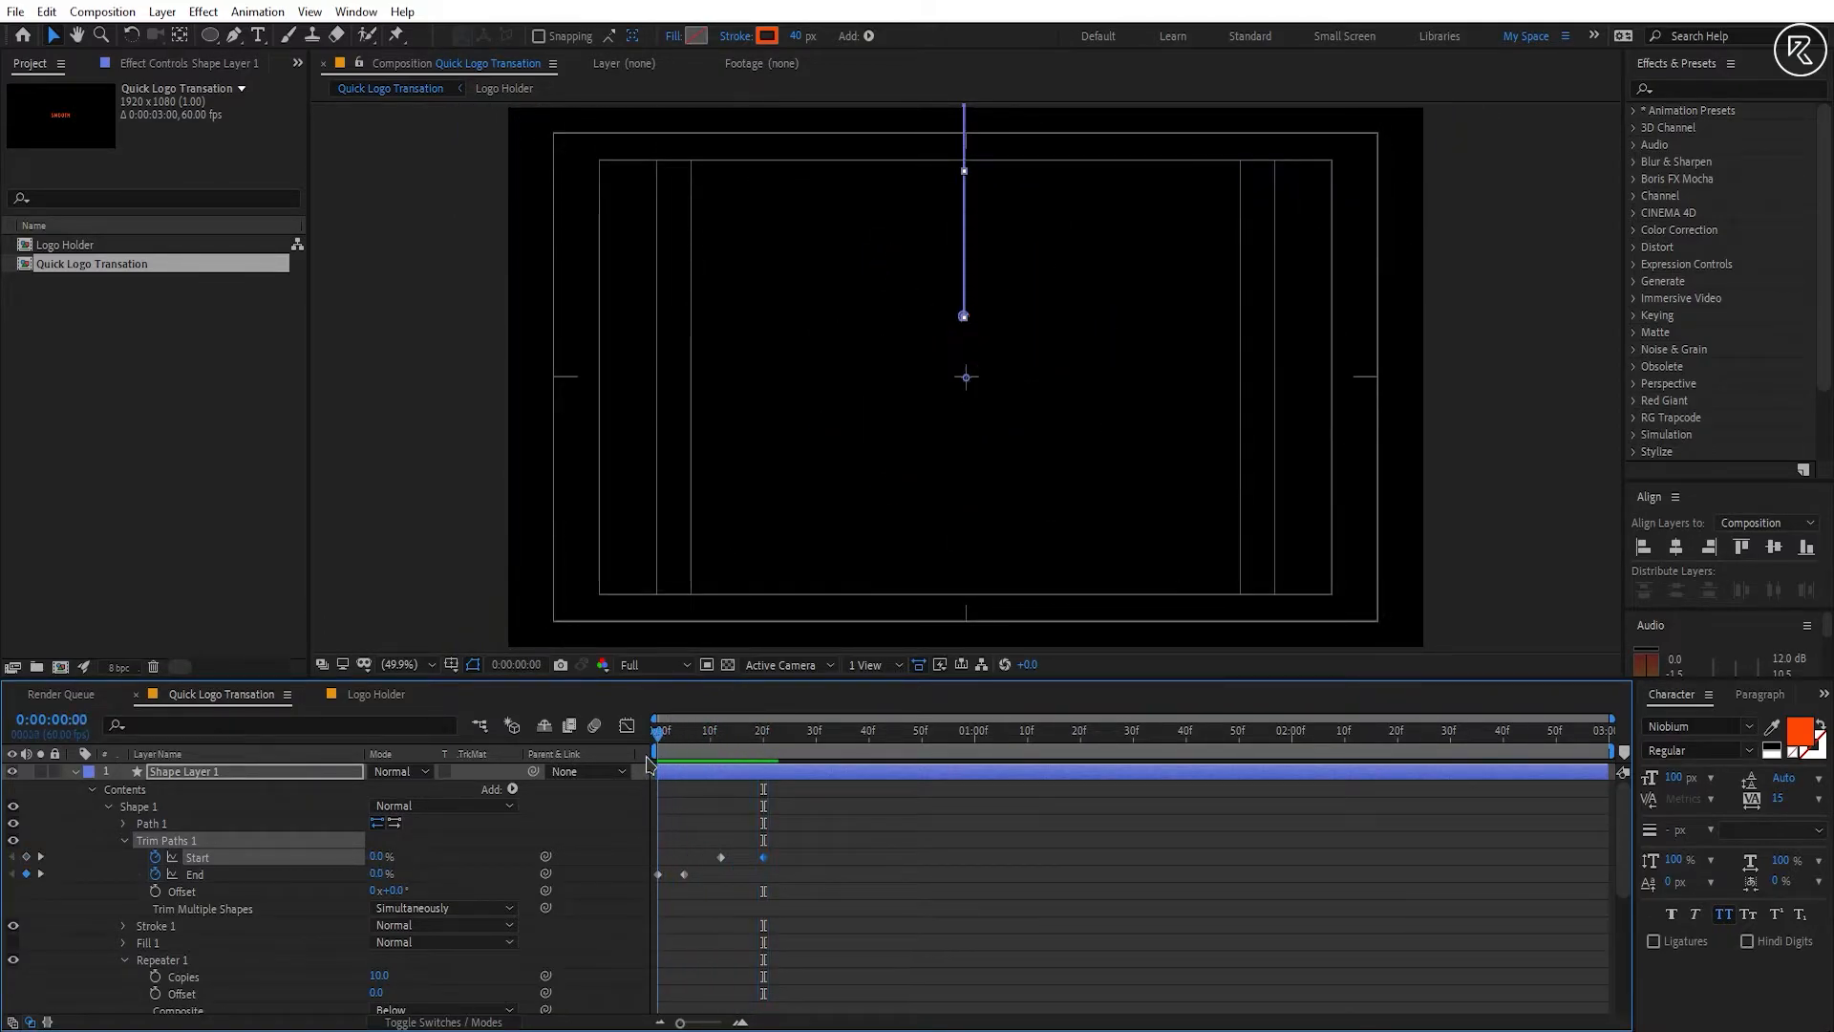
click(155, 890)
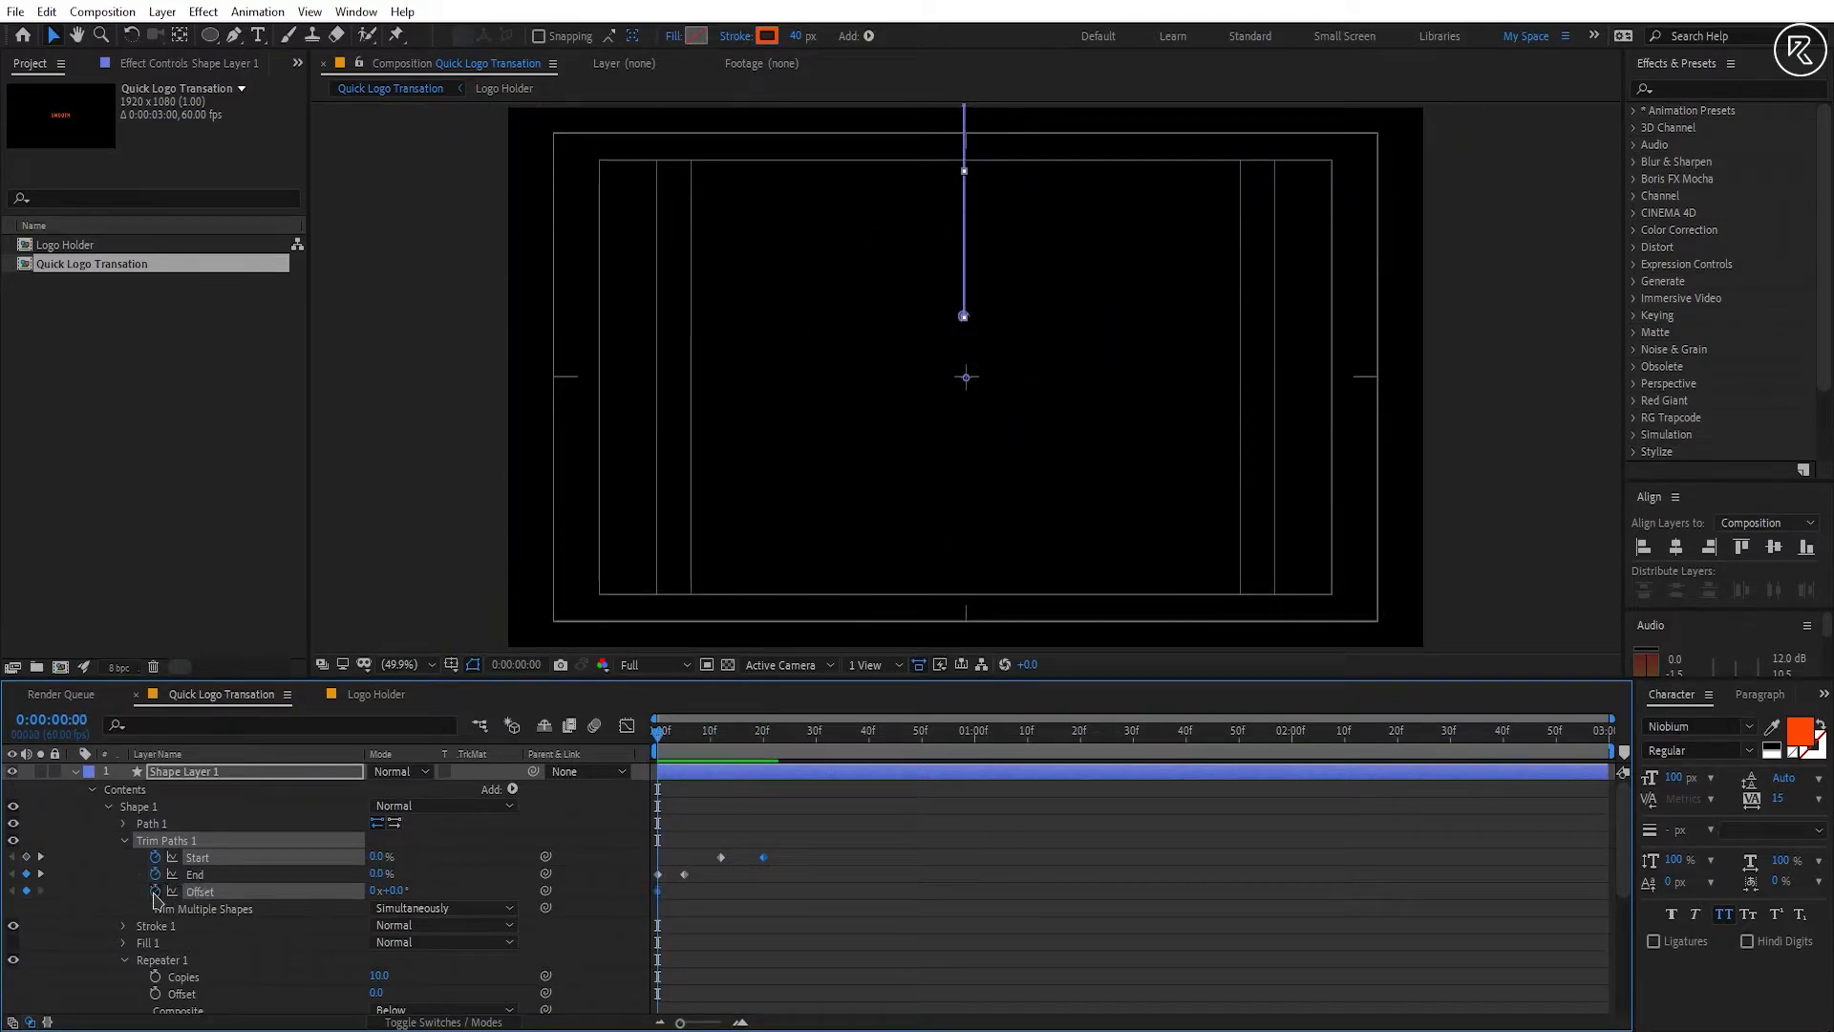
click(765, 758)
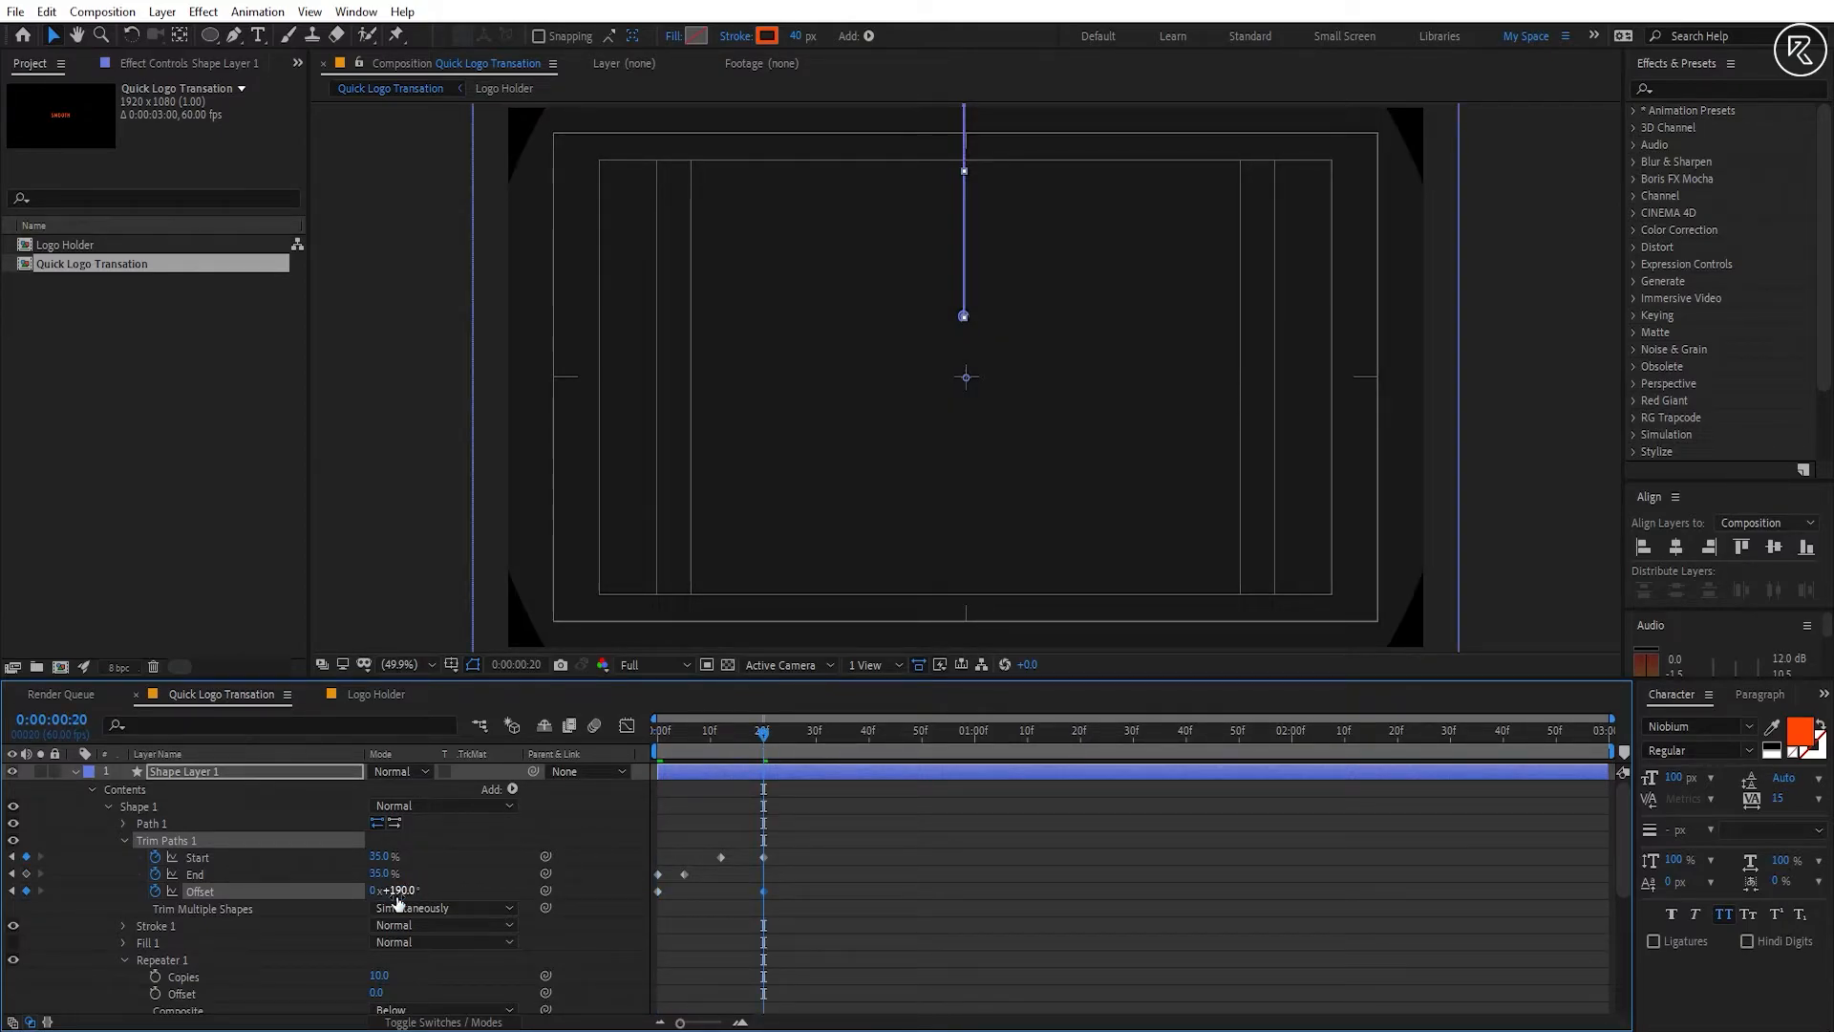
Step: Apply Easy Ease to all Trim Paths keyframes and sharpen the speed curve between the Start keyframes
drag(799, 828, 701, 888)
key(F9)
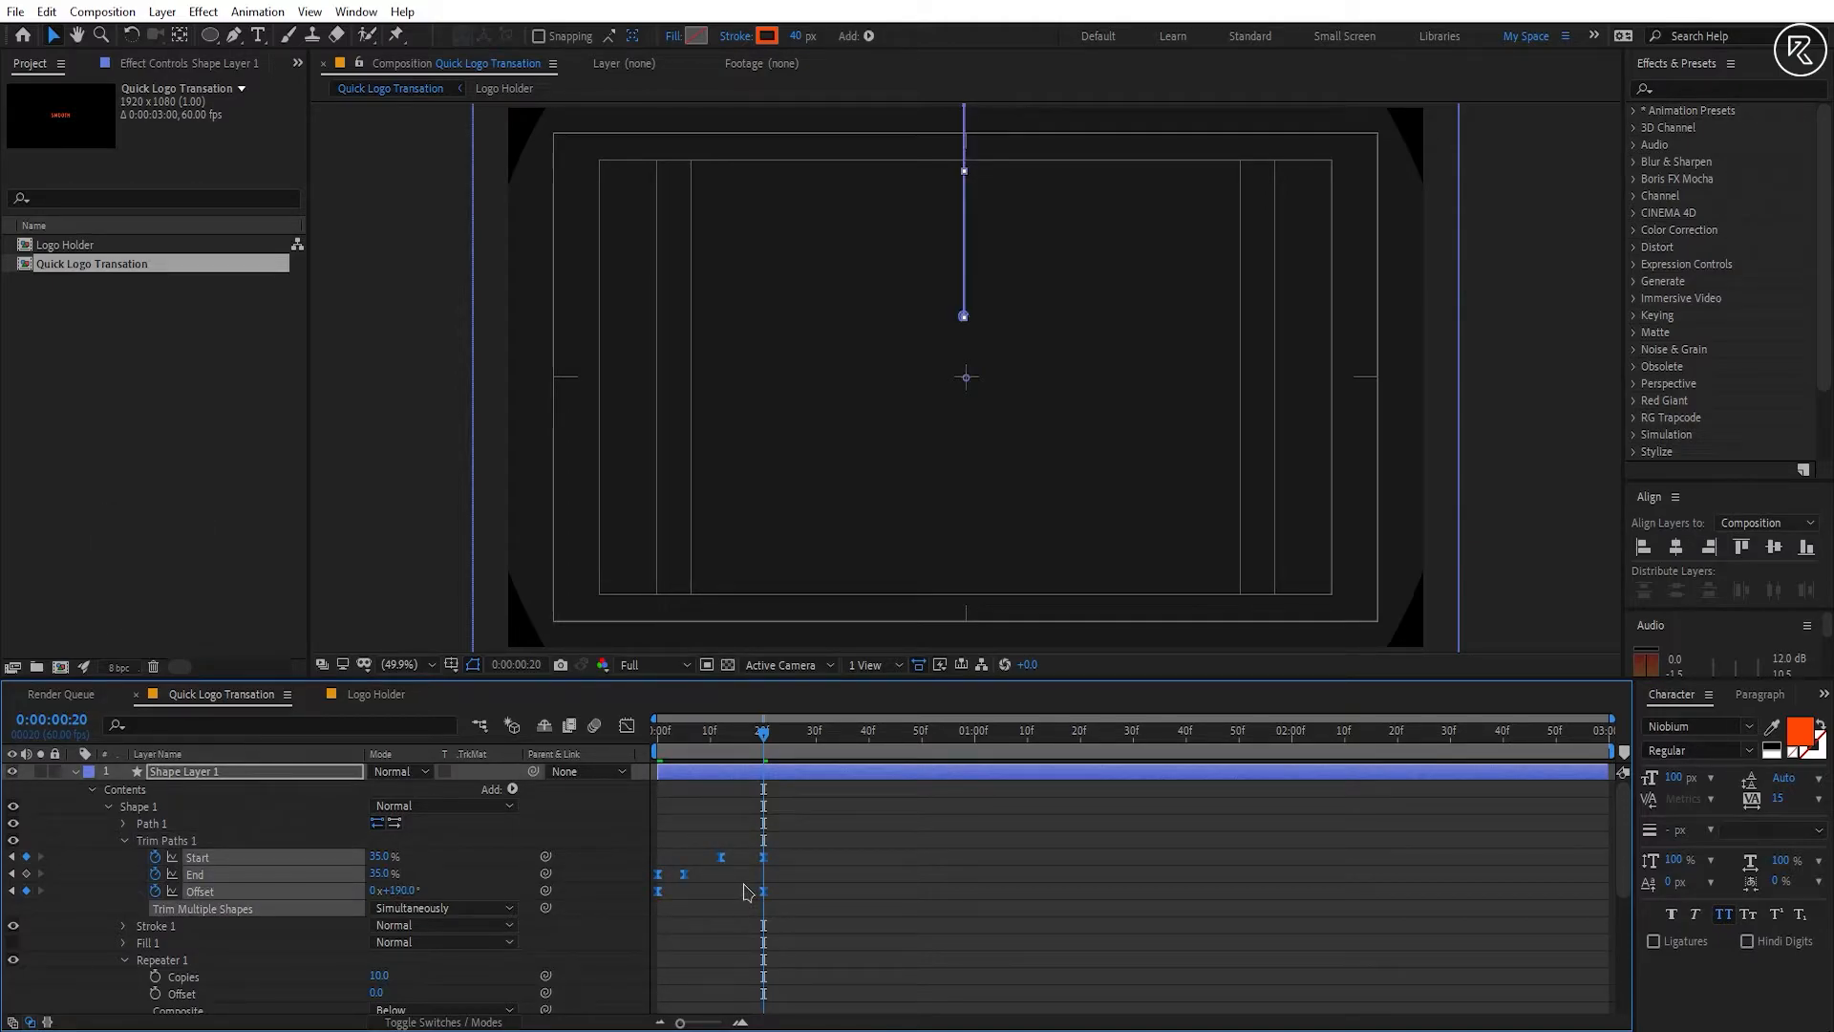
click(721, 857)
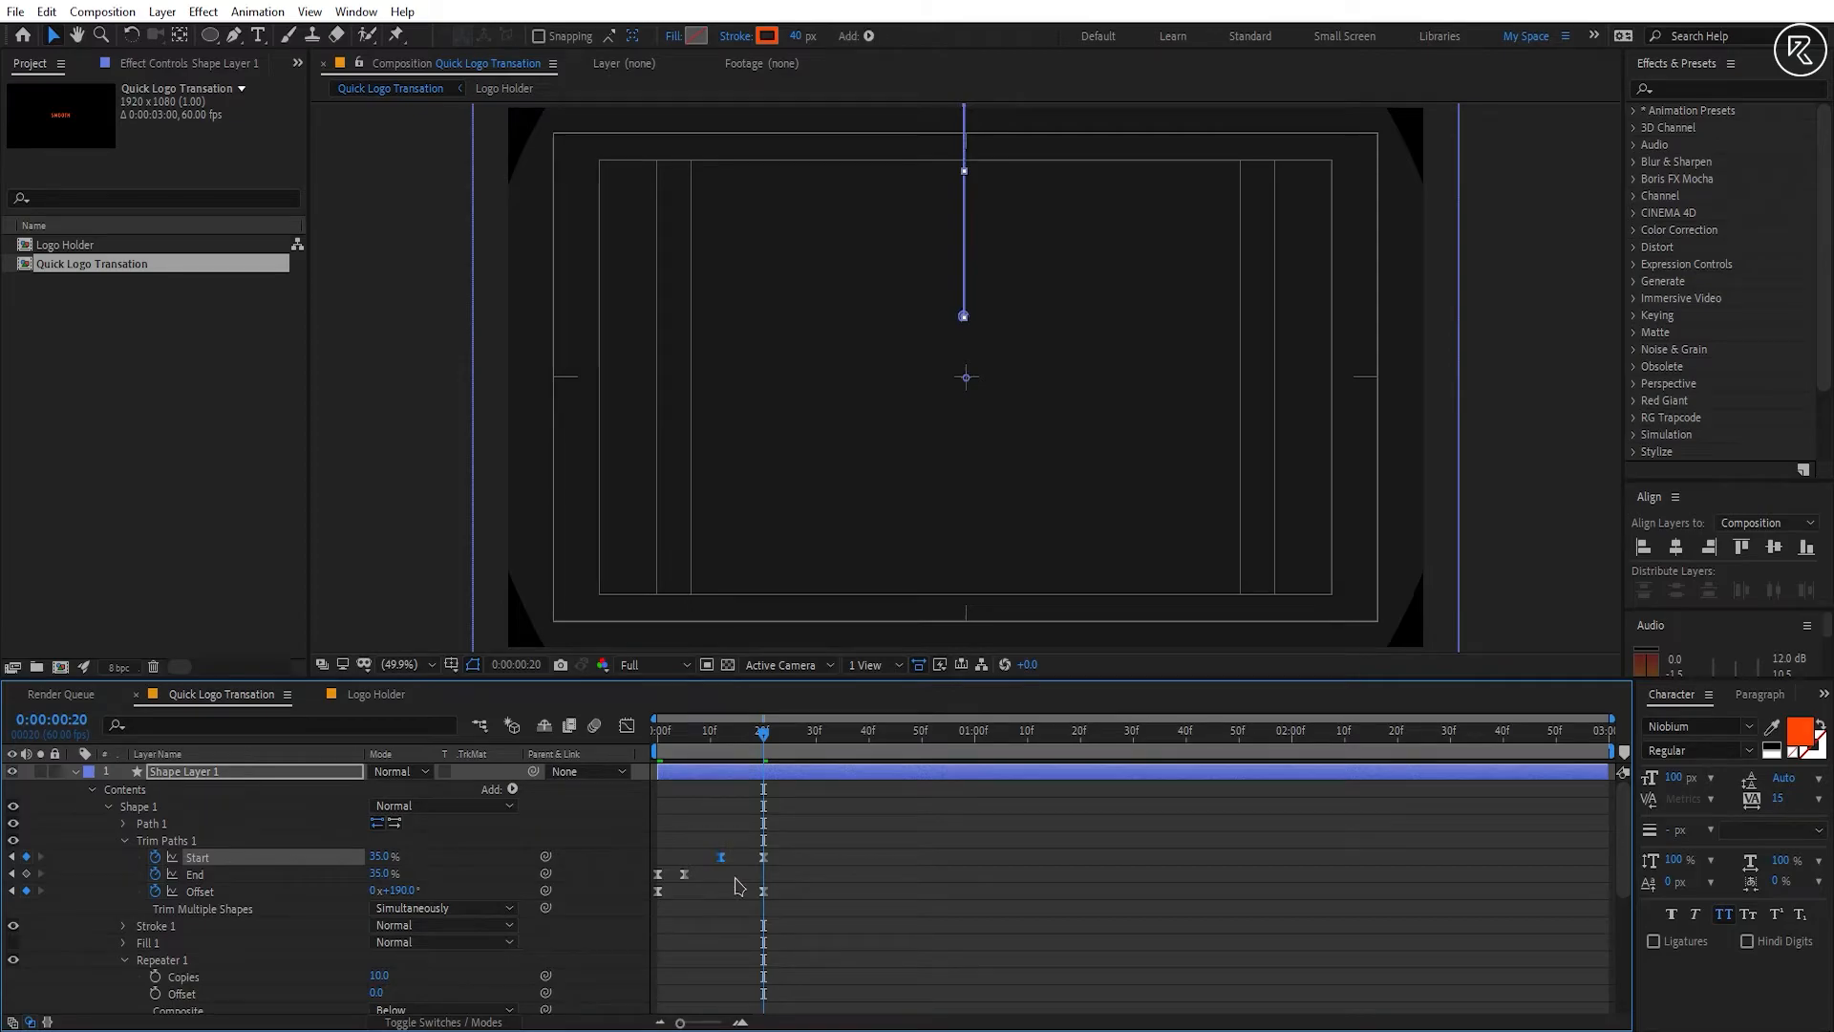
click(627, 730)
drag(757, 967, 741, 967)
click(626, 729)
Step: Sharpen the speed curves between the Trim Paths End keyframes and between the Offset keyframes, pulling the End influence to 100%
click(683, 873)
click(627, 730)
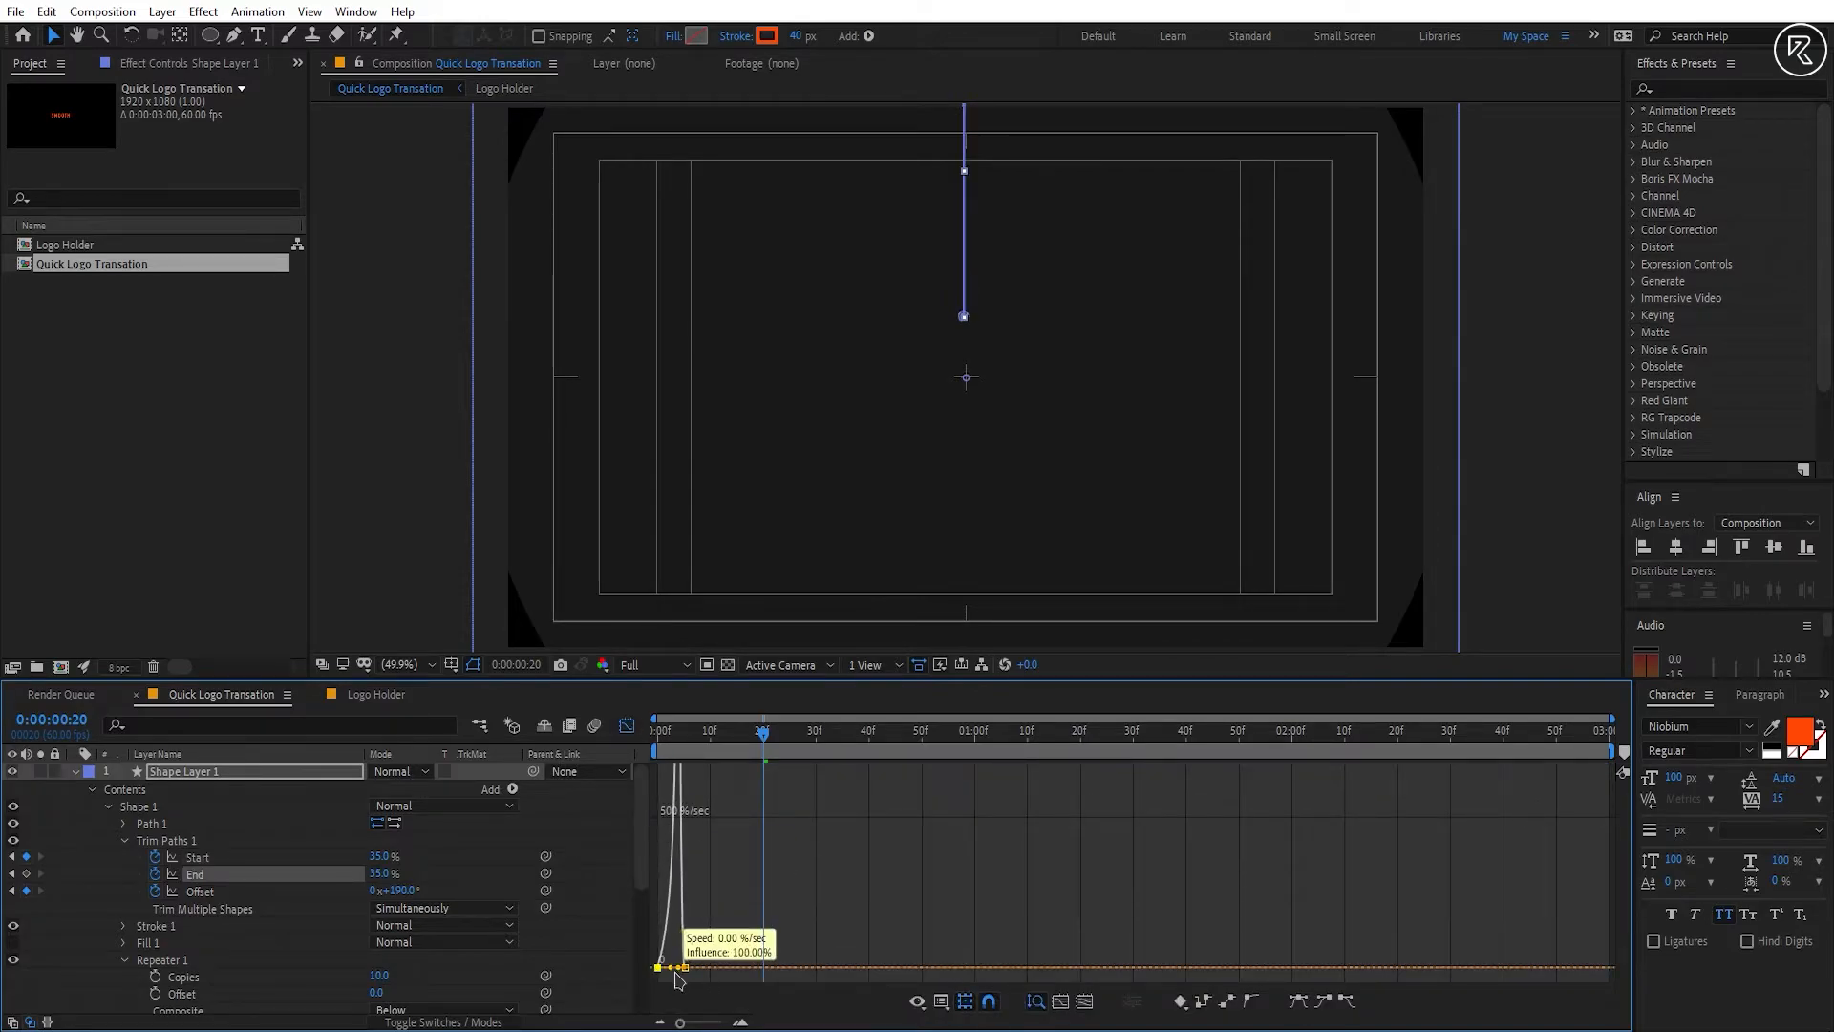
click(627, 730)
drag(717, 886, 768, 917)
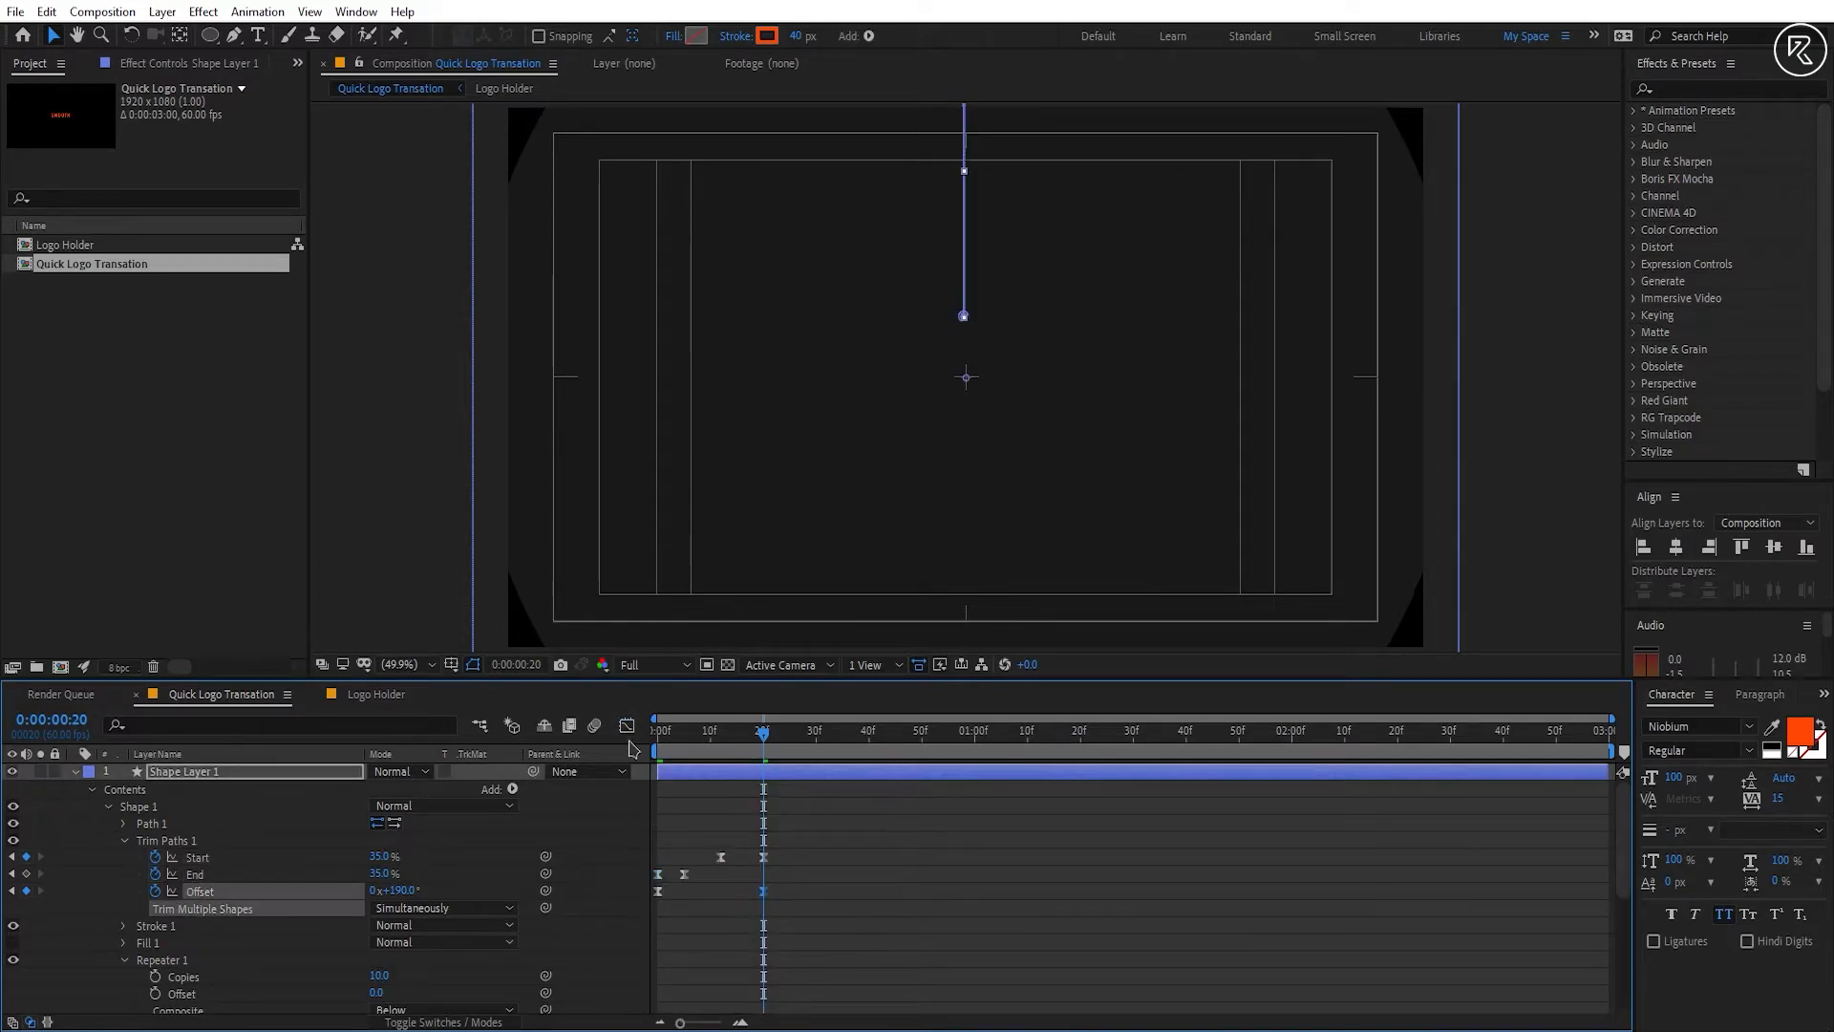
click(626, 728)
drag(675, 968, 696, 969)
click(626, 725)
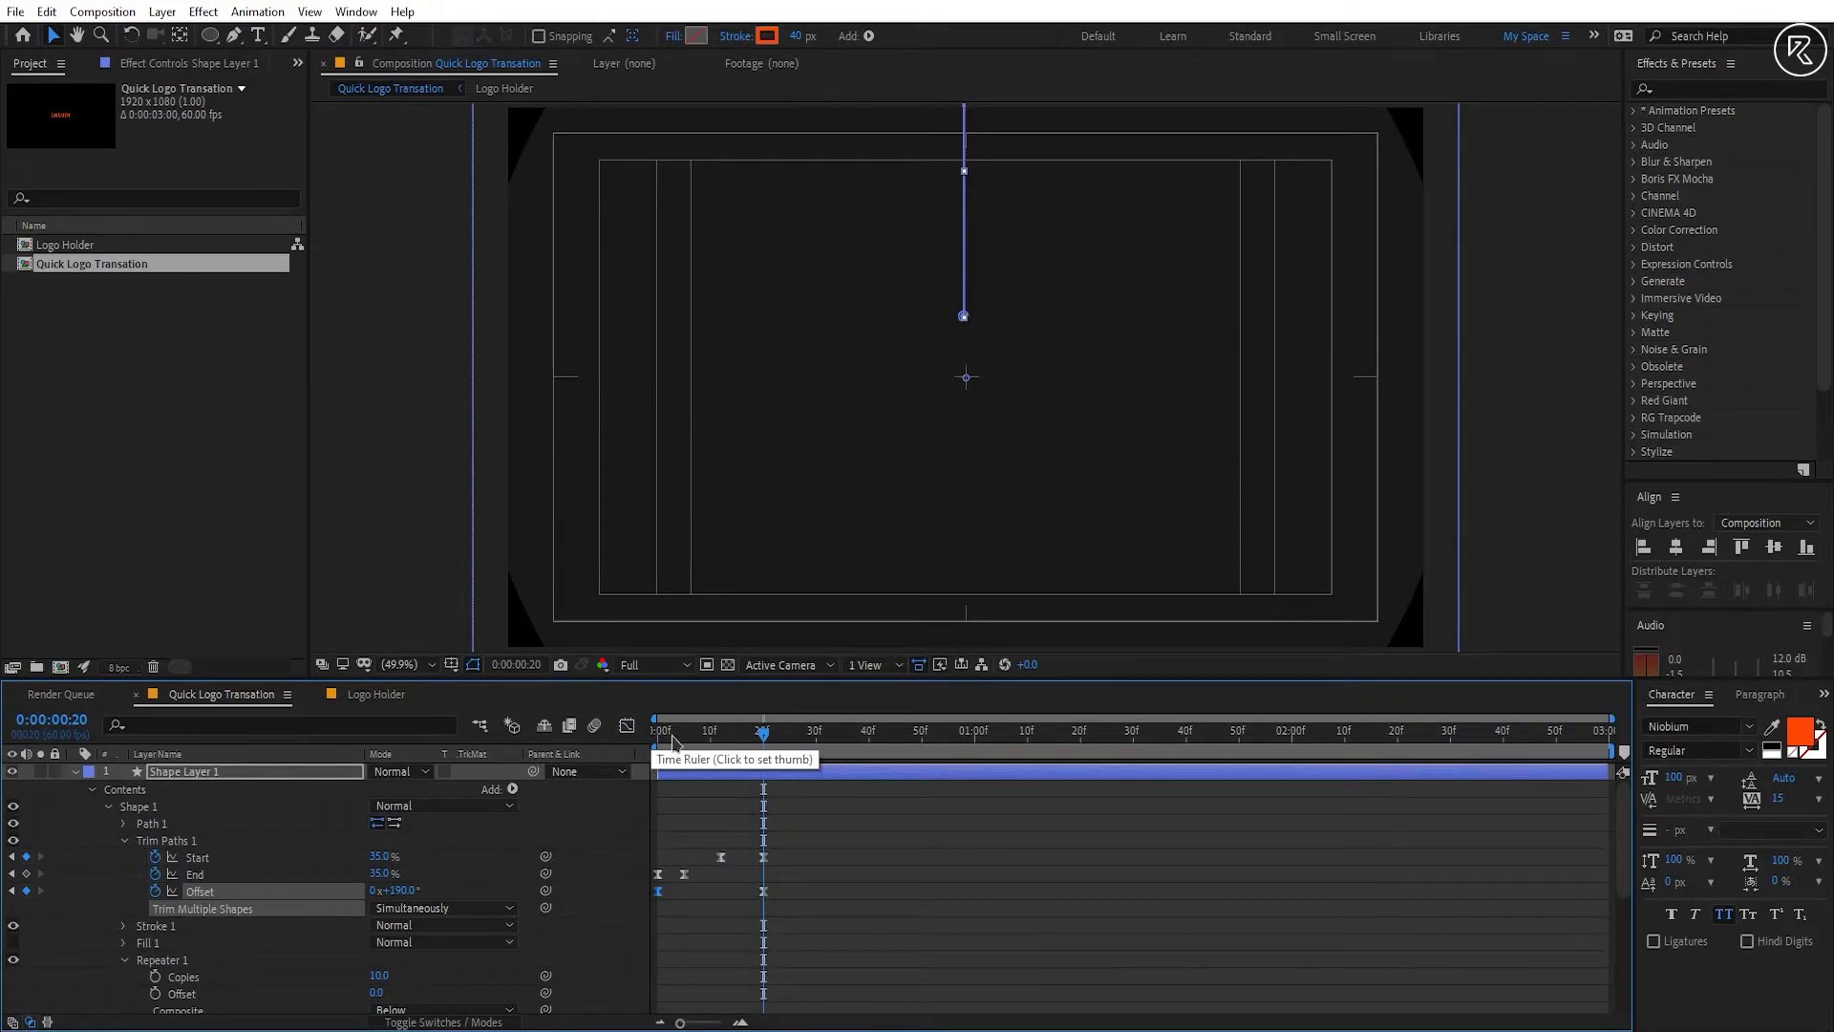
Step: Hide the composition guides and preview the radial line animation from the first frame
click(659, 733)
key(apostrophe)
key(space)
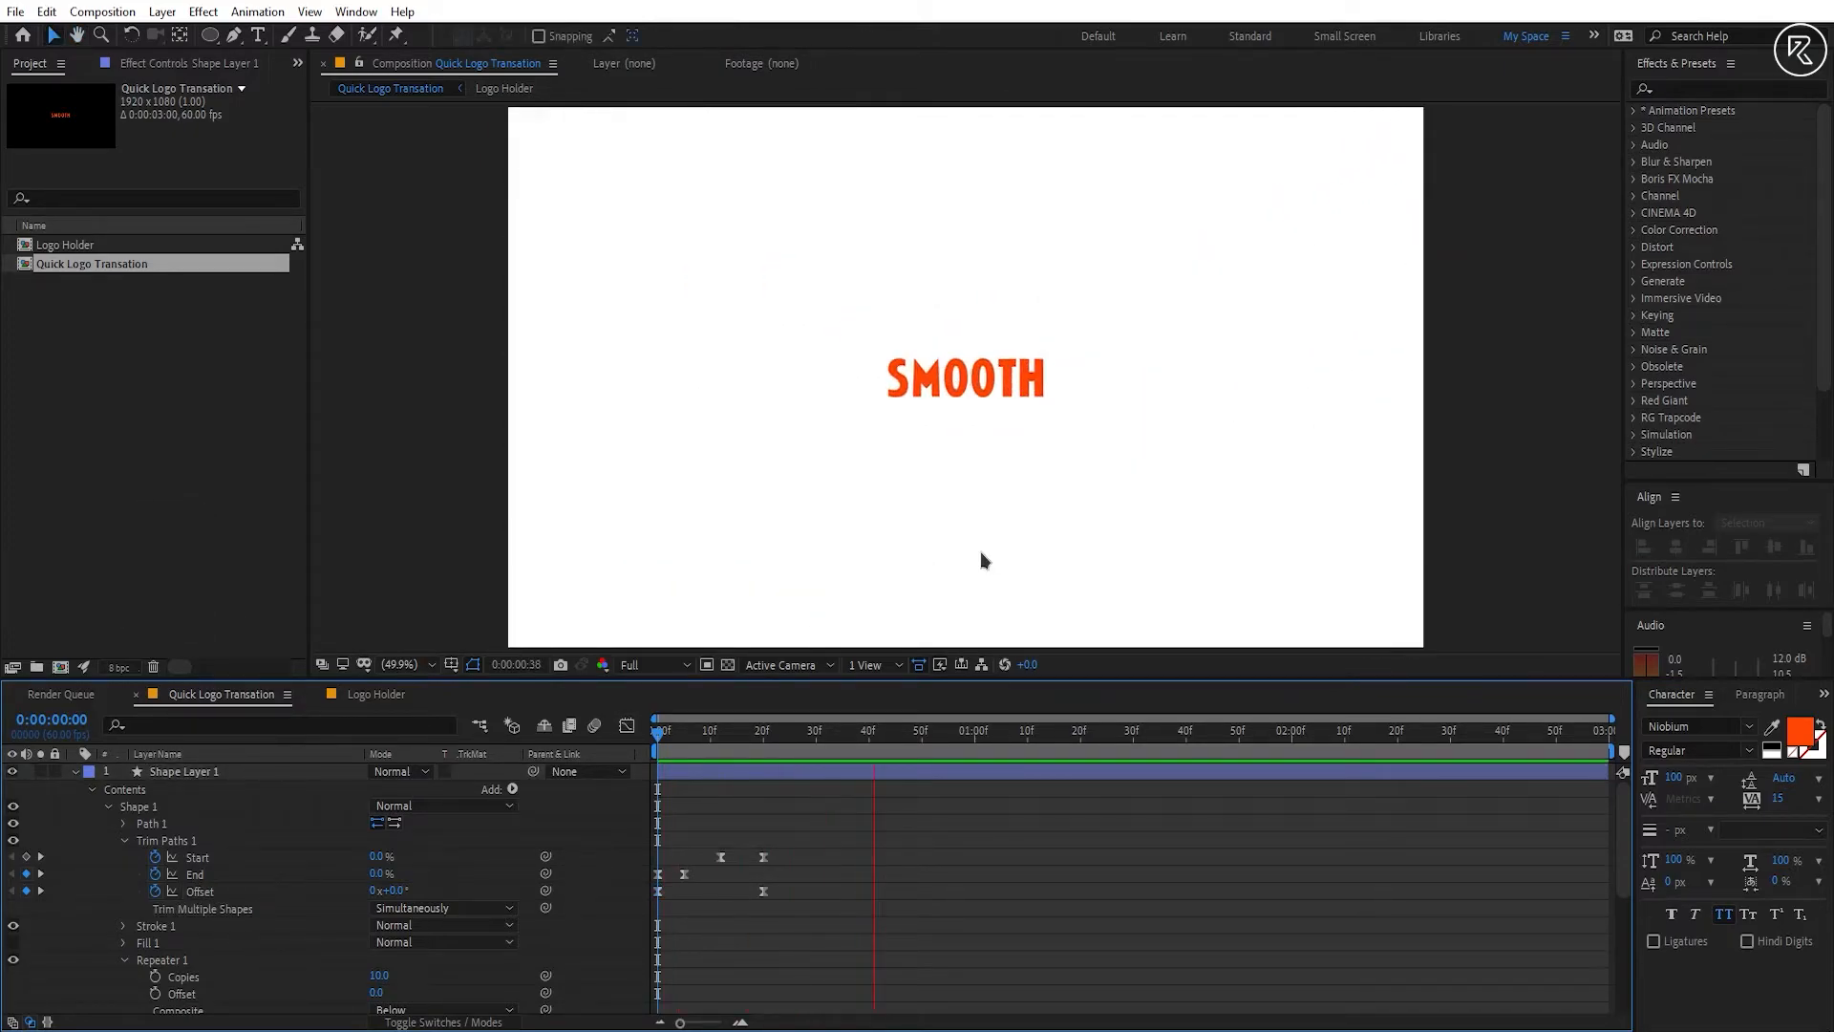
key(space)
click(655, 735)
Step: At frame 9, taper the Shape Layer 1 stroke with a Start Length of 100% and an End Length of 30%
drag(655, 735, 705, 747)
scroll(134, 891, down, 2)
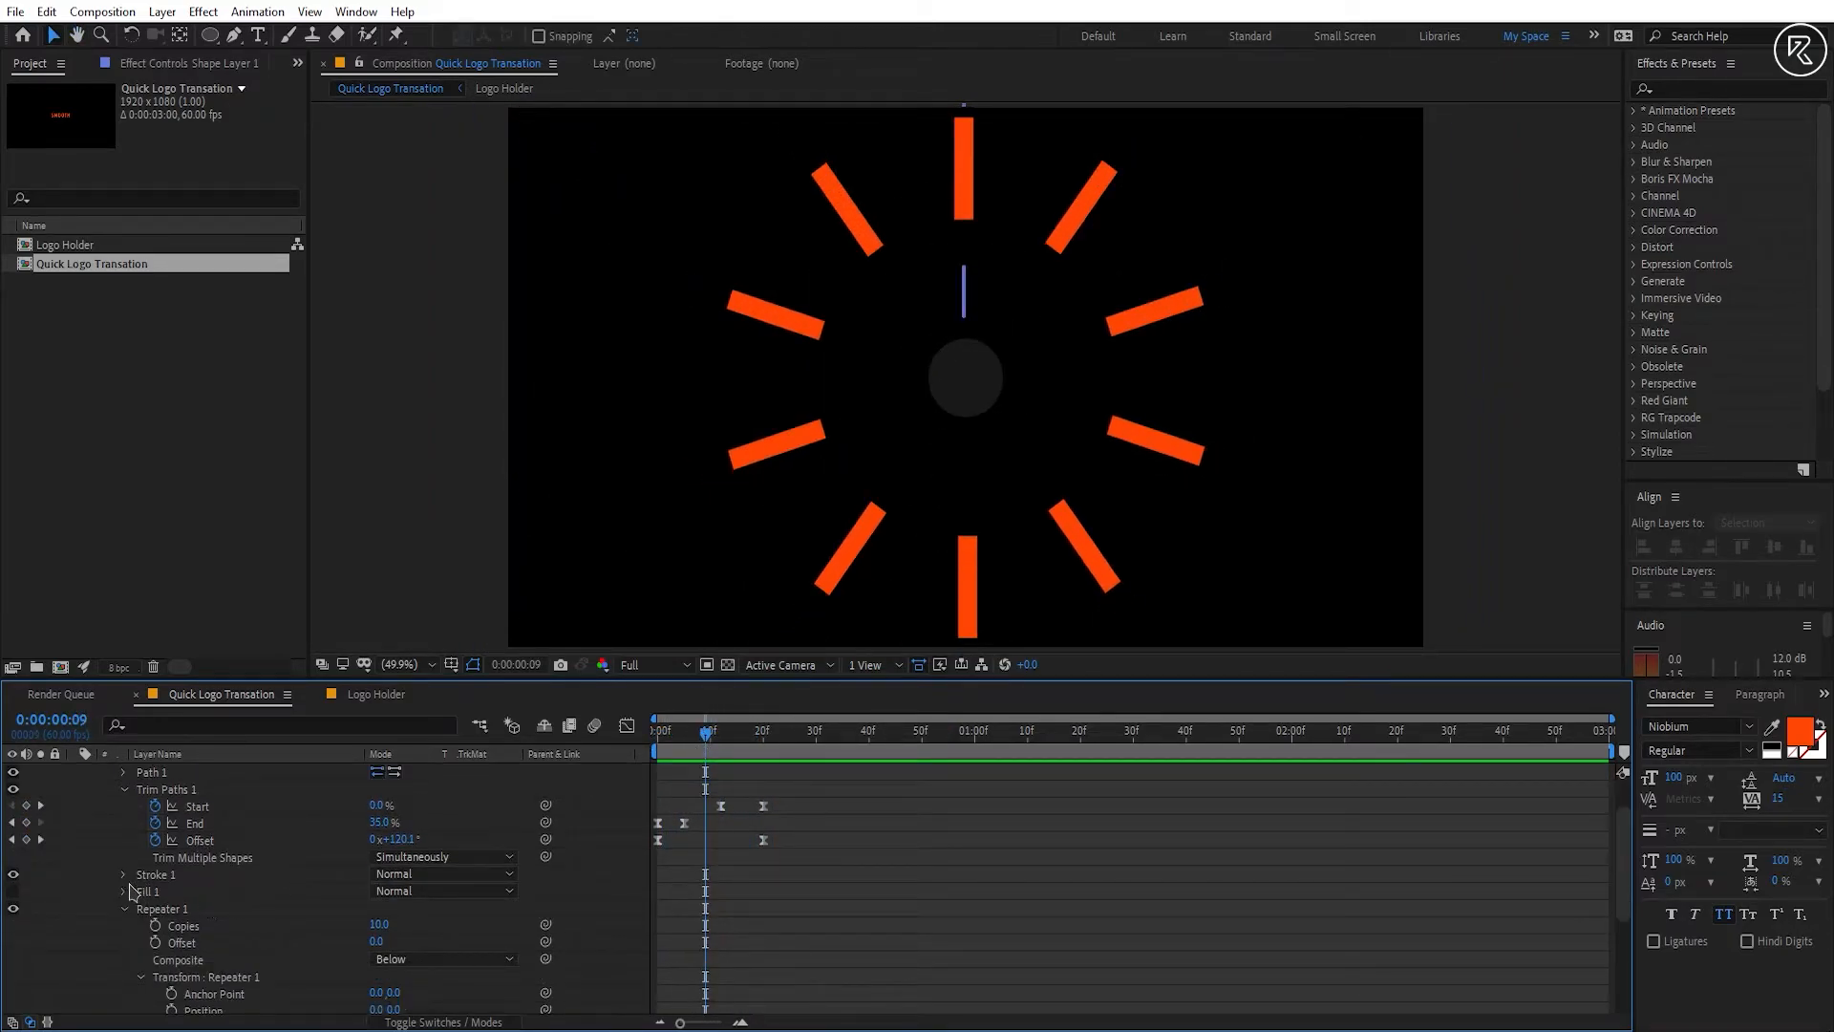
click(123, 875)
scroll(188, 886, down, 3)
click(141, 887)
scroll(203, 890, down, 3)
drag(375, 816, 500, 810)
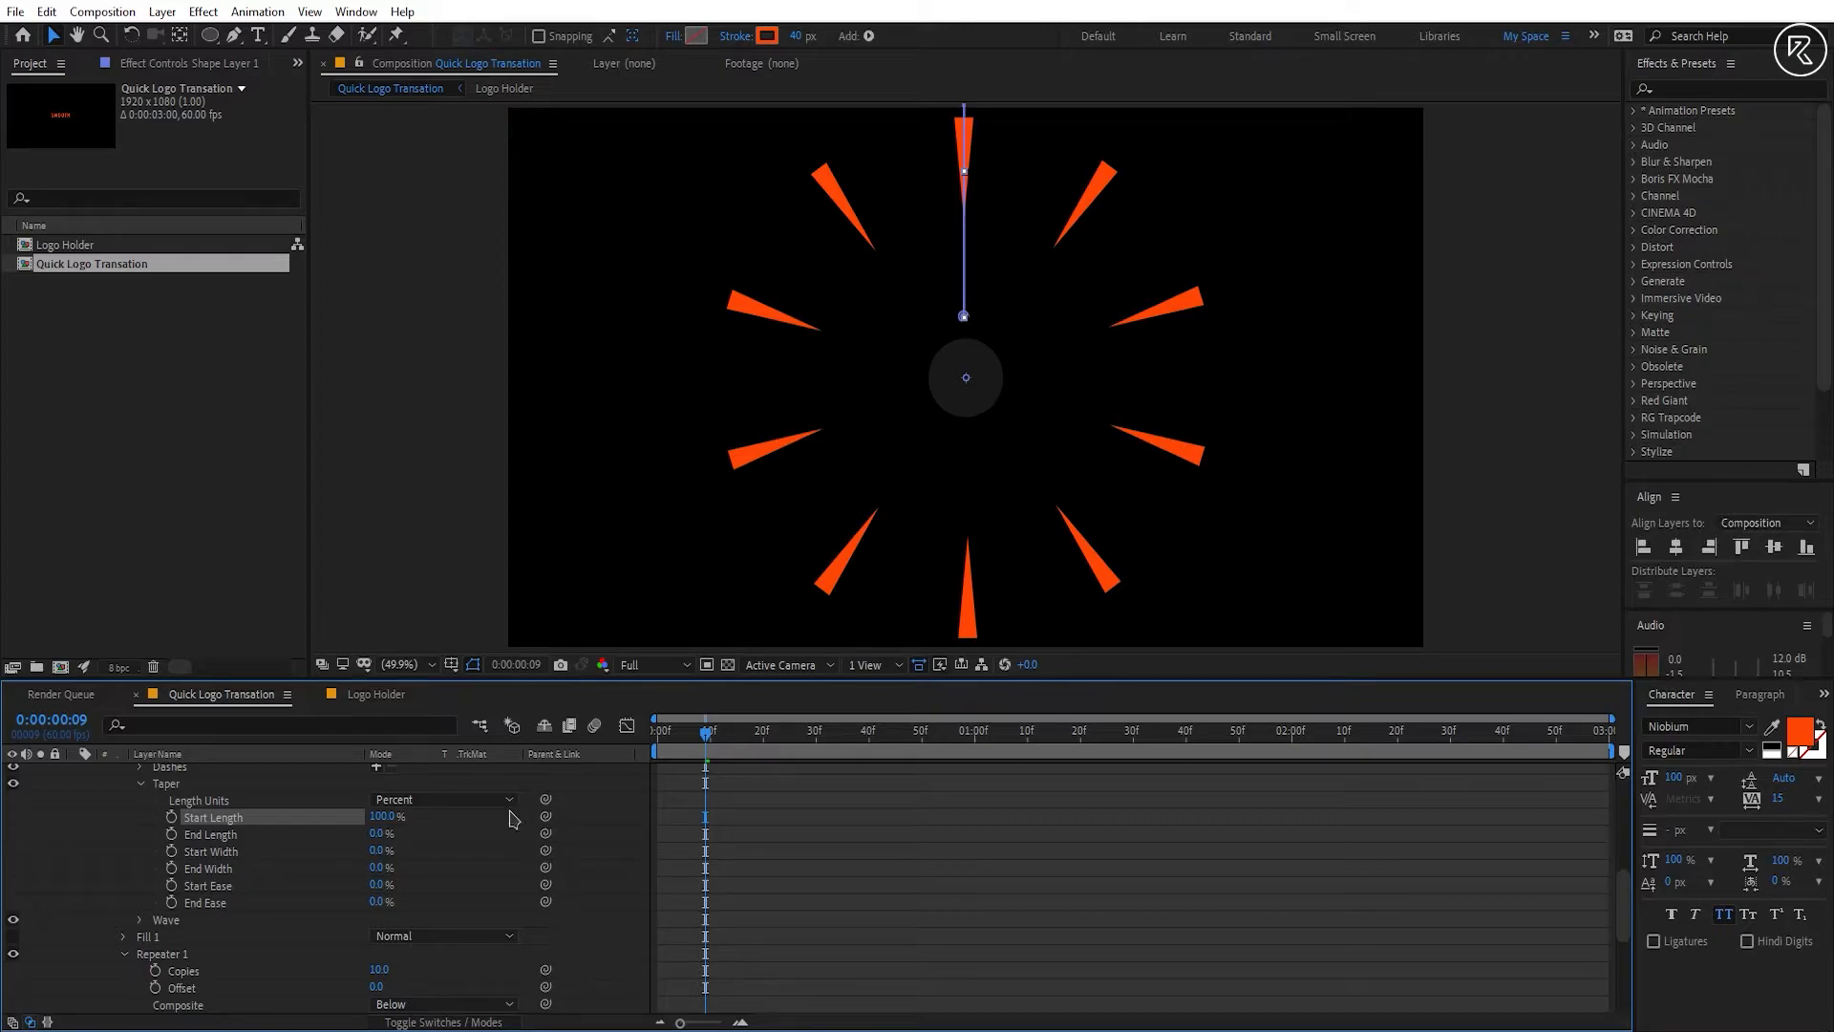
text(30)
key(Return)
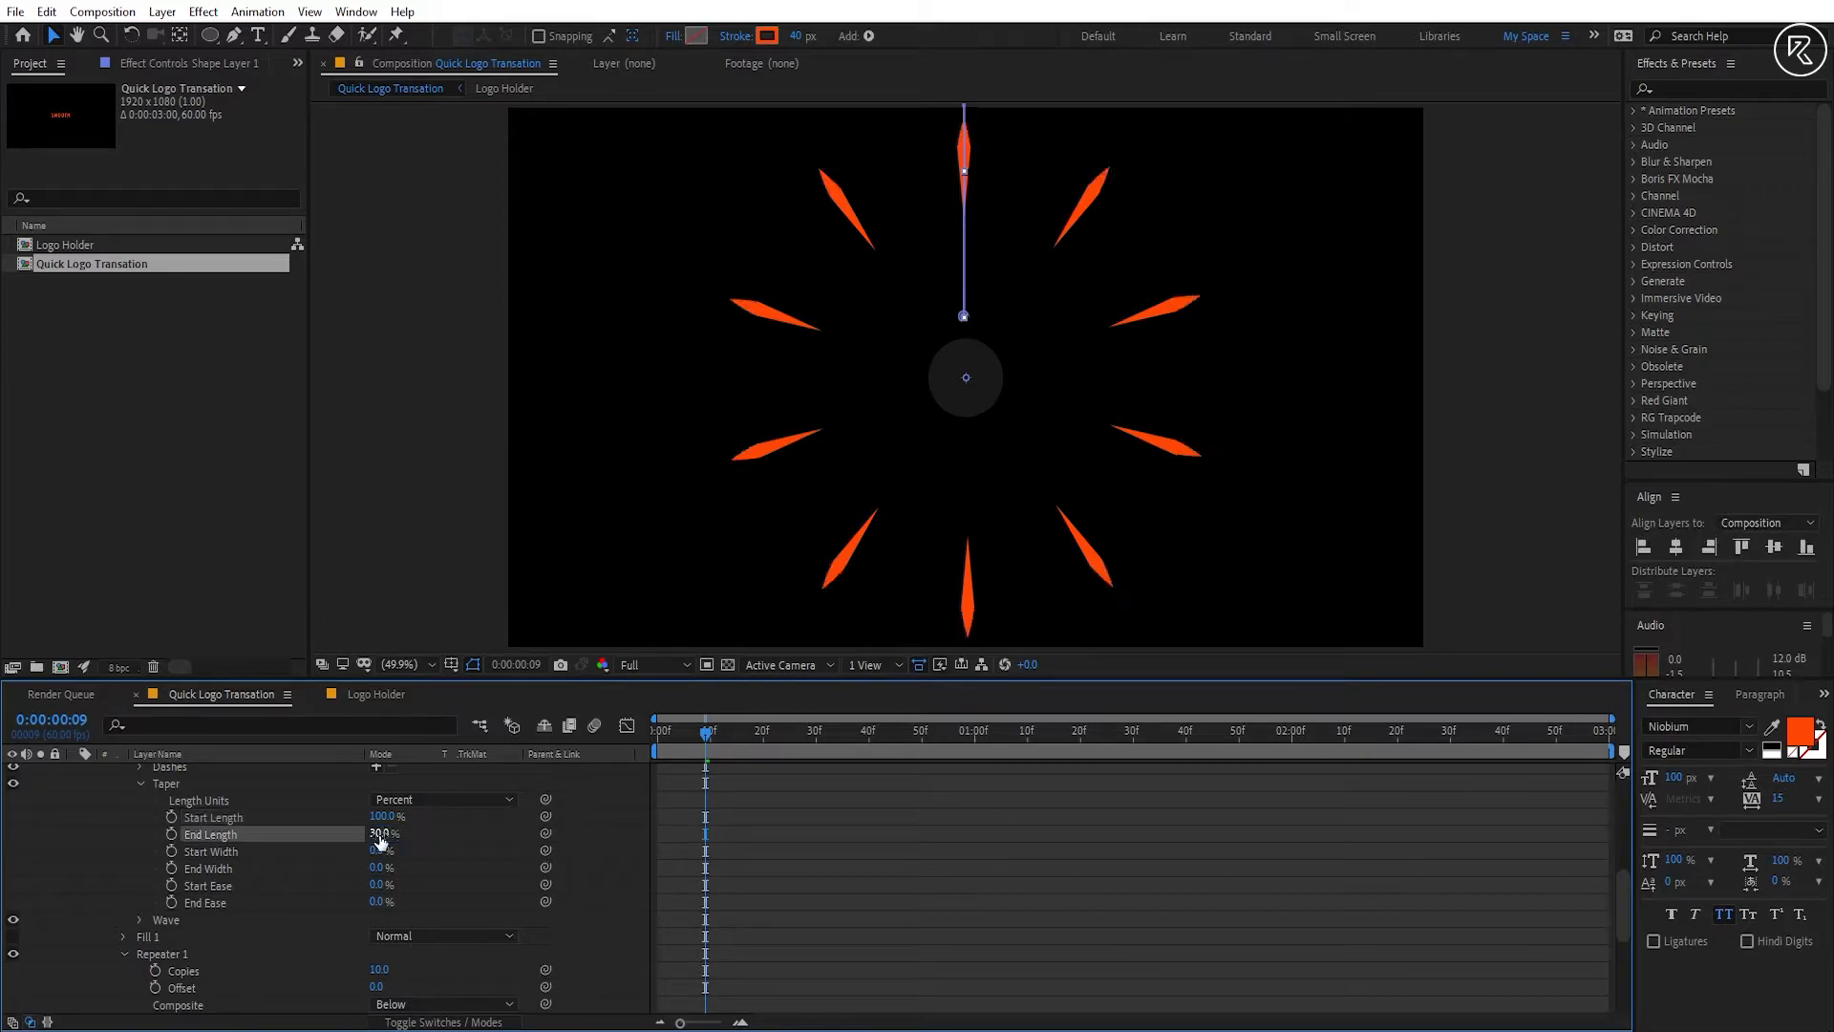
Step: Collapse Shape Layer 1 and rename it Bold Lines
scroll(379, 839, up, 6)
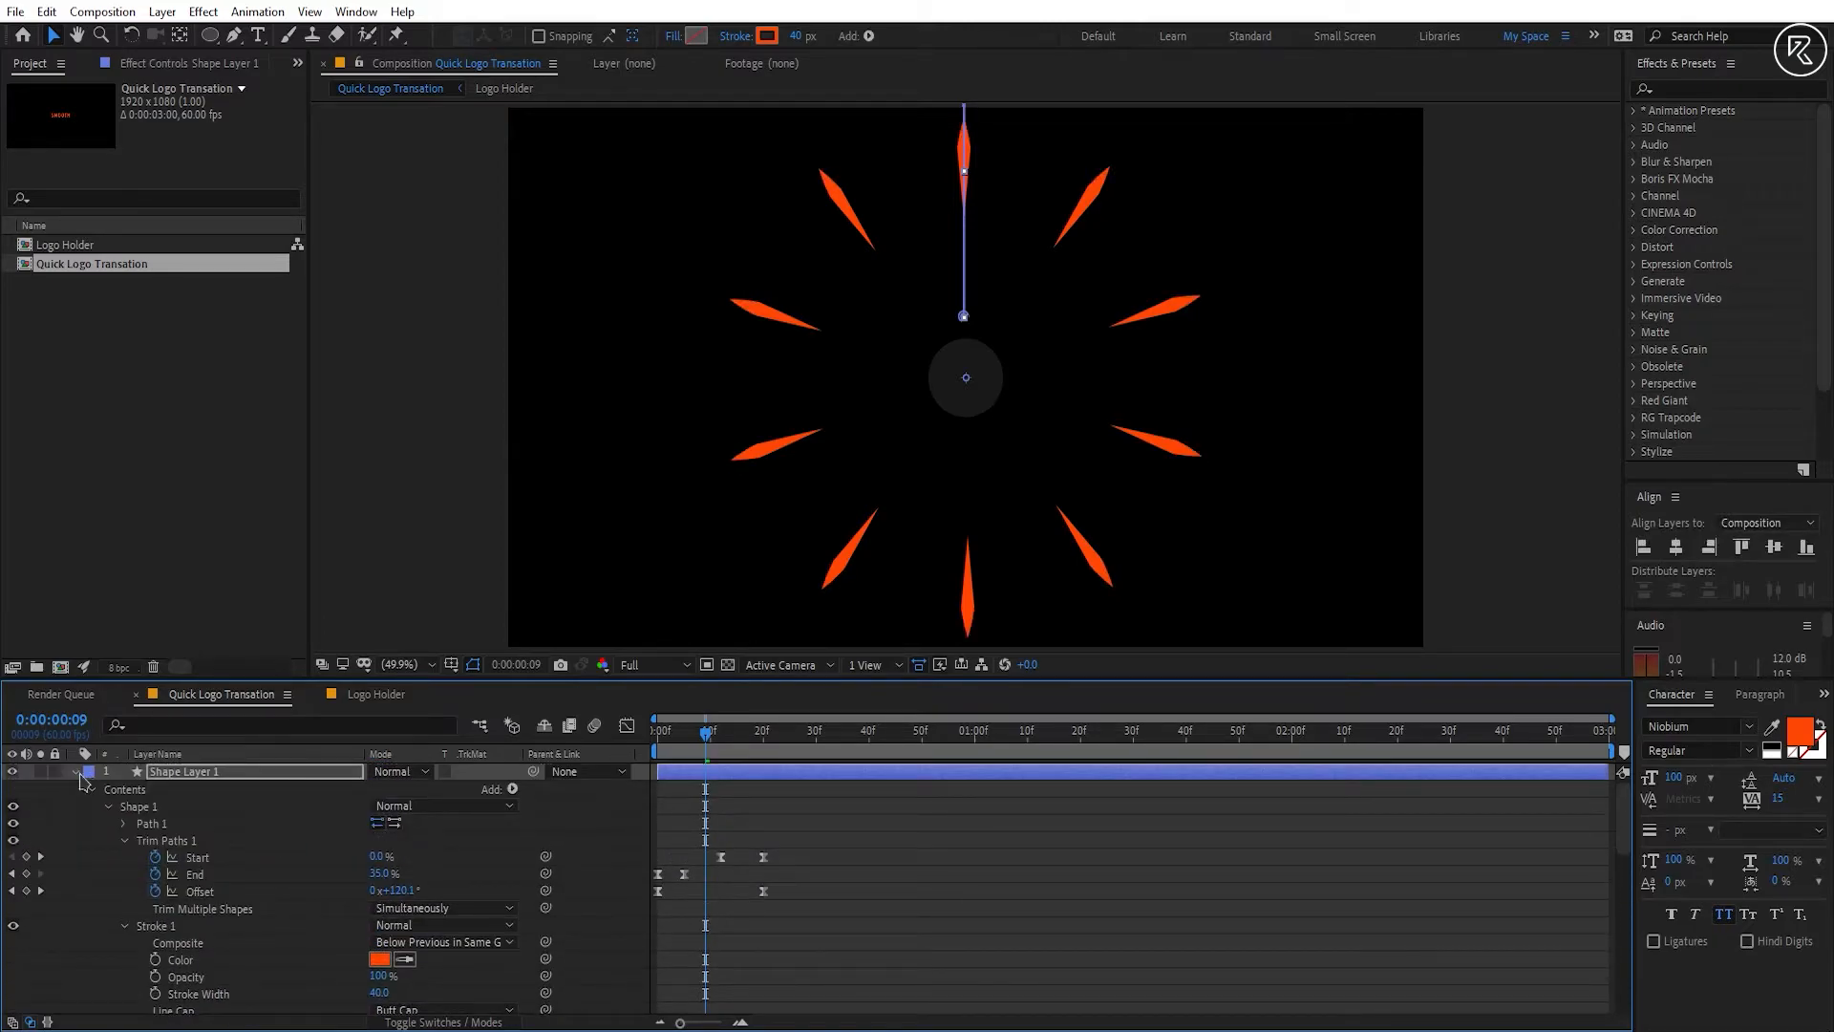
click(74, 773)
right_click(223, 778)
click(277, 737)
text(Bold Lines)
key(Return)
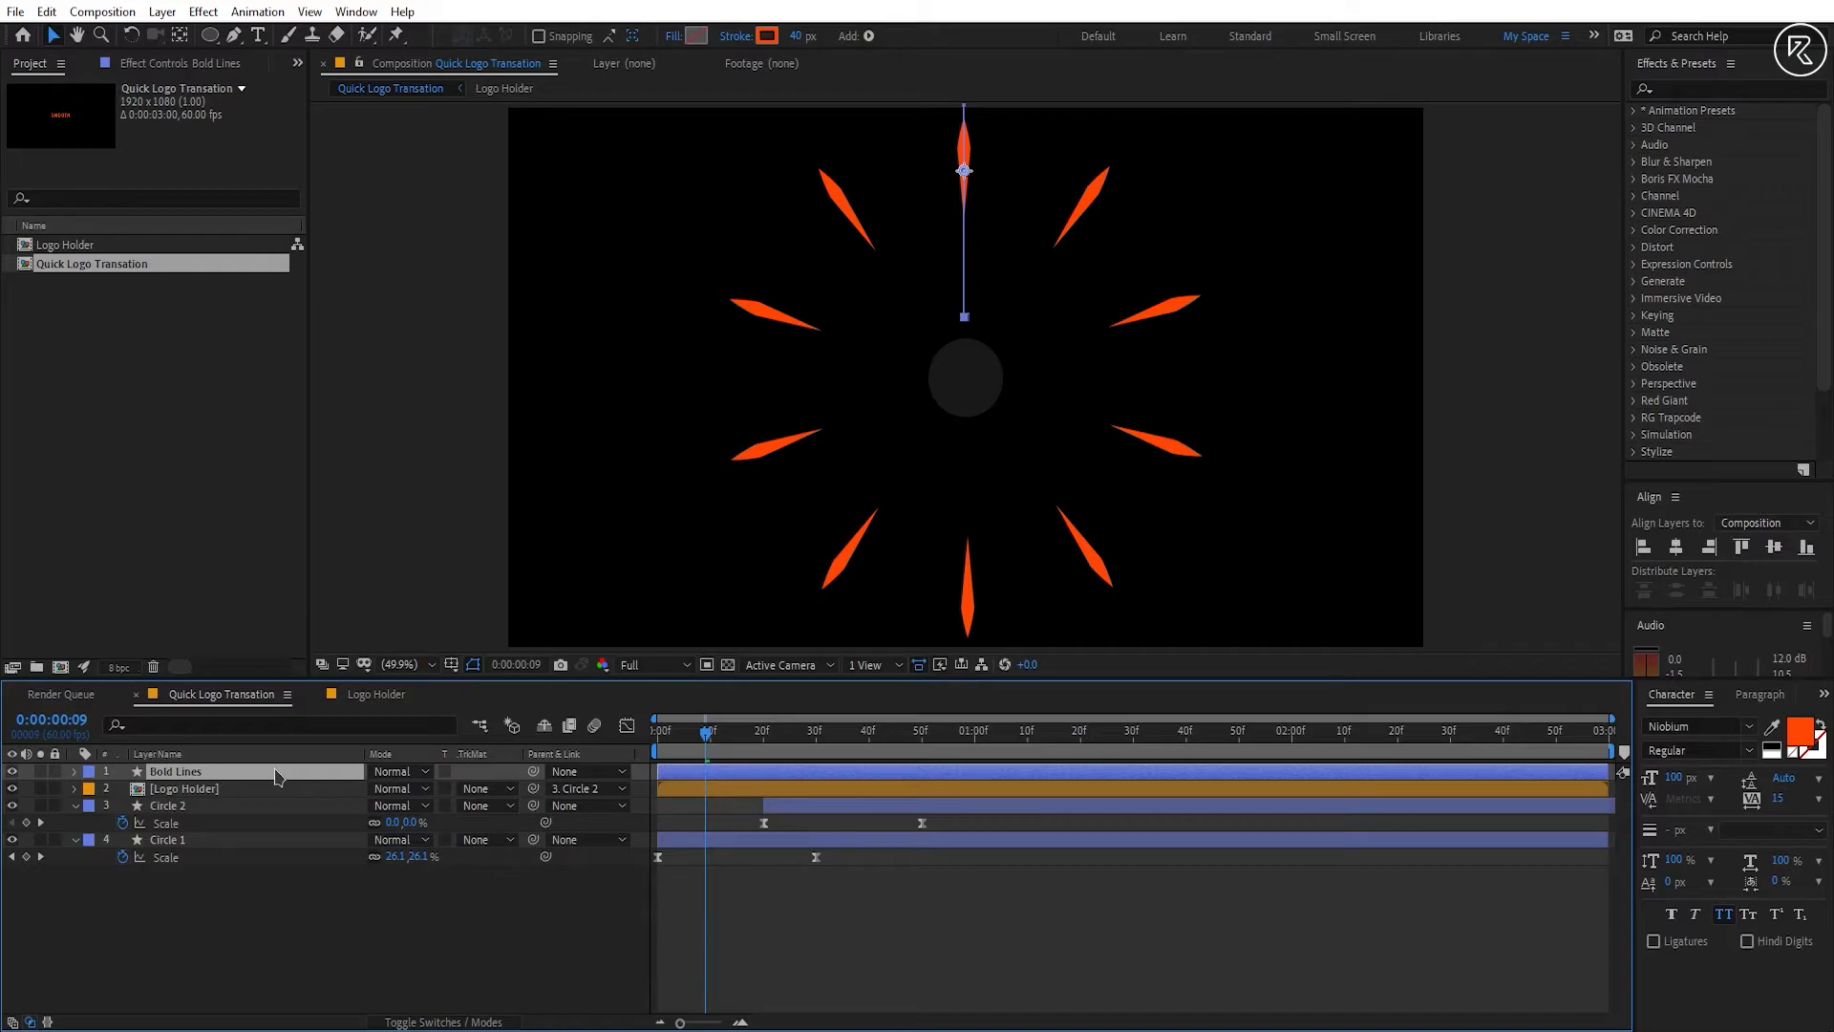
Step: Add an Outer Glow layer style to the Bold Lines layer and reveal its settings
right_click(277, 775)
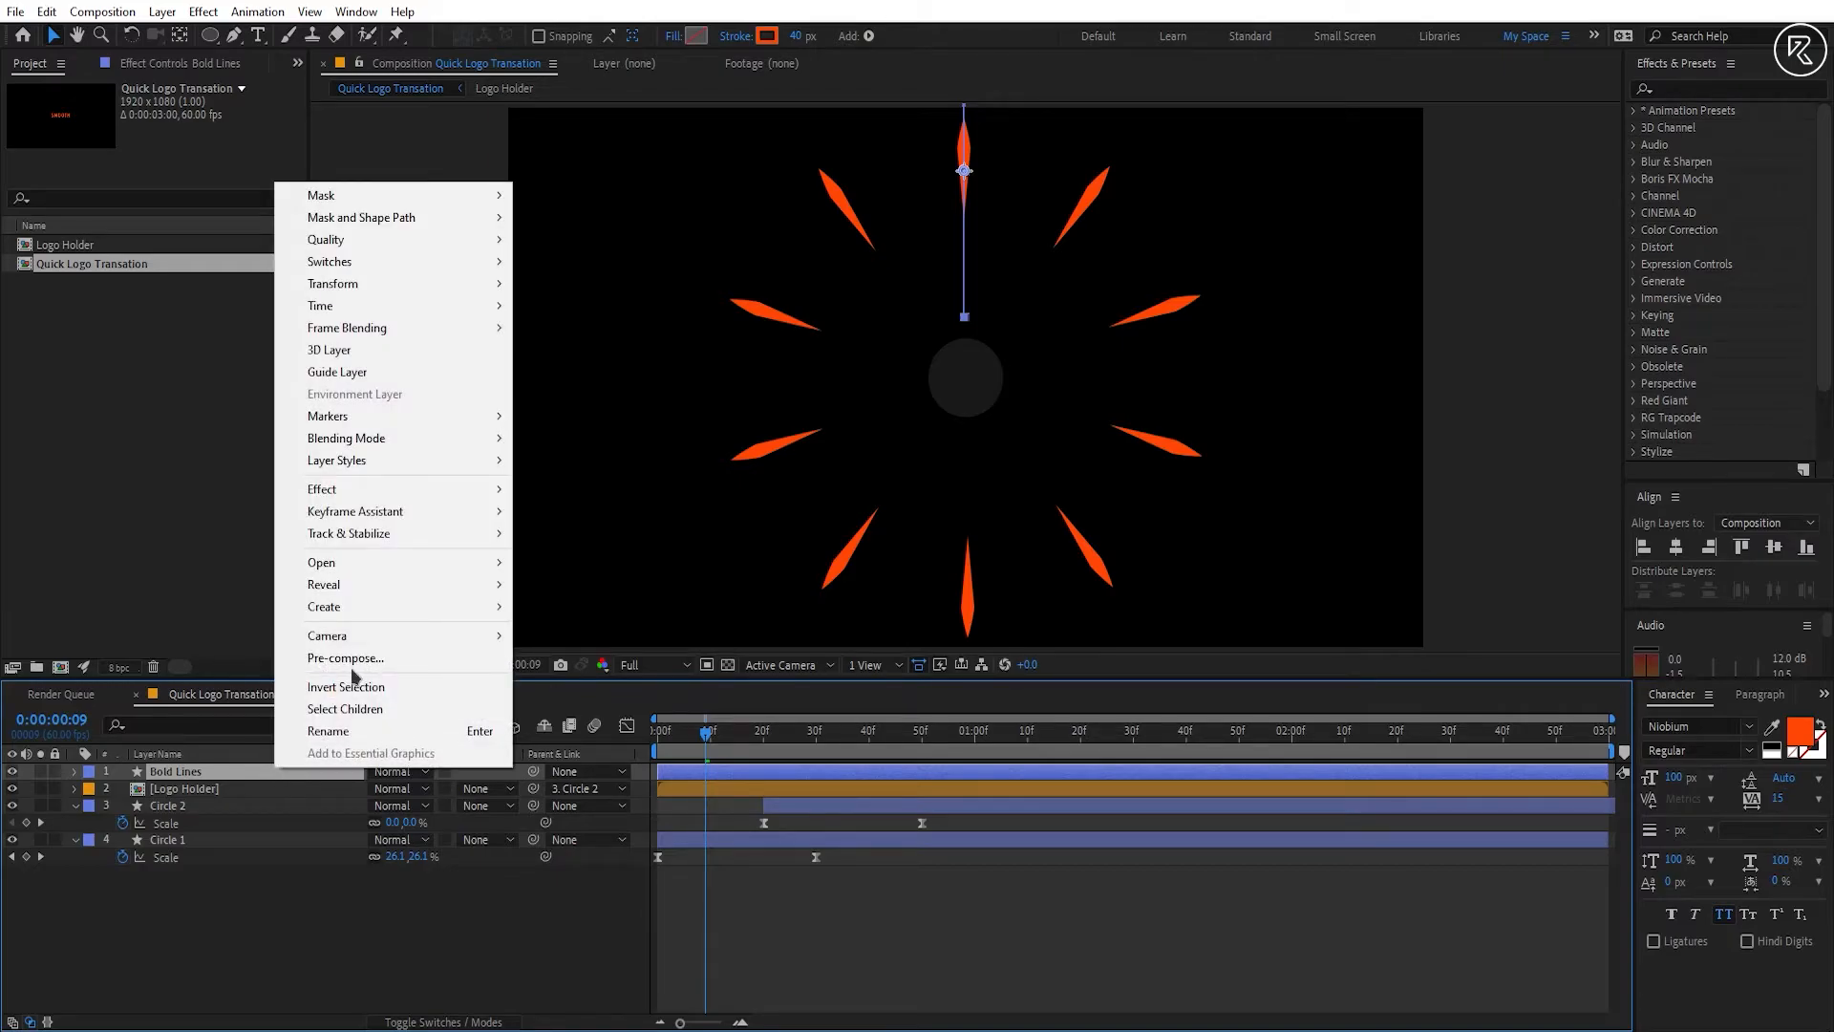
mouse_move(462, 461)
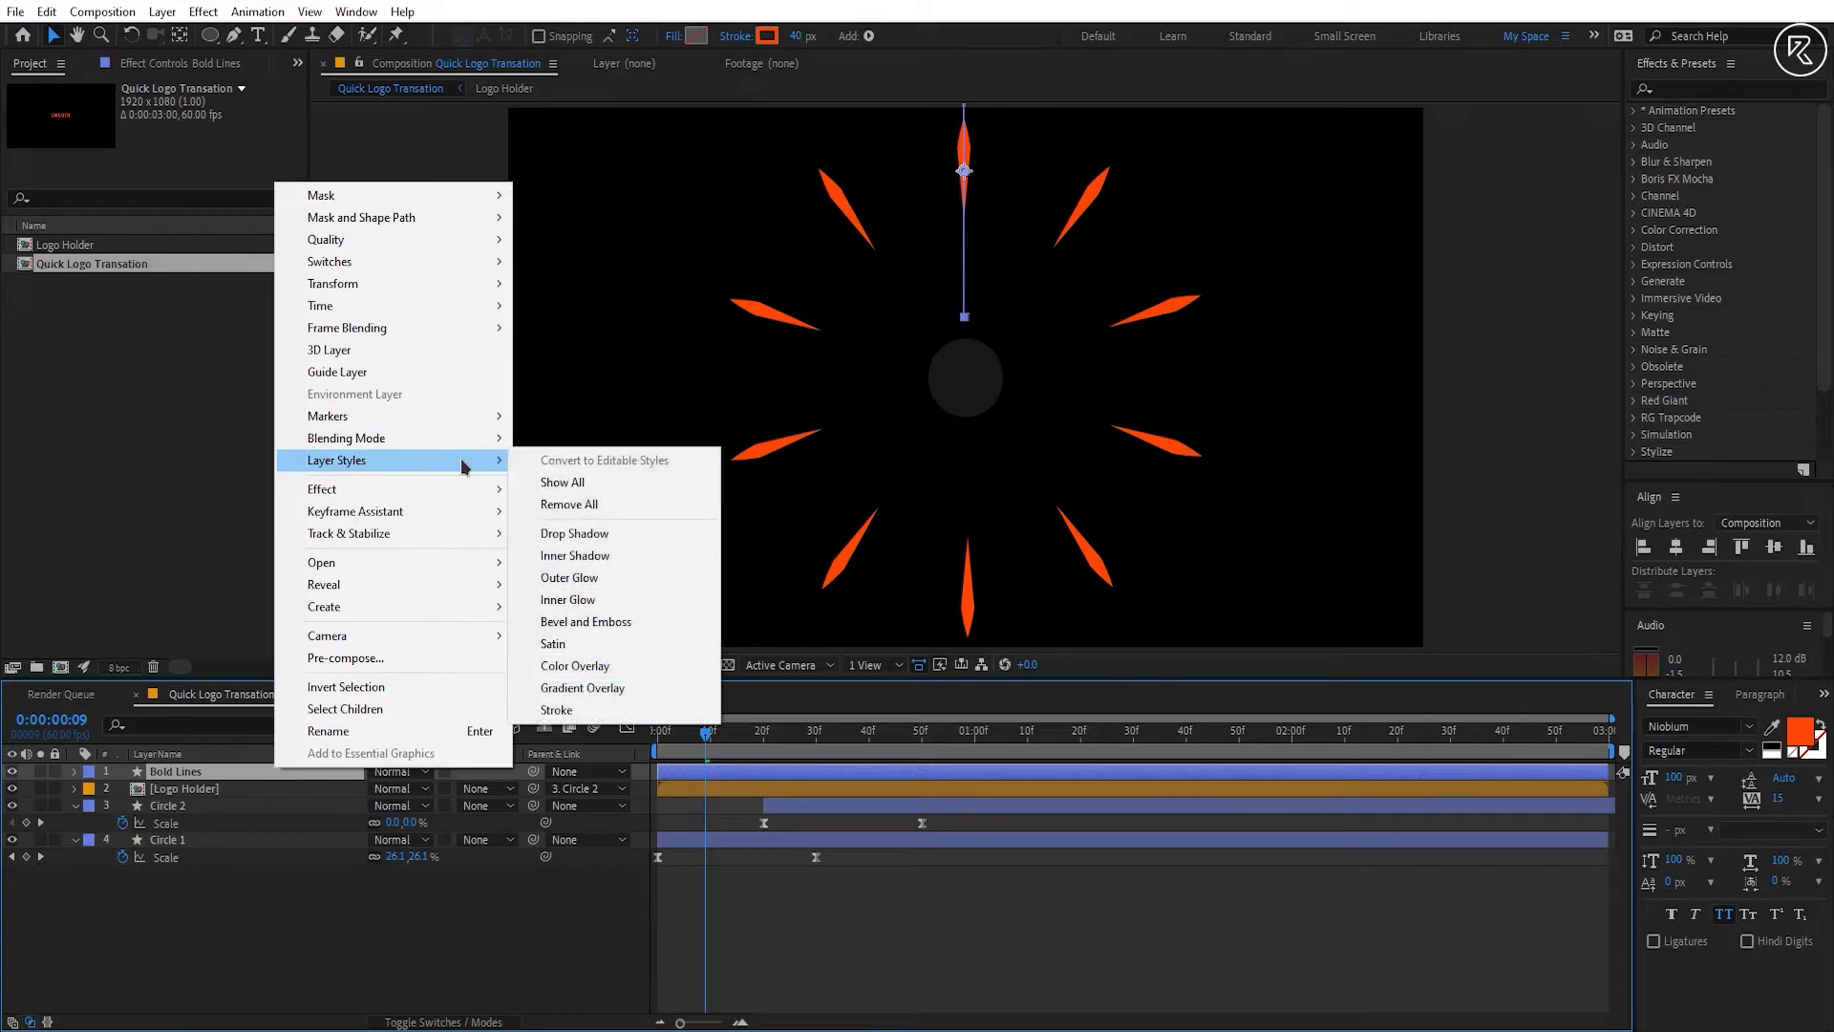
click(599, 577)
scroll(263, 874, down, 1)
click(108, 954)
scroll(113, 957, down, 3)
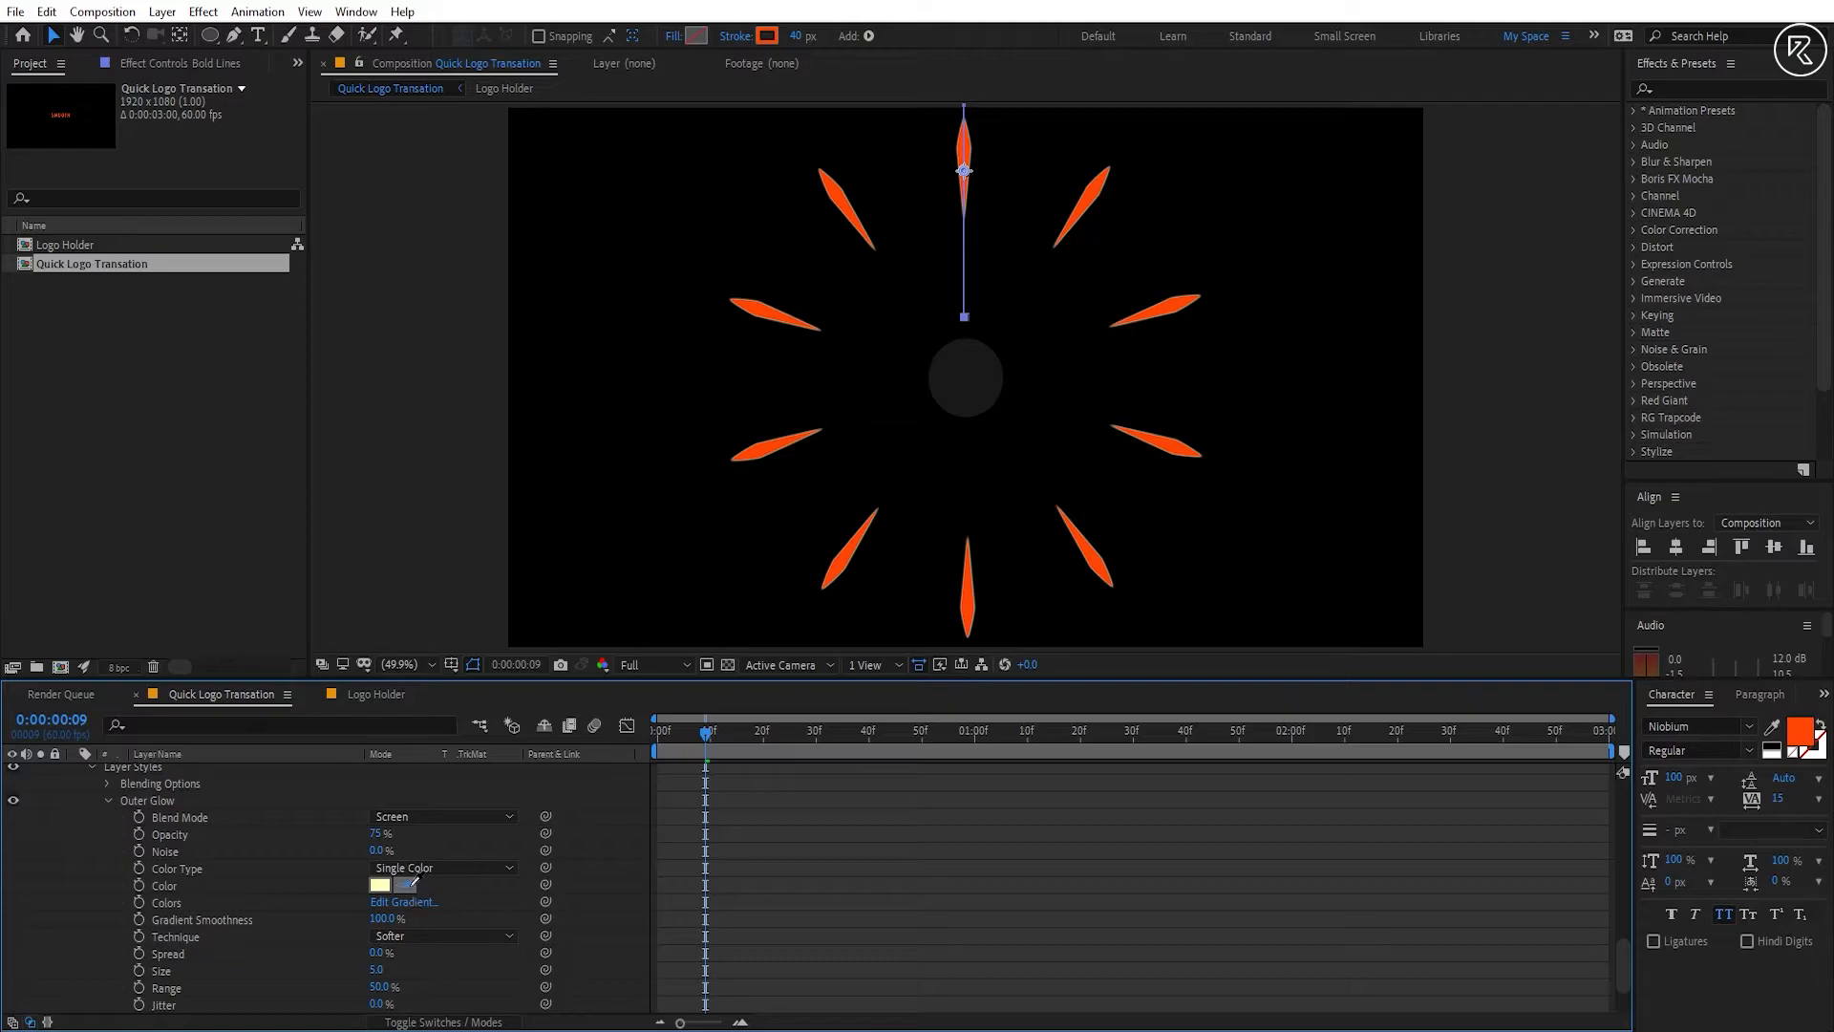
Step: Sample the lines' orange as the Outer Glow color, set its blend mode to Normal and its size to 10
click(769, 444)
click(447, 817)
click(468, 179)
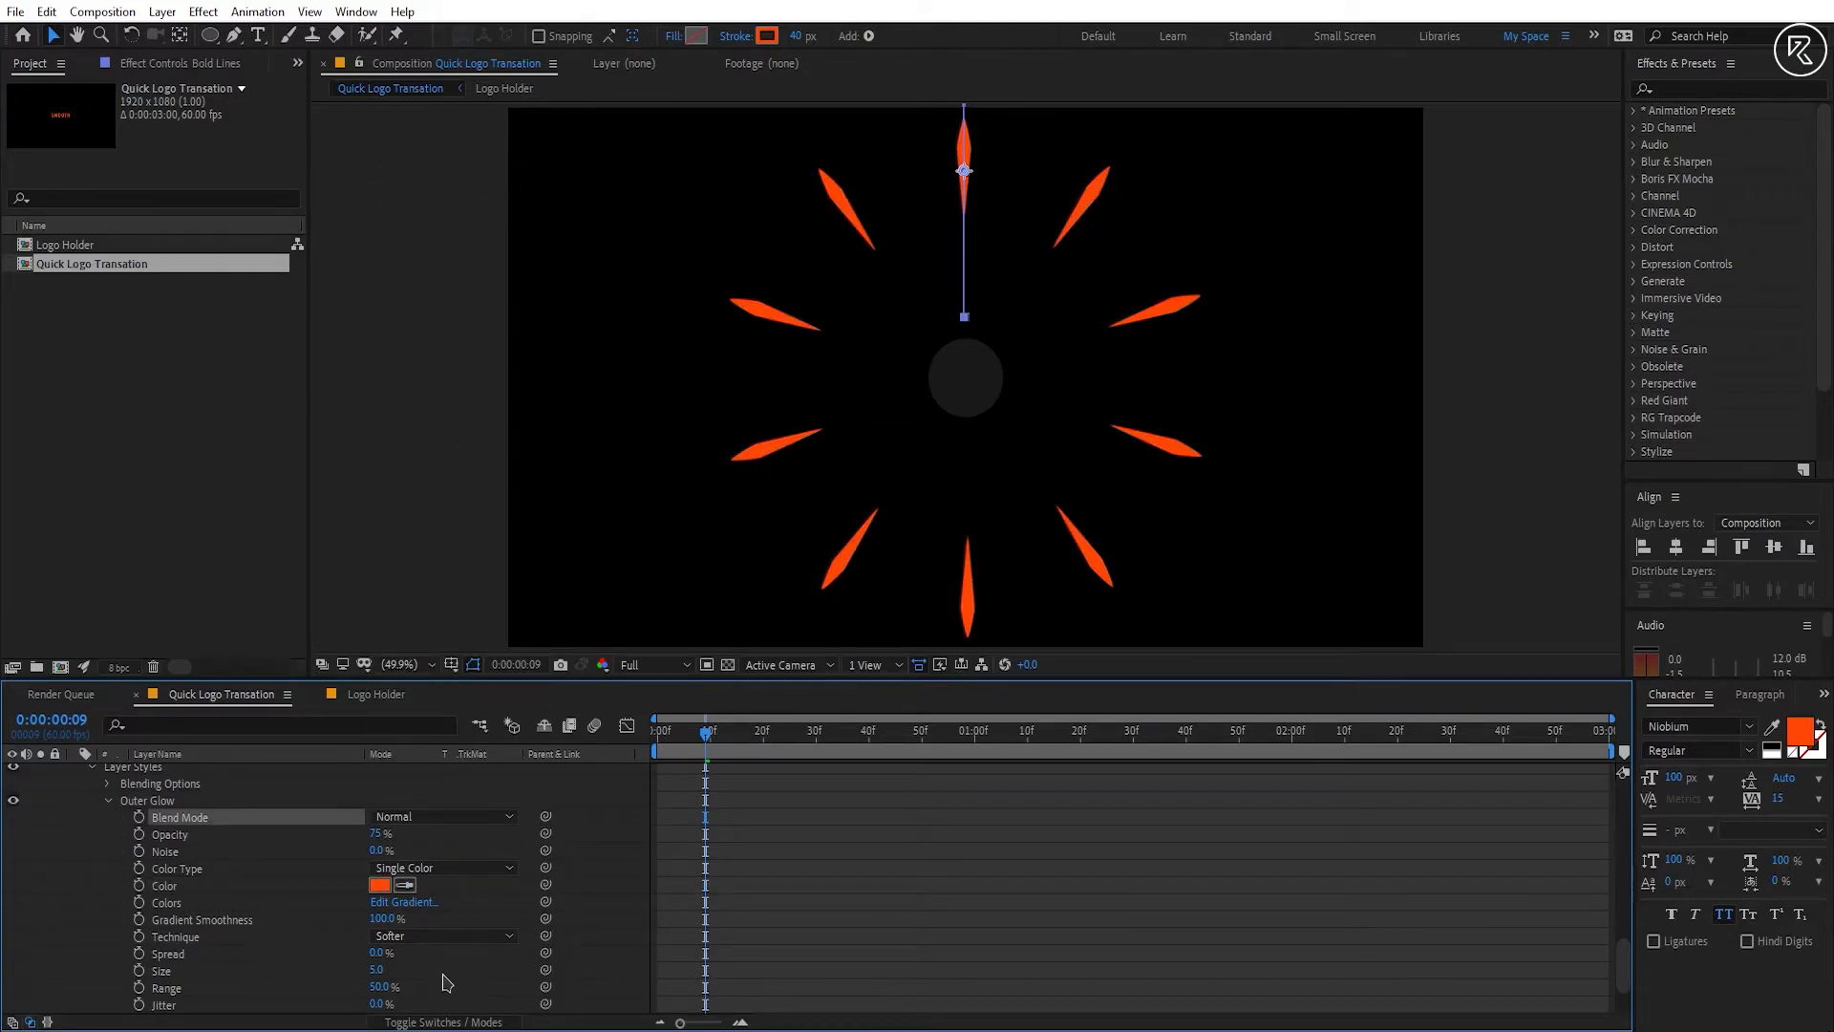
text(10)
key(Return)
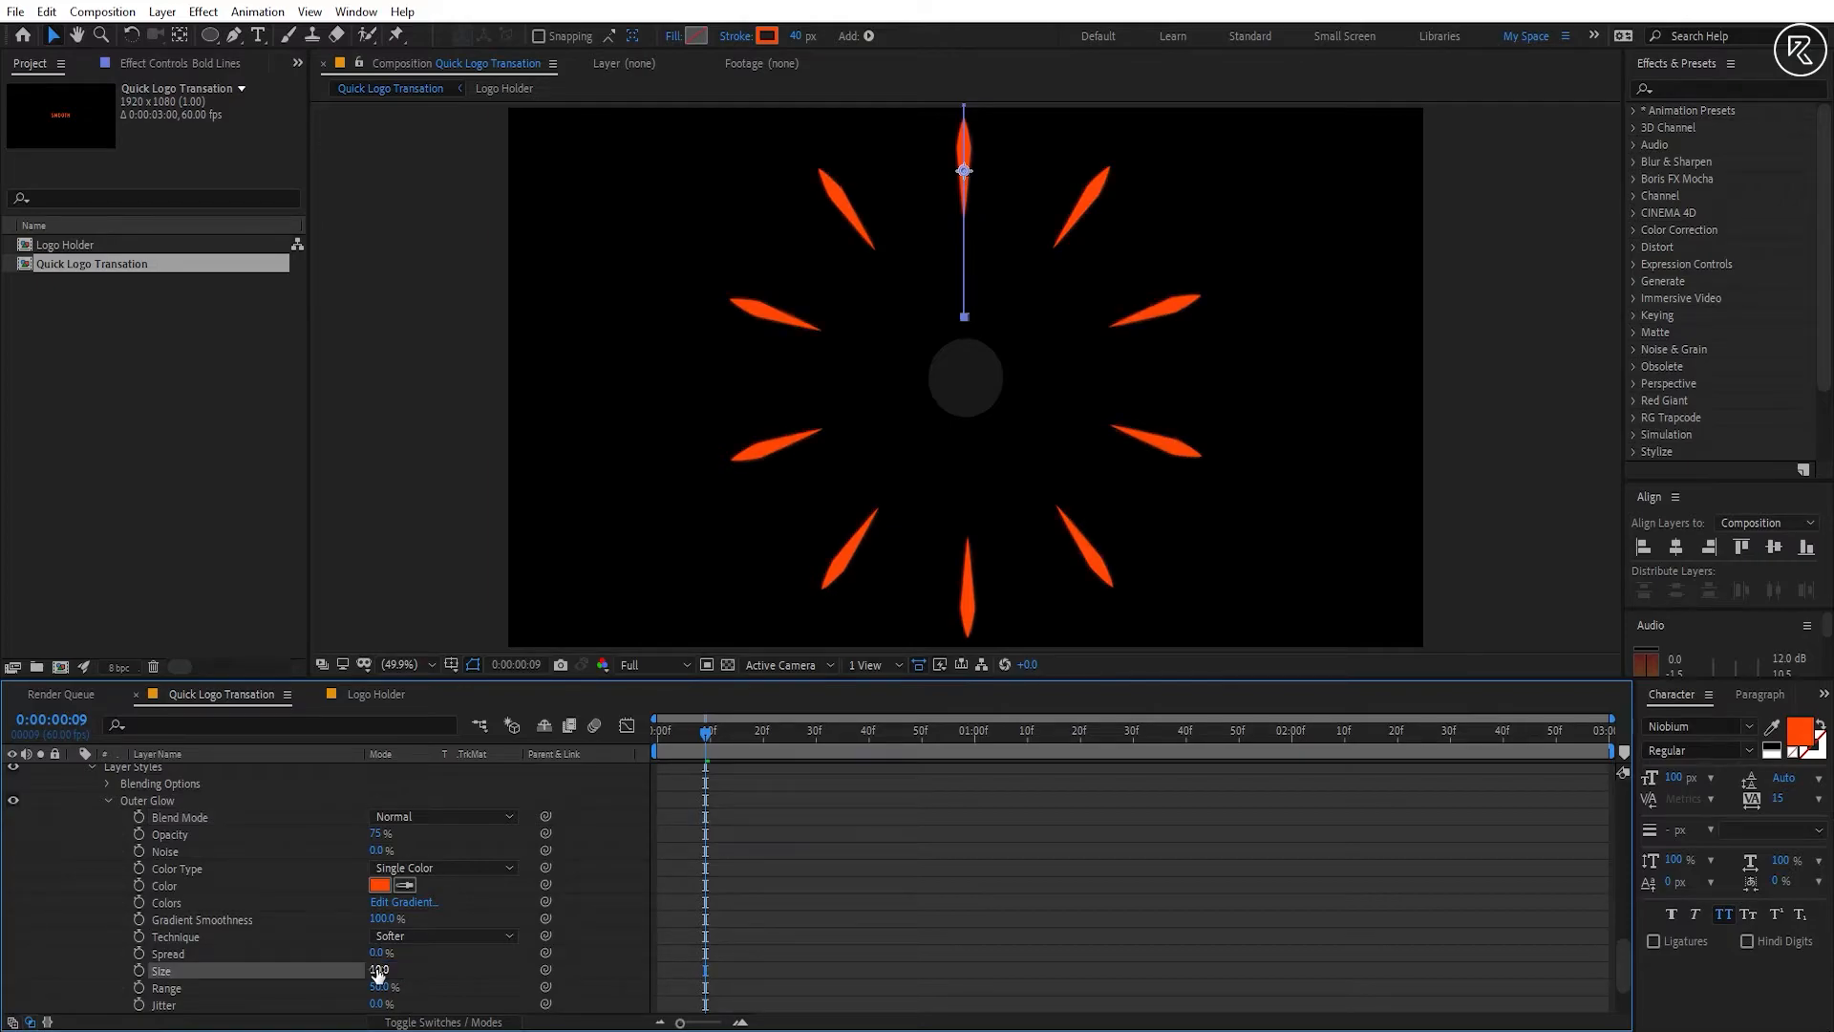
Step: Show only the keyframed properties of Bold Lines and trim the layer's end to frame 20
scroll(254, 892, up, 10)
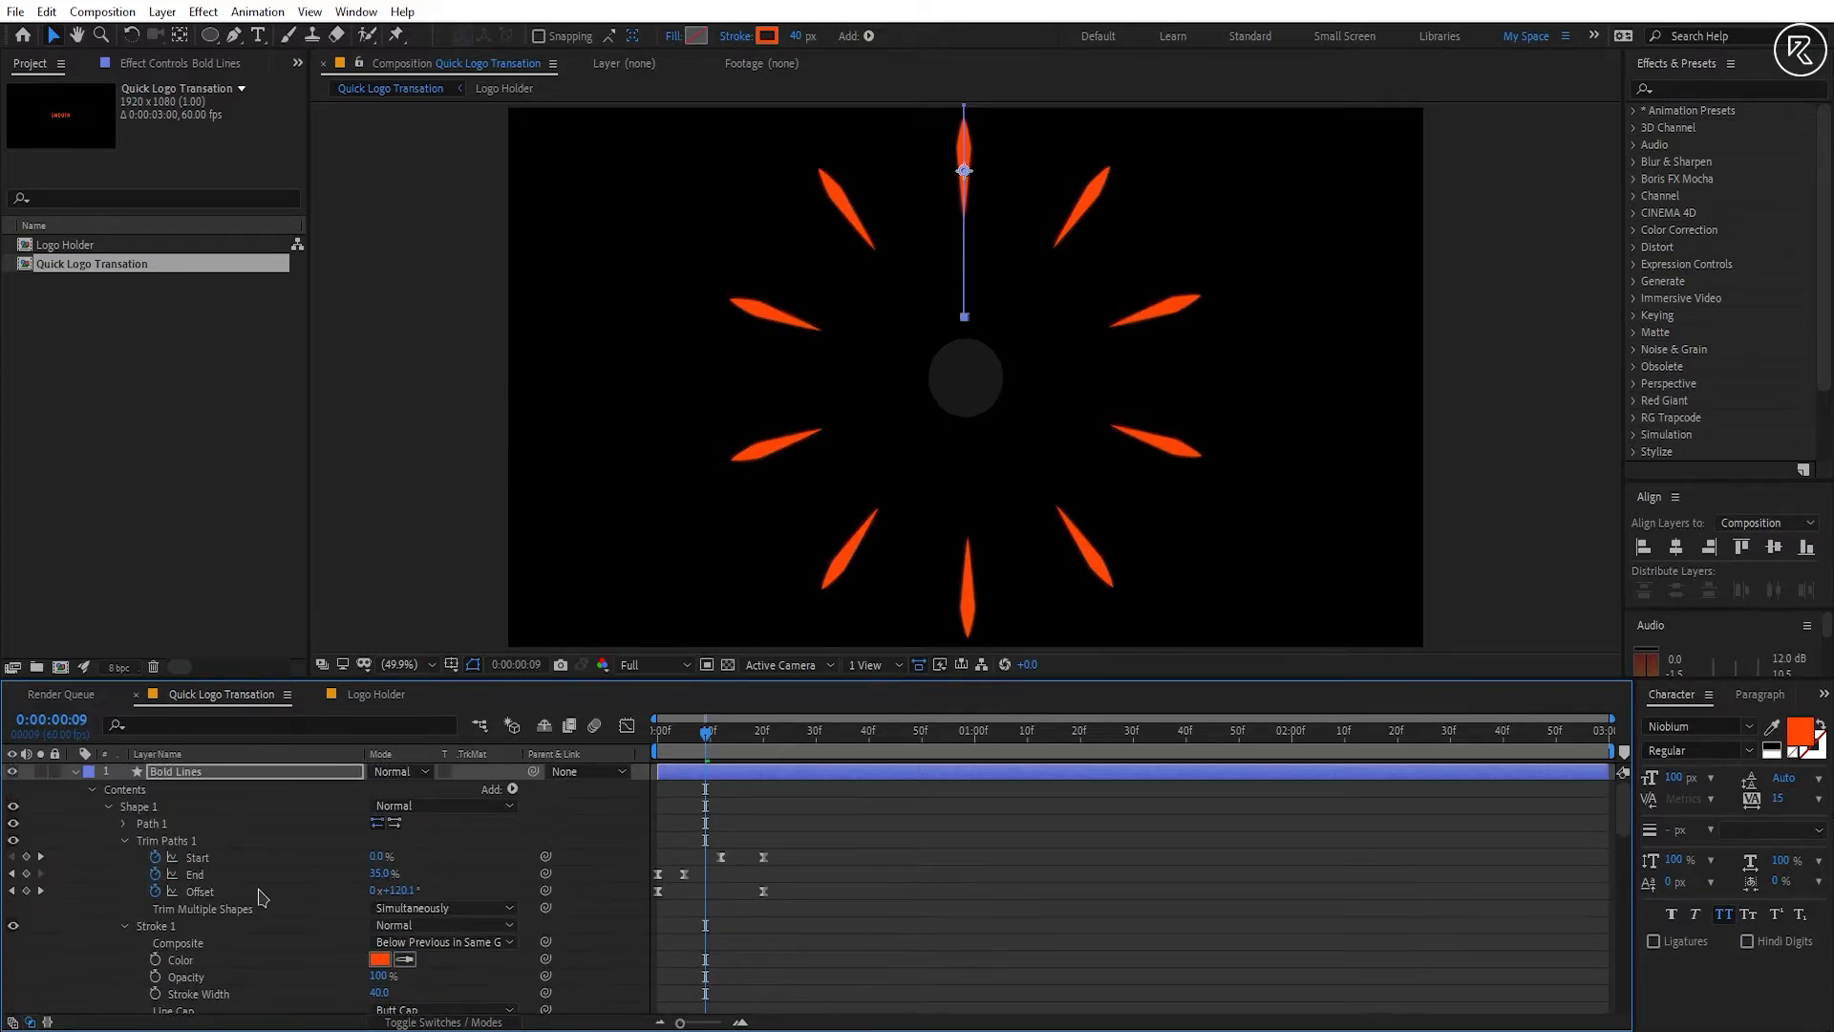
click(75, 773)
key(u)
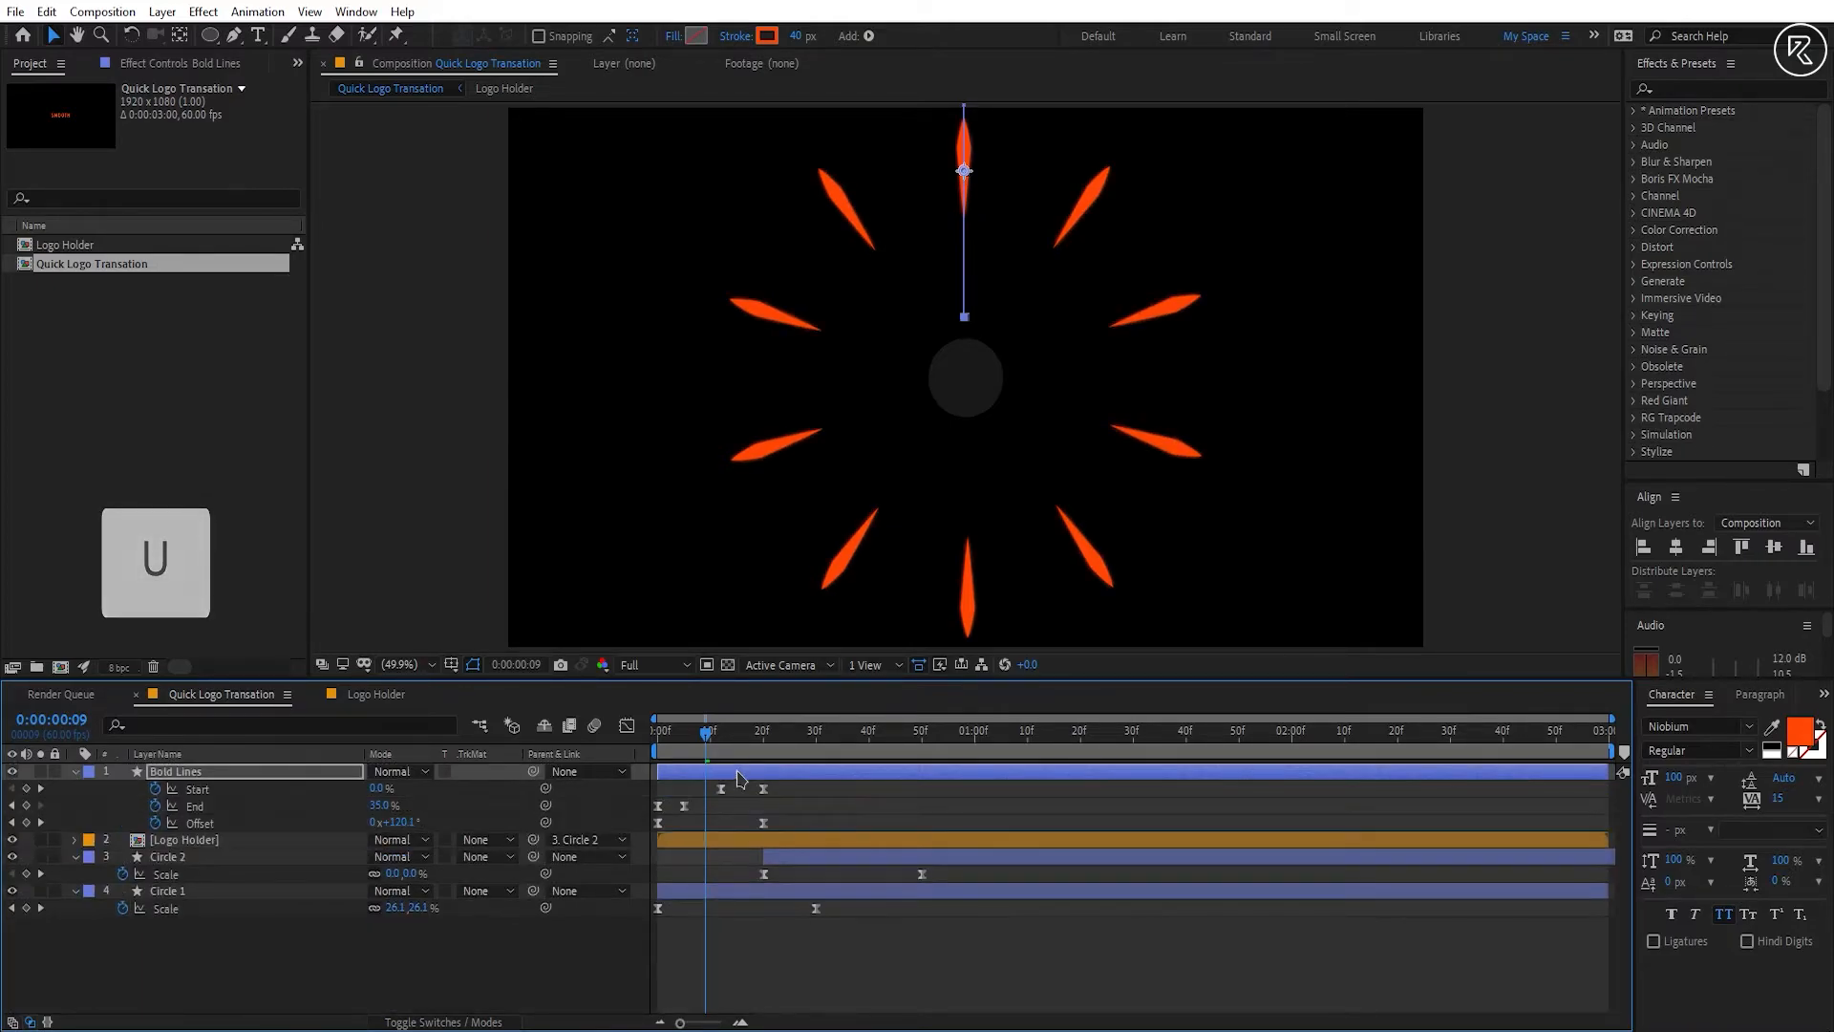
click(763, 753)
click(763, 755)
key(alt+bracketright)
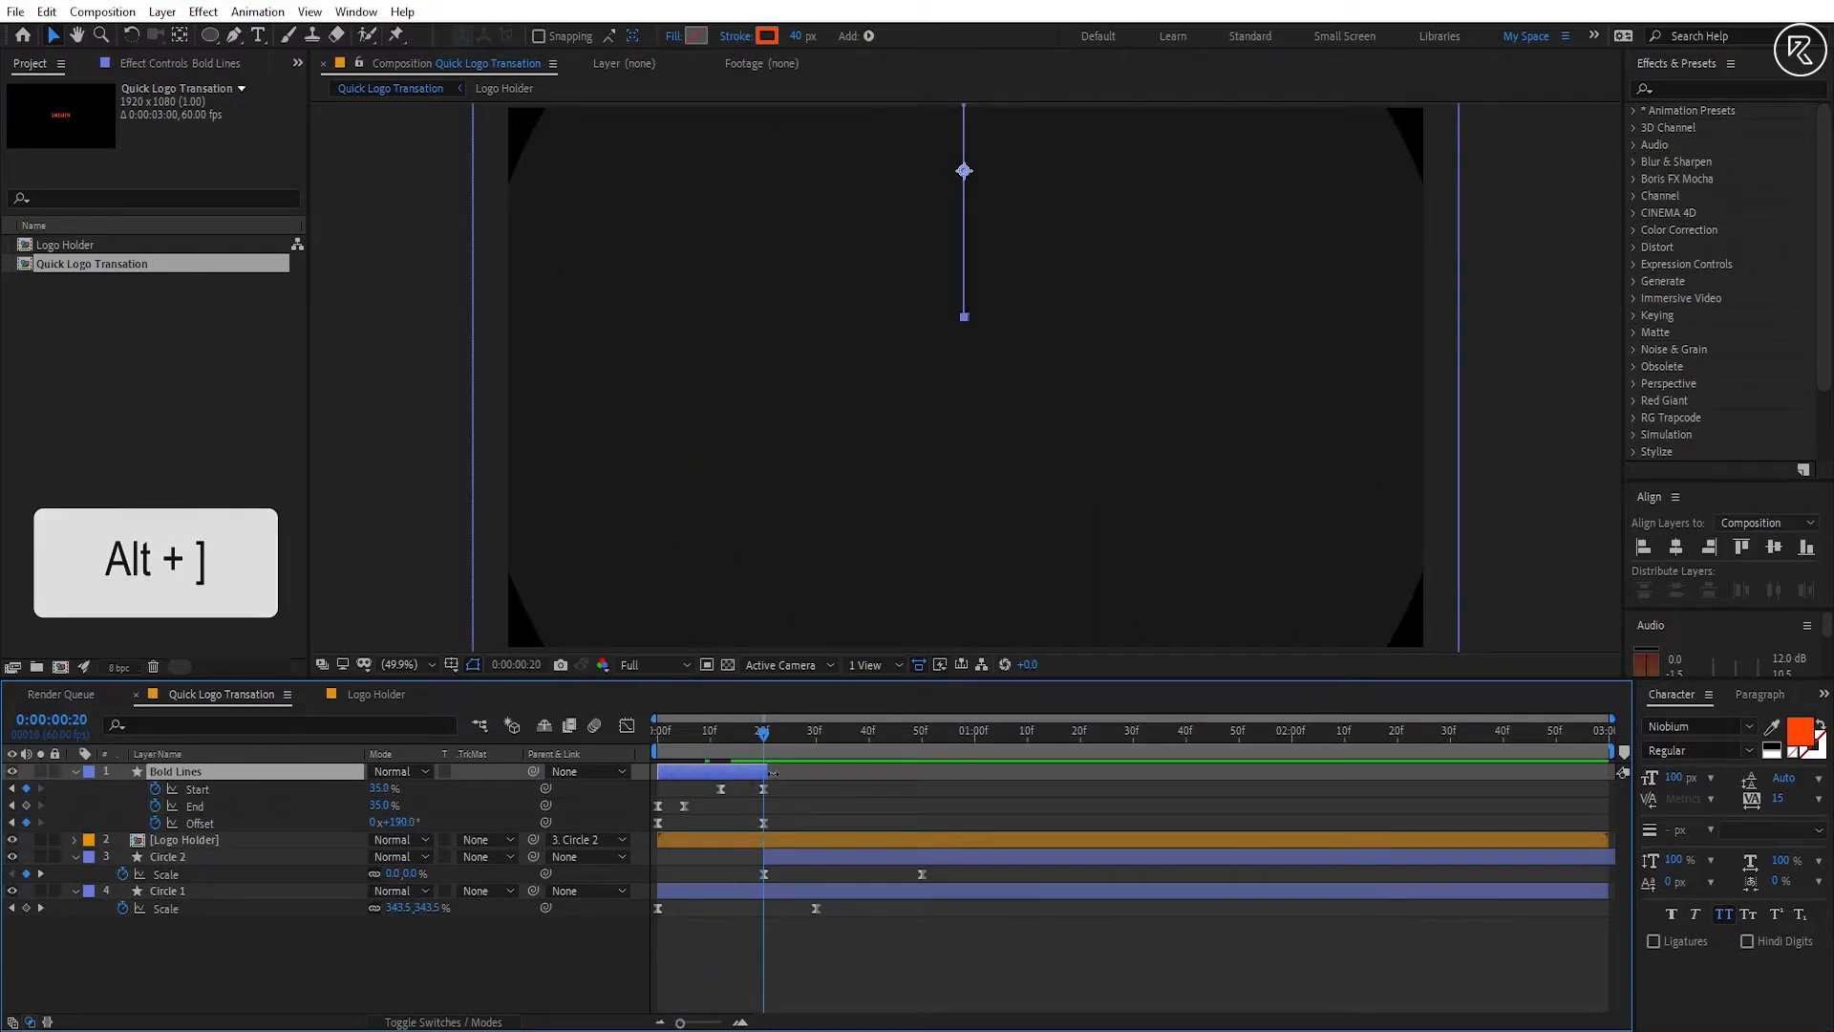
Step: Duplicate the Bold Lines layer and name the copy Thin Lines
key(ctrl+d)
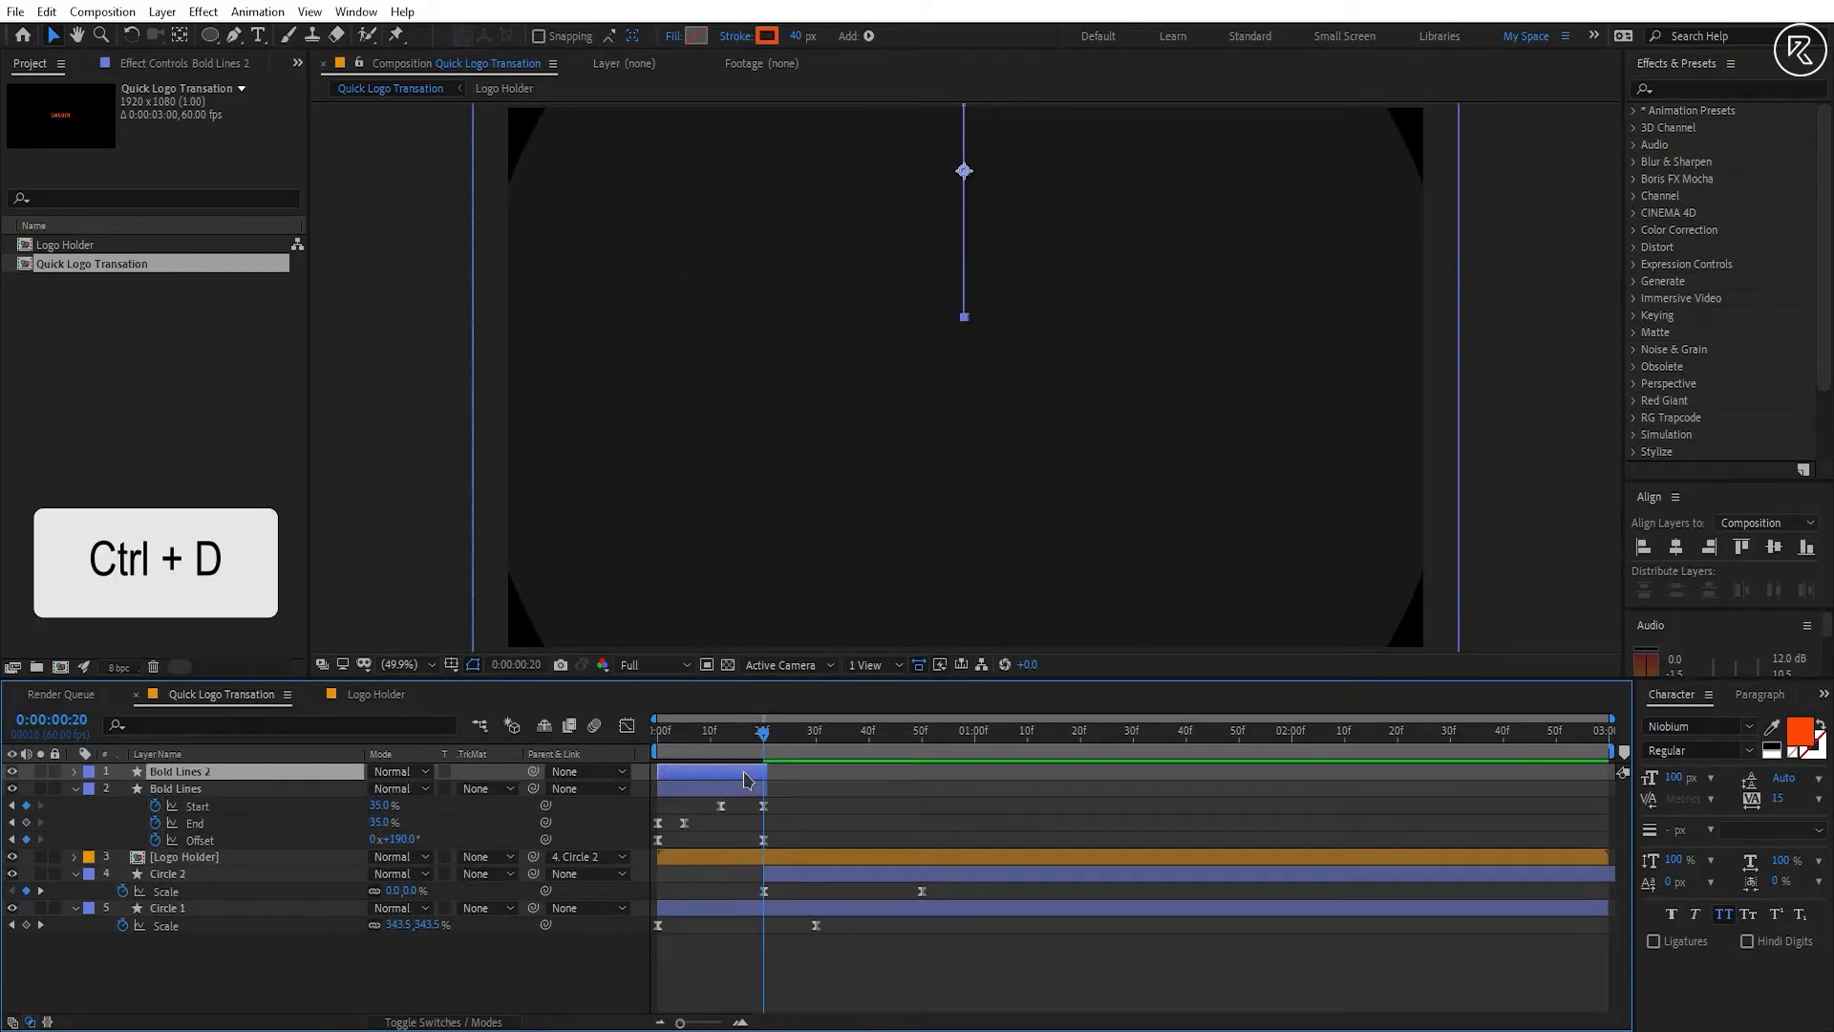
key(Return)
text(Thin Lines)
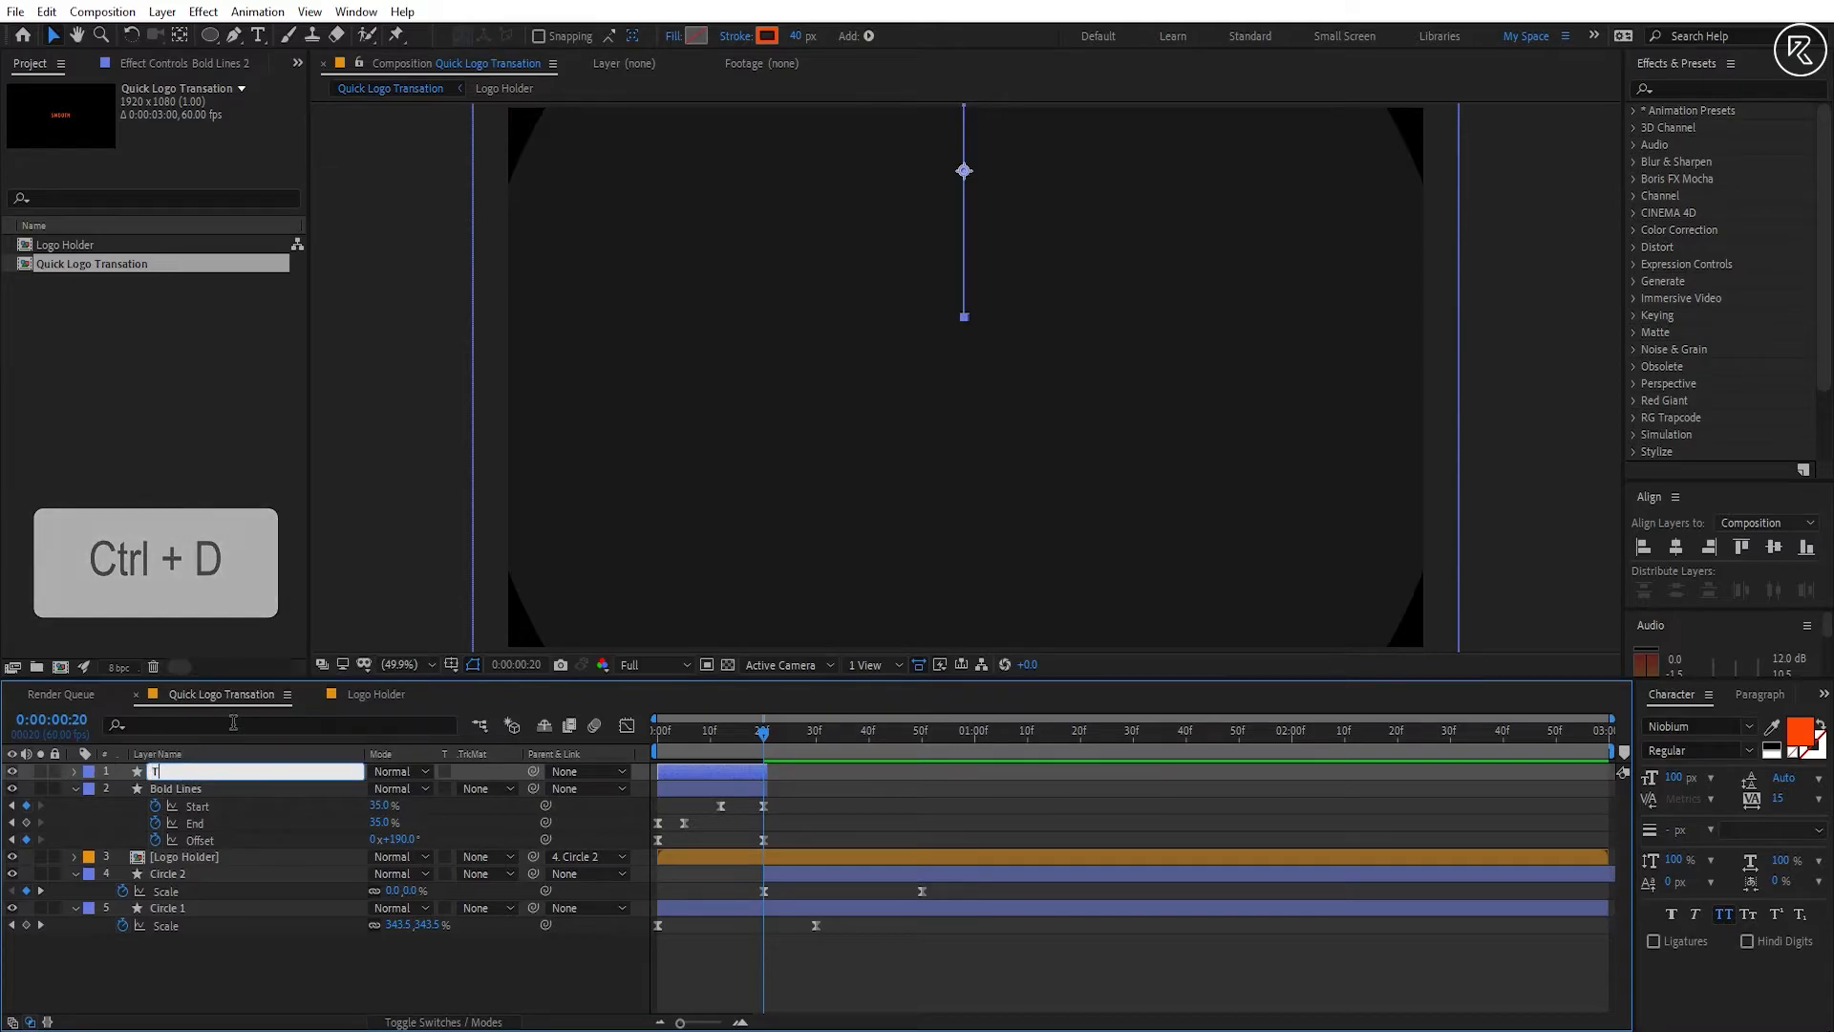
key(Return)
Step: Shift the Thin Lines layer to start at frame 8 and set its stroke width to 10 px
click(700, 736)
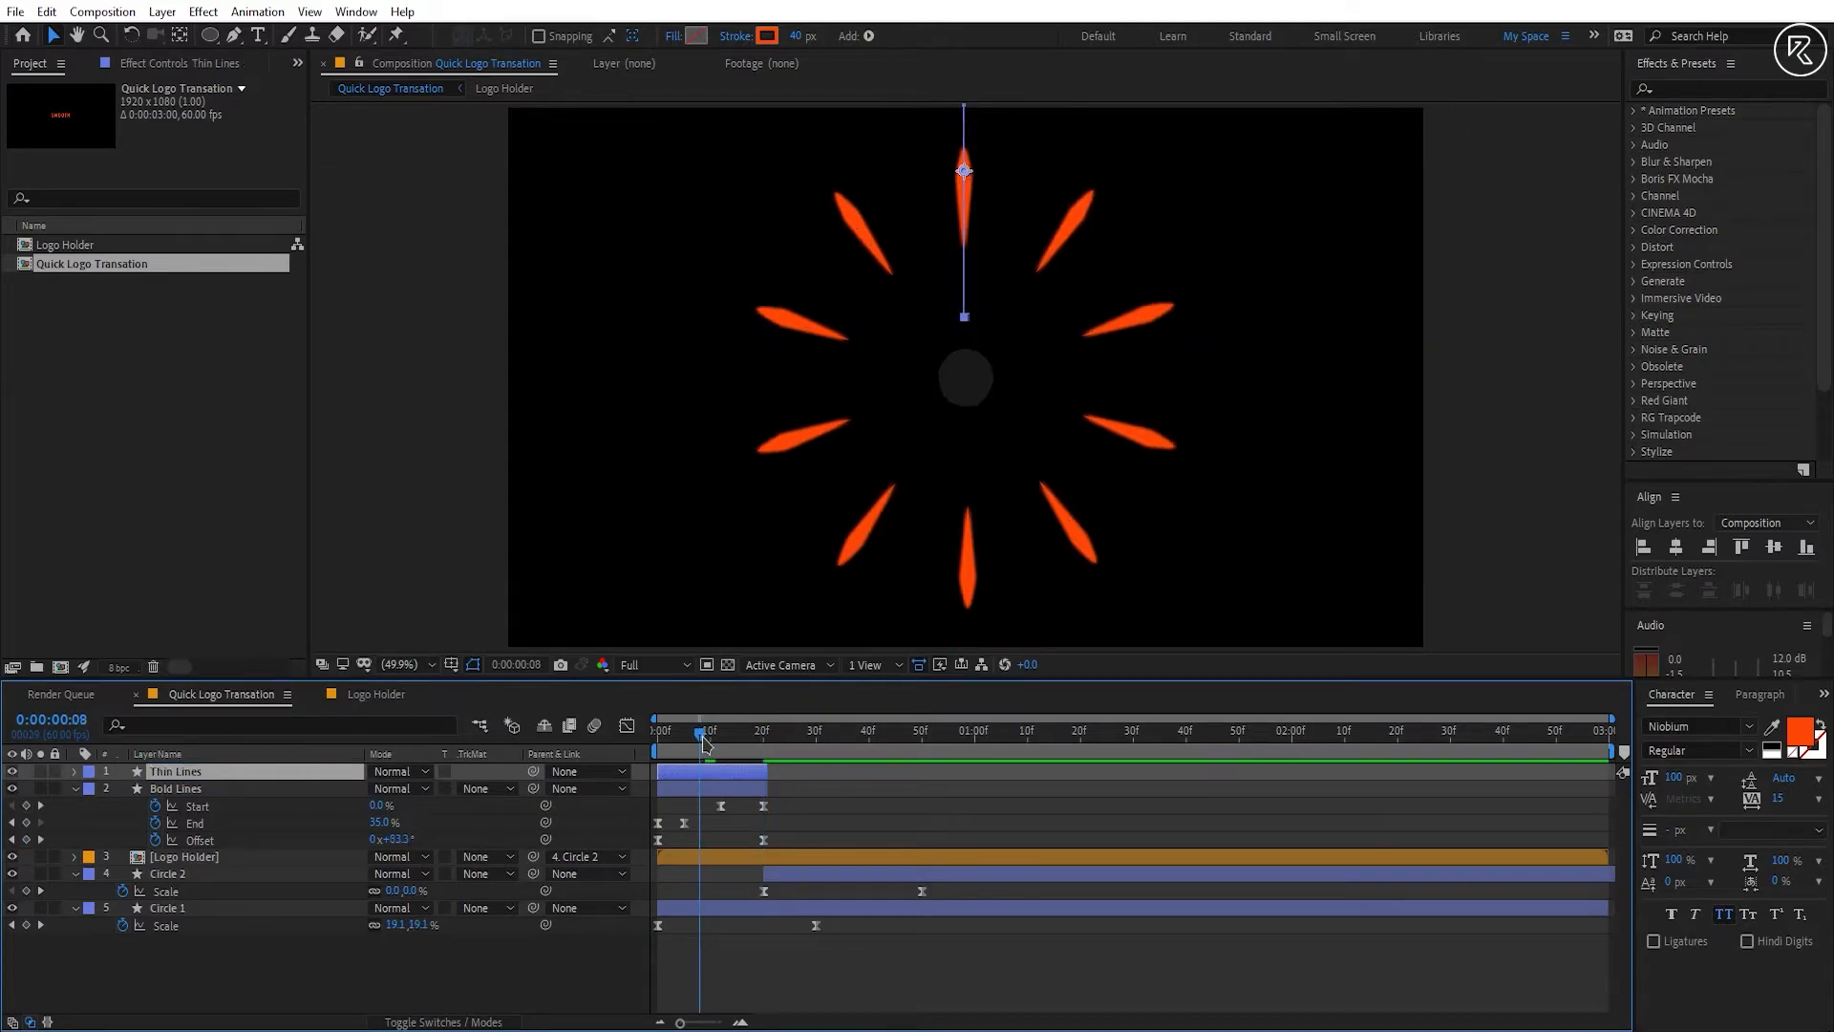
drag(698, 787, 737, 759)
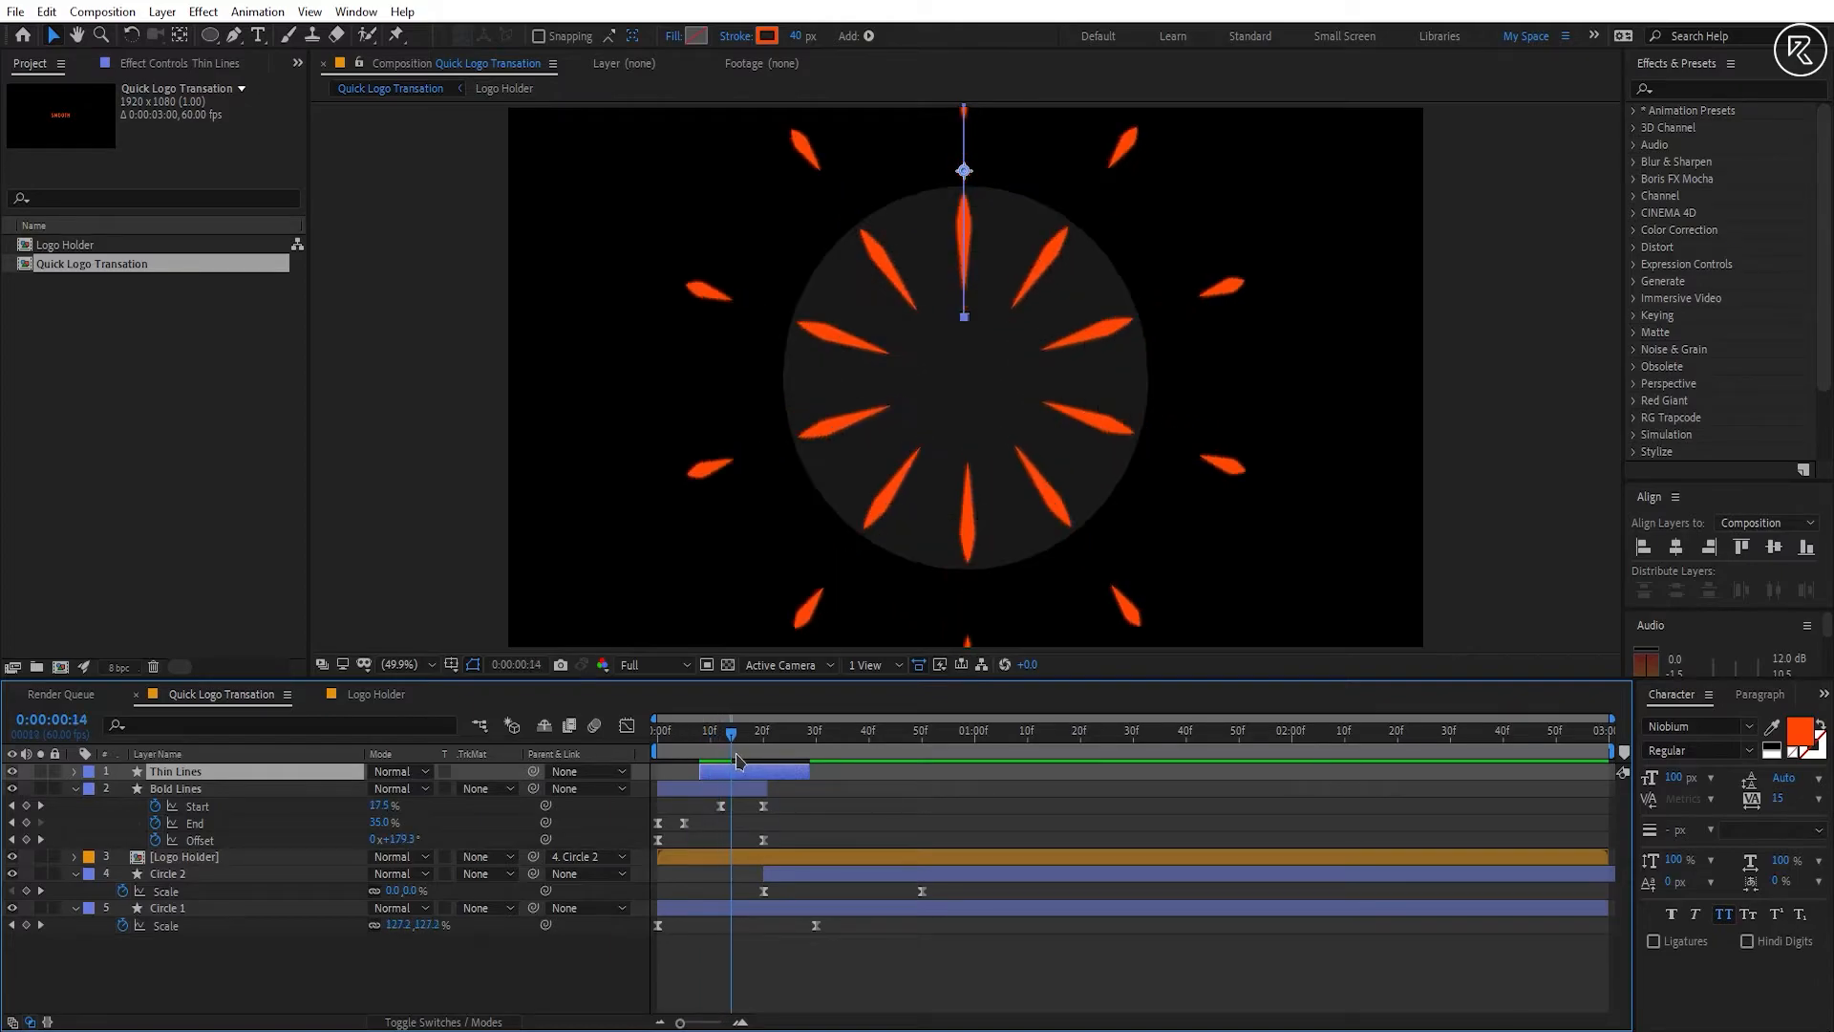
click(798, 50)
text(10)
key(Return)
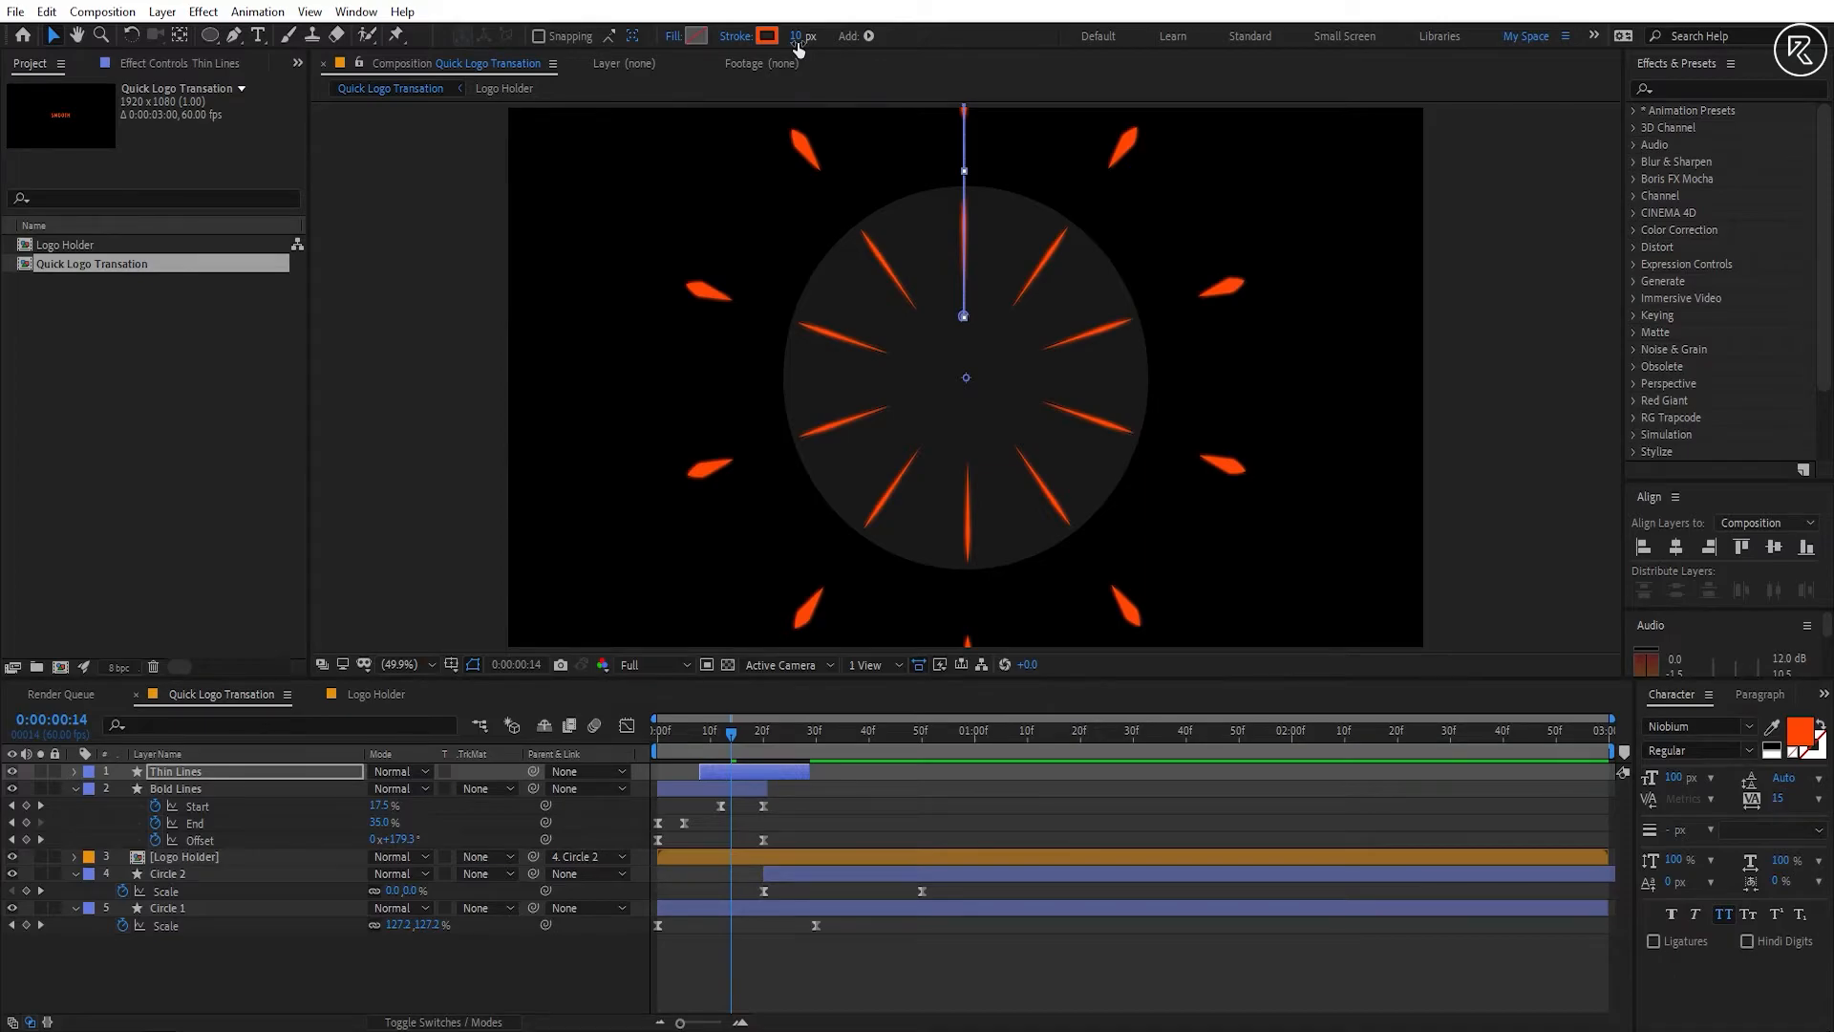
Step: Show the composition guides and move the Thin Lines anchor point to the composition's center
click(880, 770)
key(apostrophe)
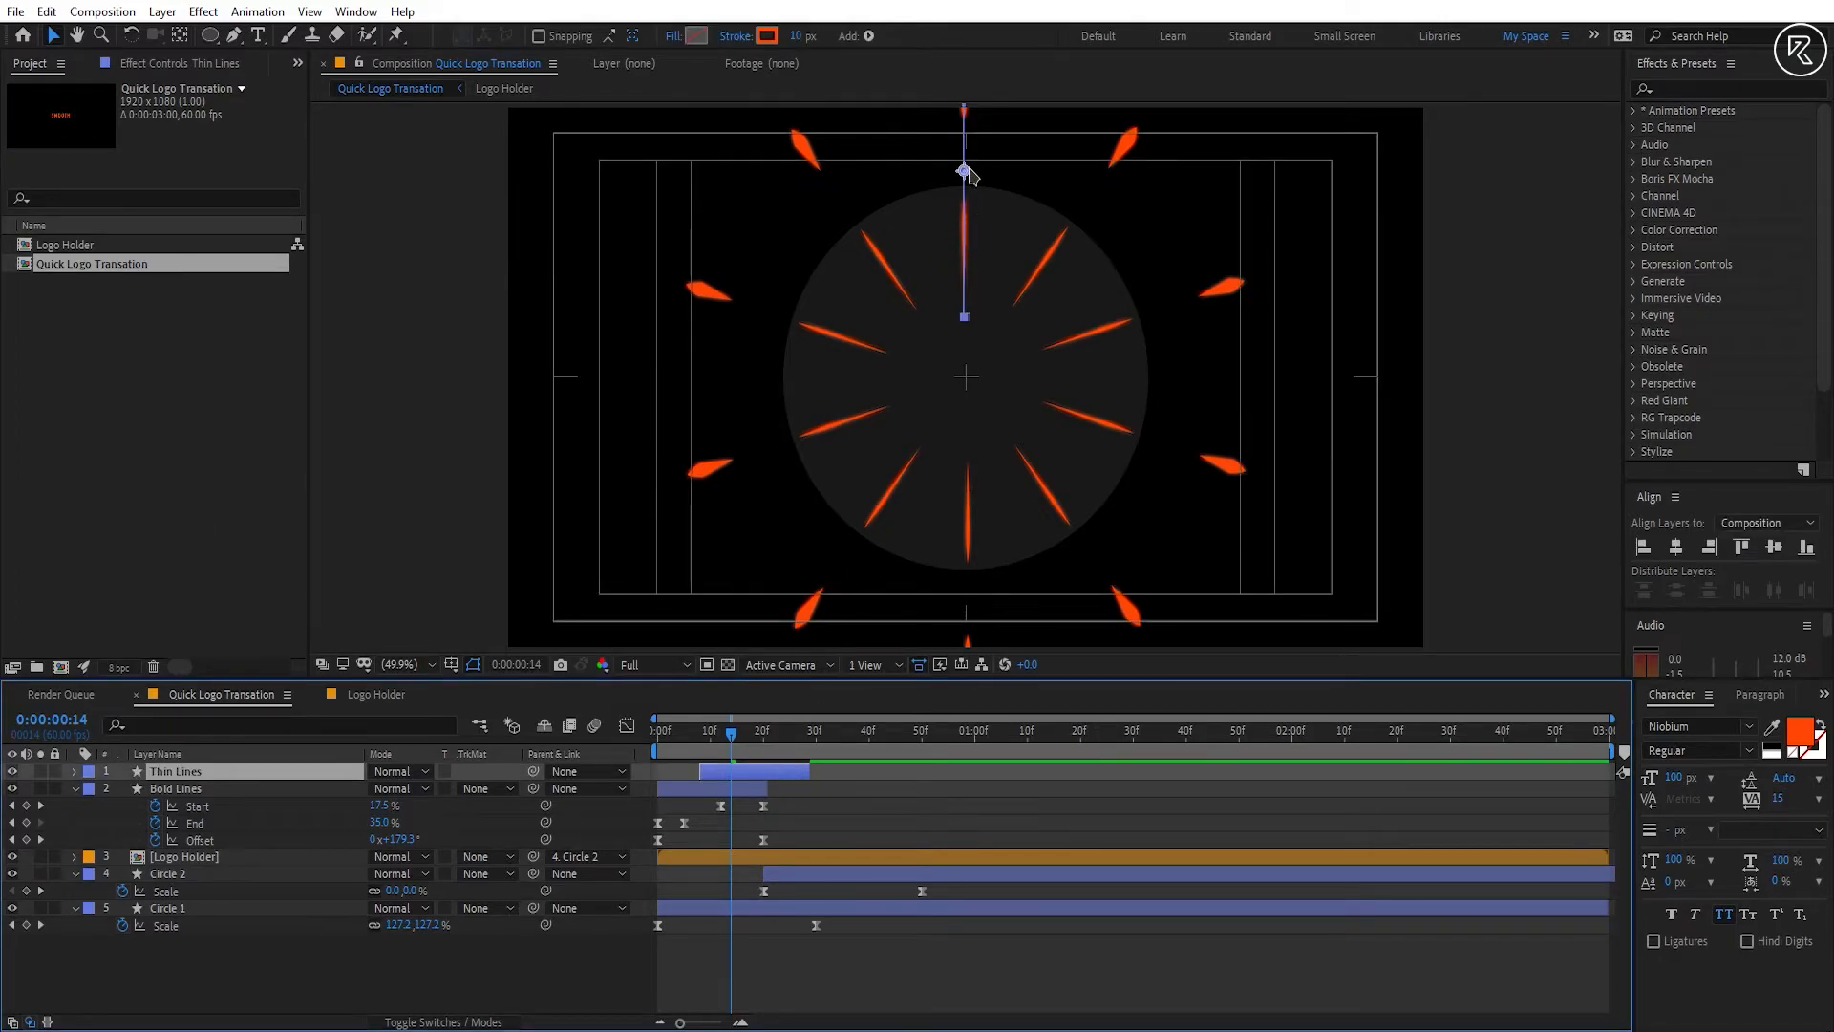
key(y)
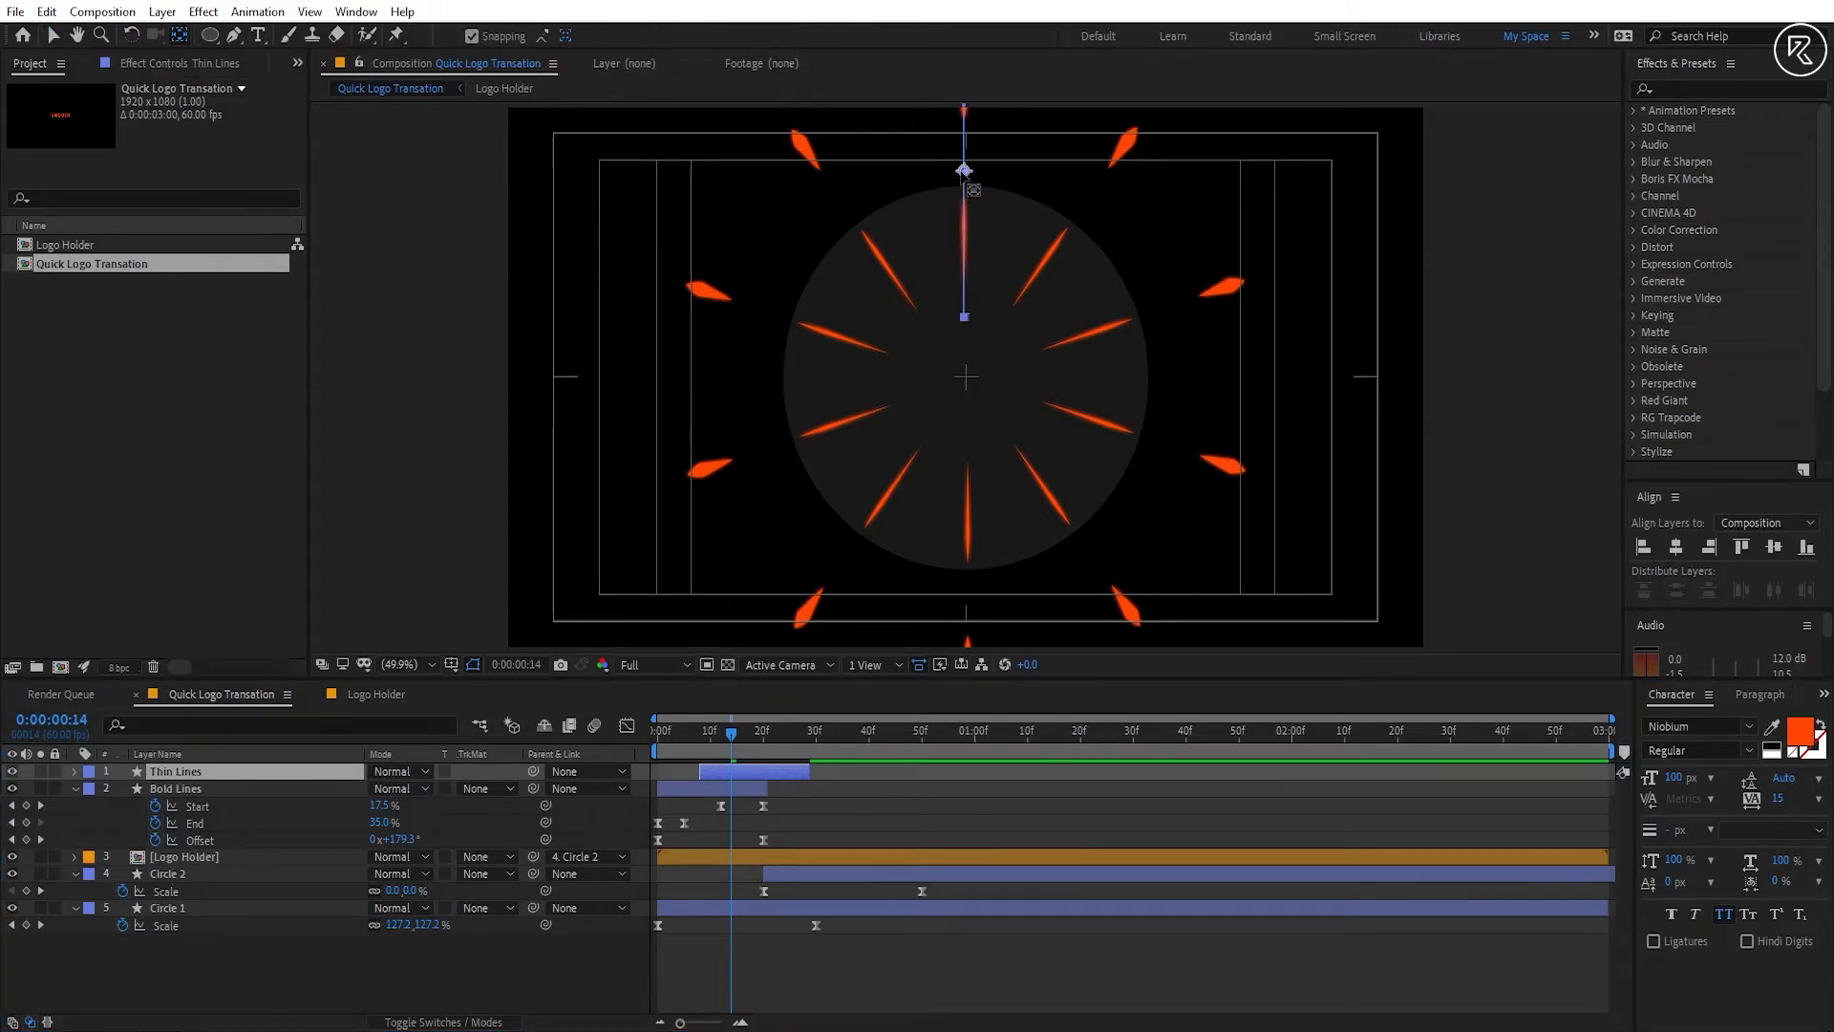
drag(966, 373, 967, 373)
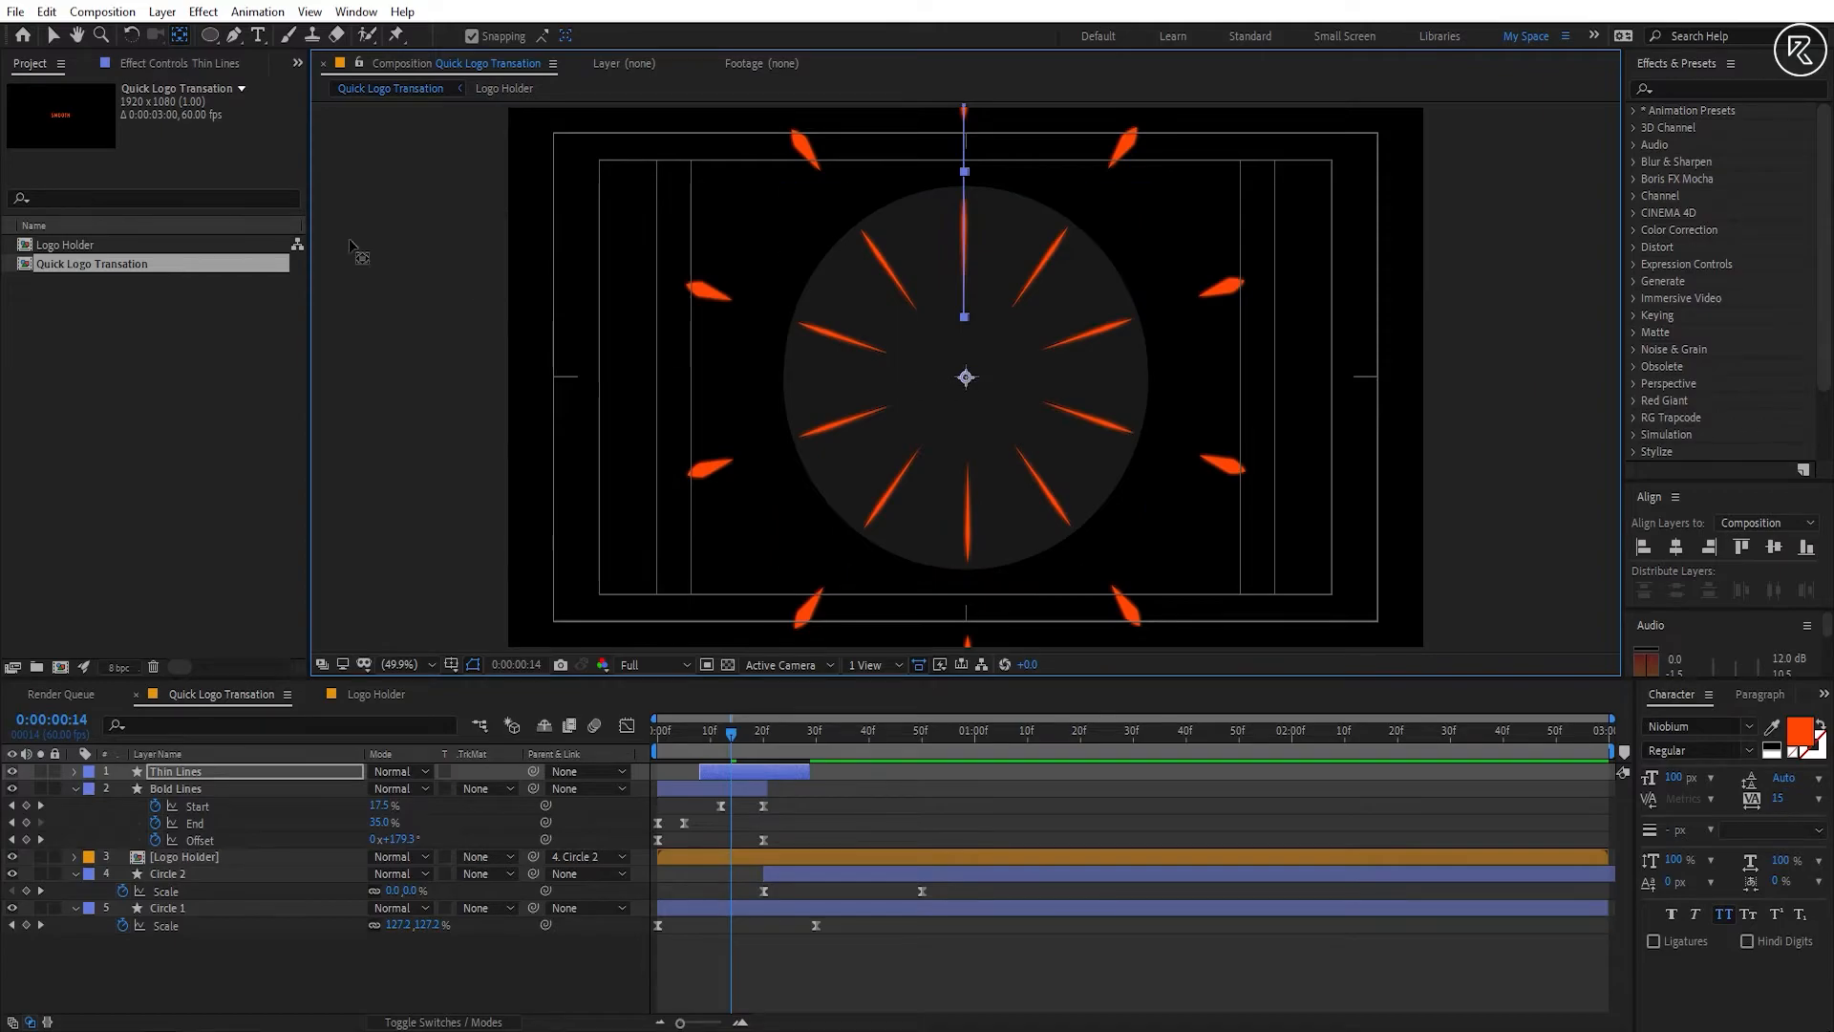
click(52, 34)
Step: Set the Thin Lines layer's rotation to 20°
key(r)
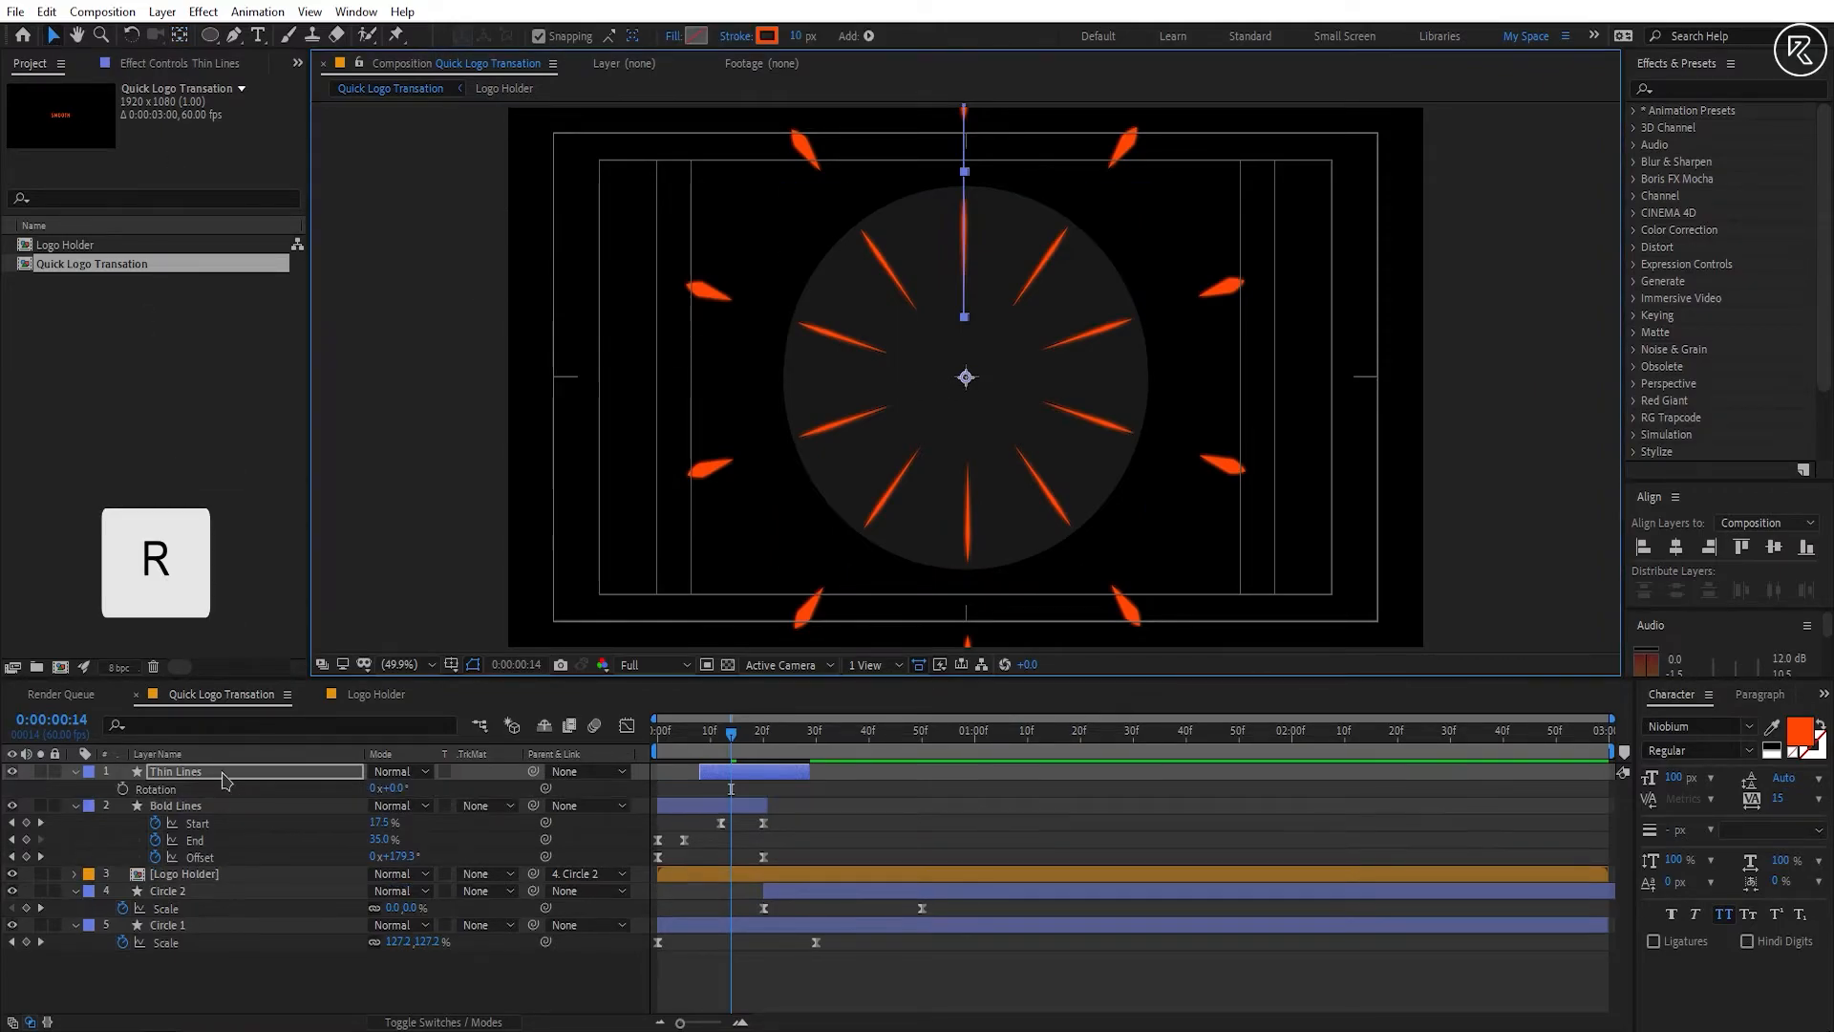
click(394, 788)
text(20)
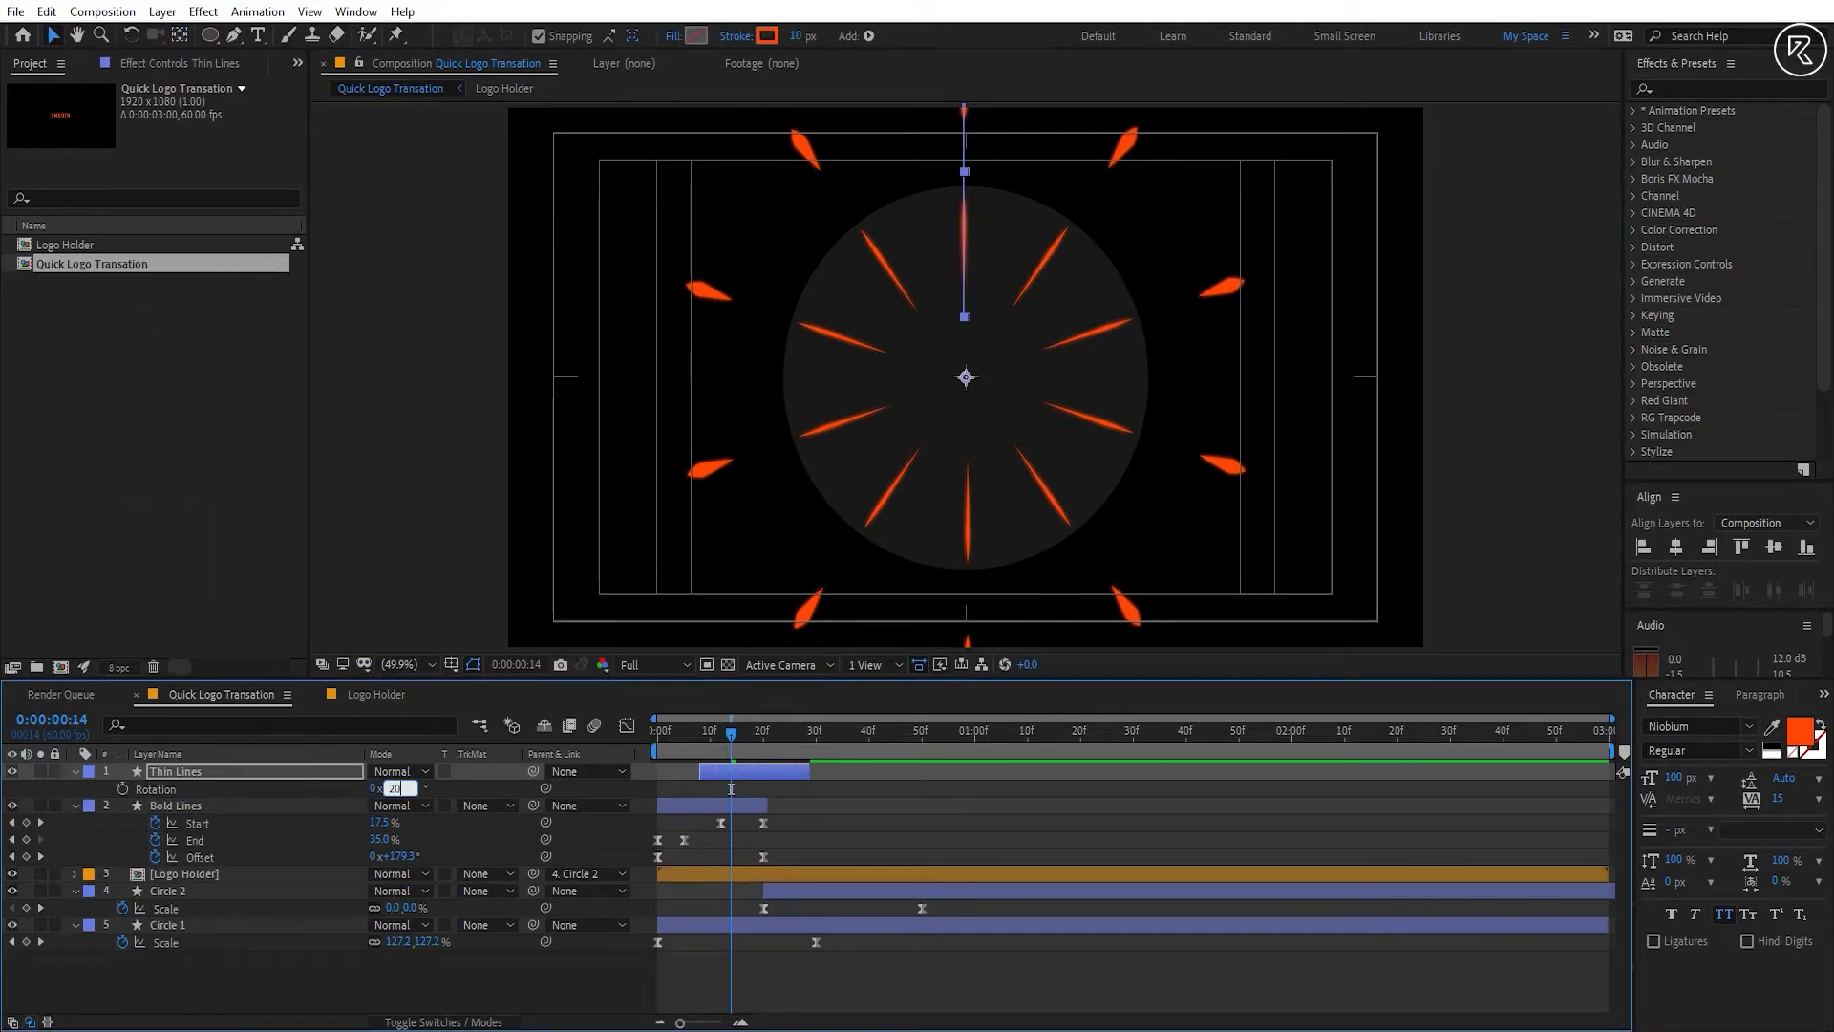
key(Return)
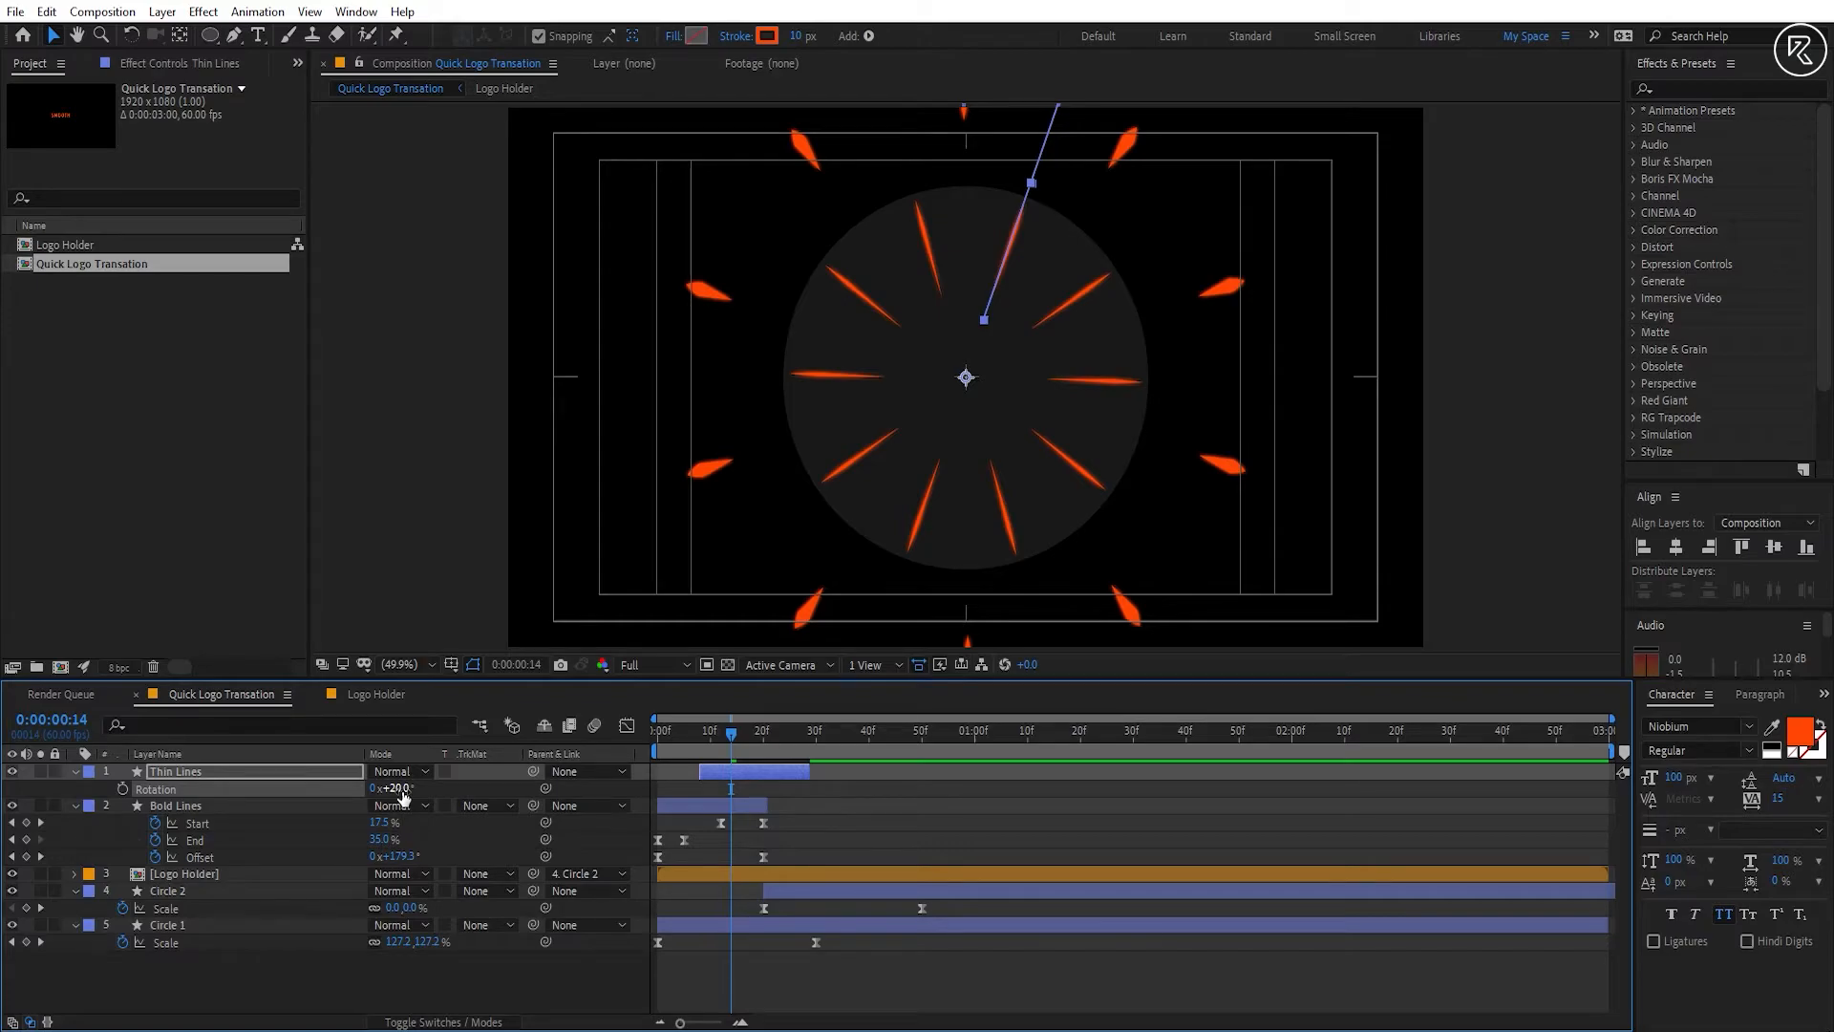
Step: Hide the guides, preview the transition from the first frame and scrub through the line bursts to frame 33
drag(682, 733, 641, 741)
key(apostrophe)
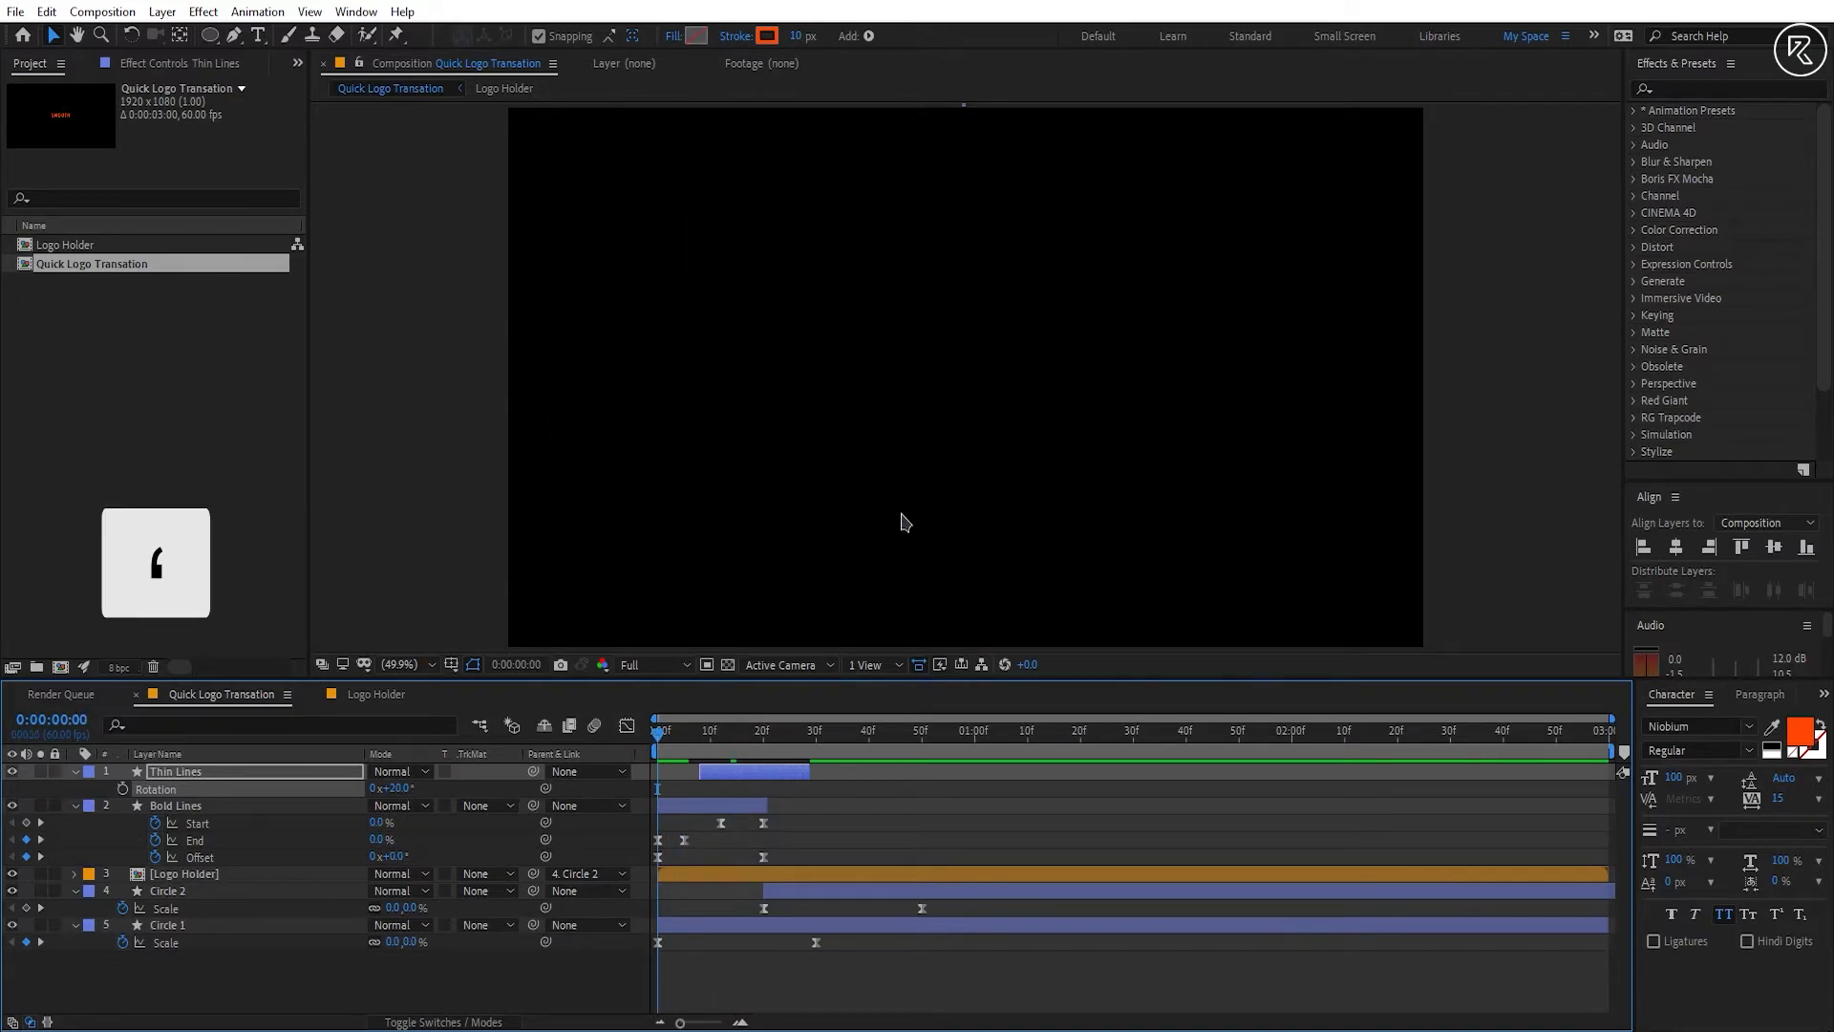
key(space)
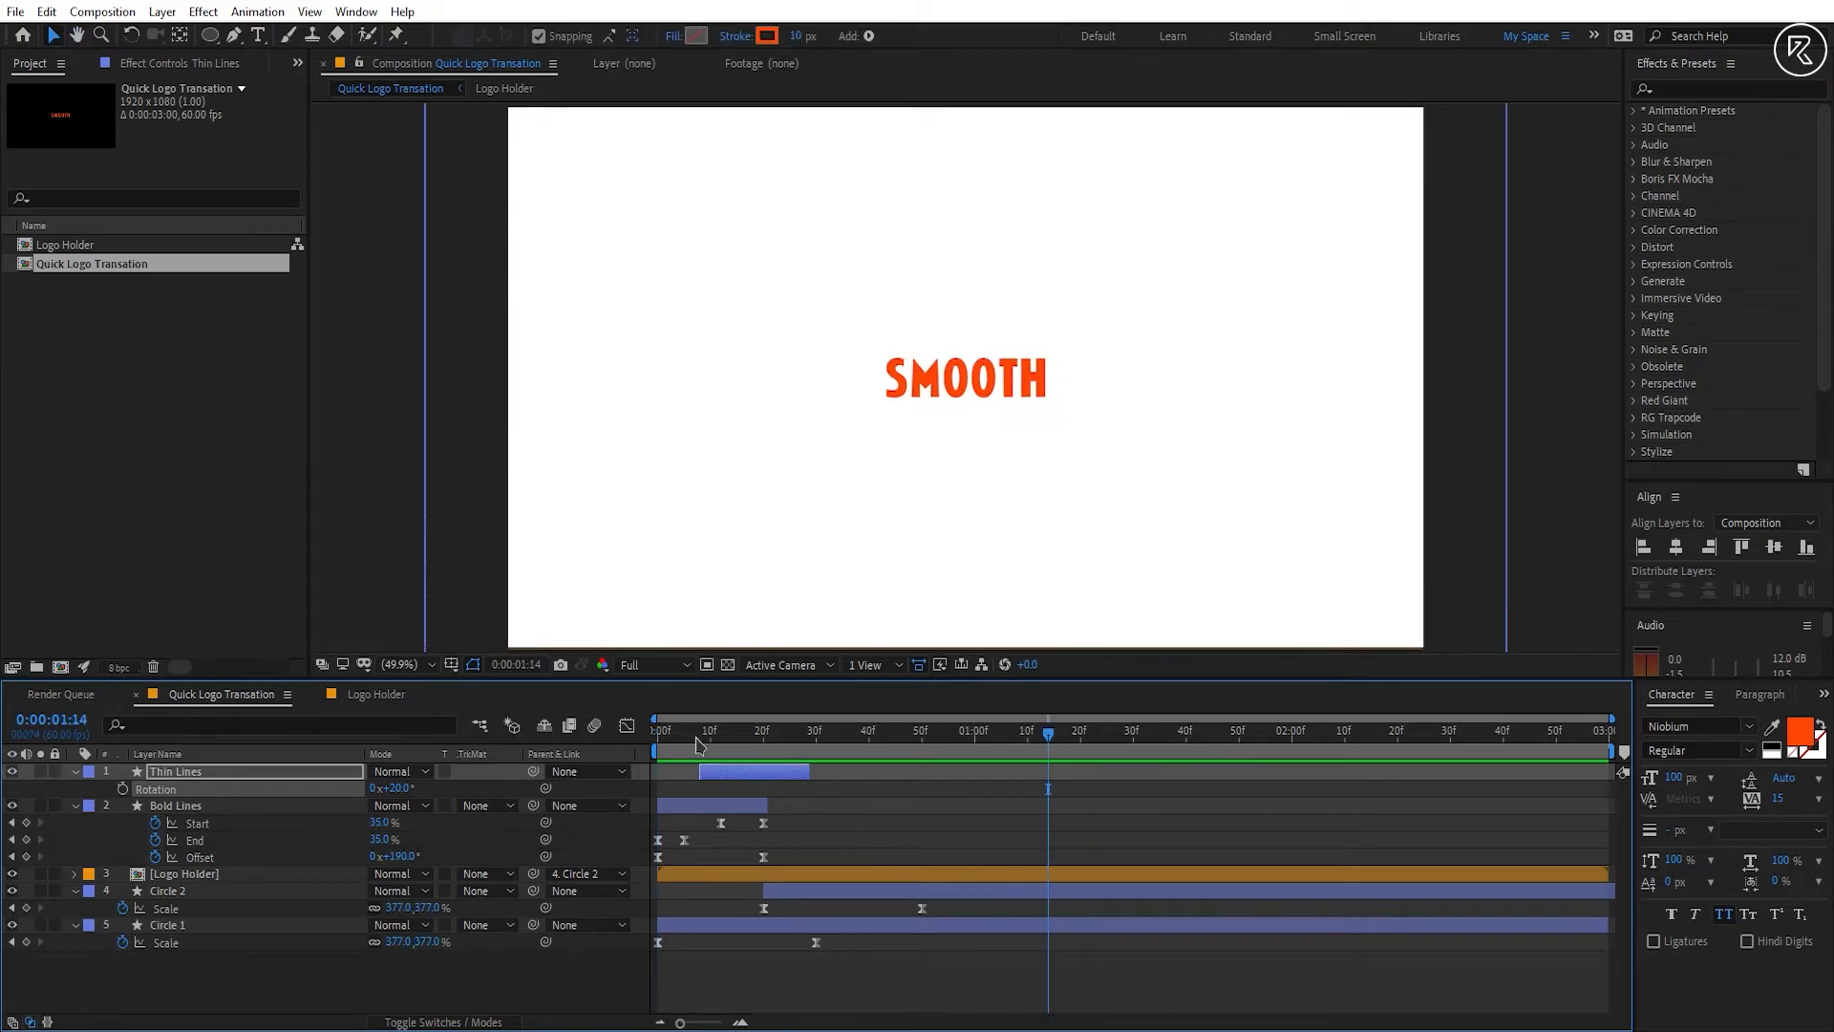
click(712, 734)
drag(712, 740, 835, 750)
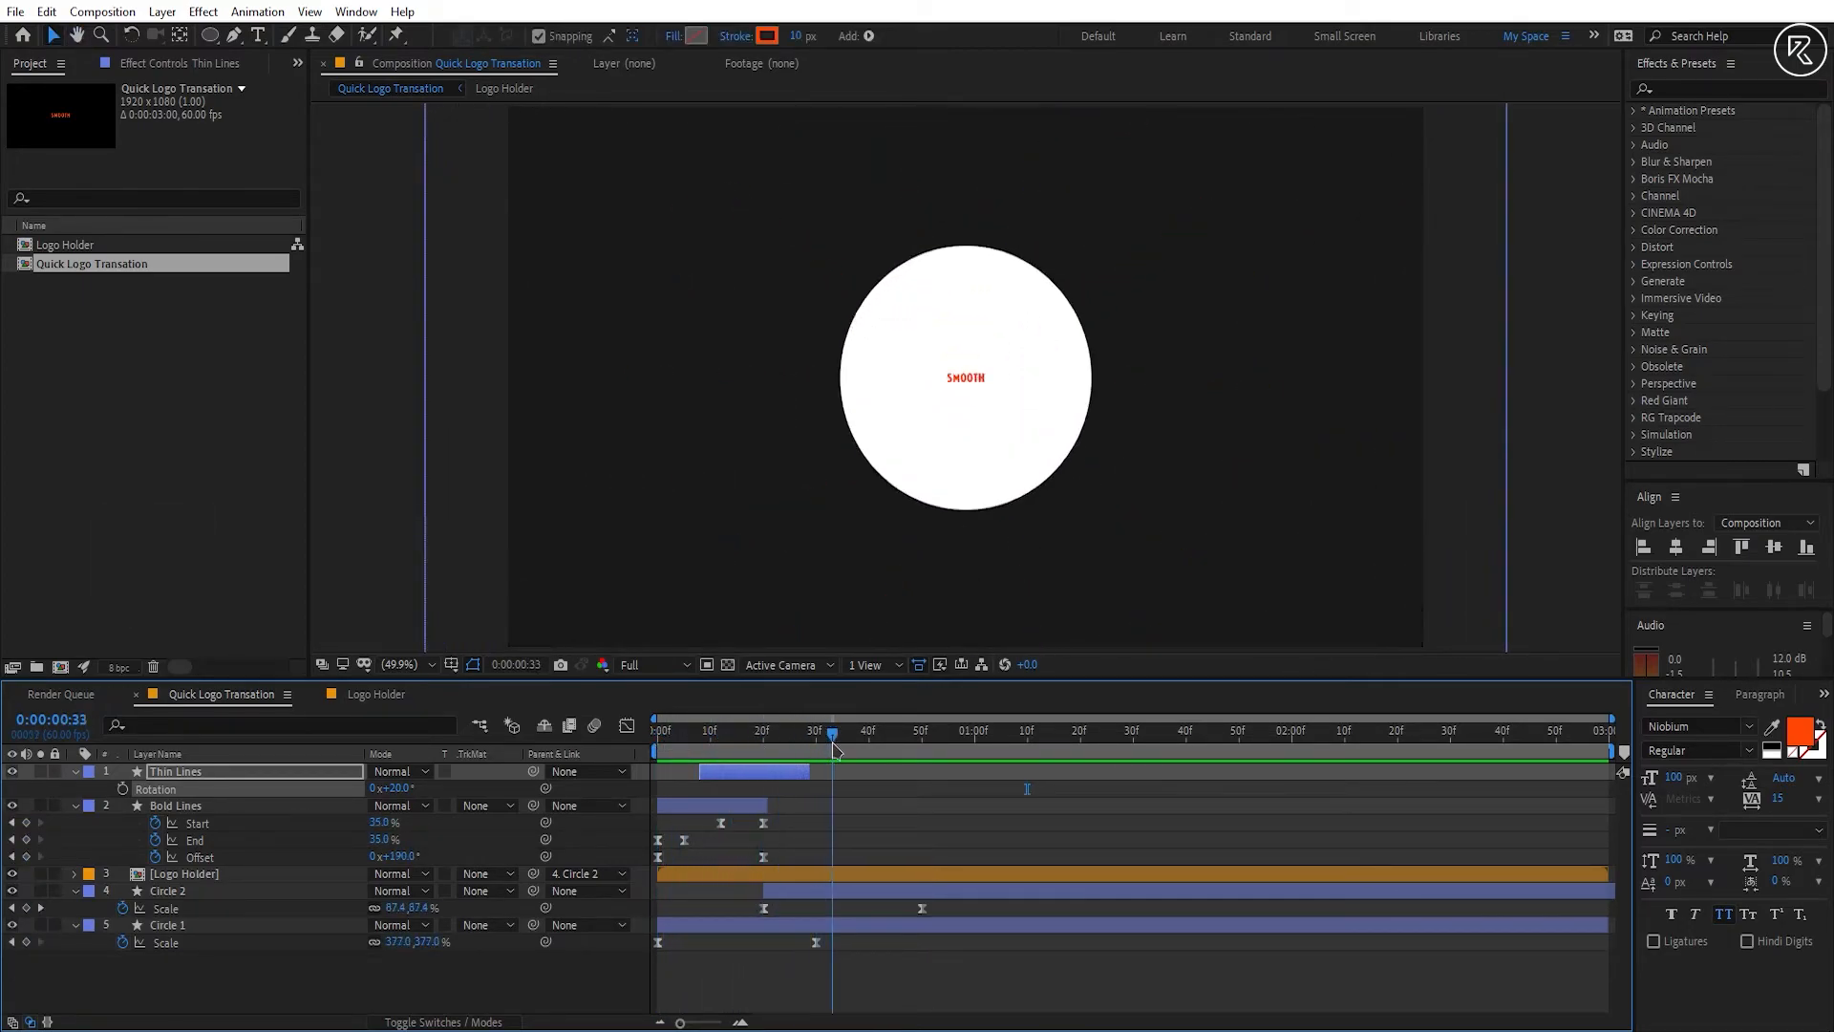
Step: Duplicate the Bold Lines layer, place the copy at the top of the layer stack and rename it Small Bold Lines
click(719, 807)
key(ctrl+d)
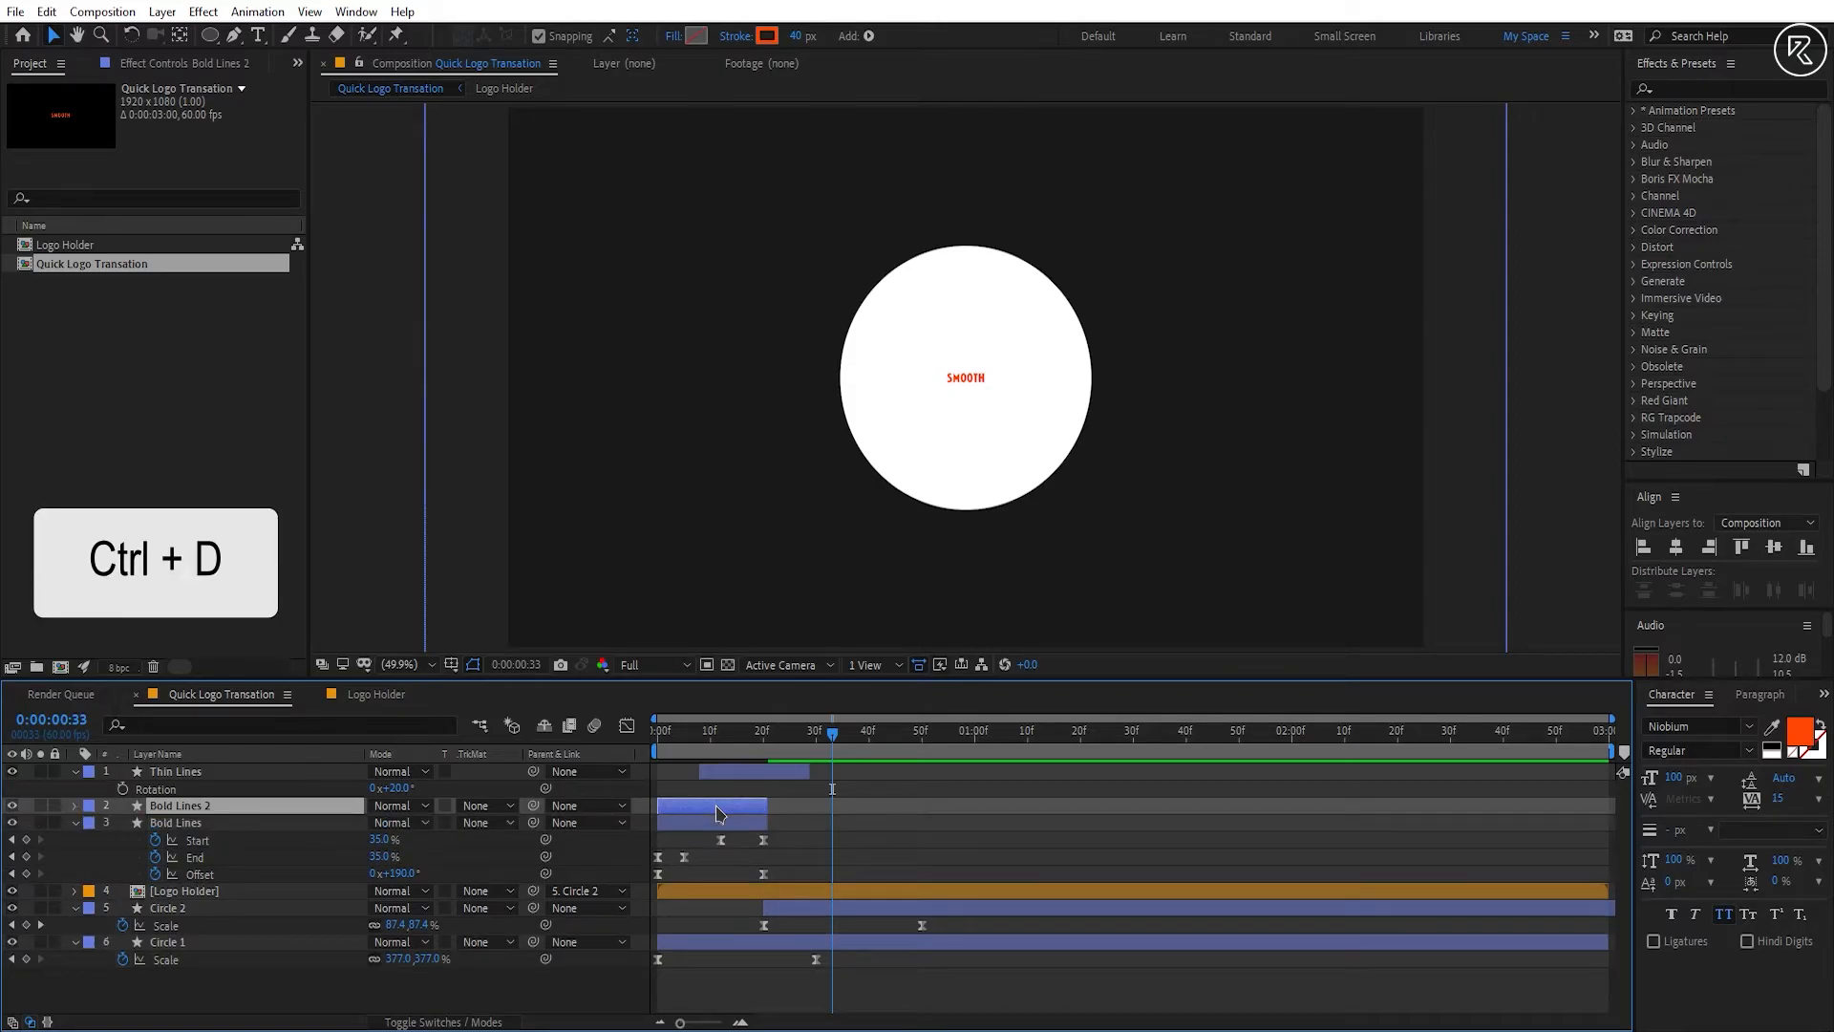
drag(246, 807, 244, 772)
right_click(247, 772)
click(253, 735)
text(Small)
key(Return)
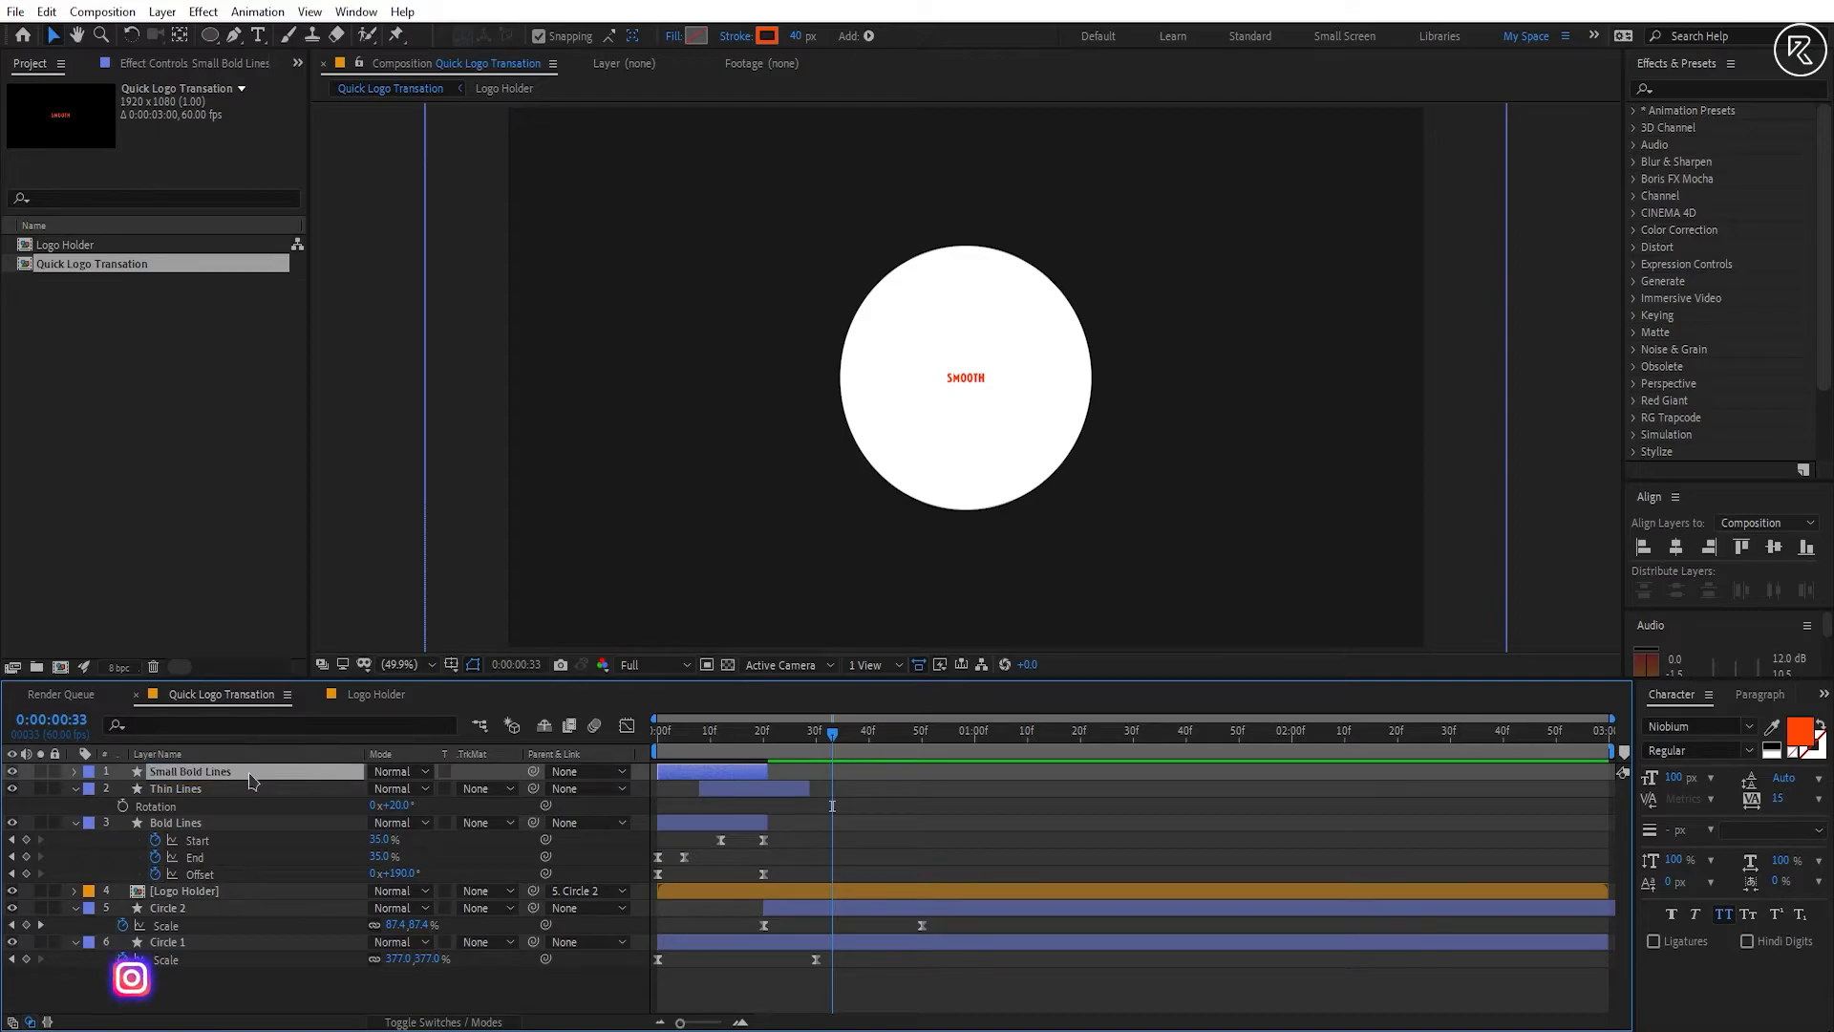
Step: Shift the Small Bold Lines layer to start at about frame 25 and set the current time to frame 33
click(790, 735)
drag(741, 772, 872, 784)
click(834, 751)
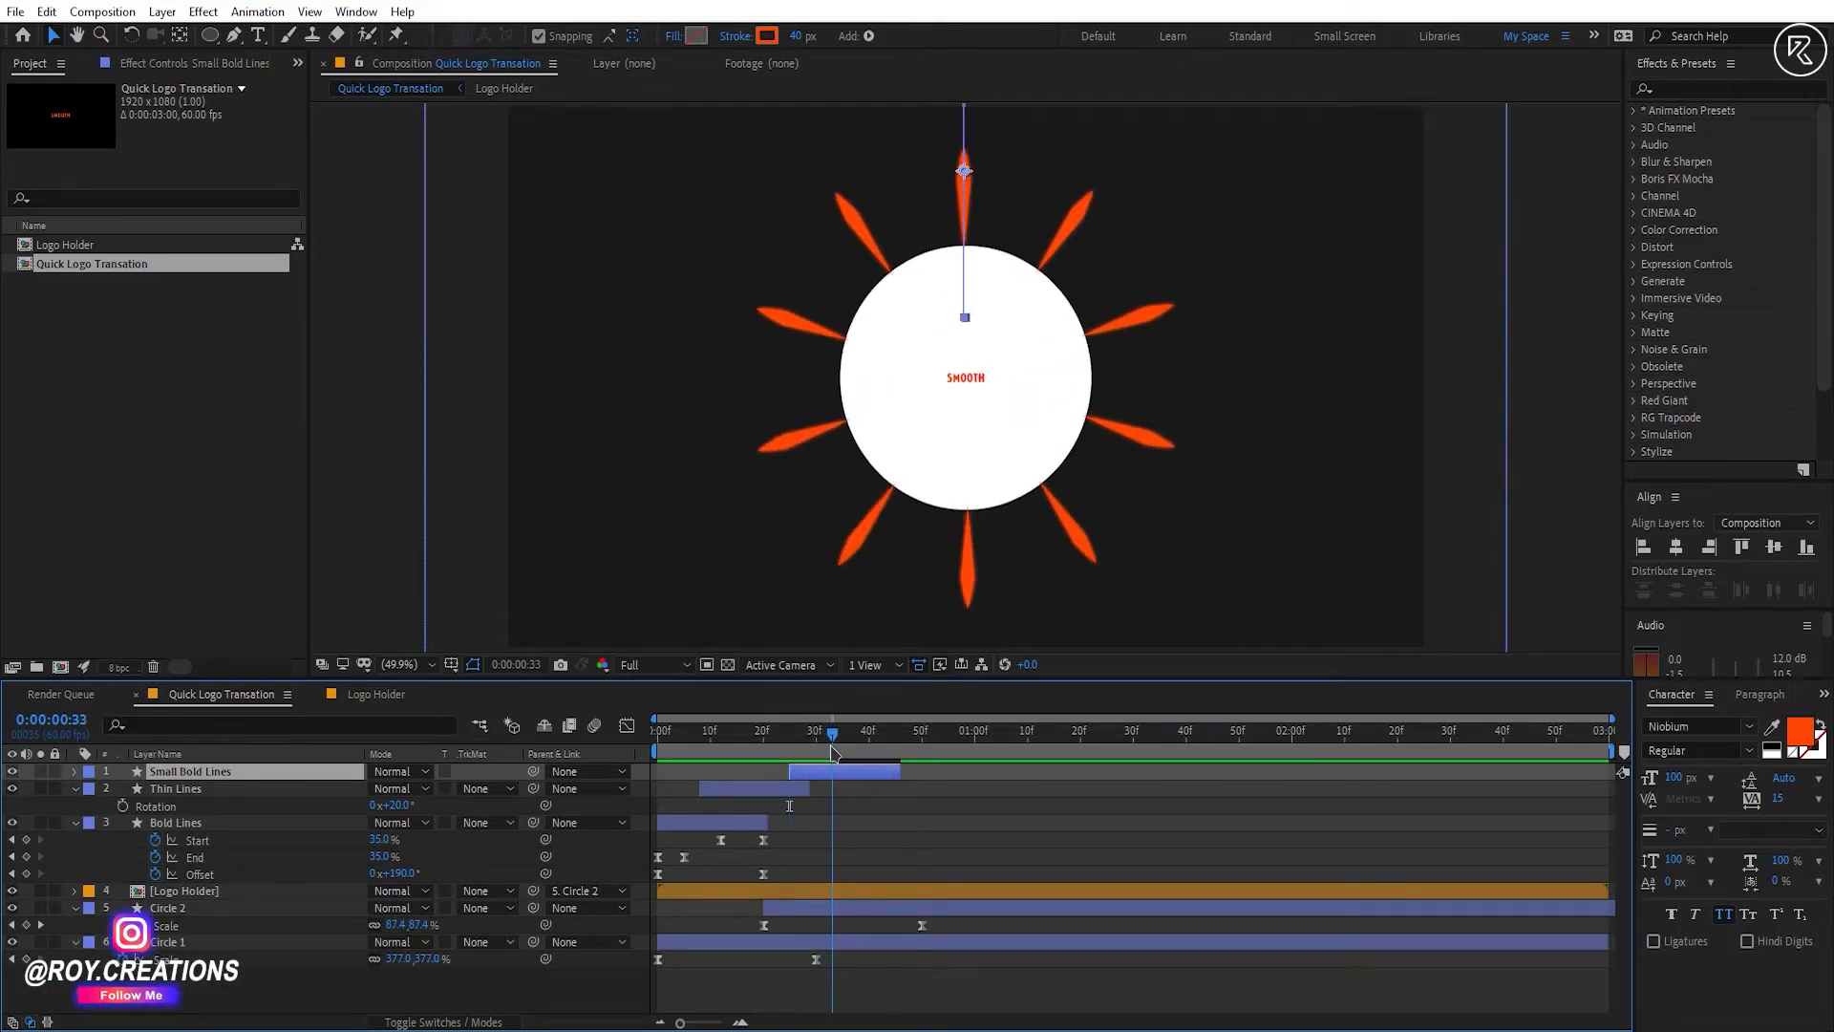
Step: Shorten the Small Bold Lines path to about two thirds of its length by moving its outer end point inward
drag(1014, 208, 954, 376)
click(74, 771)
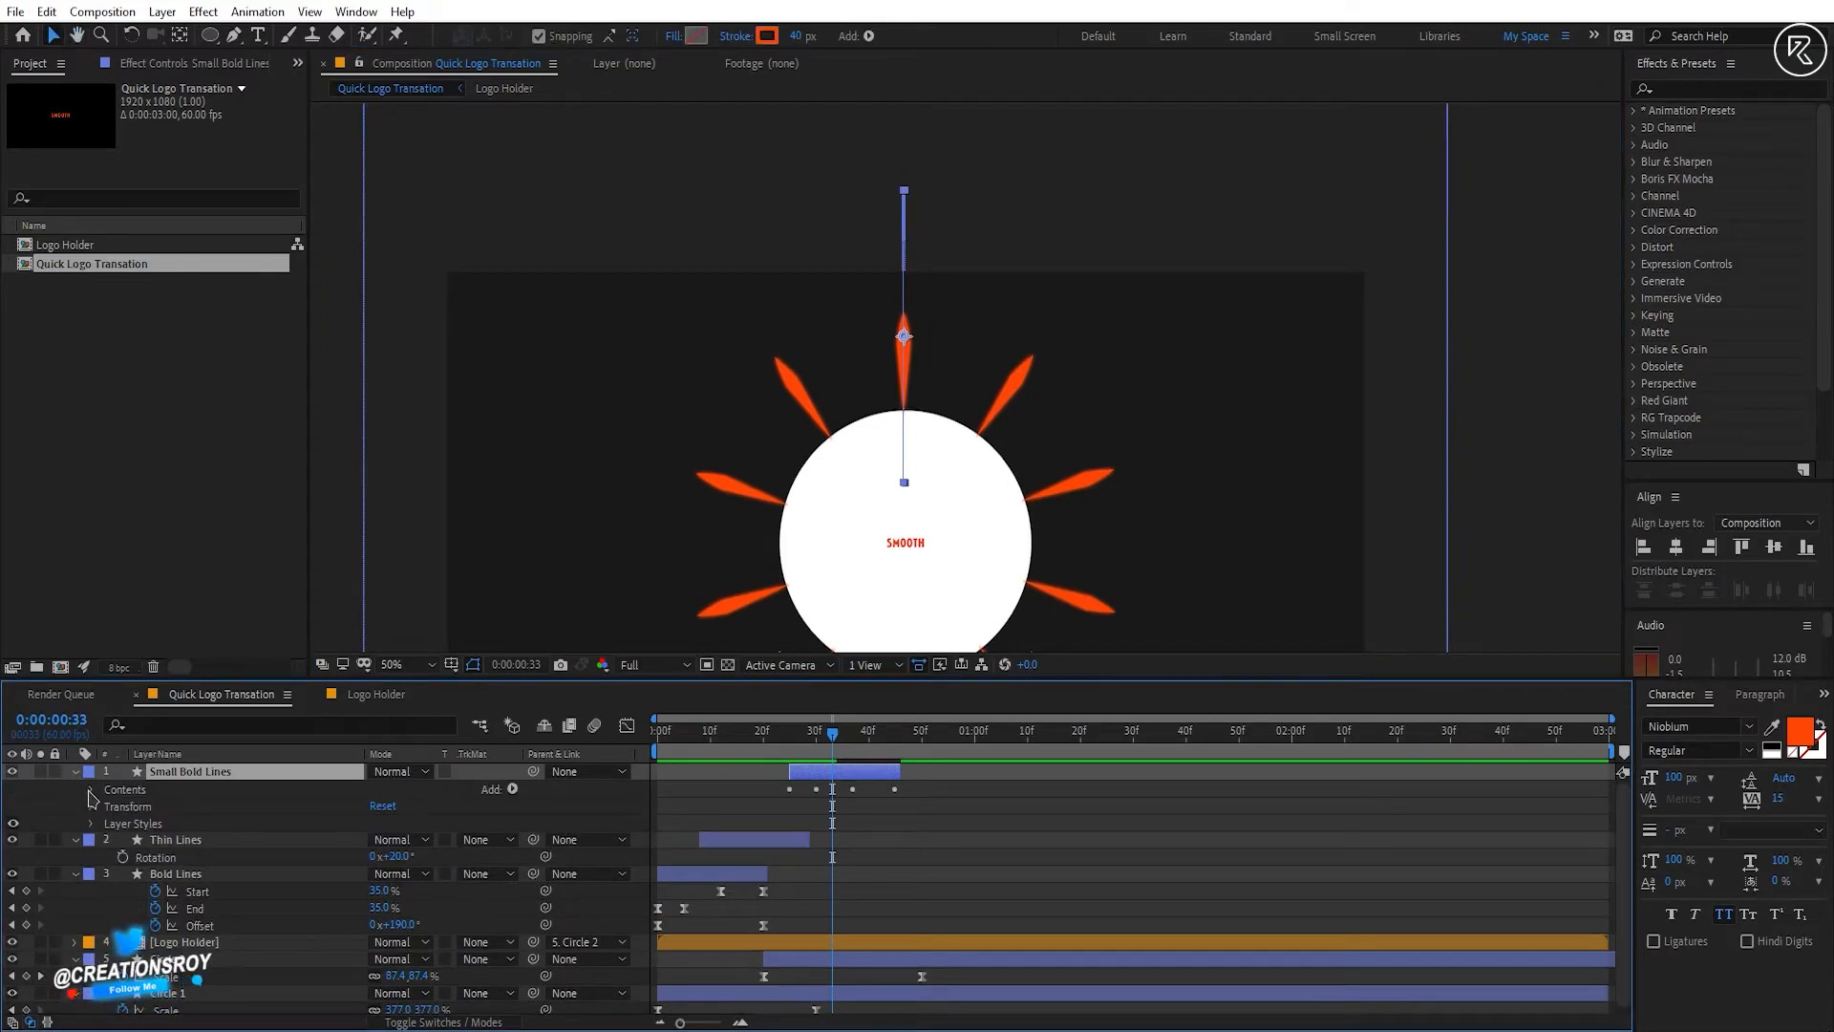
click(91, 790)
click(107, 808)
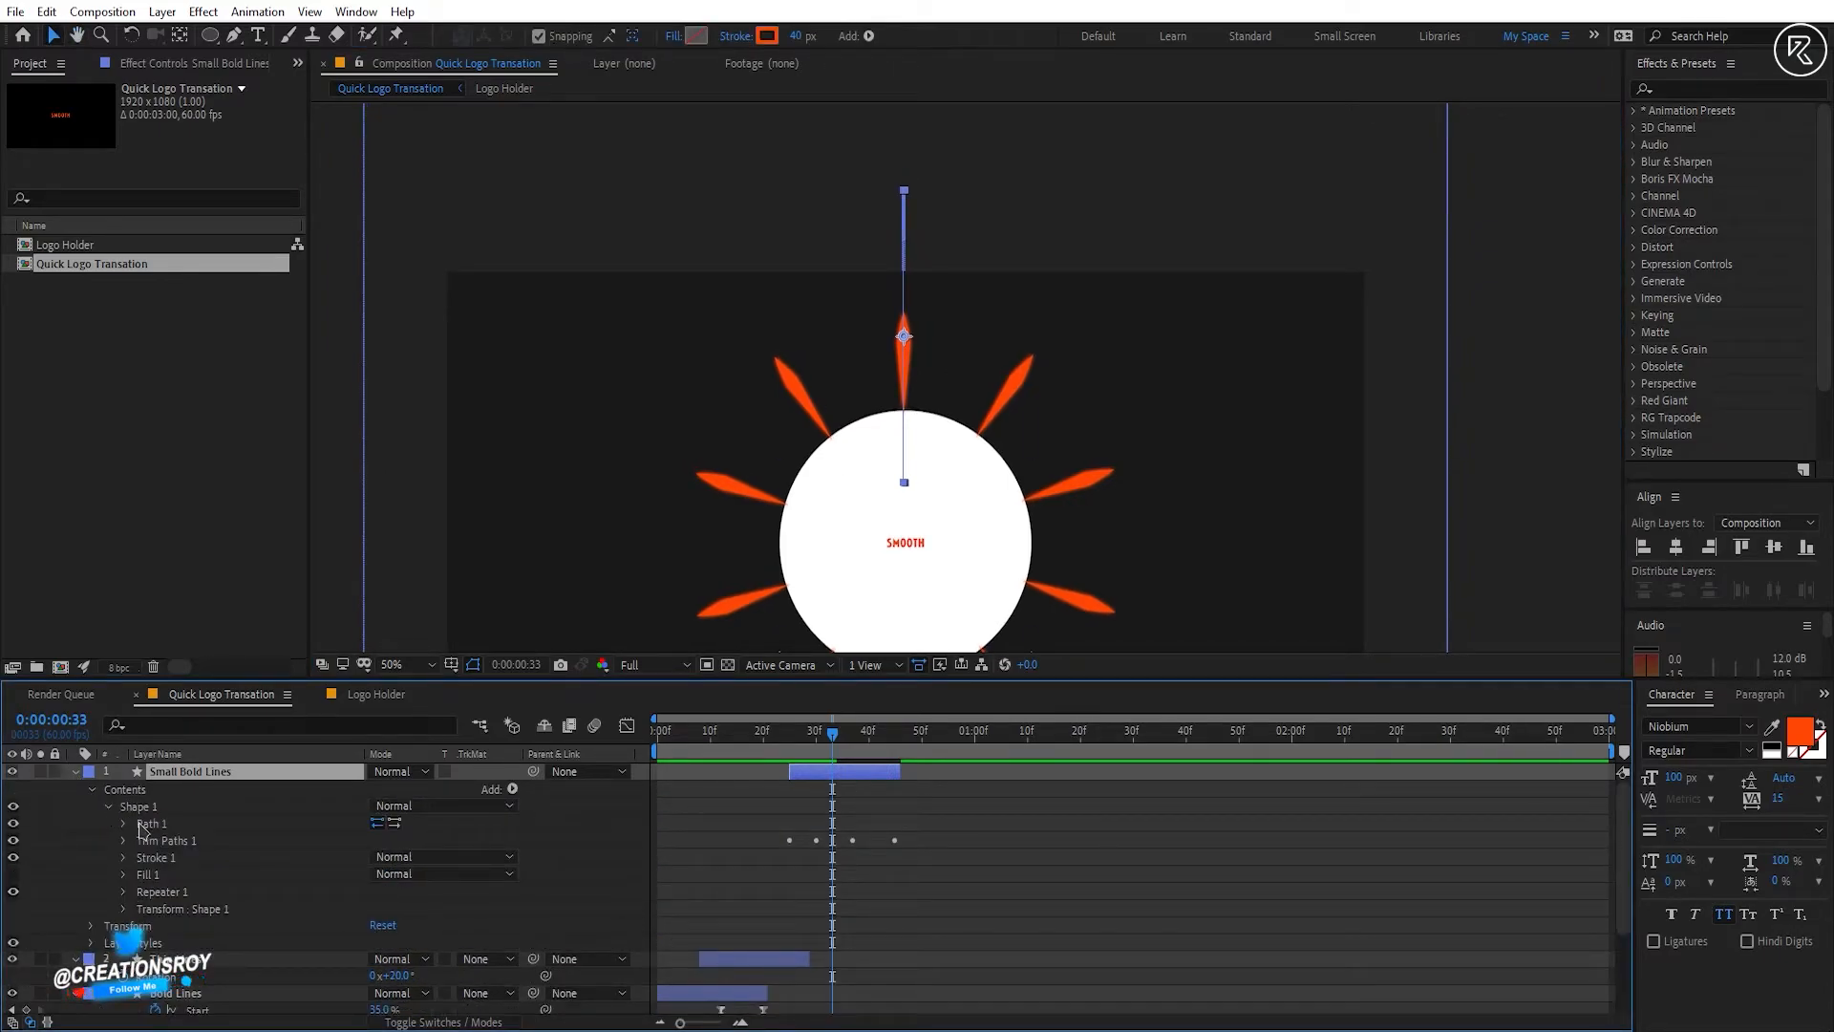
click(172, 827)
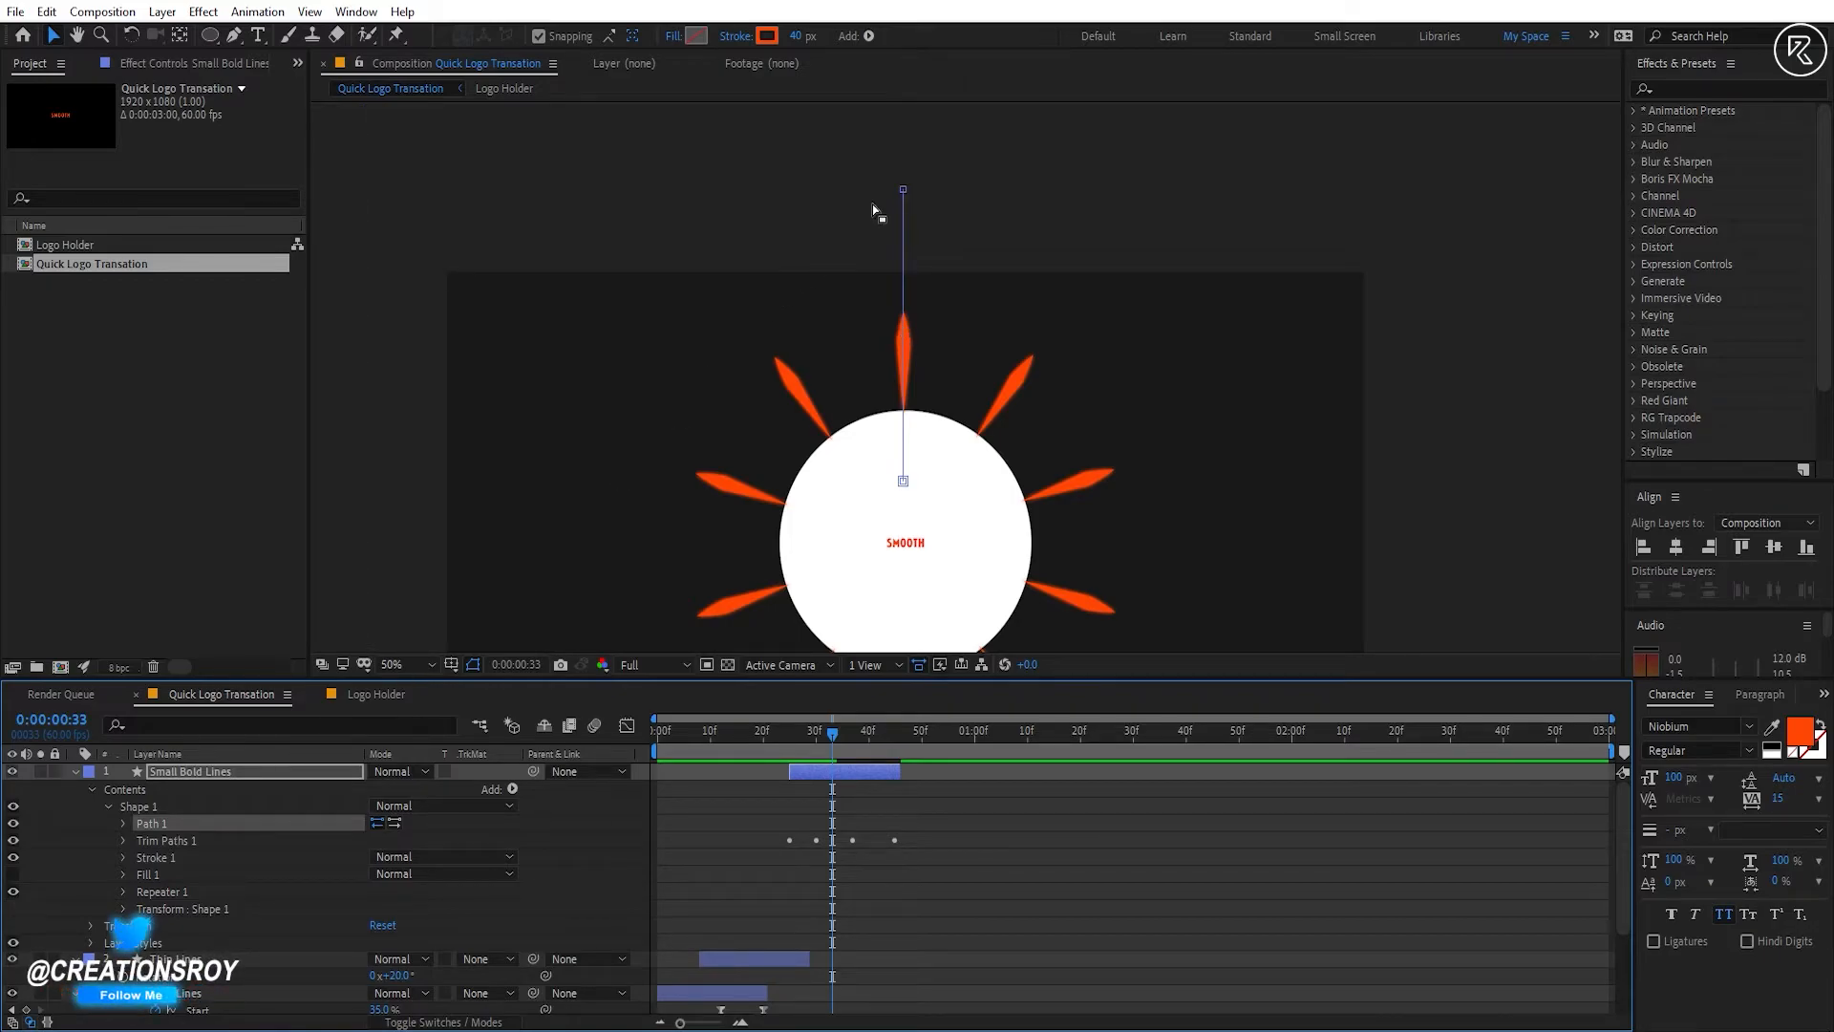
click(902, 189)
key(shift+Down)
key(shift+Down)
key(shift+Down)
key(shift+Down)
key(shift+Down)
key(shift+Down)
key(shift+Down)
key(shift+Down)
key(shift+Down)
key(shift+Down)
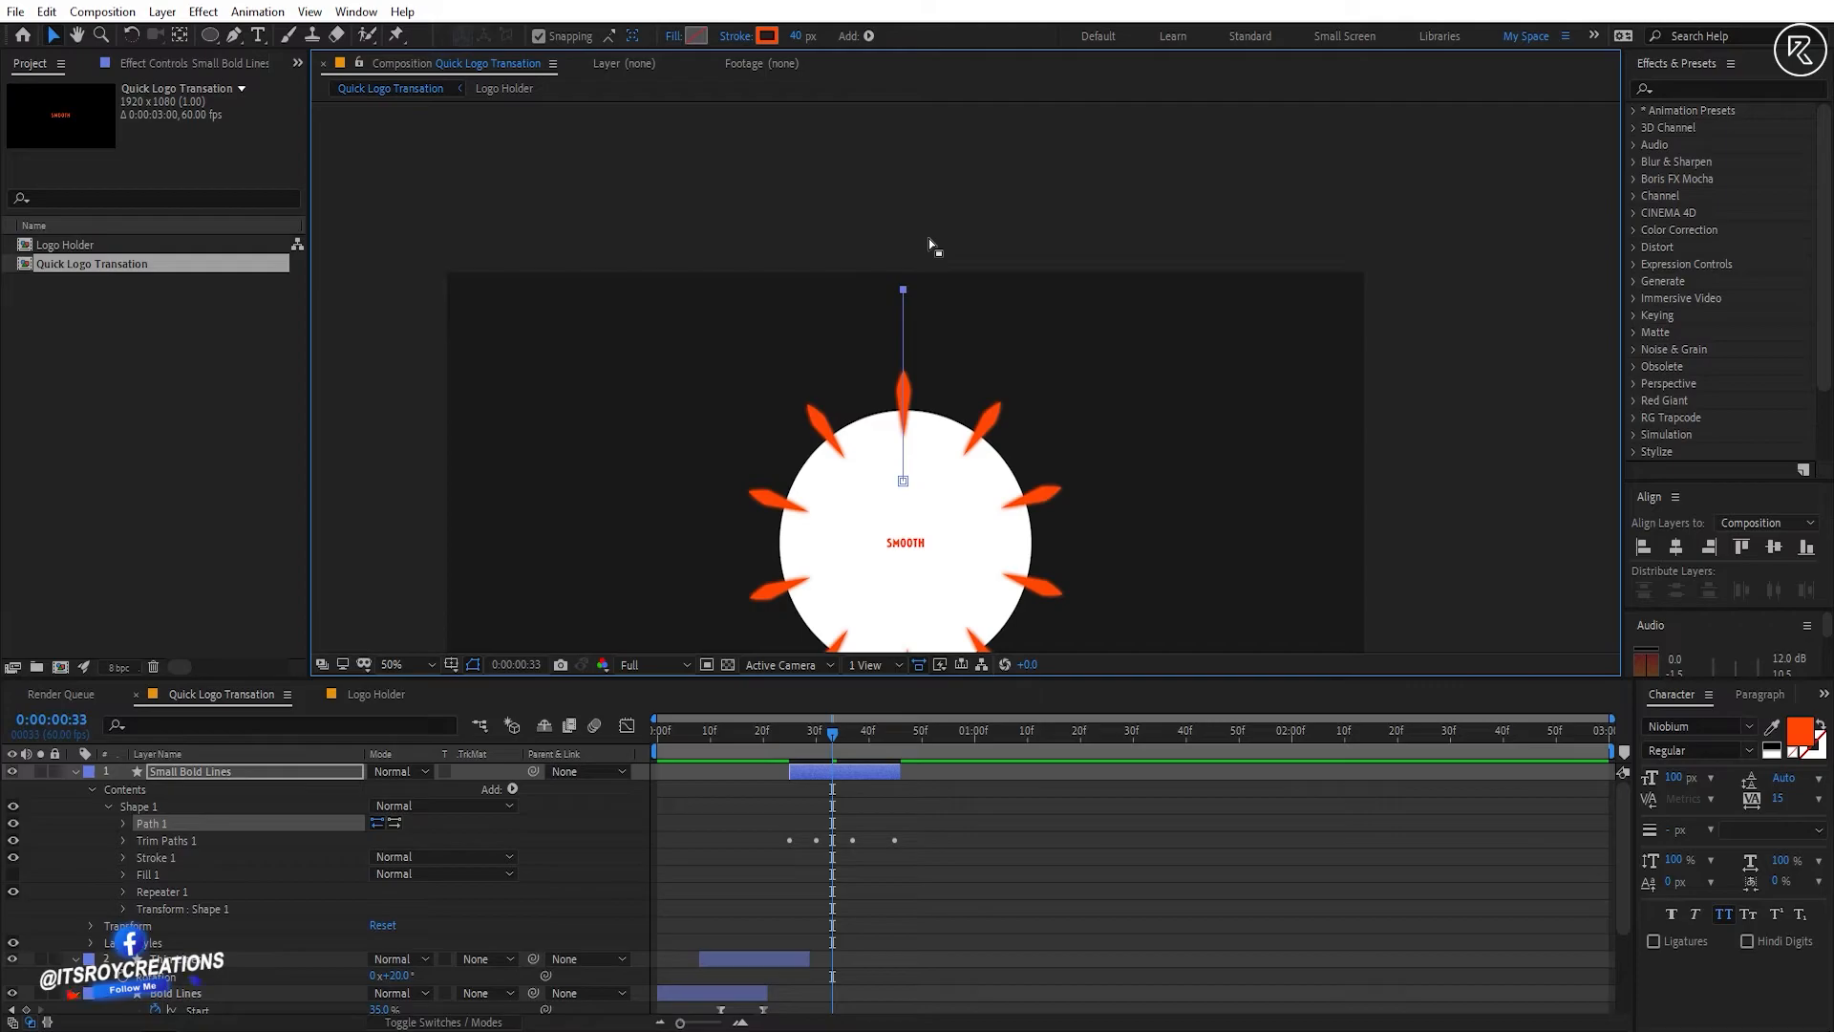
key(shift+slash)
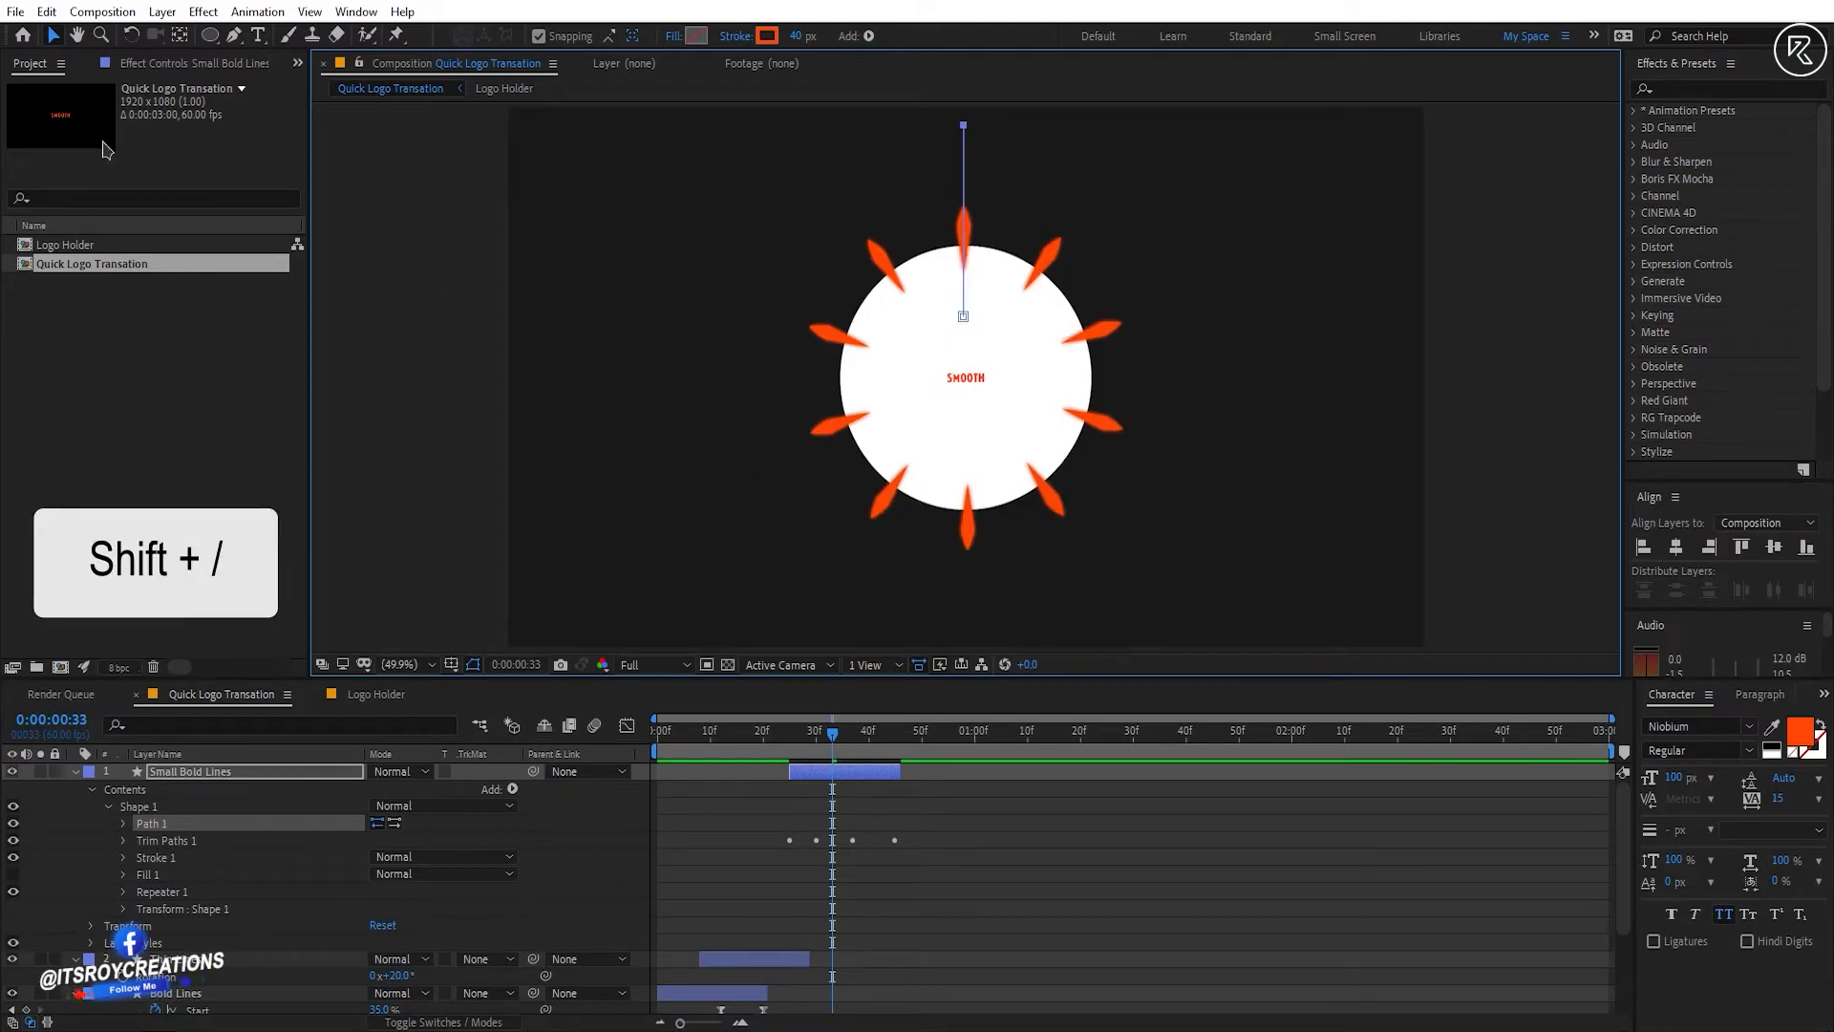
Step: Duplicate the Small Bold Lines layer and shift the copy to start at frame 30
click(849, 817)
drag(1074, 735, 858, 778)
click(76, 771)
click(177, 772)
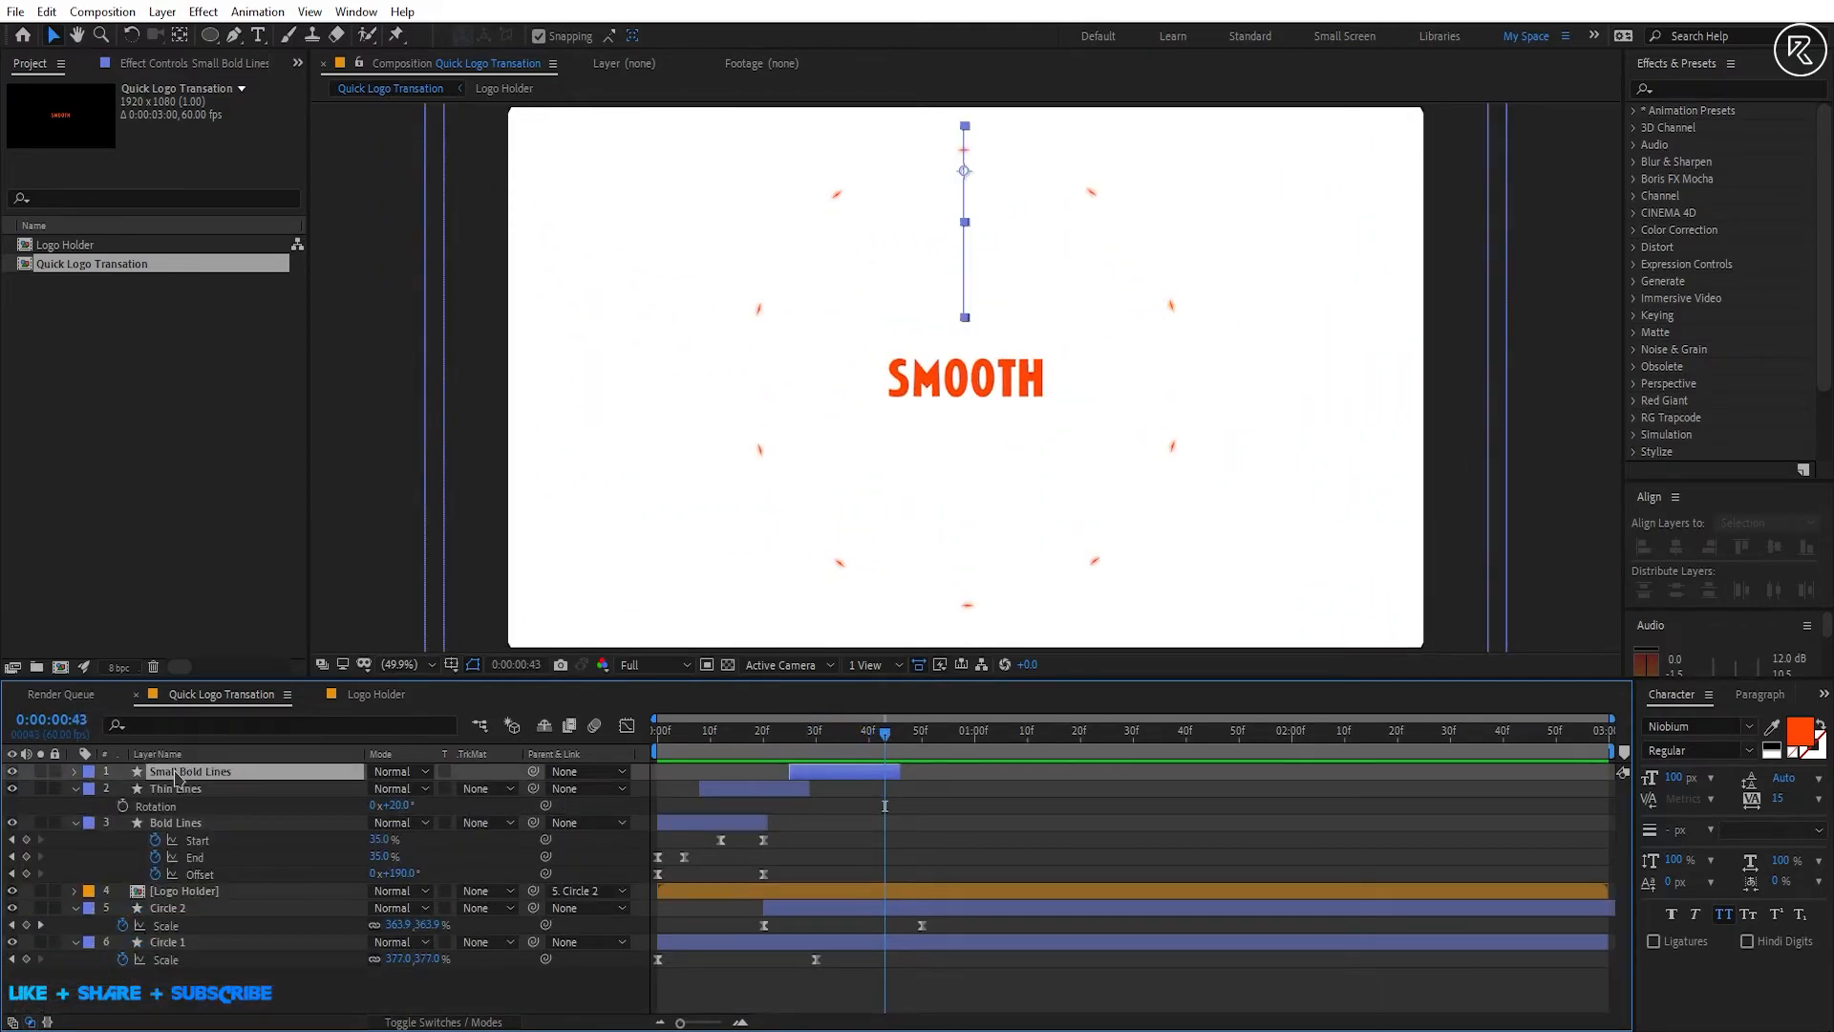
key(ctrl+d)
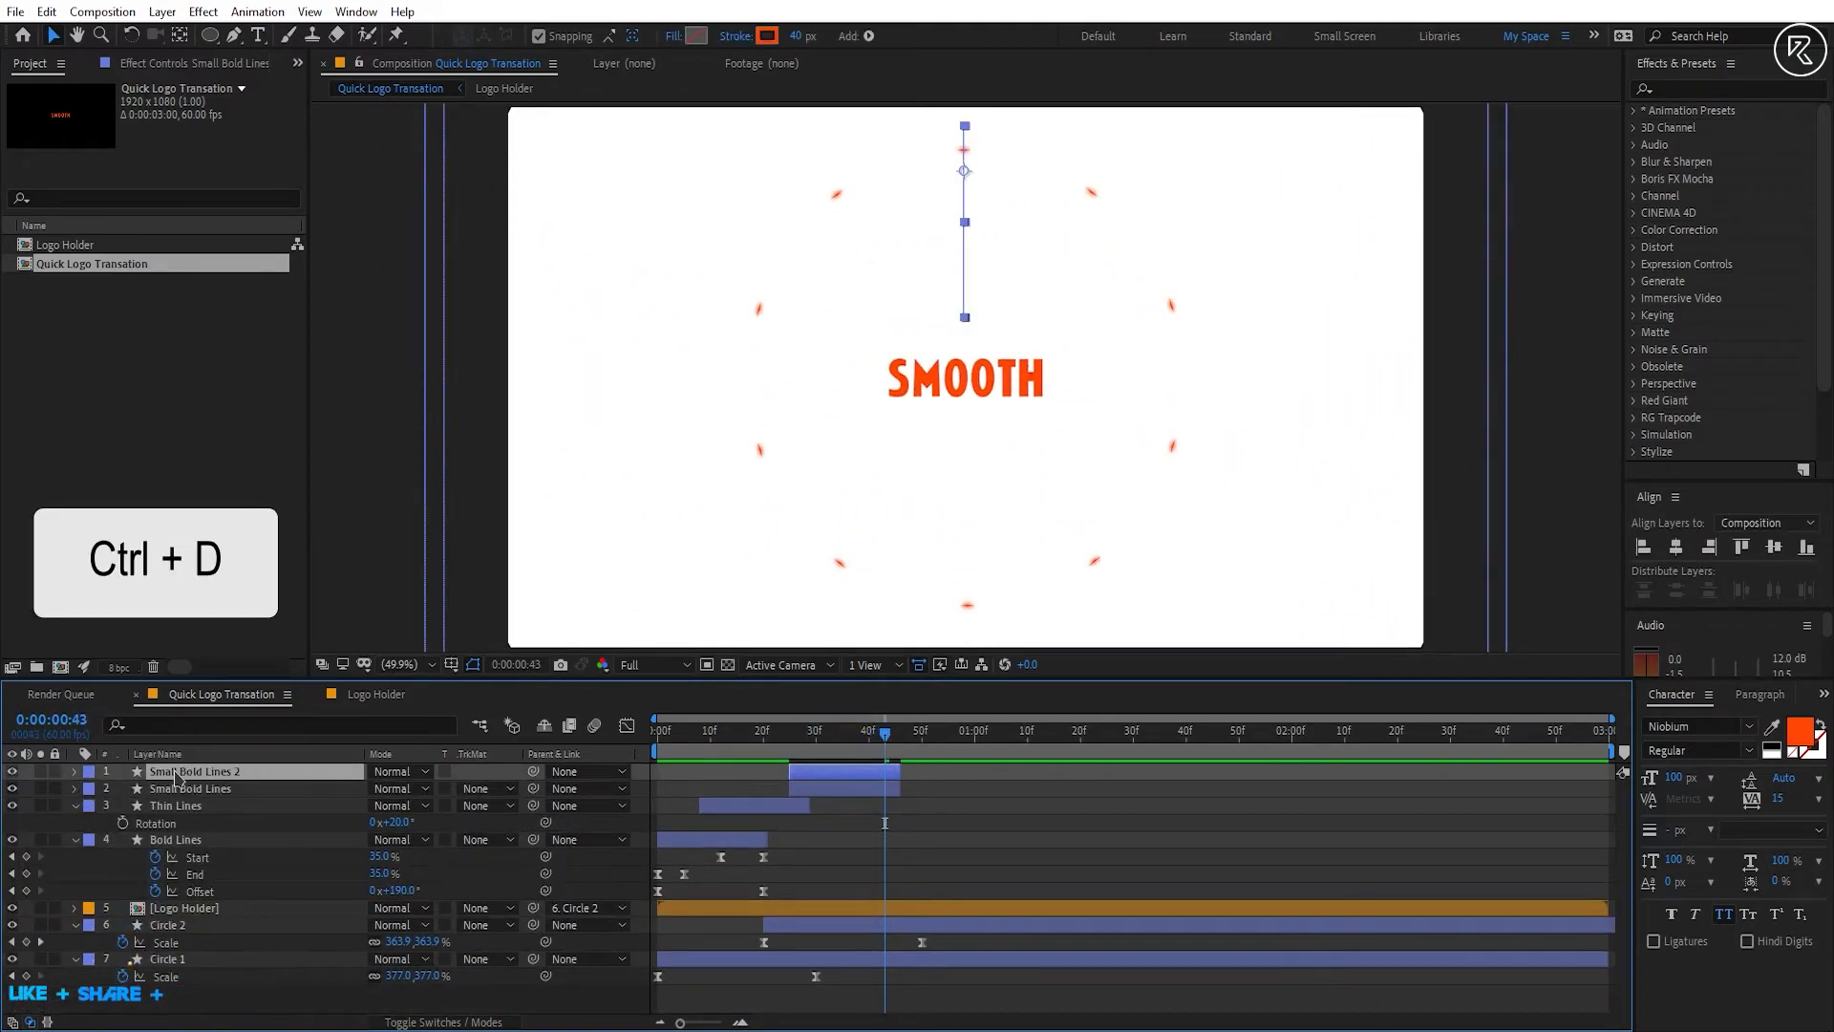
drag(872, 735, 834, 779)
Step: Rename the duplicated layer Small Thin Lines
right_click(240, 771)
click(284, 750)
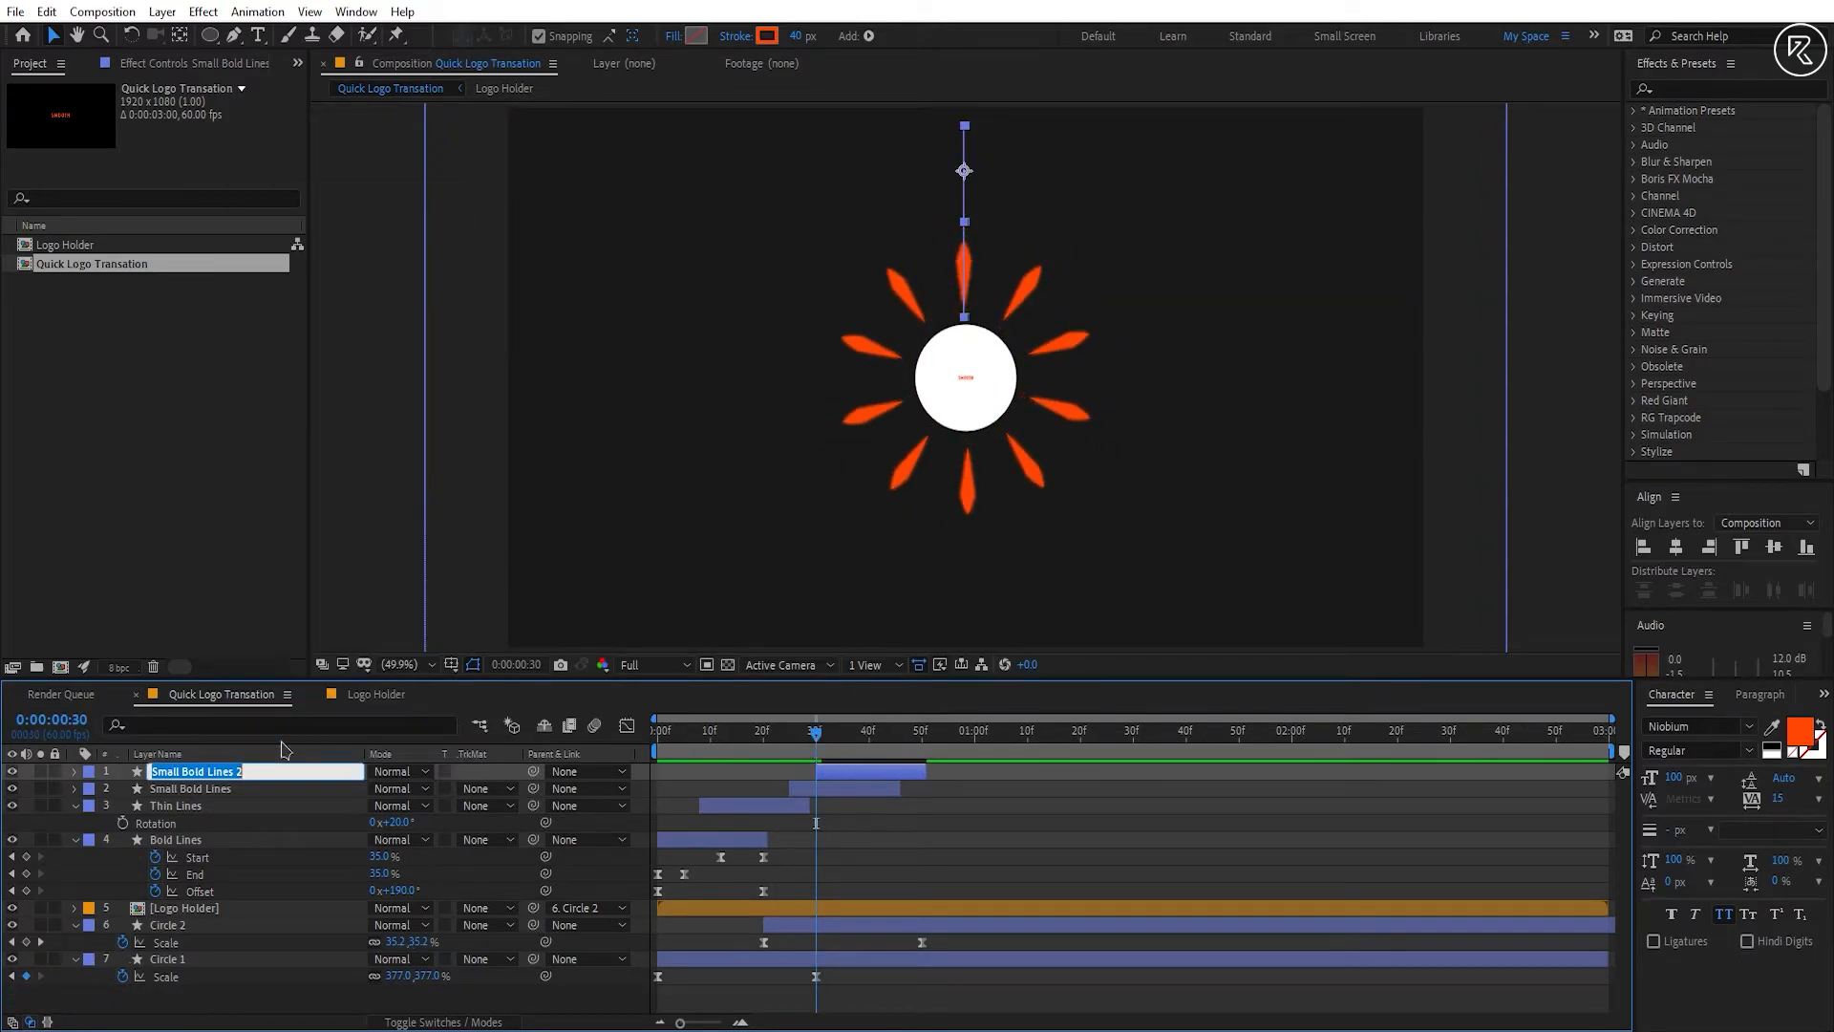
double_click(178, 770)
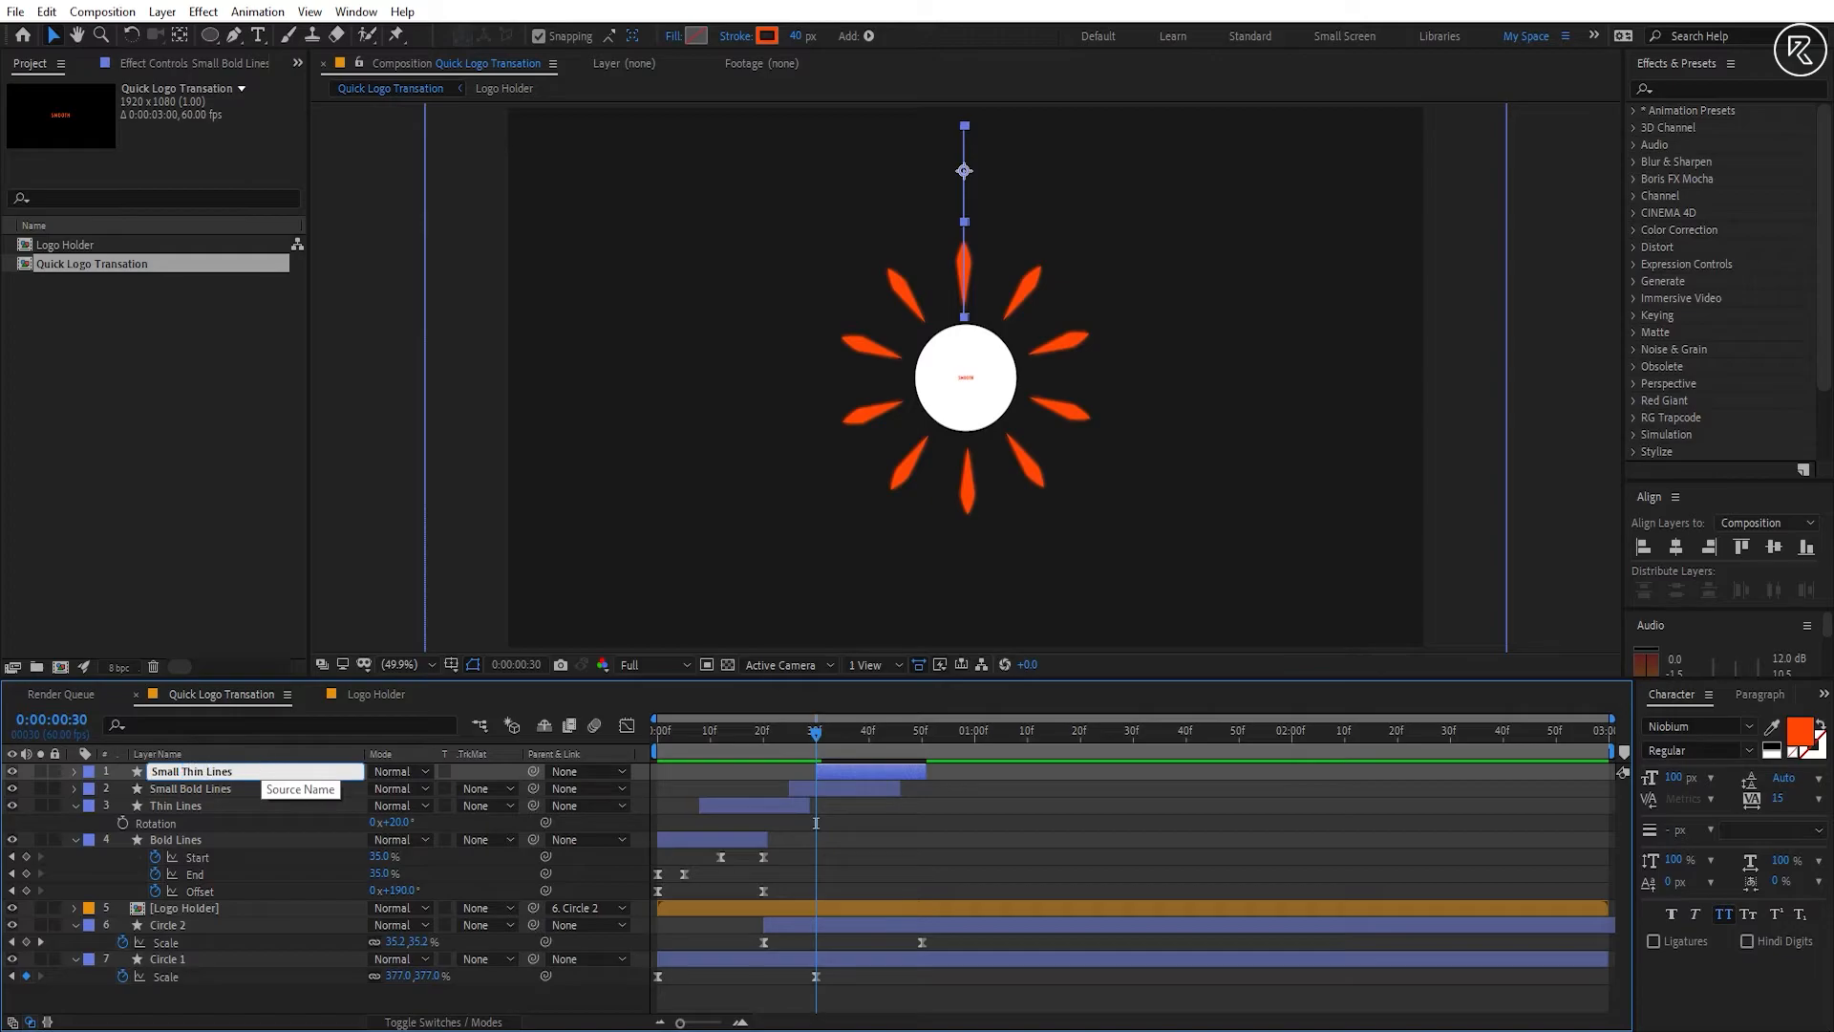
key(Return)
Step: Set the Small Thin Lines layer's stroke width to 10 px with the current time at frame 35
click(845, 755)
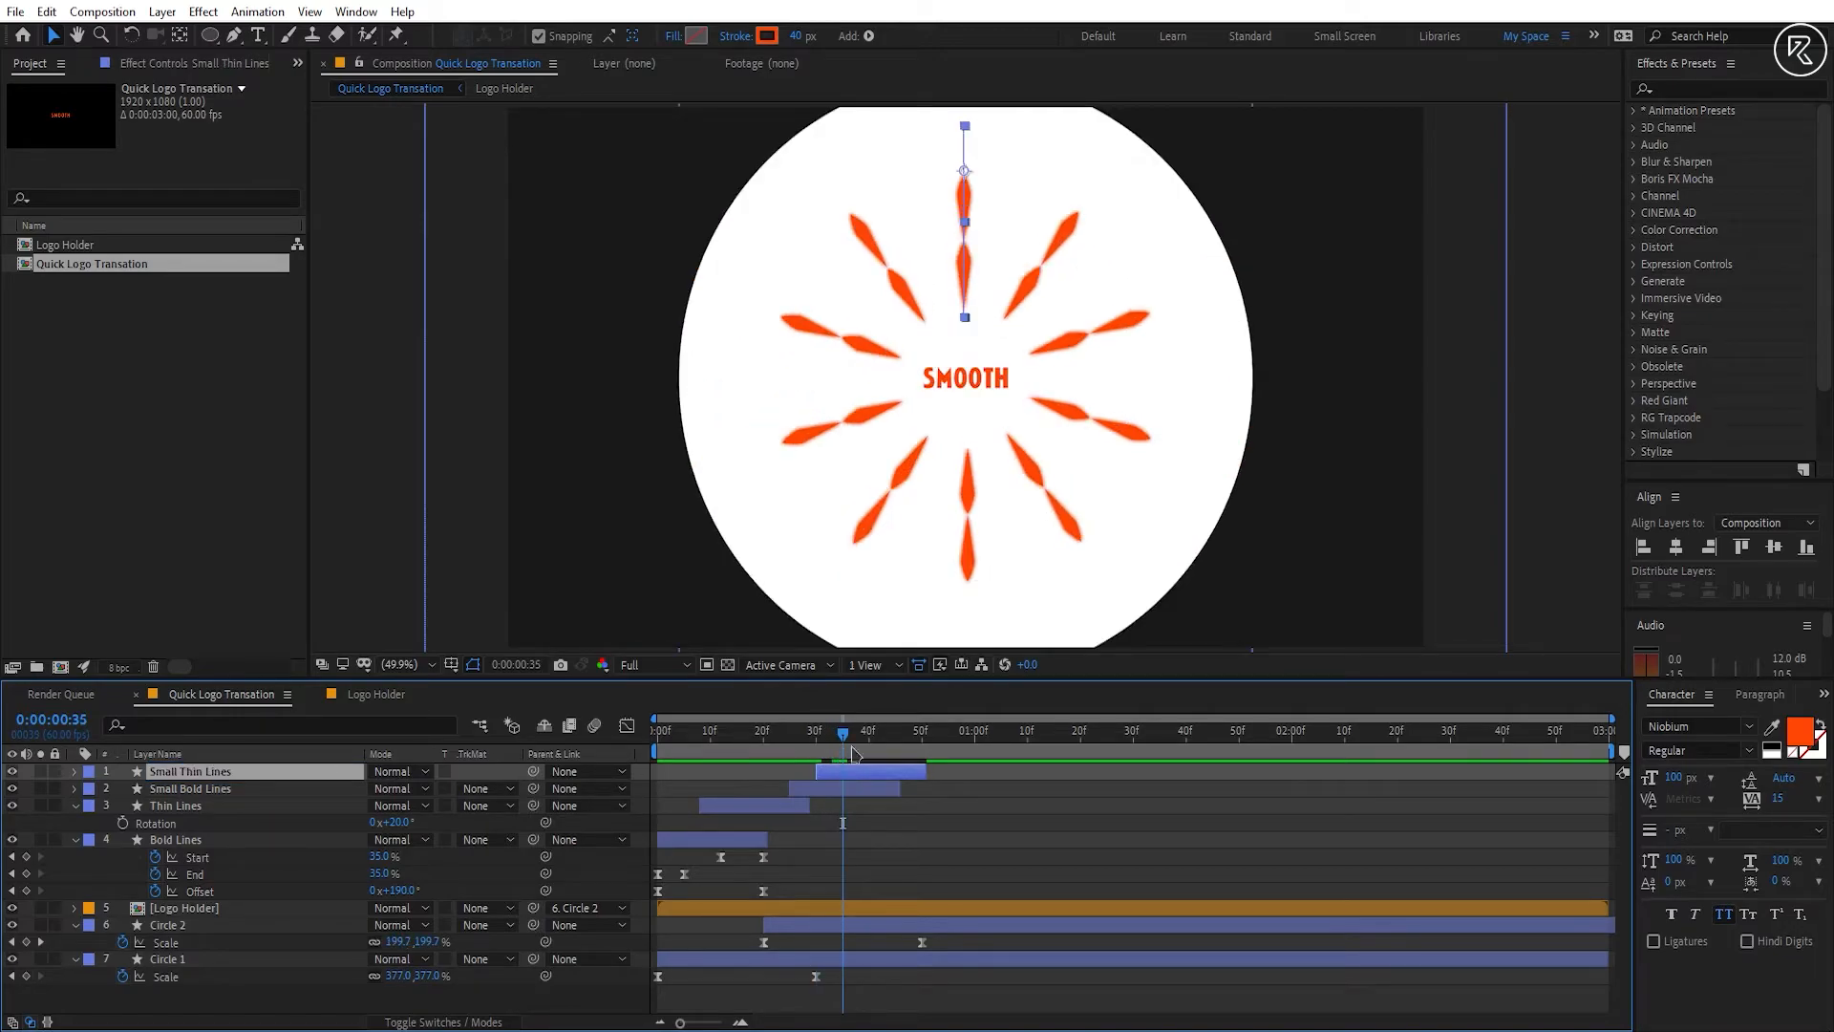
click(797, 38)
text(10)
key(Return)
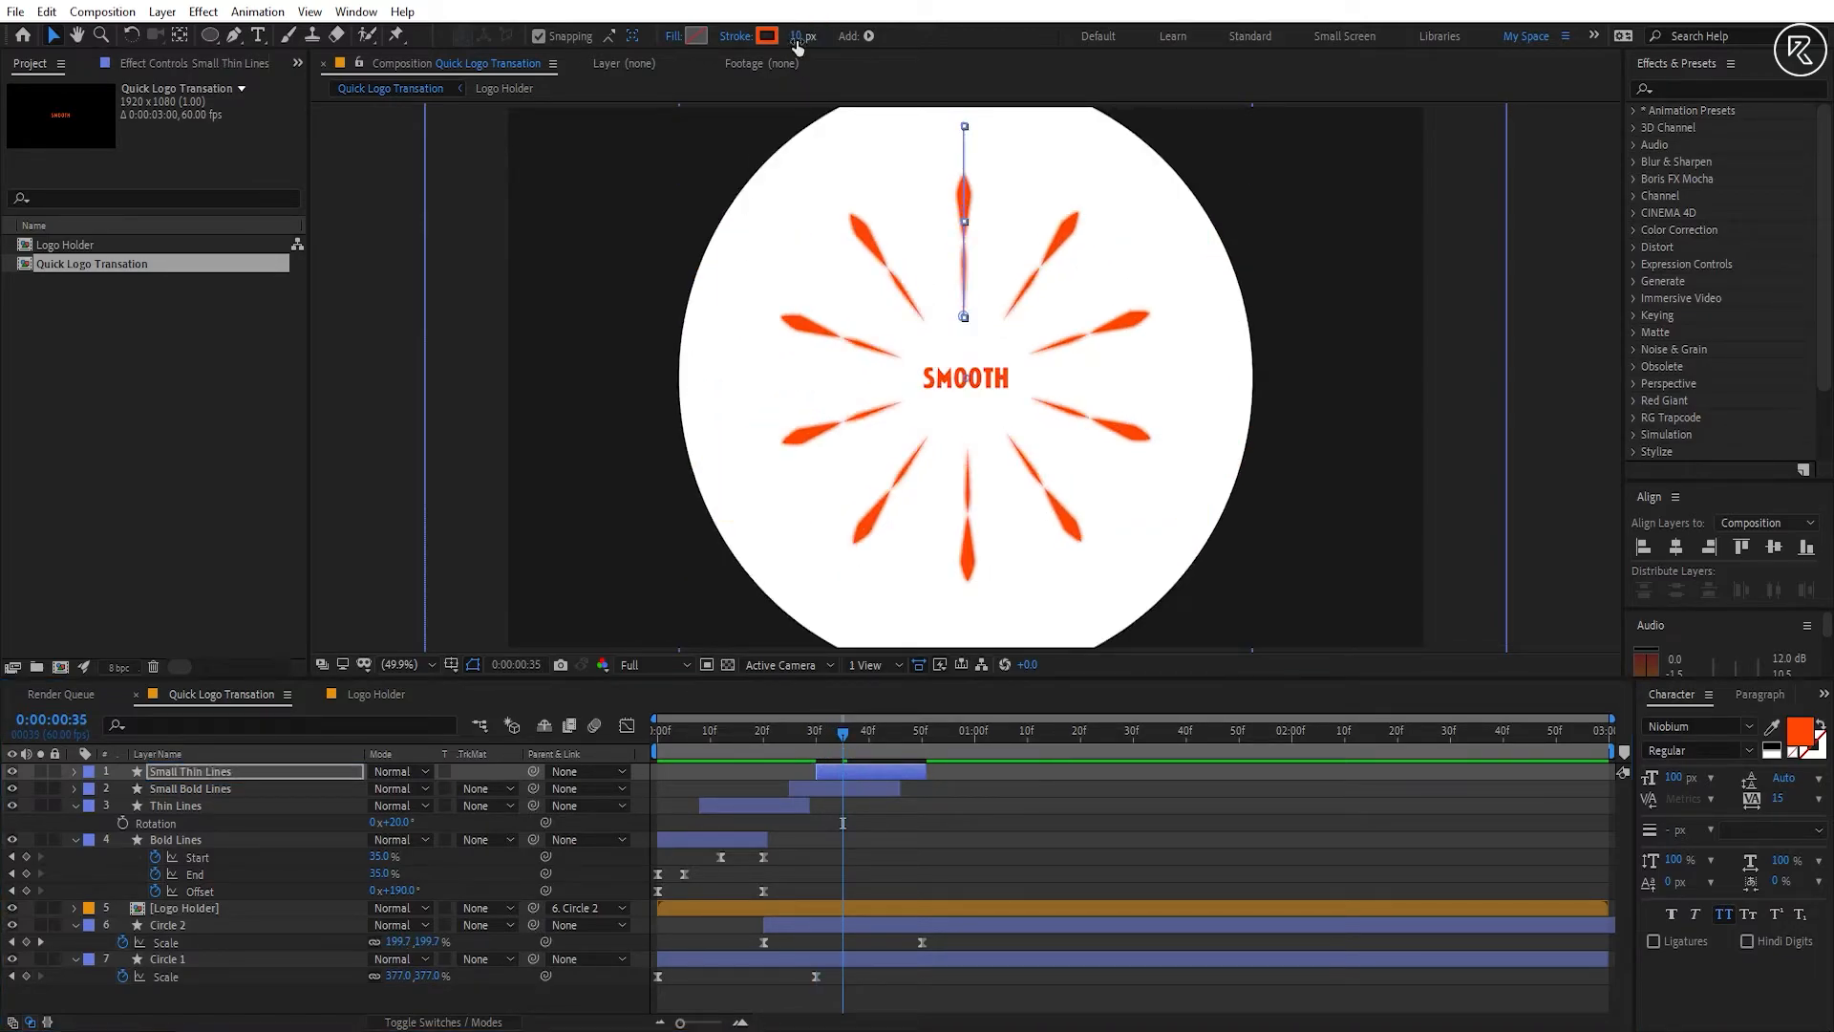
Step: Shorten the Small Thin Lines path to about half its length by moving its outer end point inward
scroll(999, 186, up, 2)
drag(1006, 170, 924, 477)
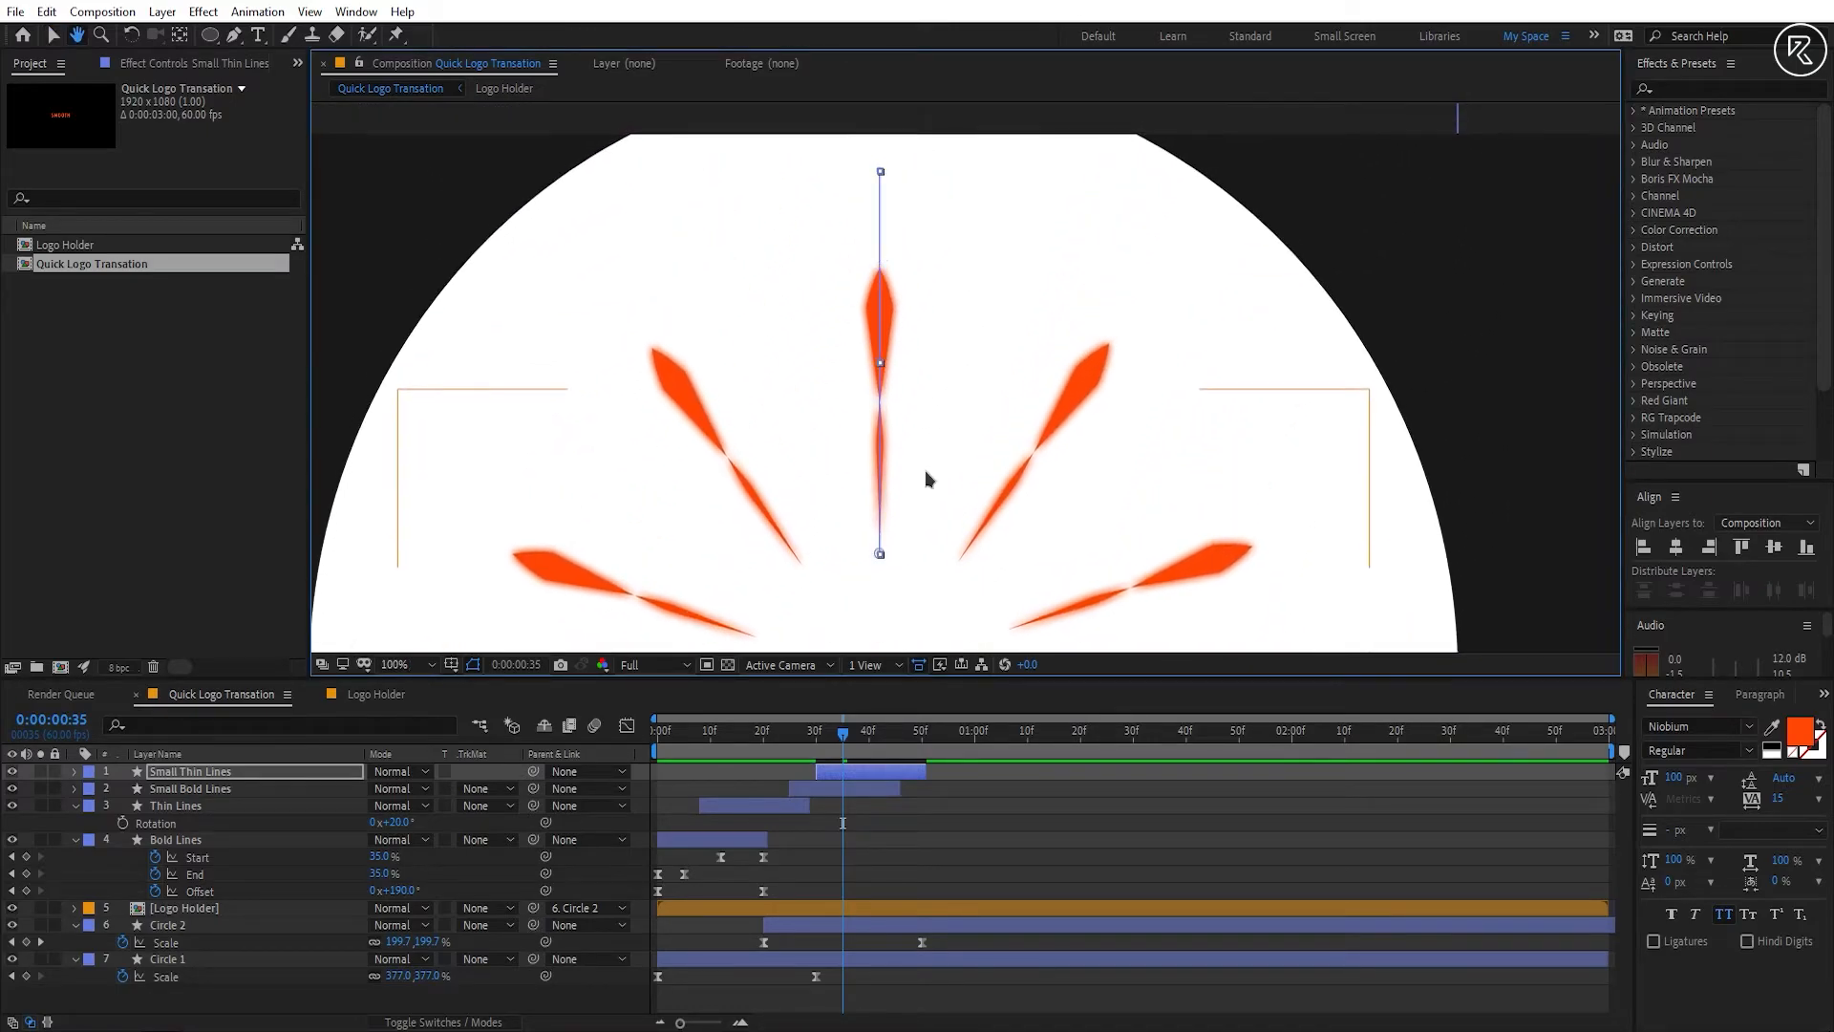
click(76, 770)
click(92, 789)
click(108, 807)
click(175, 827)
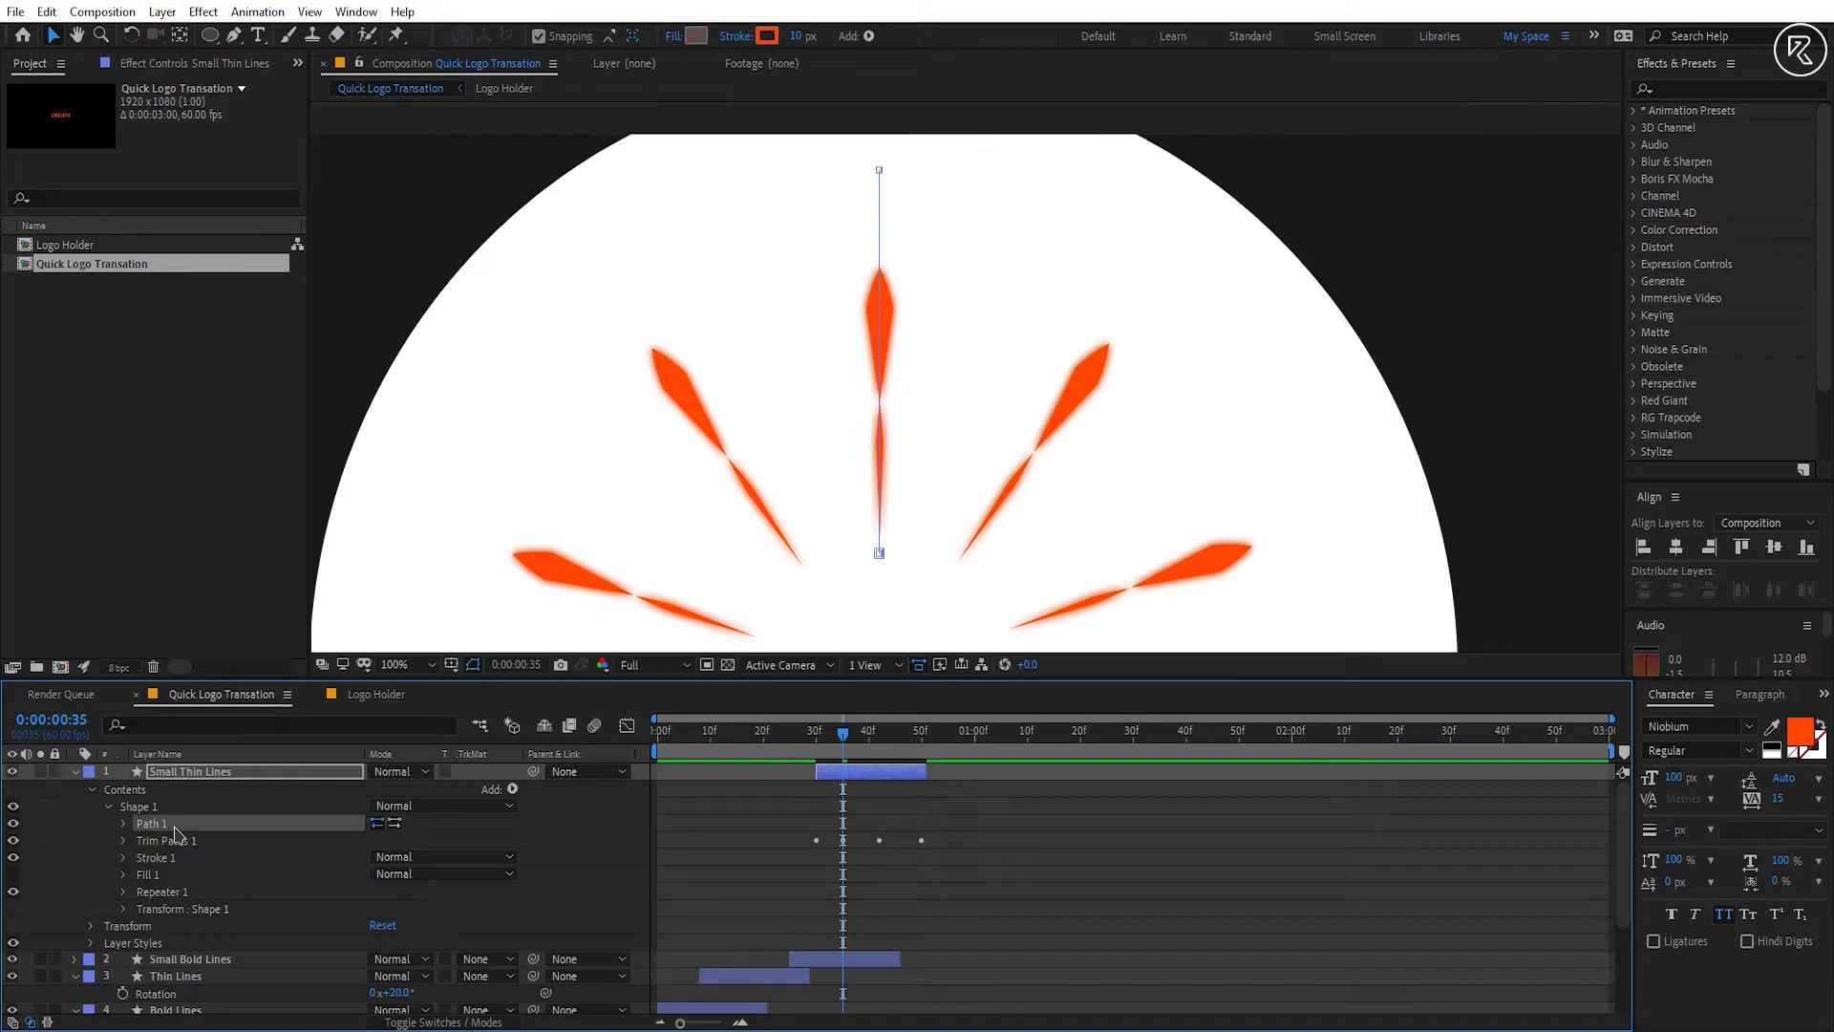
click(880, 172)
key(shift+Down)
key(shift+Down)
key(shift+Down)
key(shift+Down)
key(shift+Down)
key(shift+Down)
key(shift+Down)
key(shift+Down)
key(shift+Down)
key(shift+Down)
key(shift+Down)
key(shift+Down)
key(shift+Down)
key(shift+Down)
key(shift+Down)
key(shift+Down)
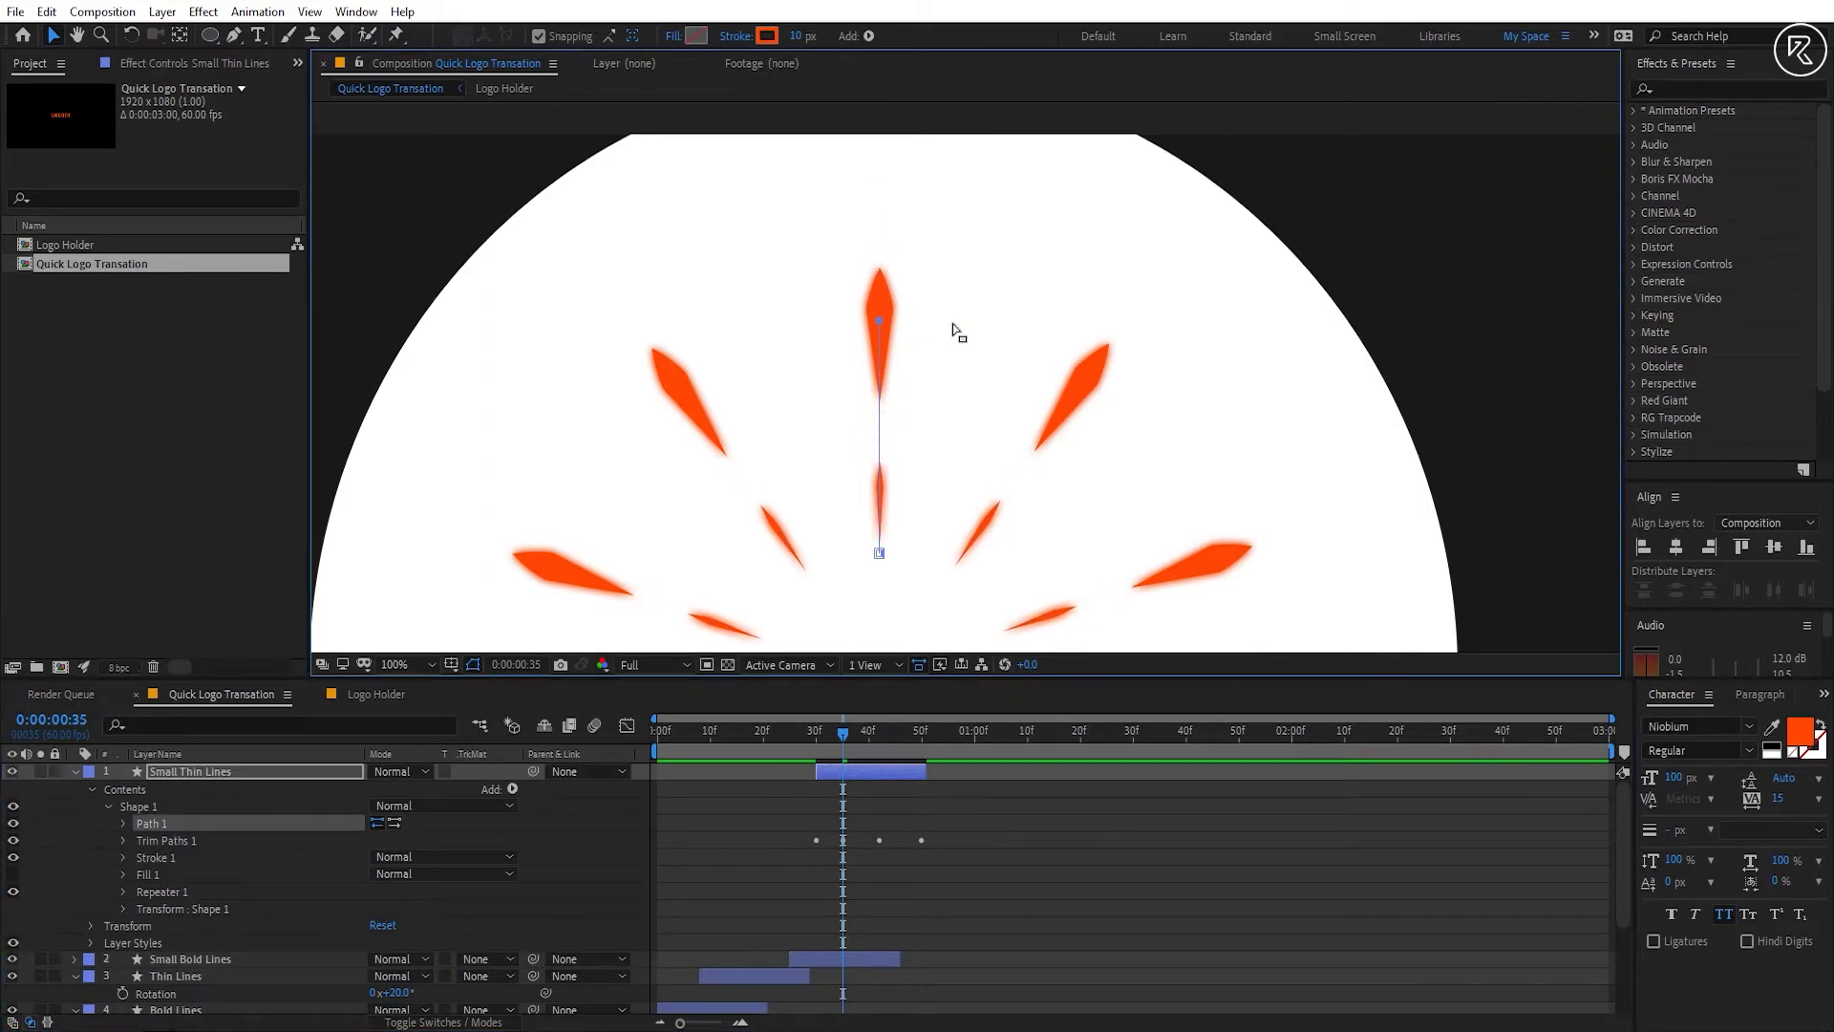
key(shift+Down)
key(shift+Down)
key(shift+Down)
key(shift+Down)
Step: Move the Small Thin Lines layer's anchor point to the centre of the composition, over the logo text
mouse_move(809, 747)
mouse_down()
mouse_move(902, 746)
mouse_move(837, 744)
mouse_up()
key(v)
drag(926, 472, 924, 340)
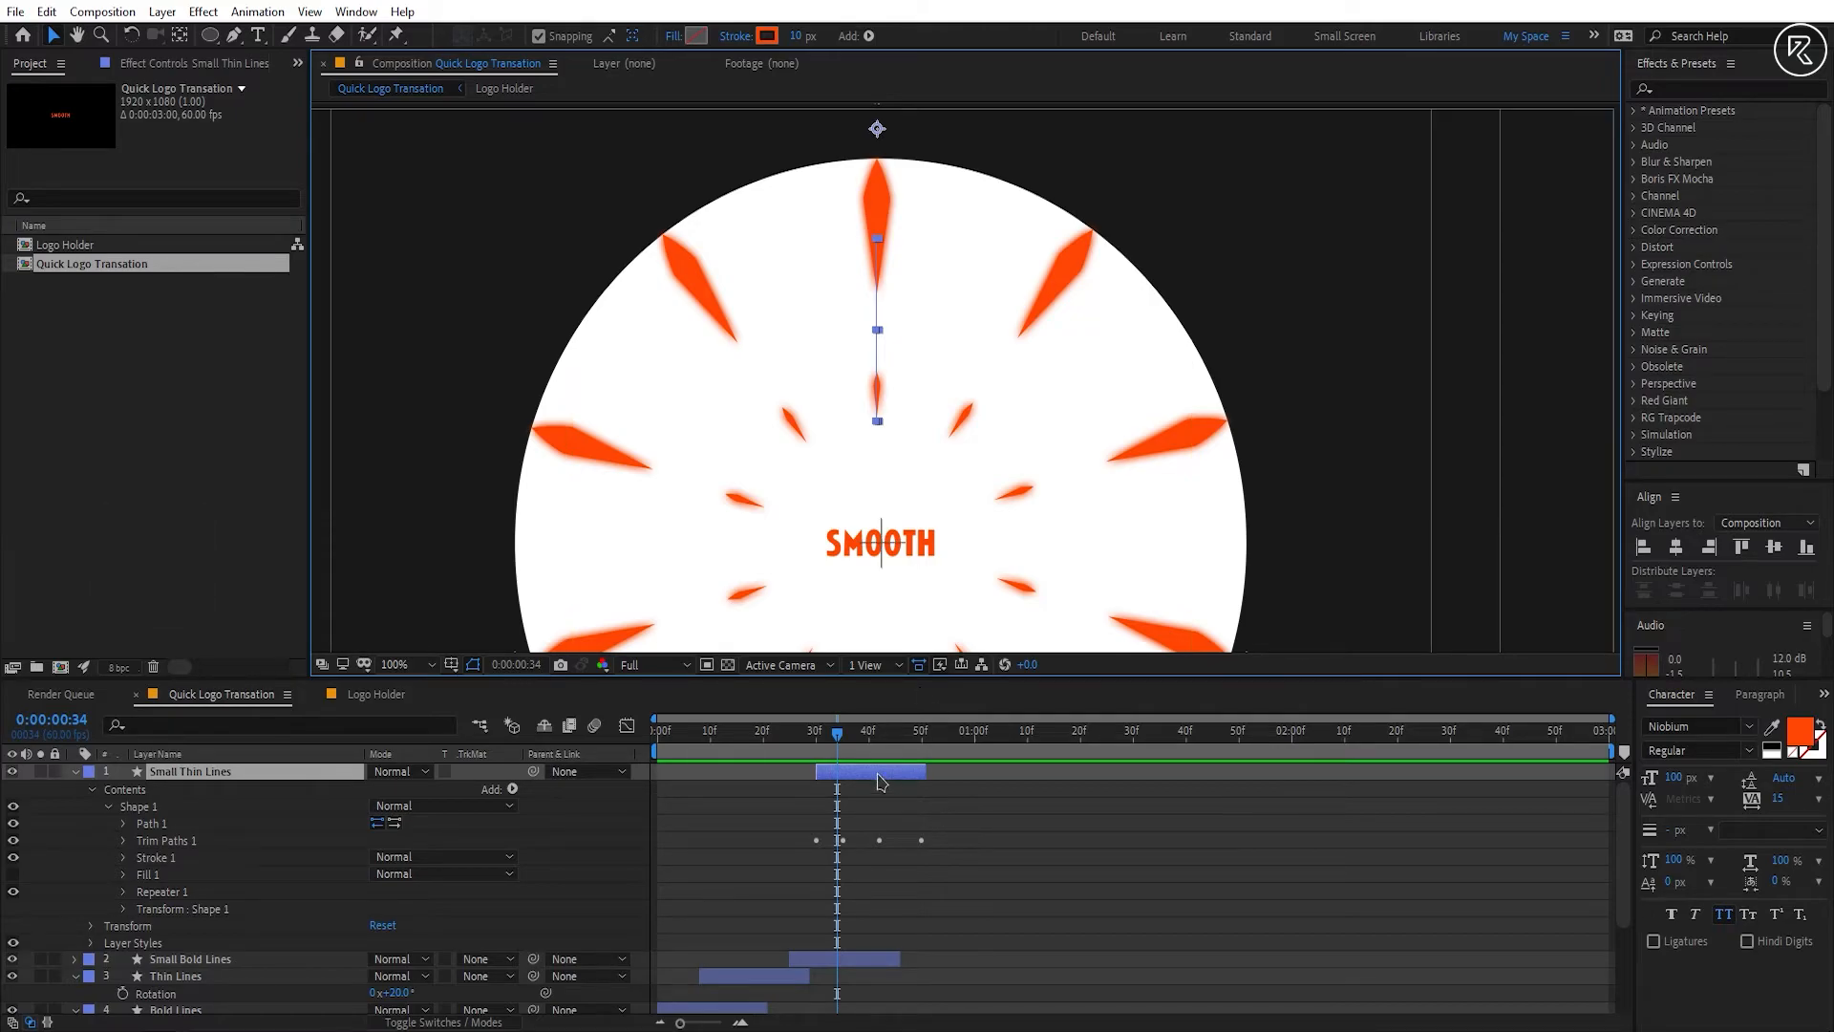
key(y)
drag(881, 131, 883, 545)
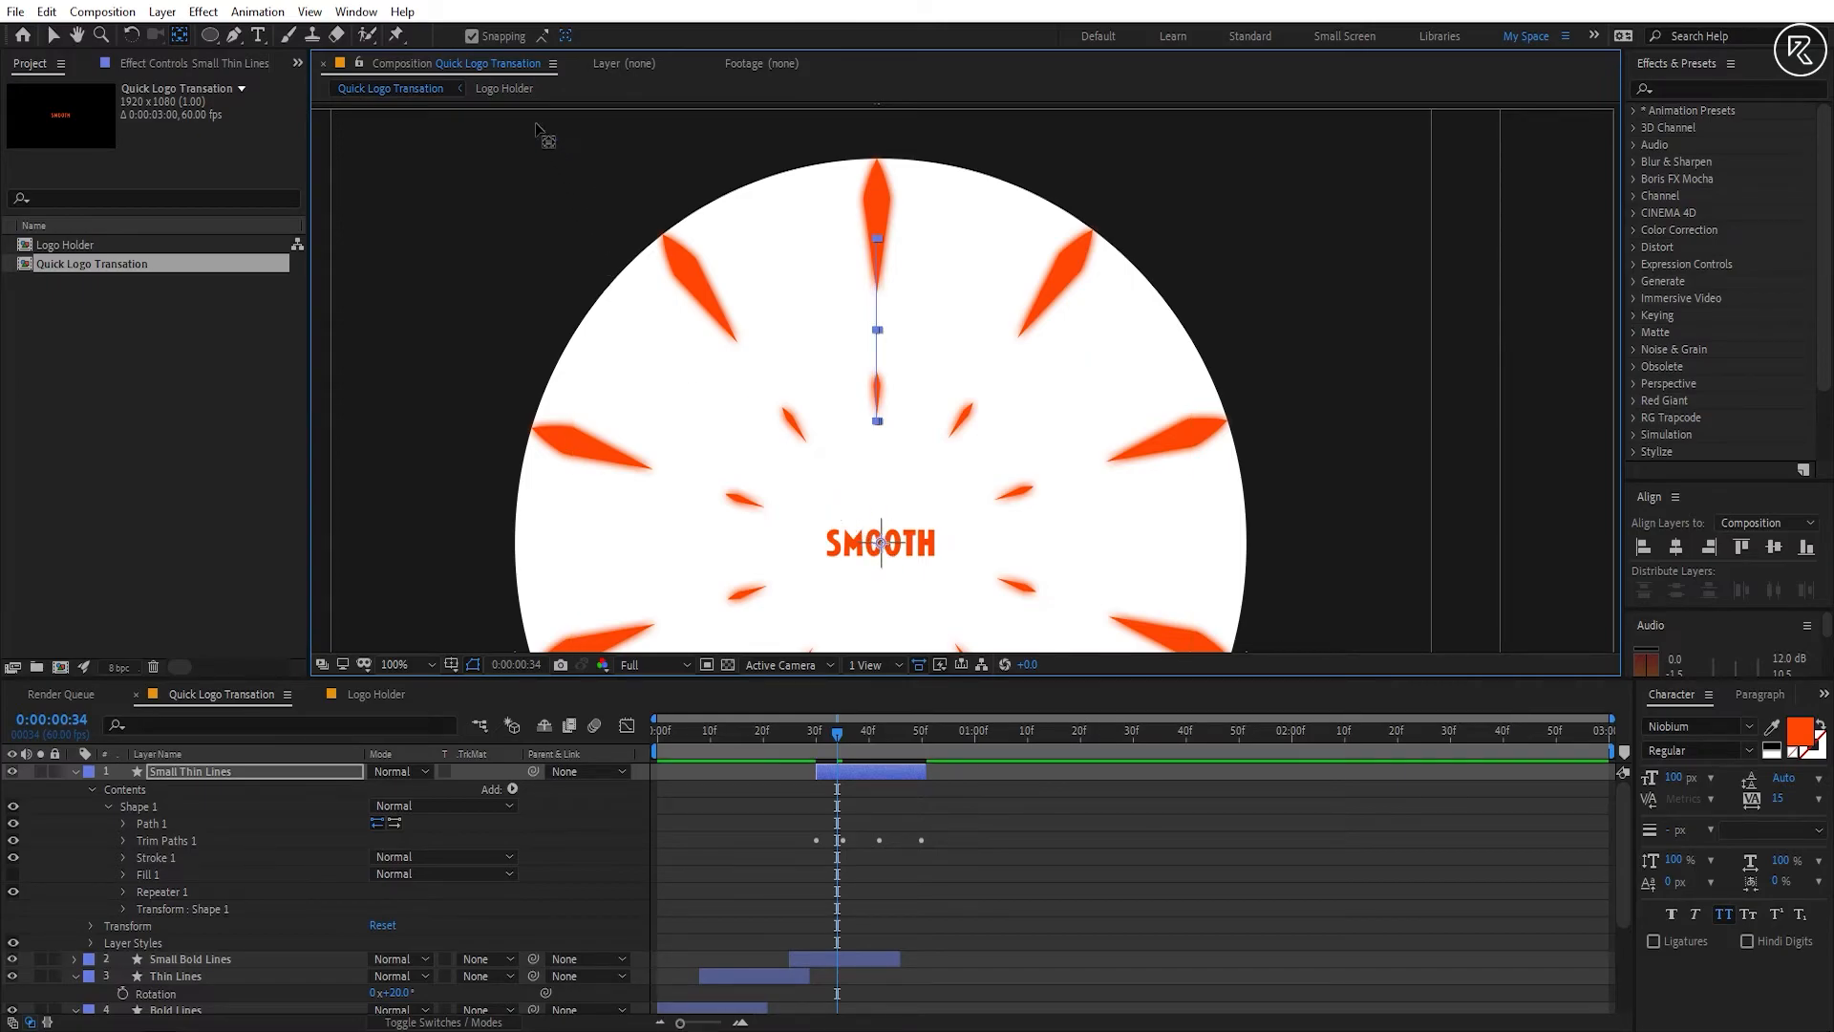
click(53, 35)
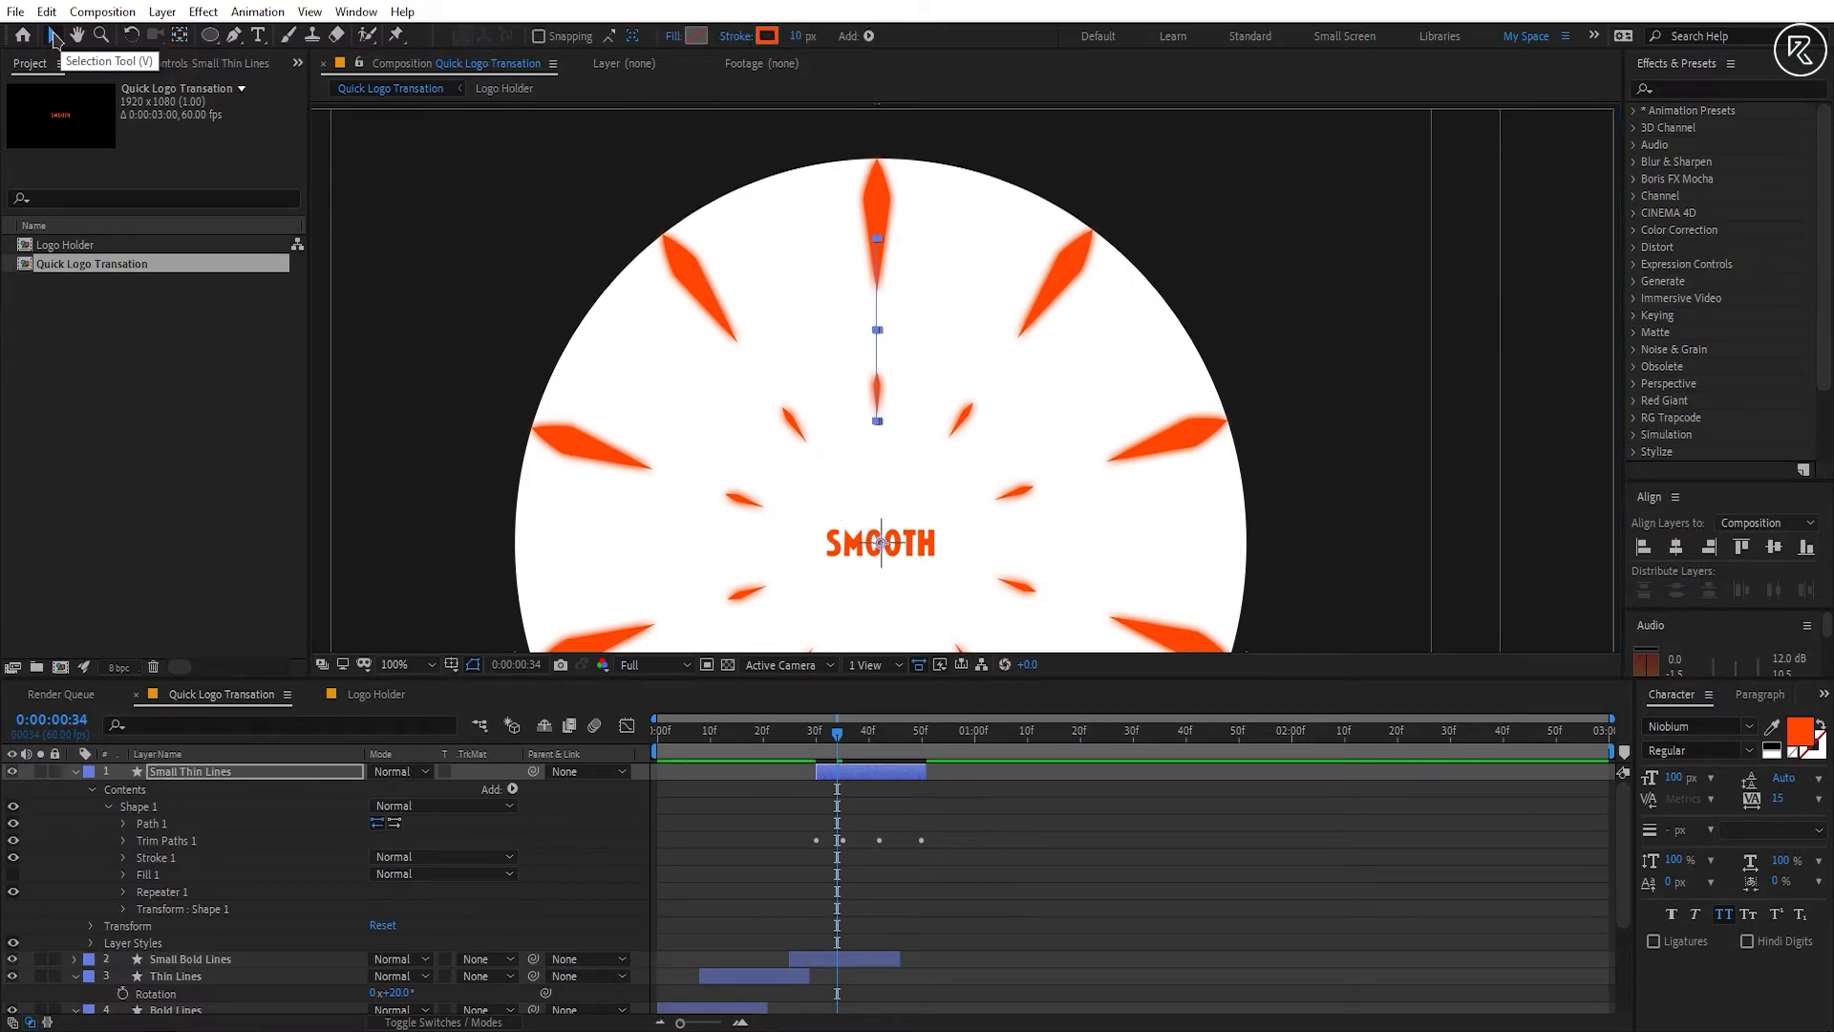
Step: Set the Small Thin Lines layer's rotation to 20°
click(230, 772)
key(r)
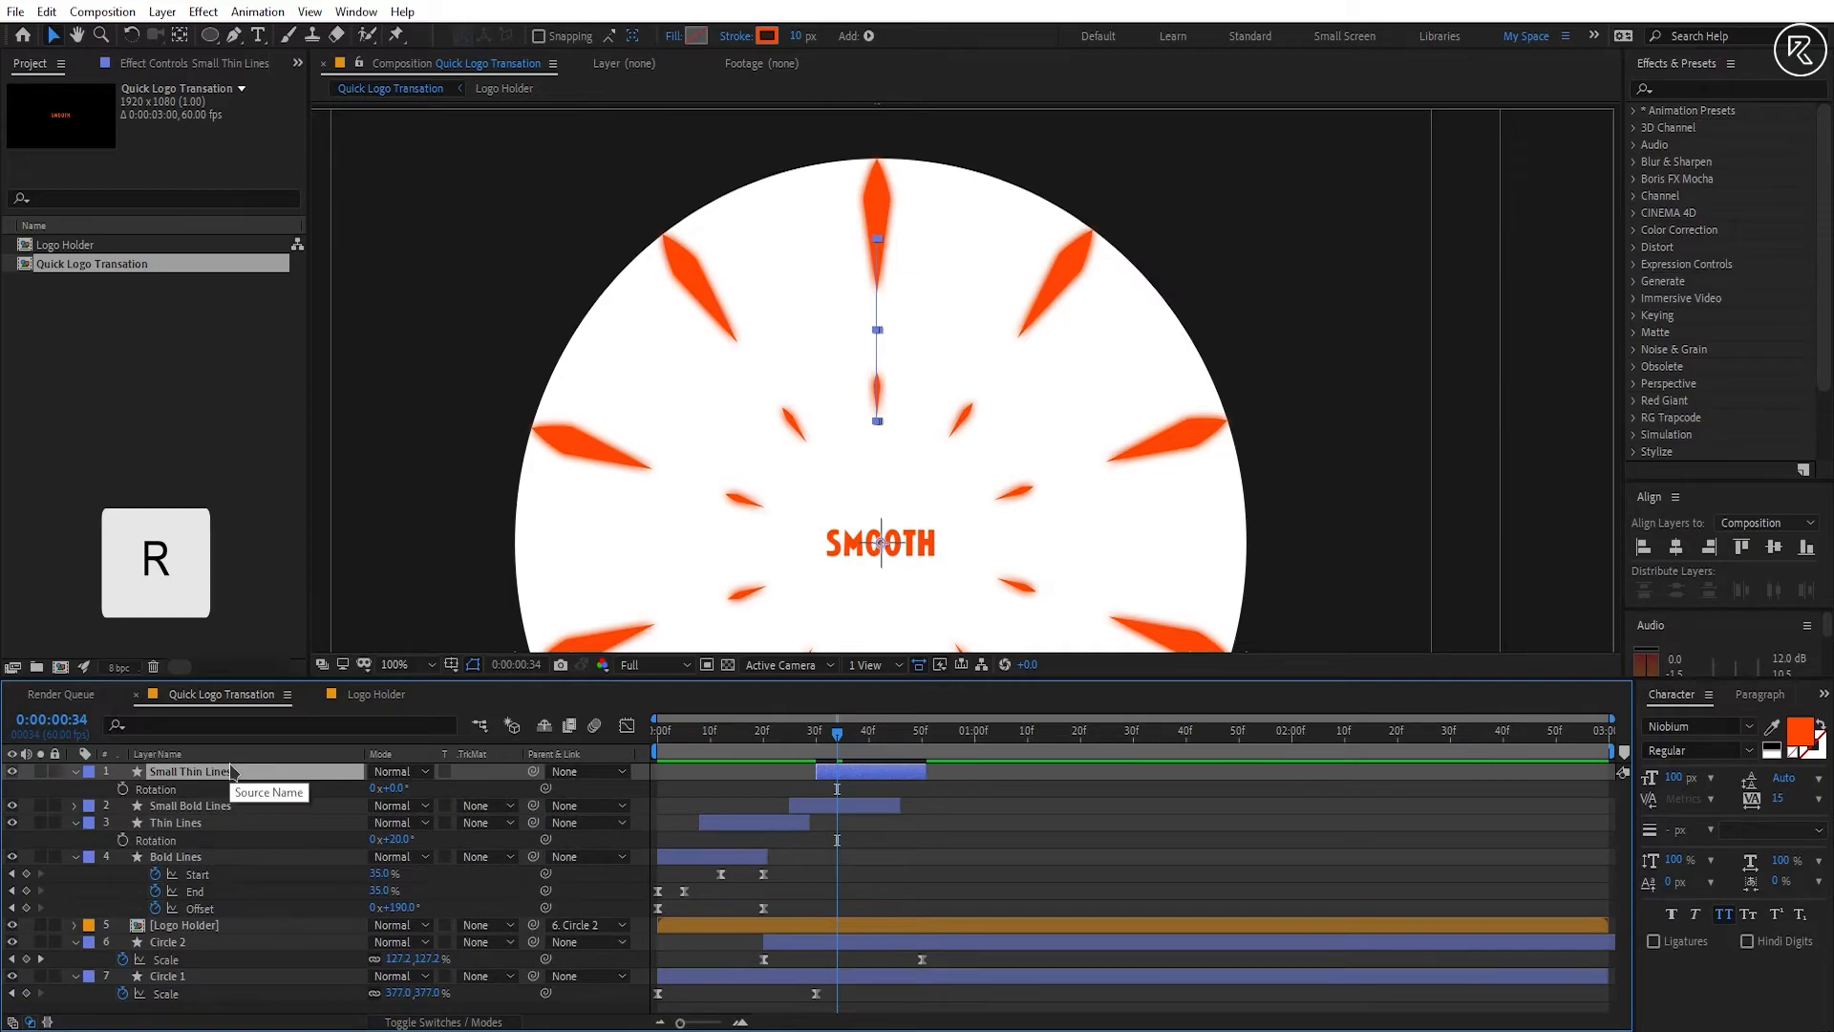
click(397, 789)
text(20)
key(Return)
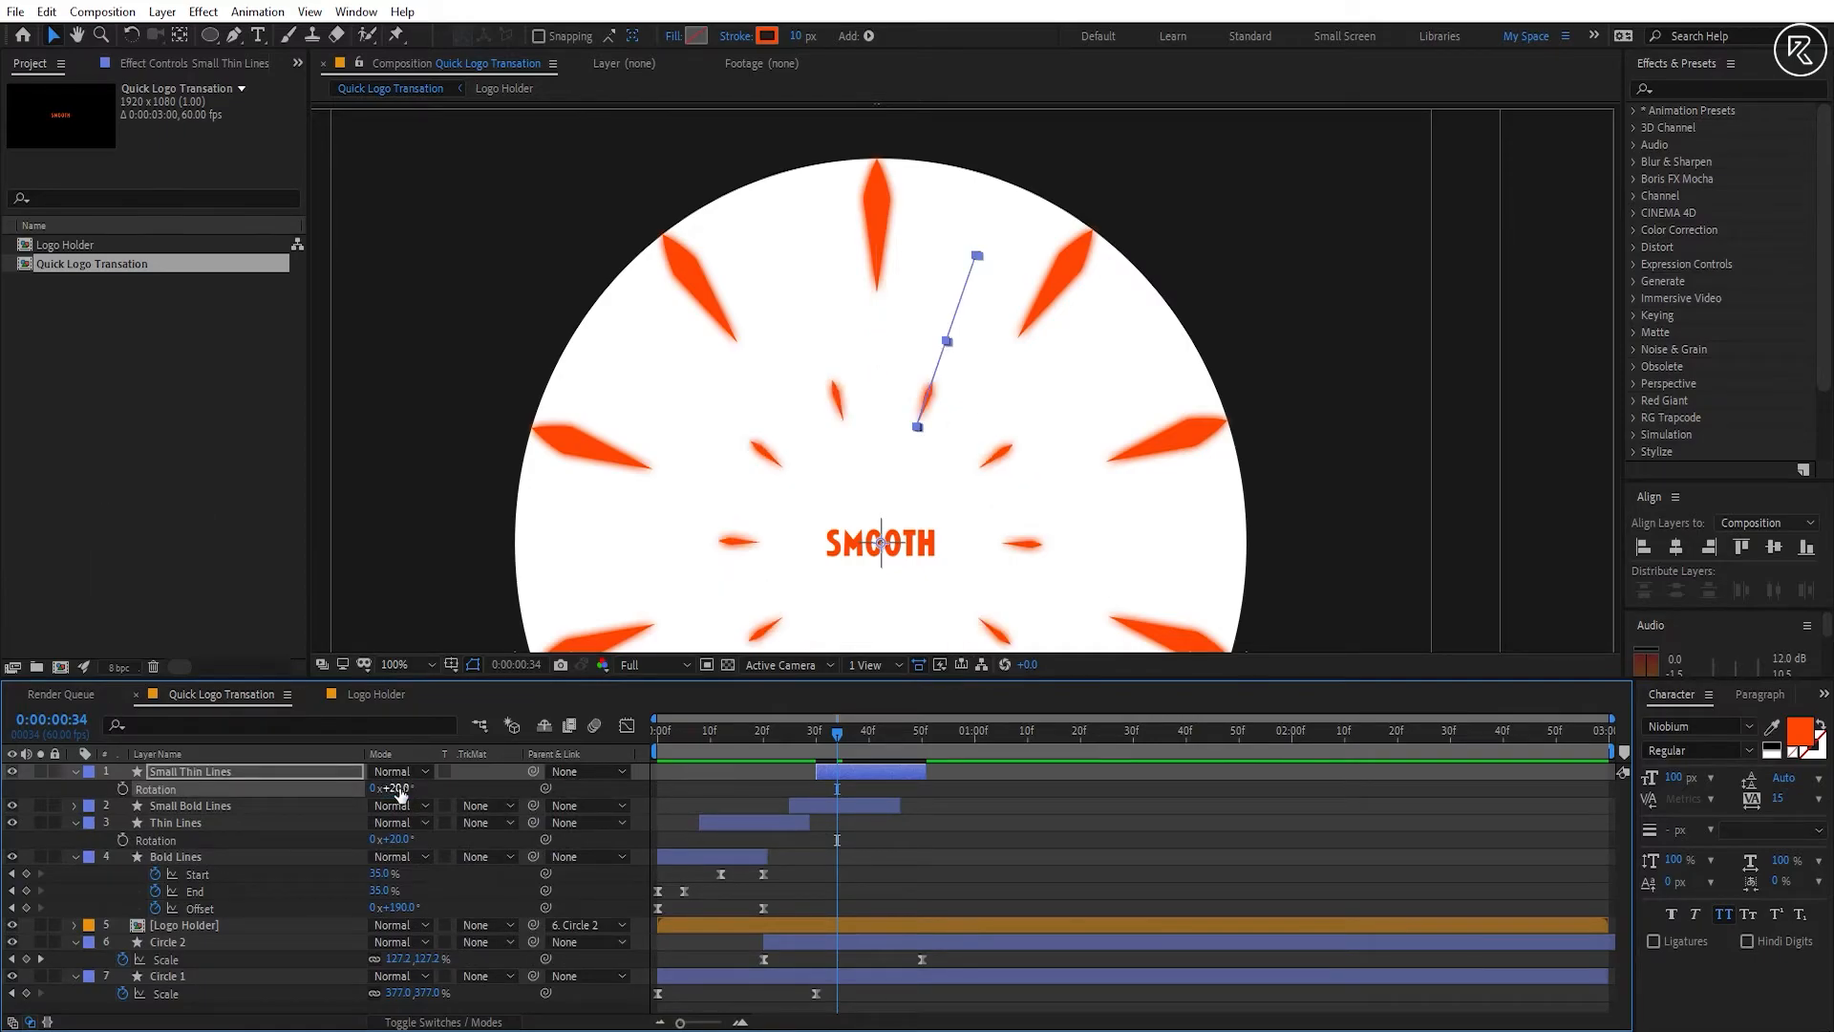
Step: Go to frame 39 and set the Small Thin Lines layer's scale to 70%
drag(802, 737, 865, 765)
key(s)
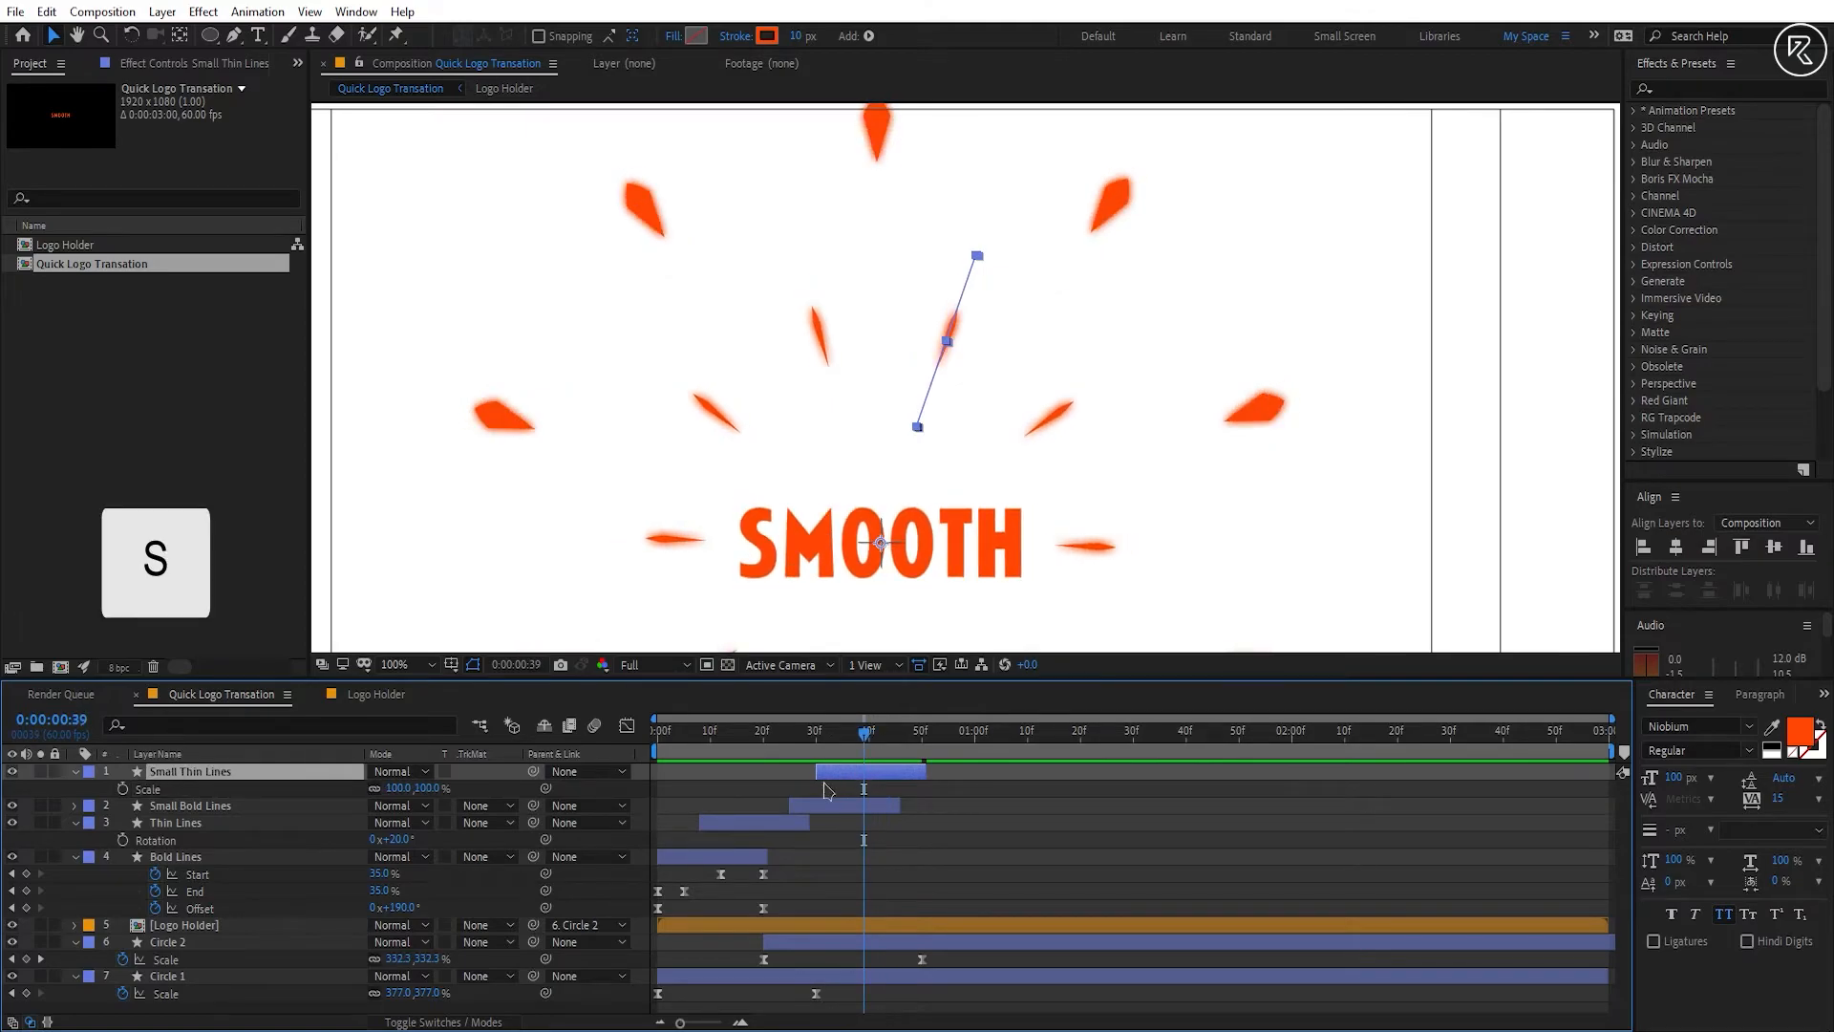
mouse_move(424, 789)
mouse_down()
mouse_move(393, 791)
mouse_move(412, 791)
mouse_up()
text(70)
key(Return)
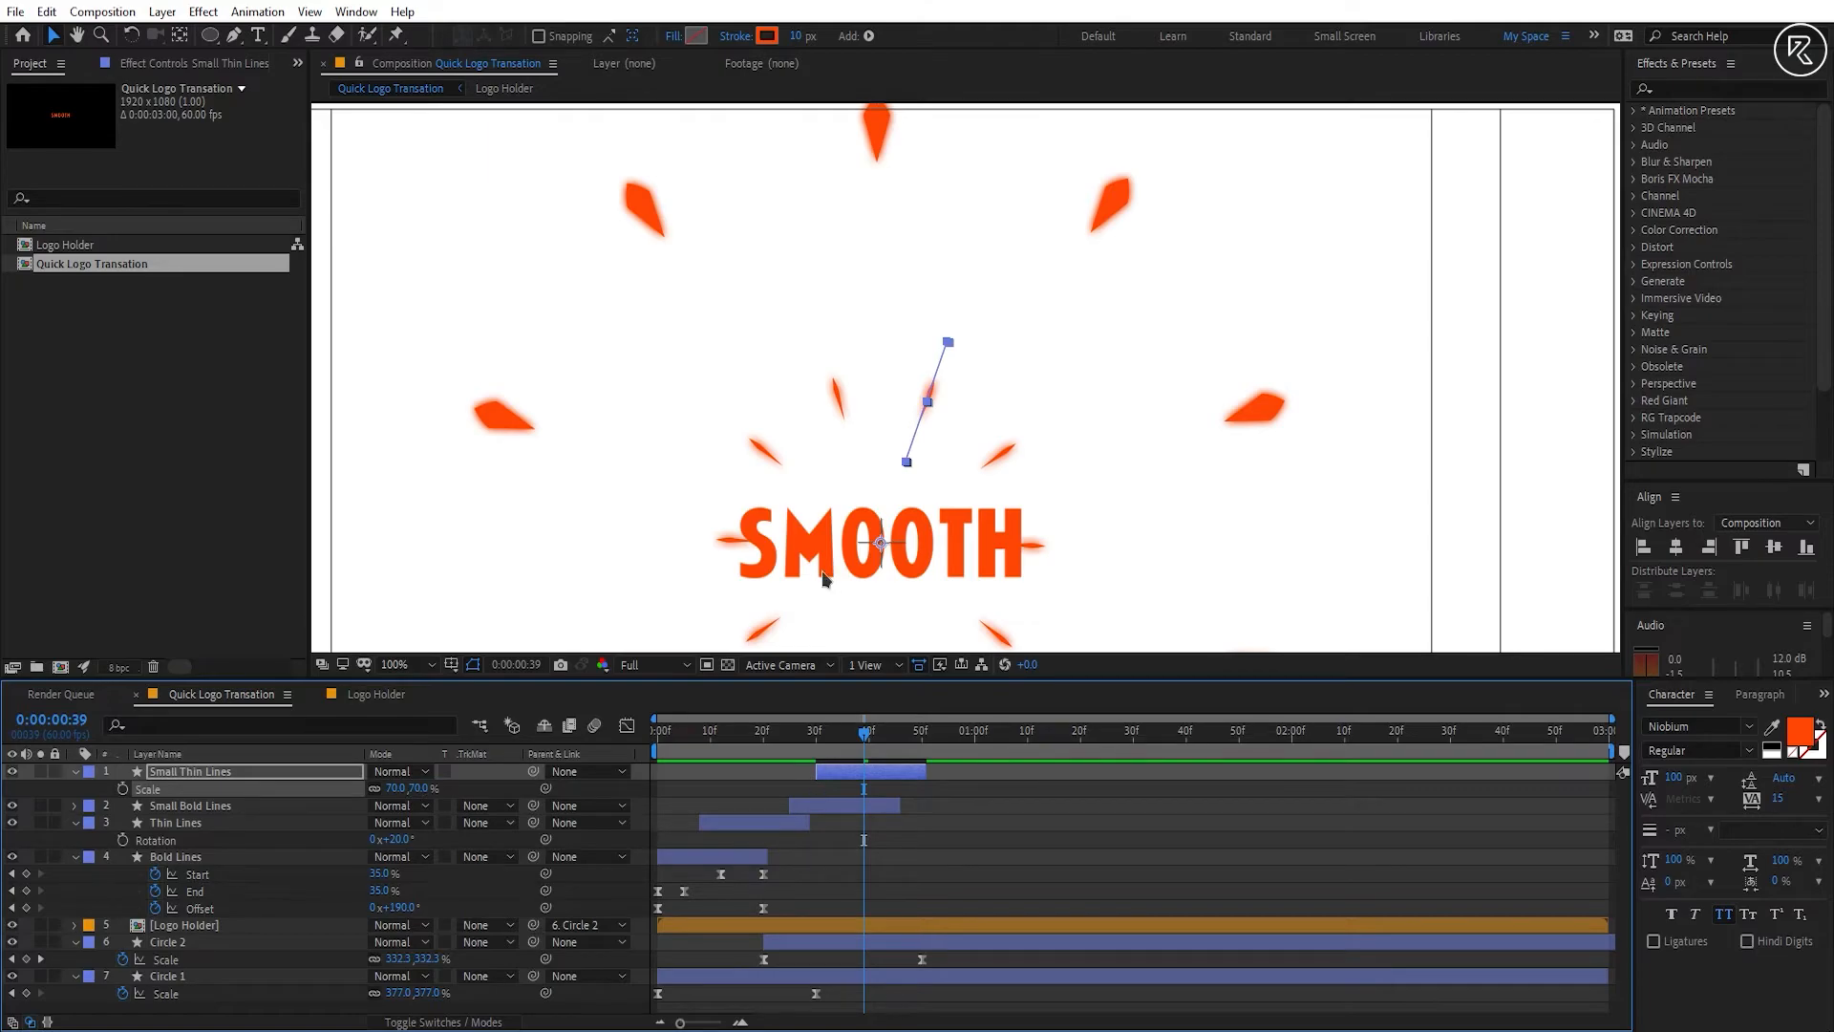
Step: Hide the guides and preview the whole transition from the first frame
key(shift+slash)
key(apostrophe)
drag(824, 739, 628, 750)
key(space)
key(space)
key(space)
key(space)
Step: Trim the Circle 1 layer to end at frame 50
drag(752, 742, 918, 743)
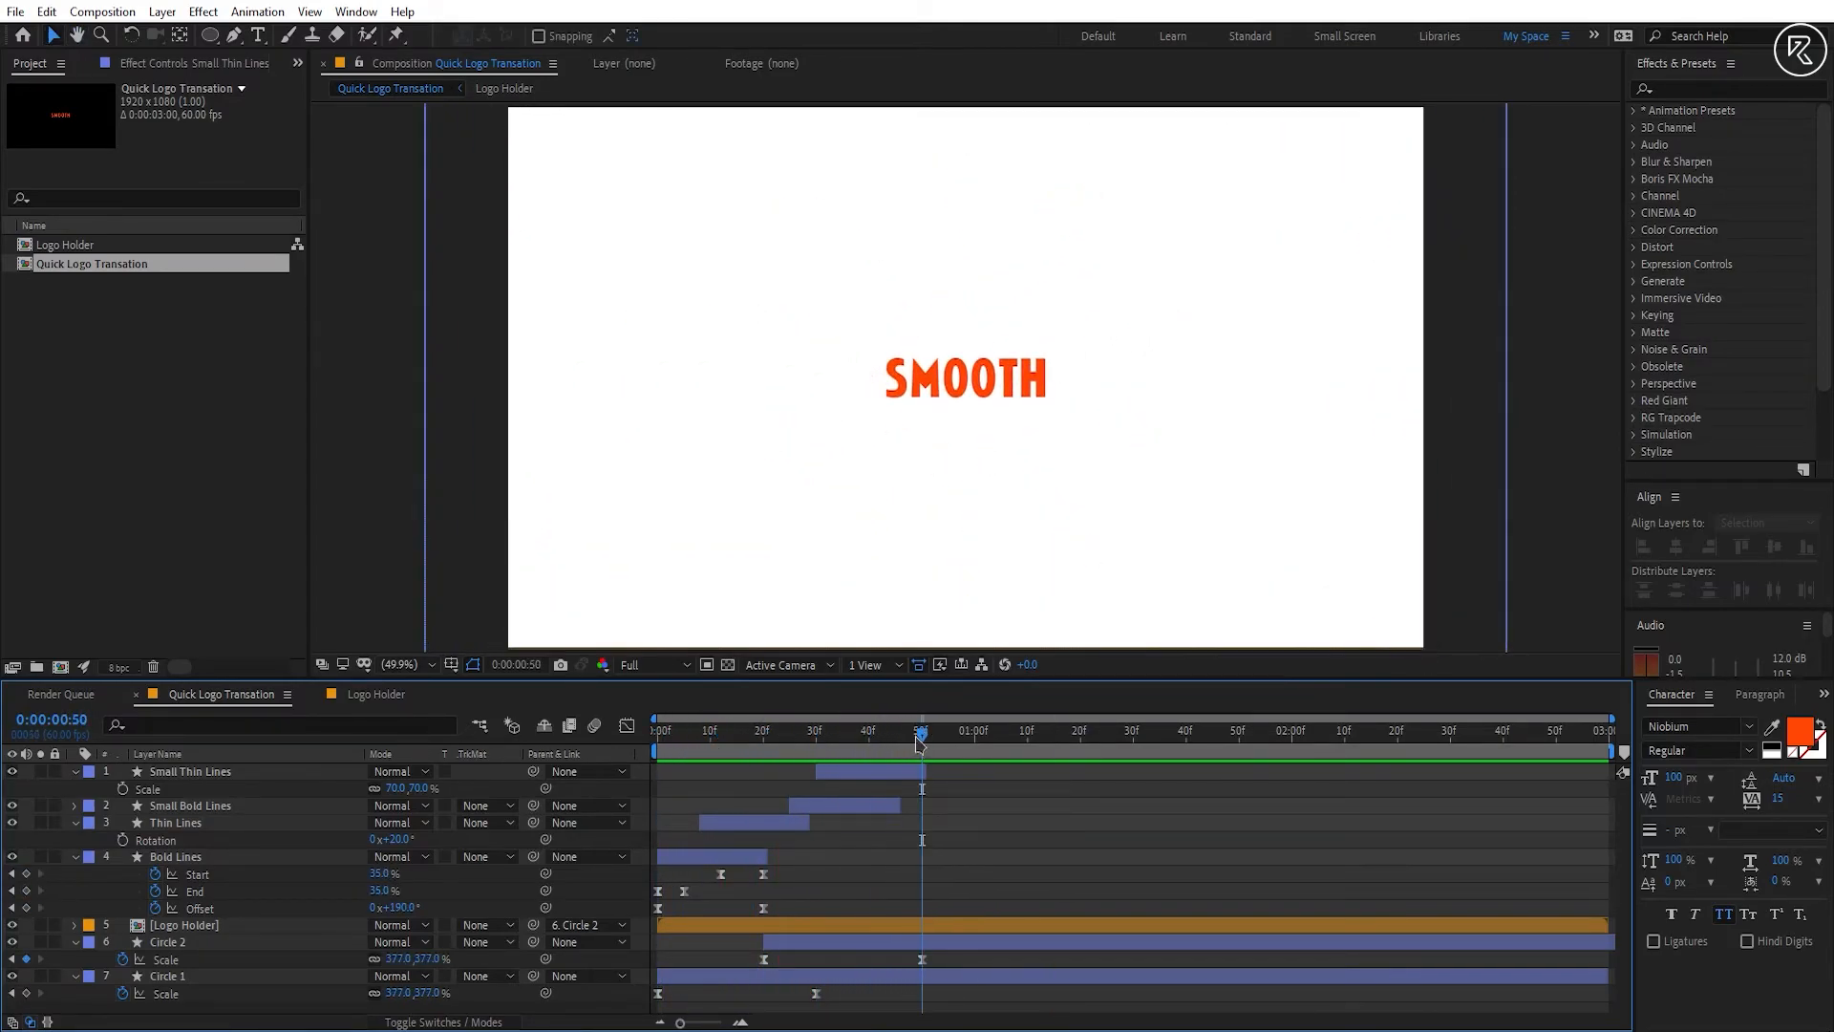
click(924, 976)
key(alt+bracketright)
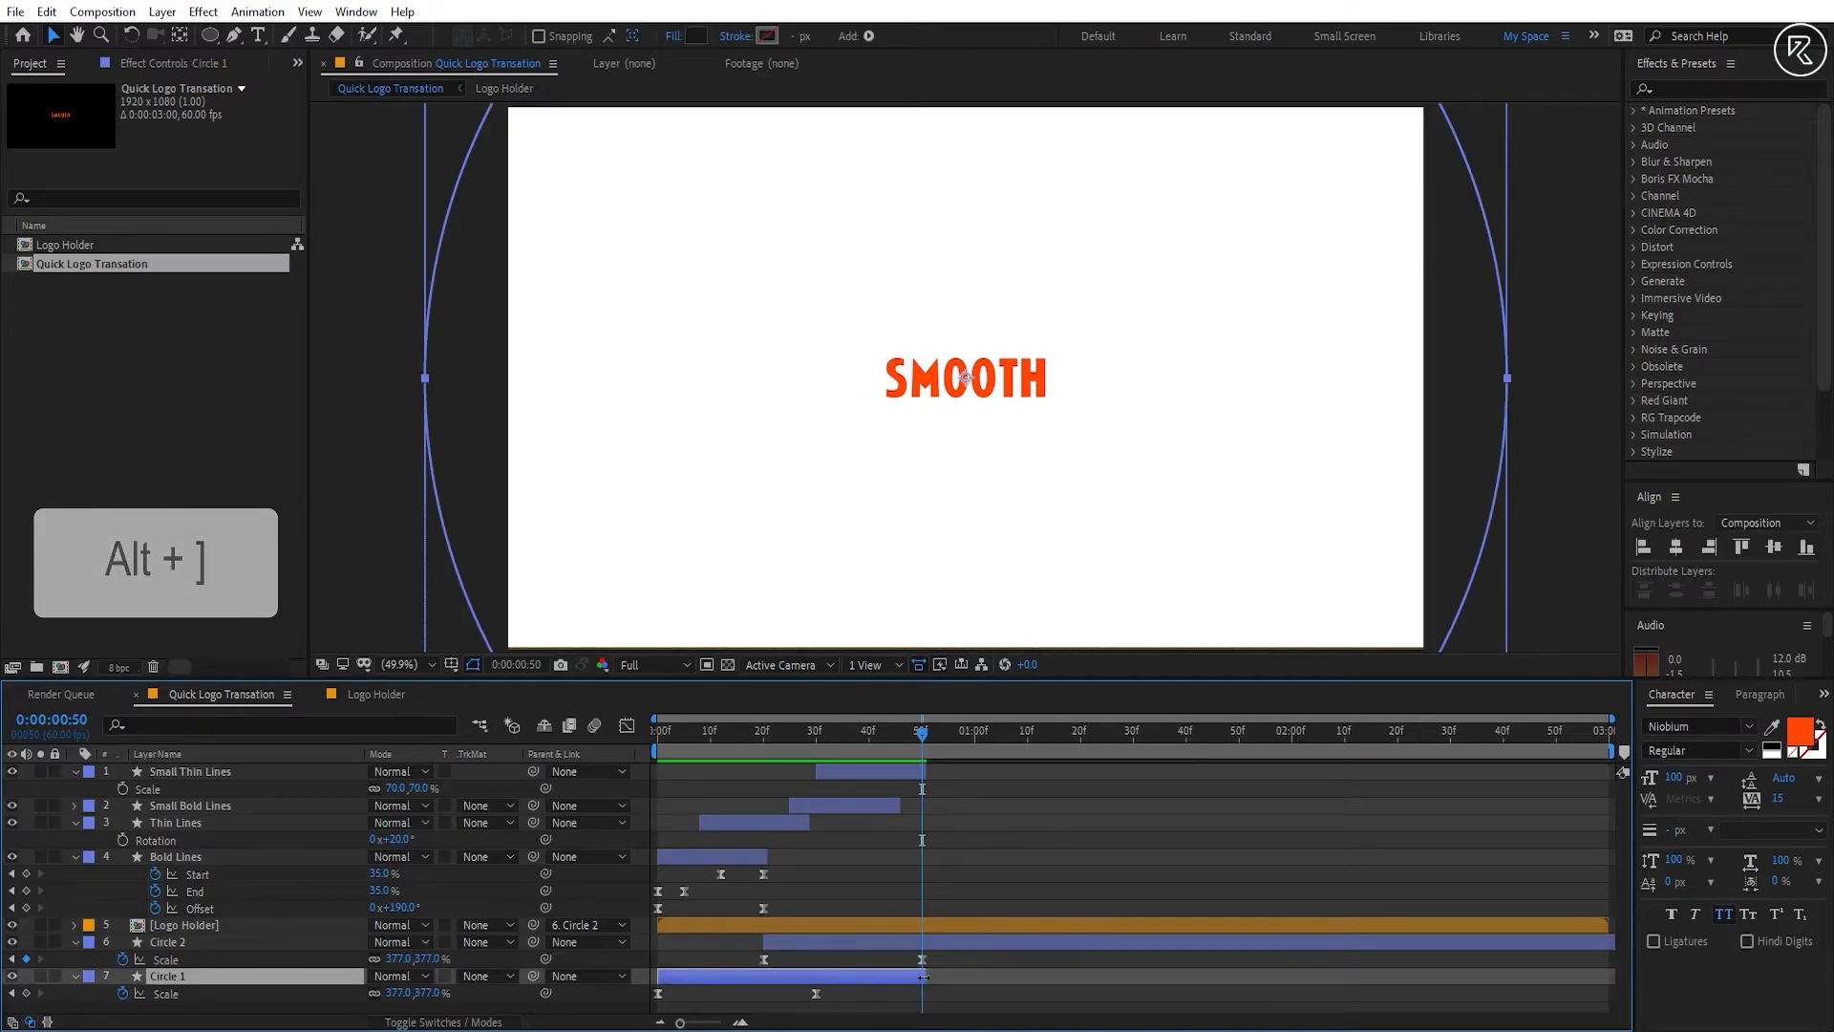
Step: Duplicate the Circle 1 layer and place the copy, time-reversed, at the end of the composition
key(ctrl+d)
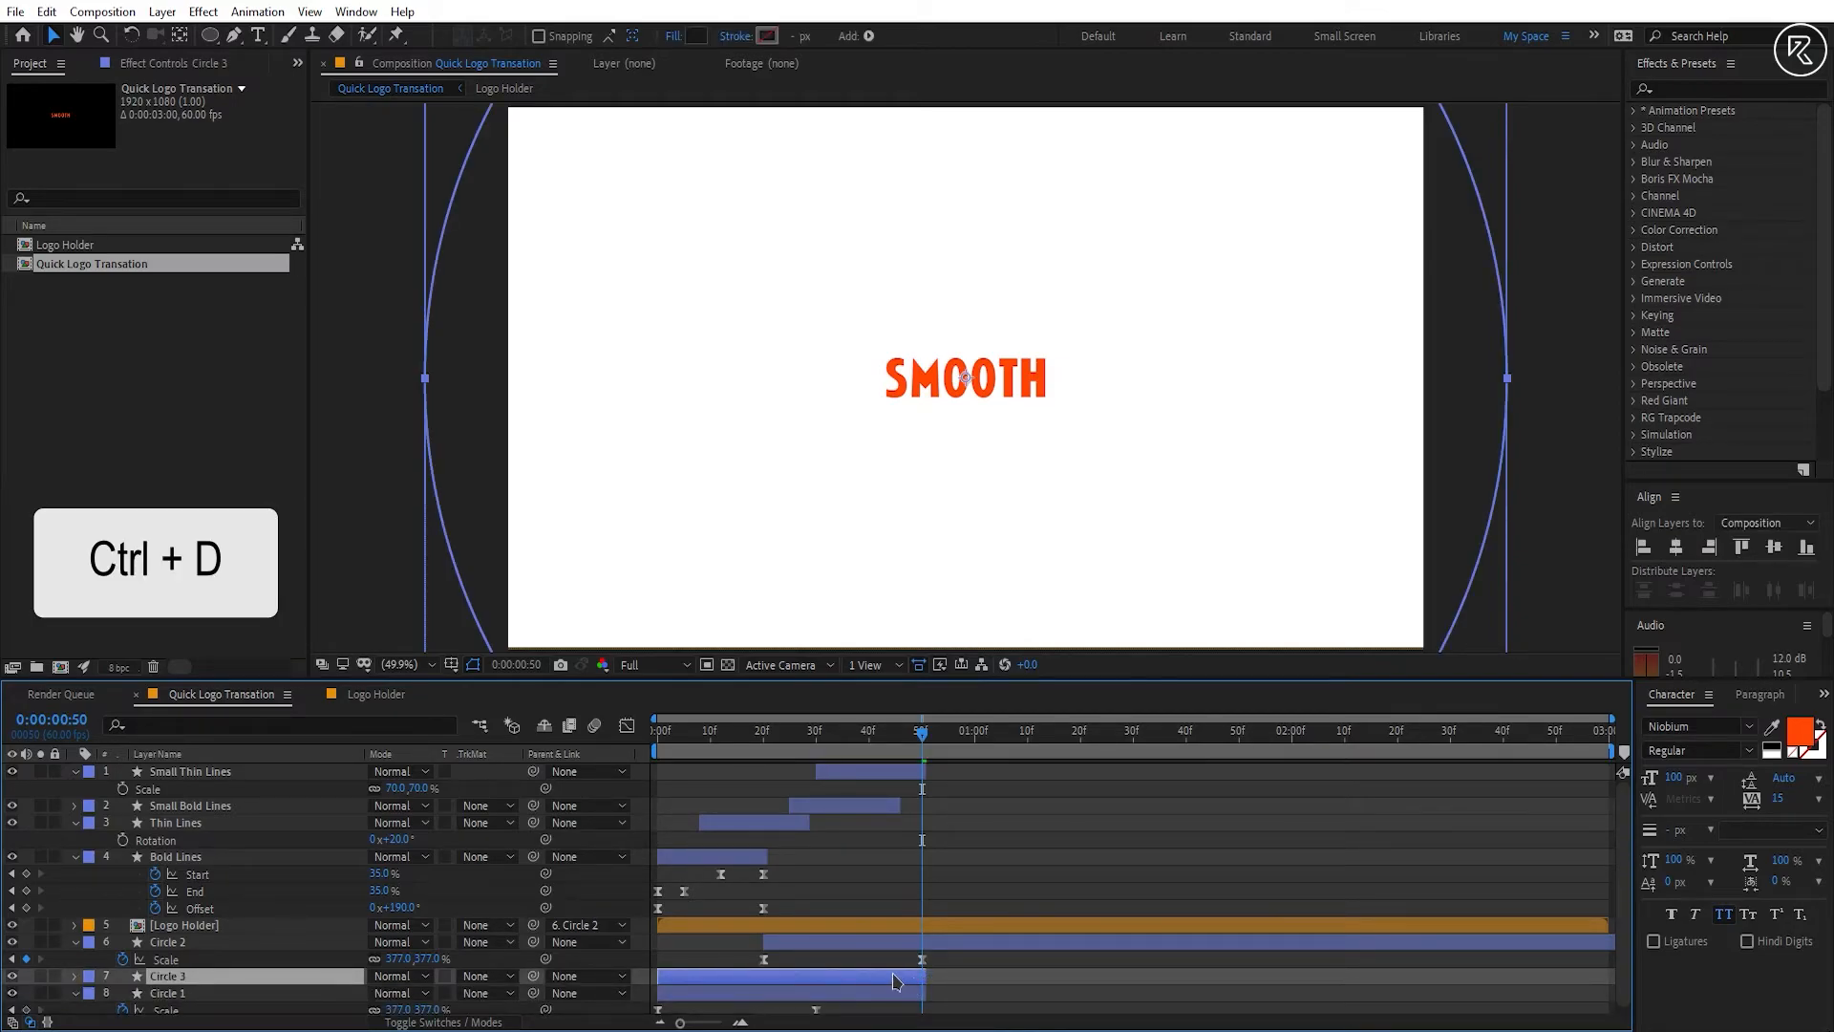
right_click(894, 975)
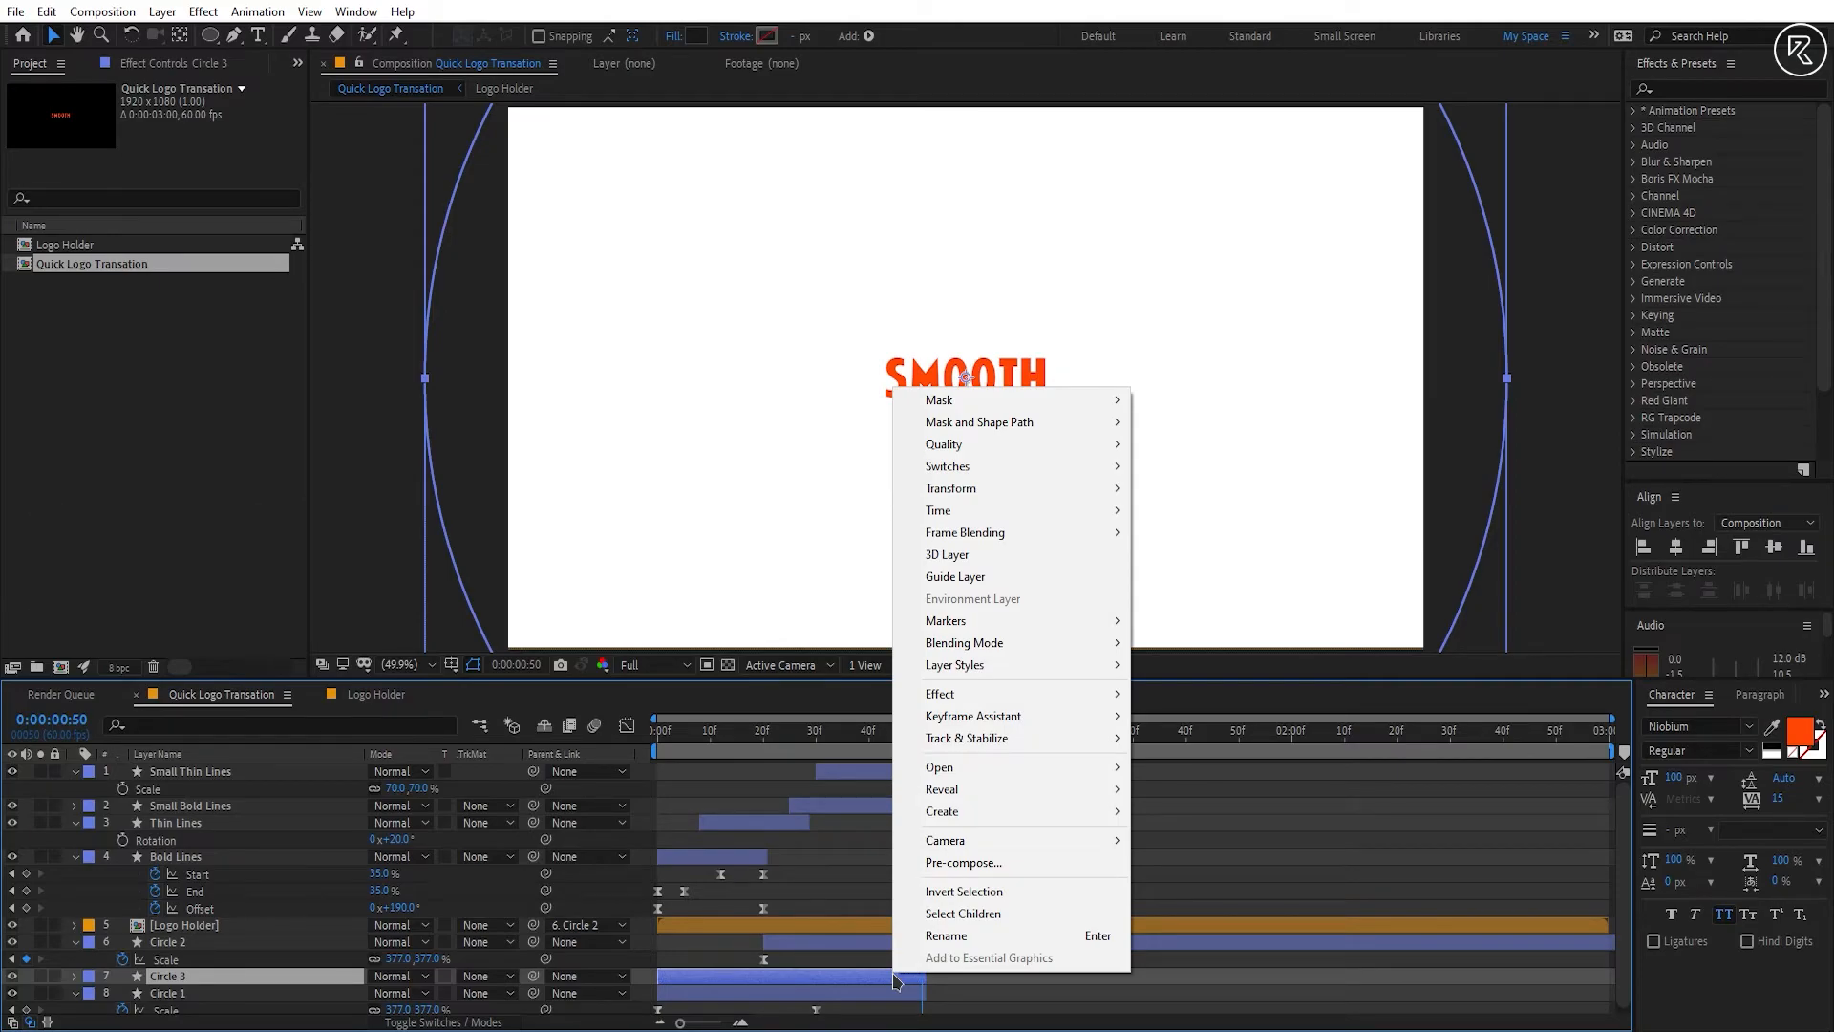
mouse_move(1086, 522)
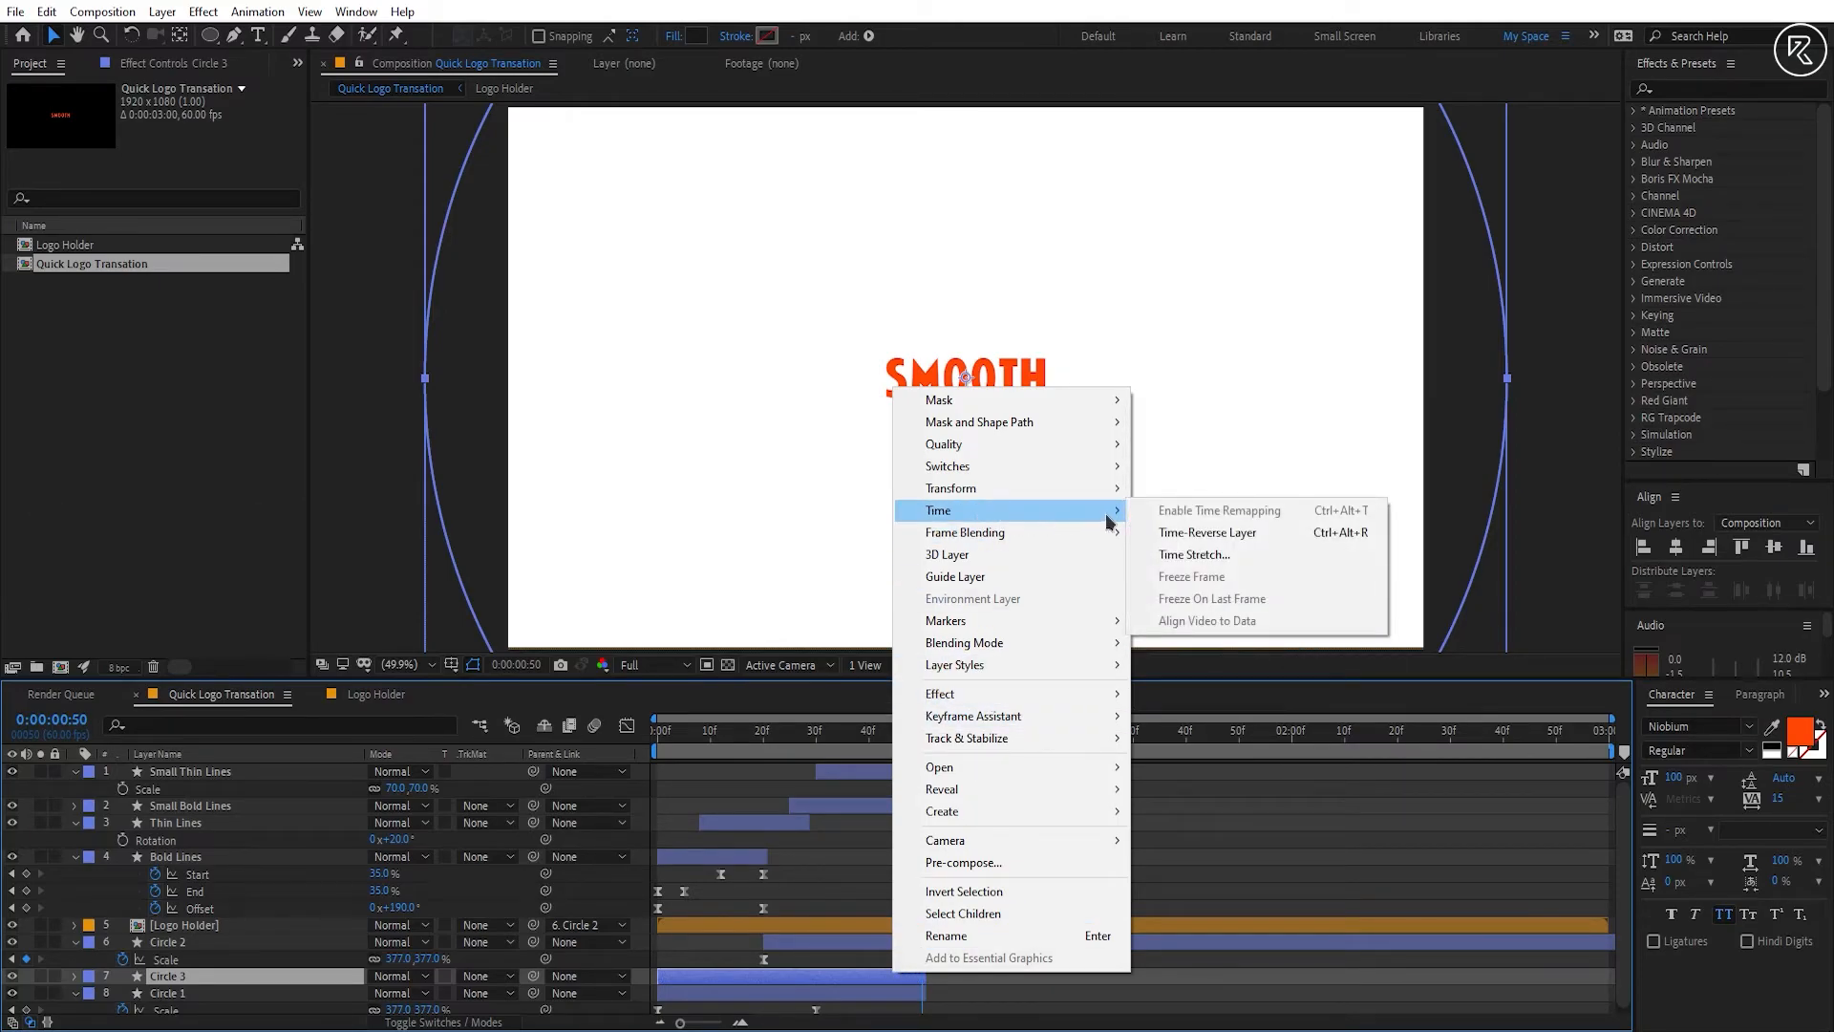
click(1251, 532)
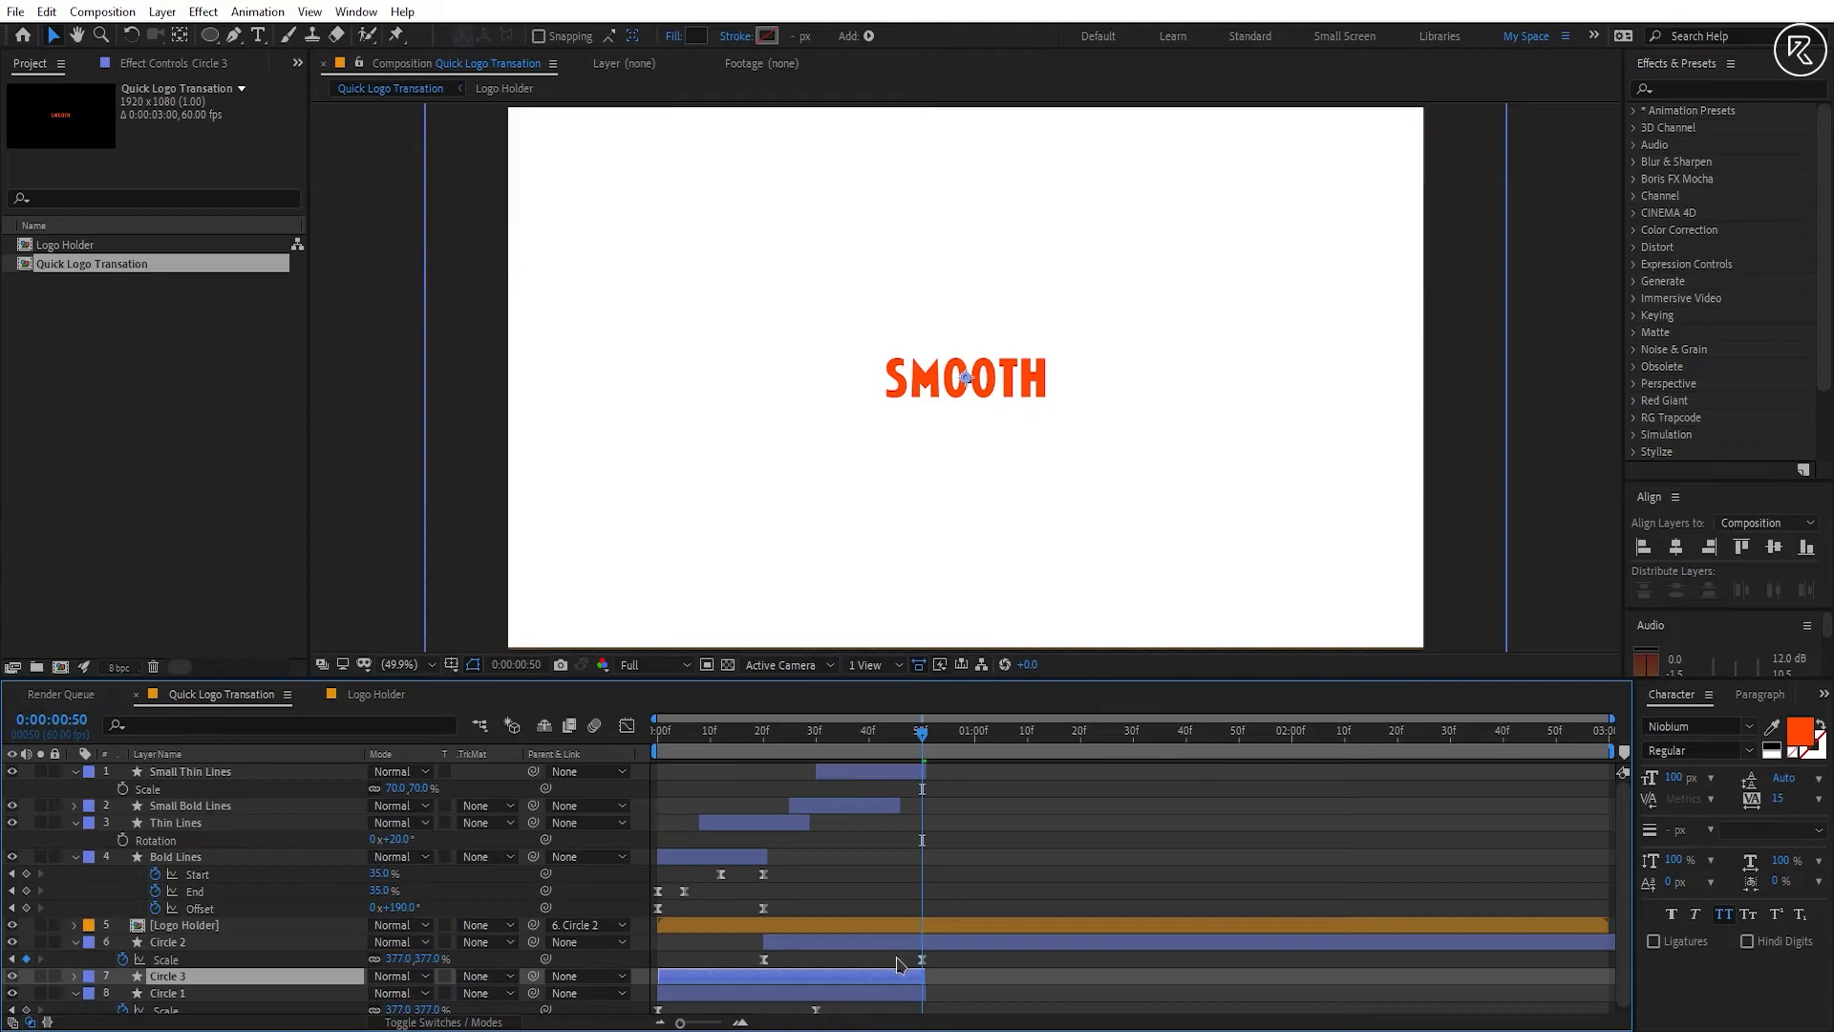
drag(868, 984, 1552, 984)
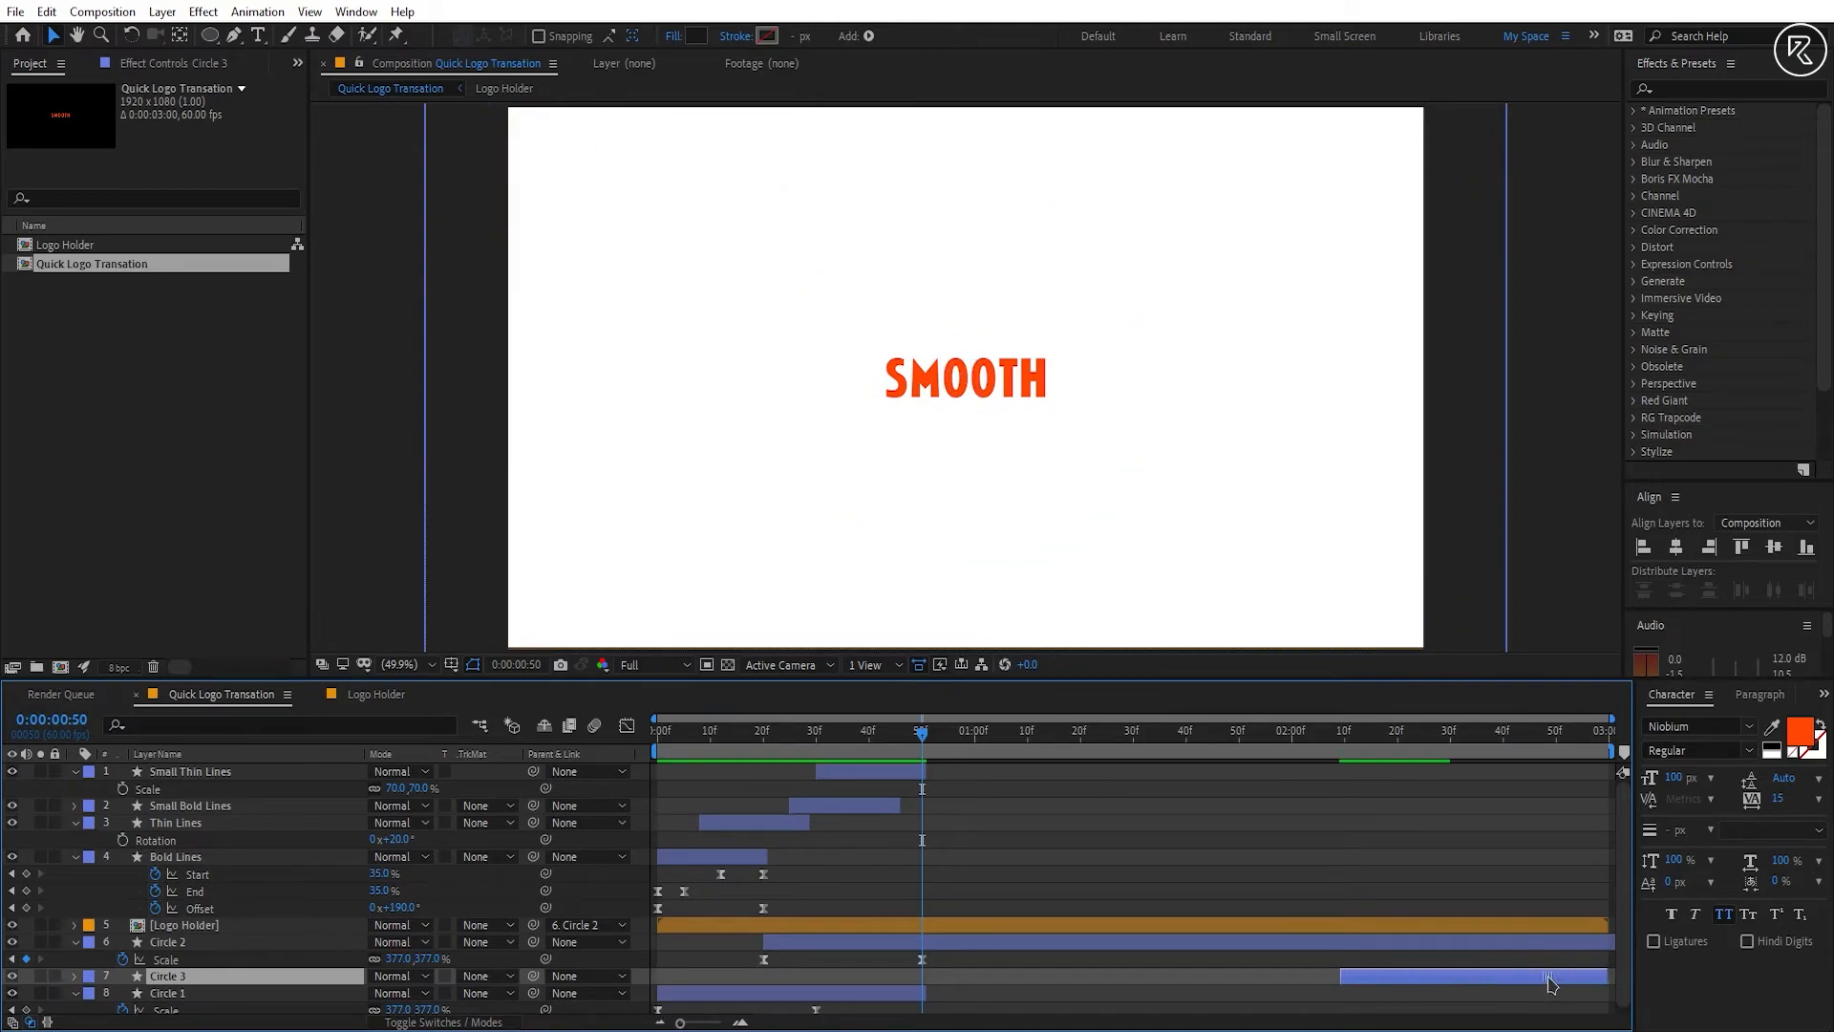
Step: Add a Scale keyframe to Circle 2 at 0:00:02:09, where the Circle 3 layer begins
click(1342, 743)
drag(1342, 743, 1345, 743)
click(1411, 945)
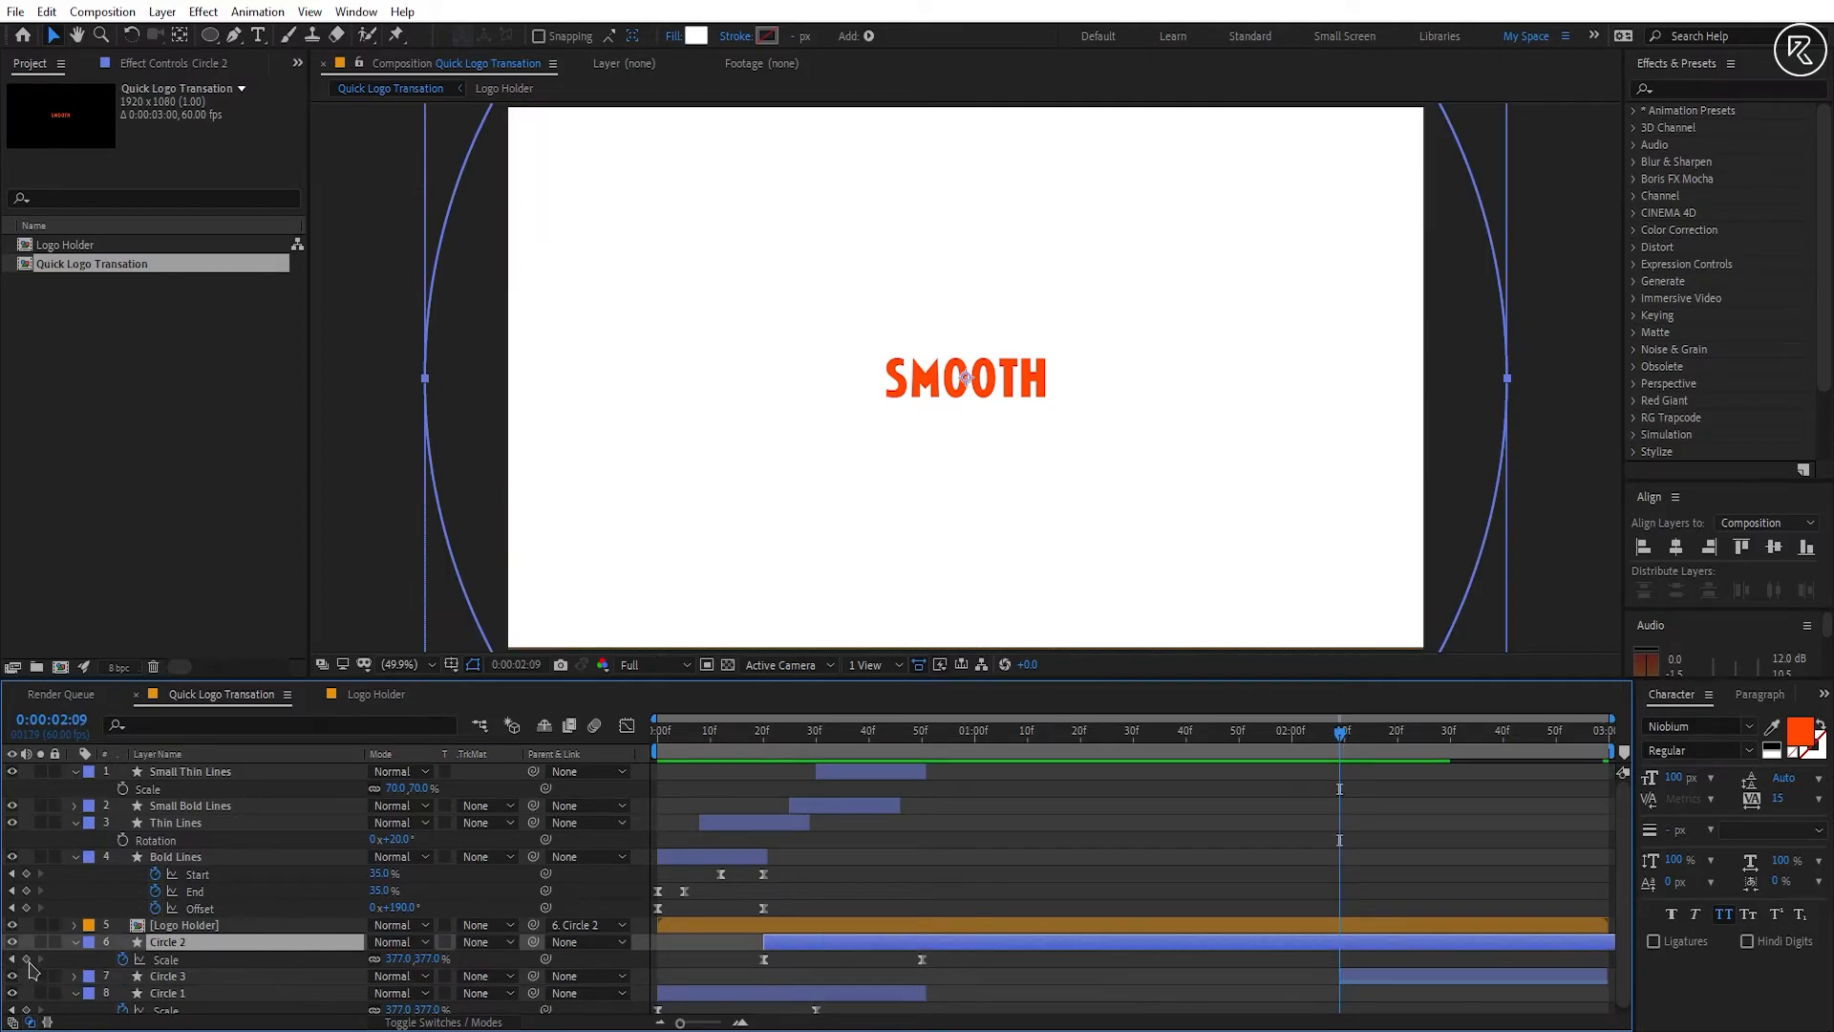
click(25, 958)
Step: Set Circle 2's scale to 0% at 0:00:02:39
key(space)
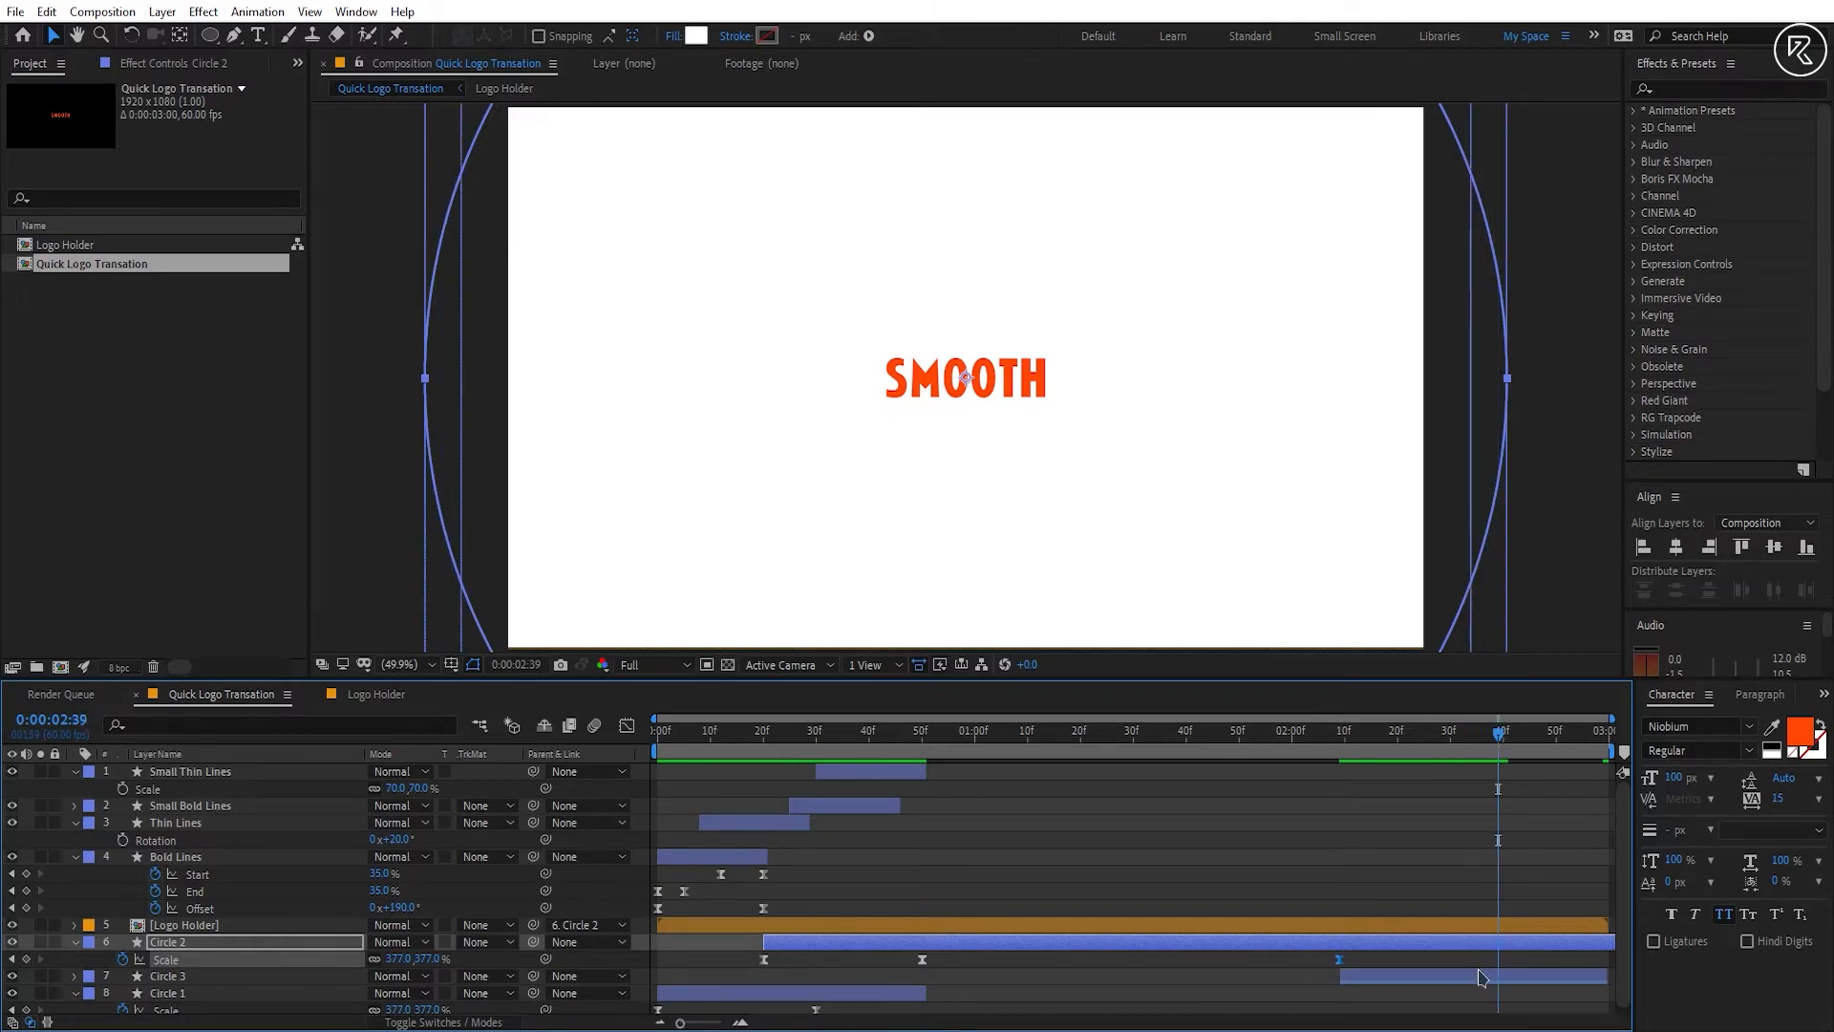
click(425, 959)
text(0)
key(Return)
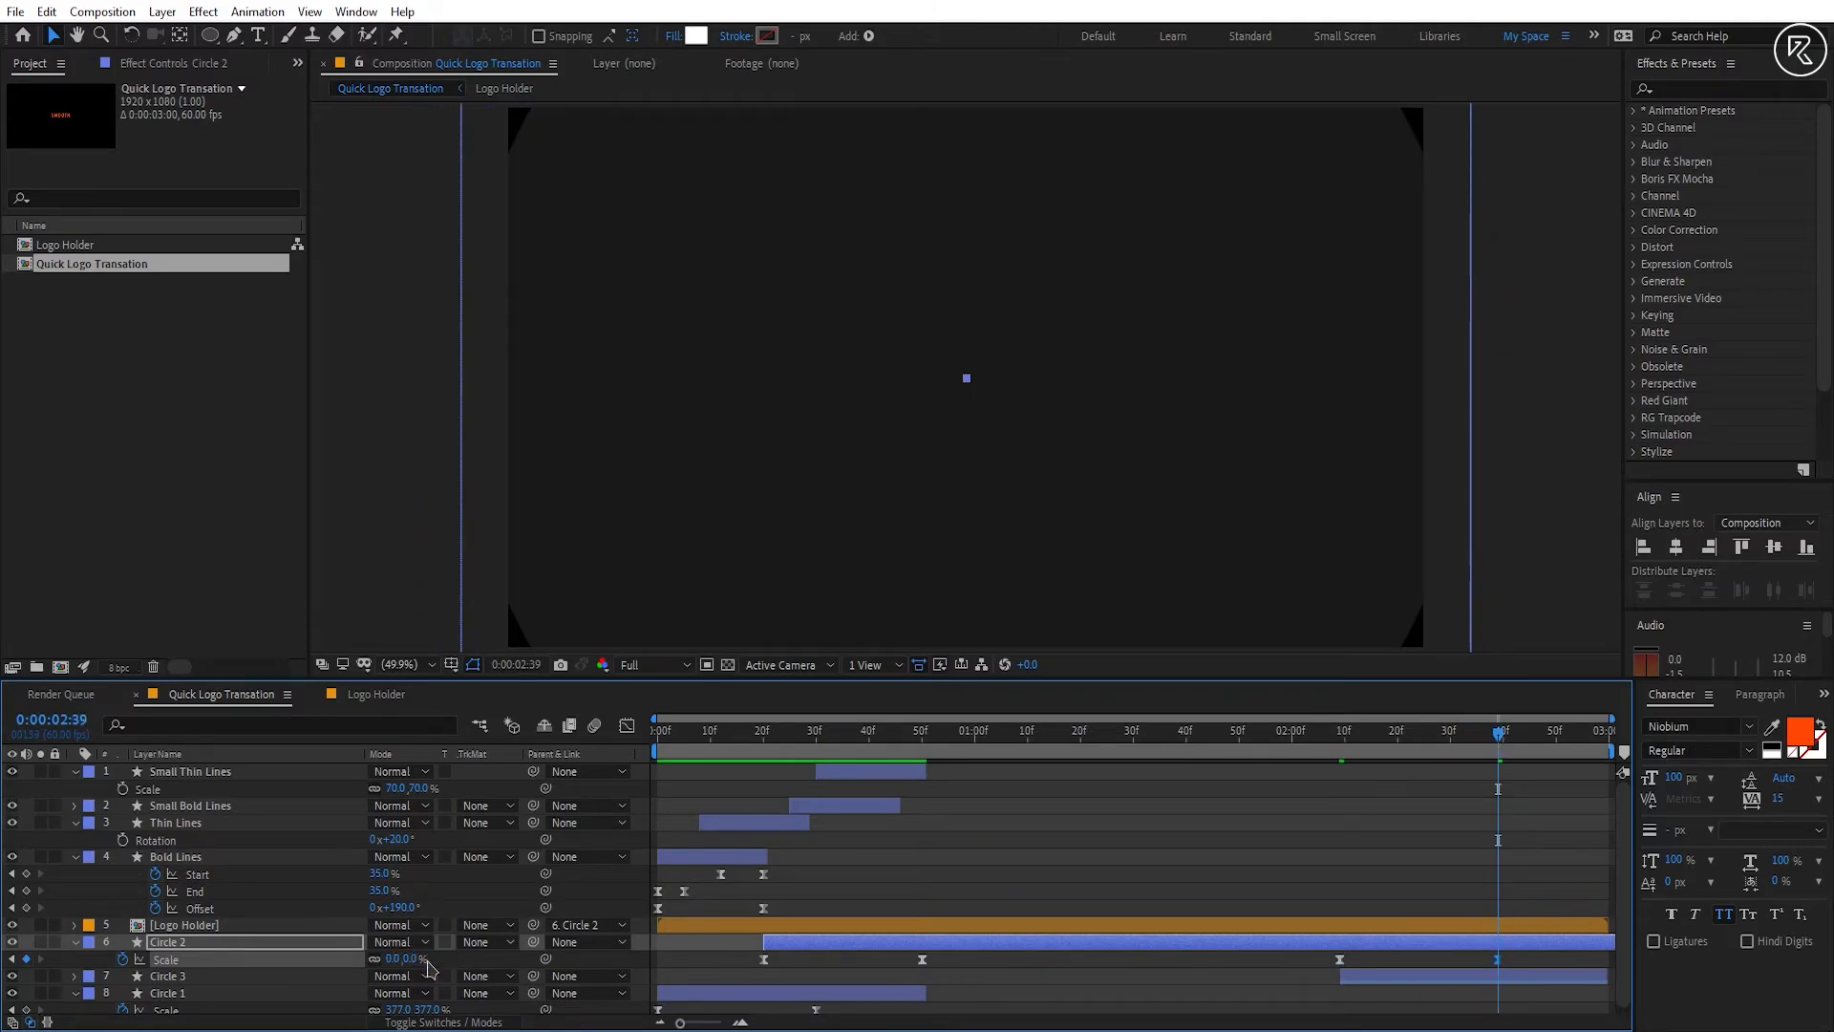
Step: Ease Circle 2's closing scale-down in the speed graph so that its speed peaks sharply between the last two keyframes
click(626, 726)
drag(1352, 940, 1403, 940)
drag(1484, 916, 1441, 880)
click(1423, 880)
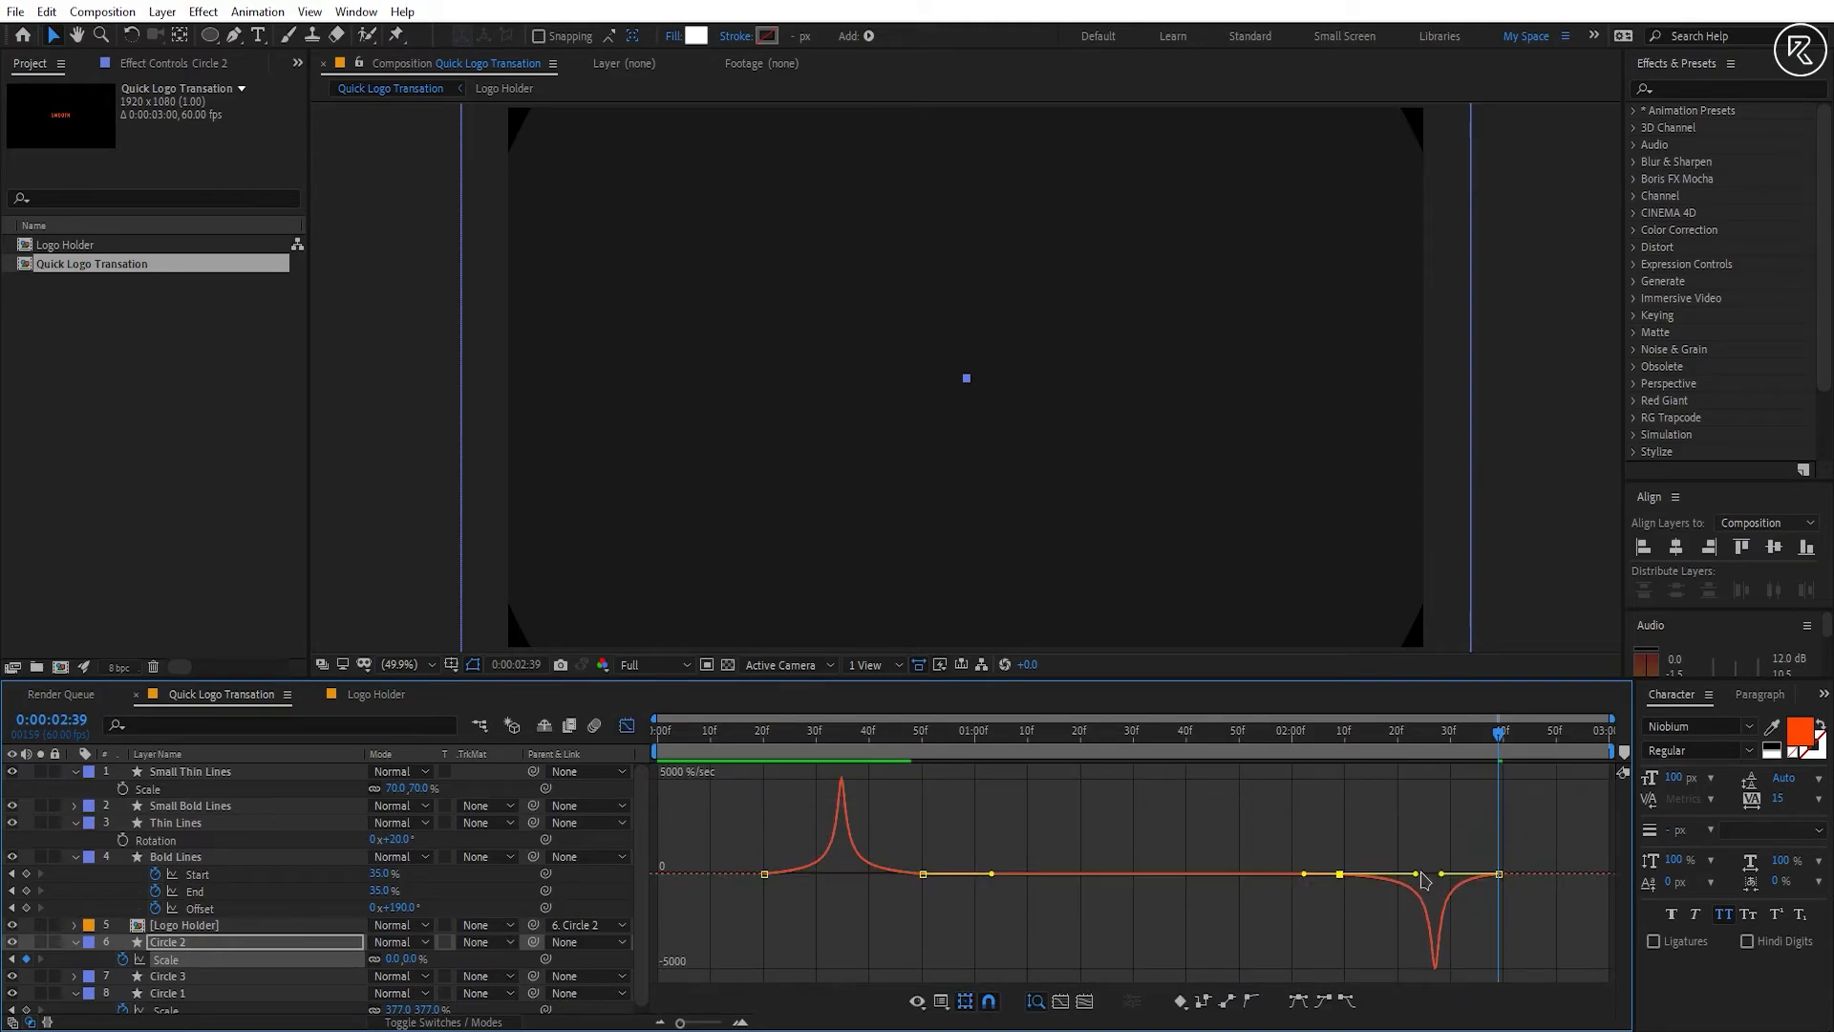
click(626, 728)
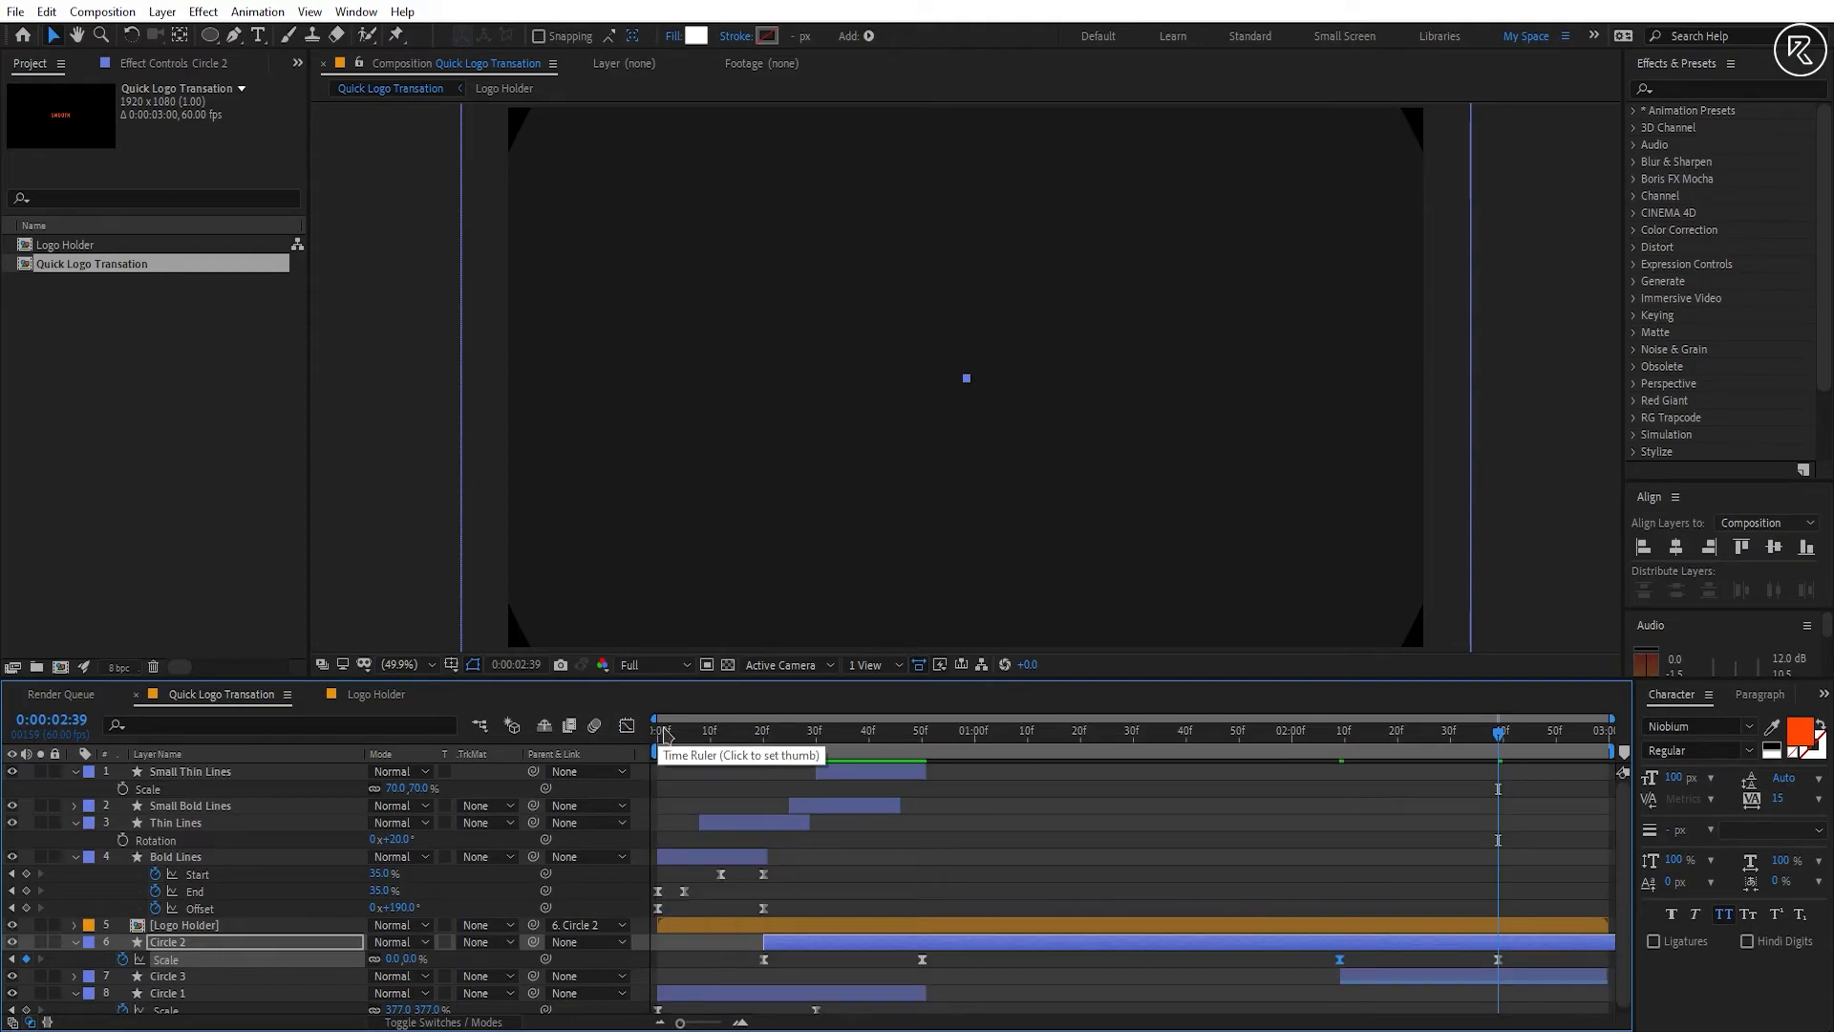
Step: Trim the end of the Circle 2 layer at 0:00:02:39 and collapse the properties of all layers
key(alt+bracketright)
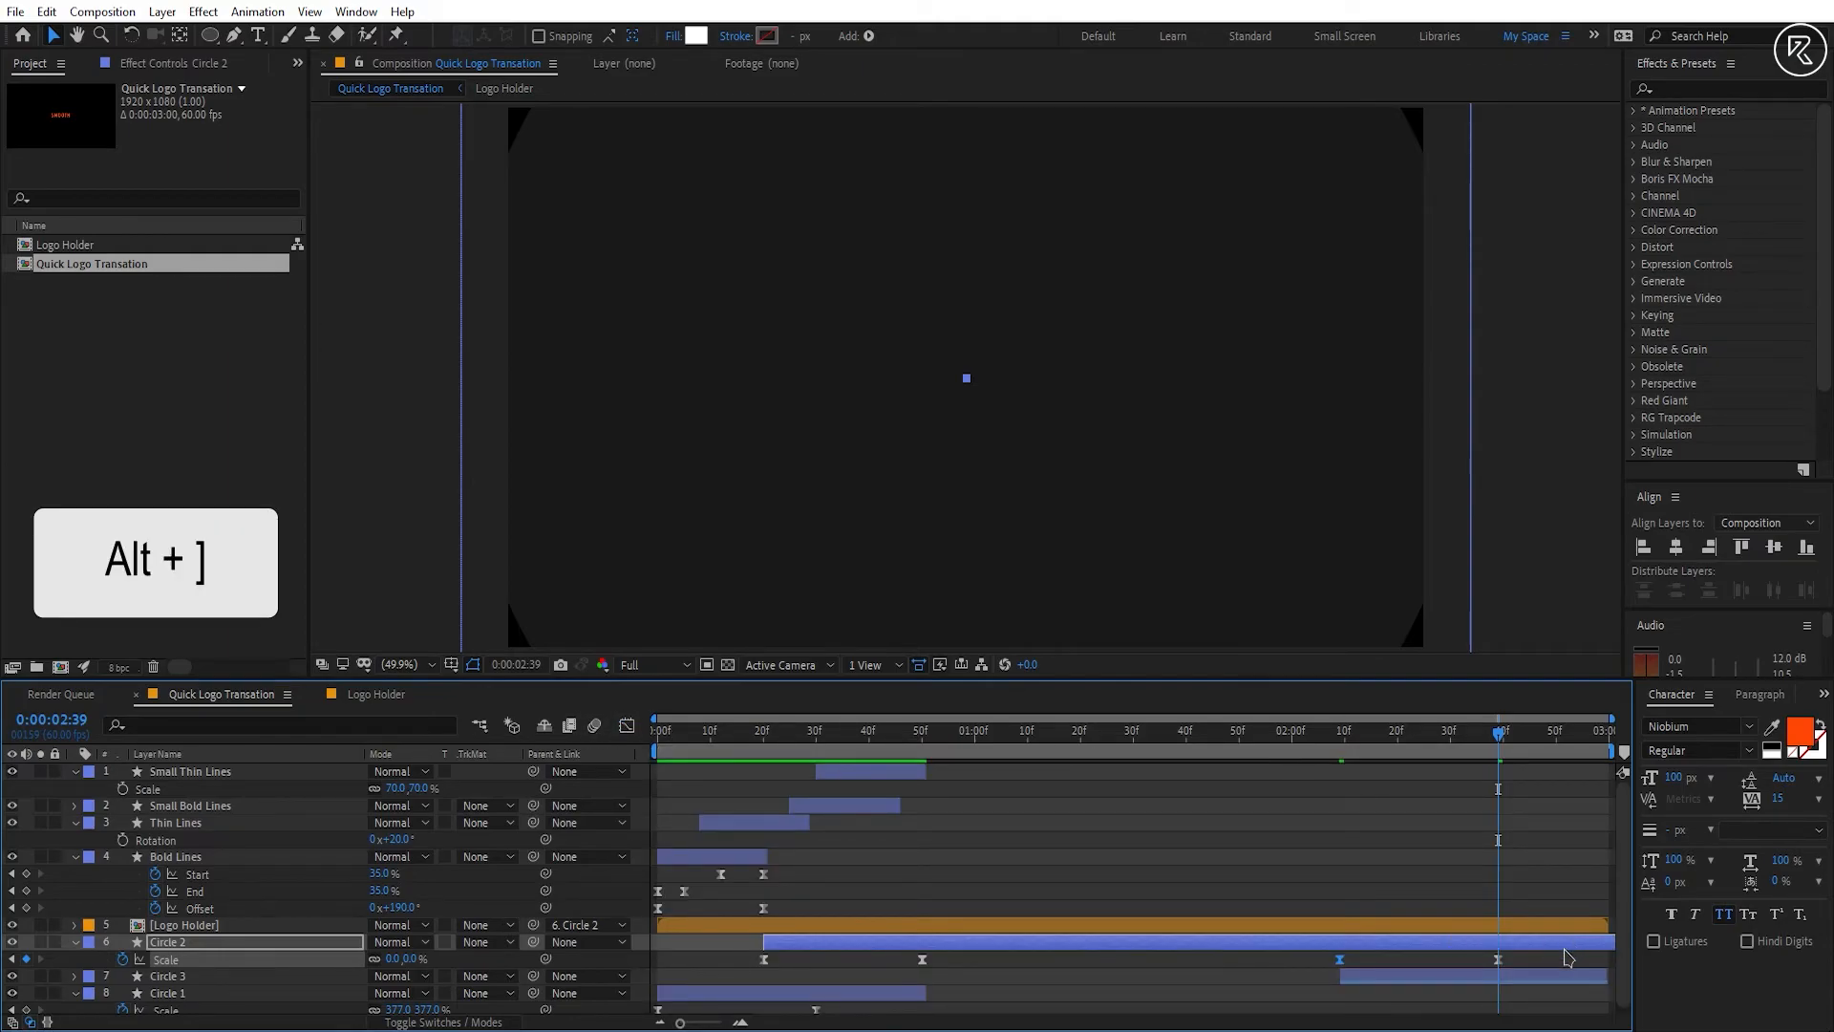
key(ctrl+a)
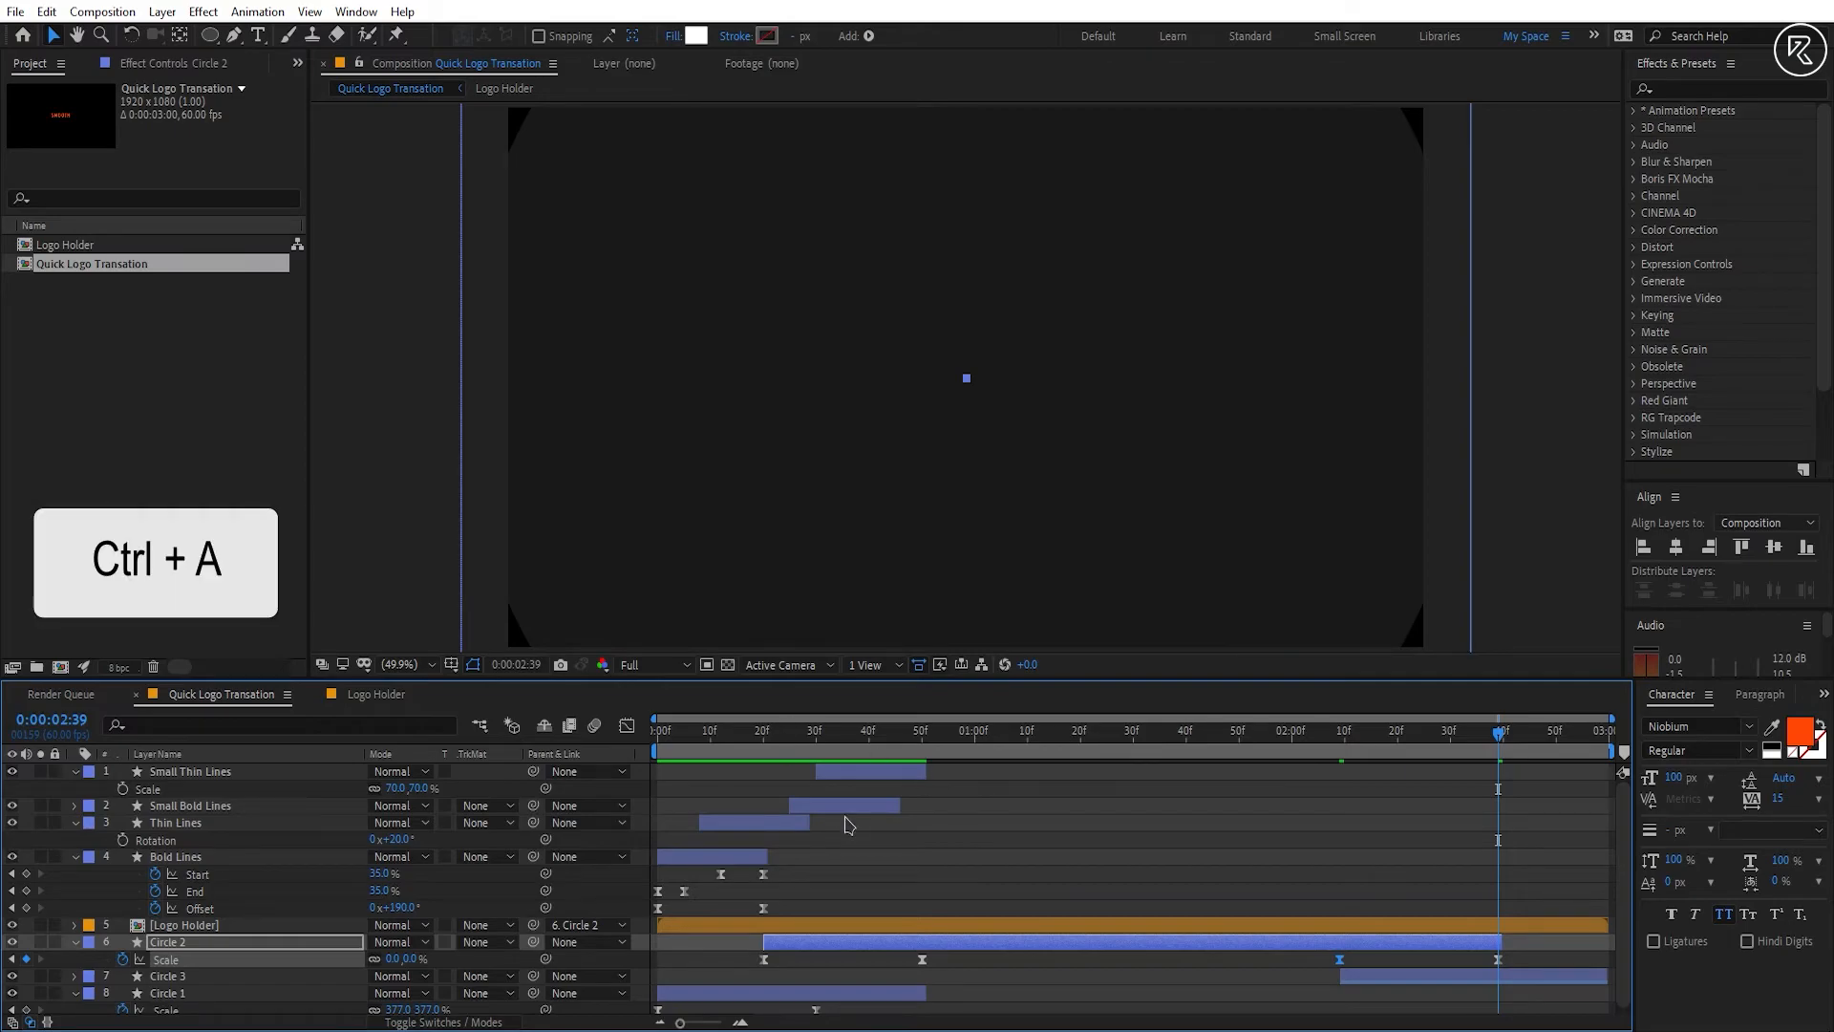
key(u)
key(u)
key(u)
click(904, 943)
Step: Preview the logo transition from the first frame and stop at 0:00:00:40, where the logo is displayed
drag(681, 739, 608, 741)
key(space)
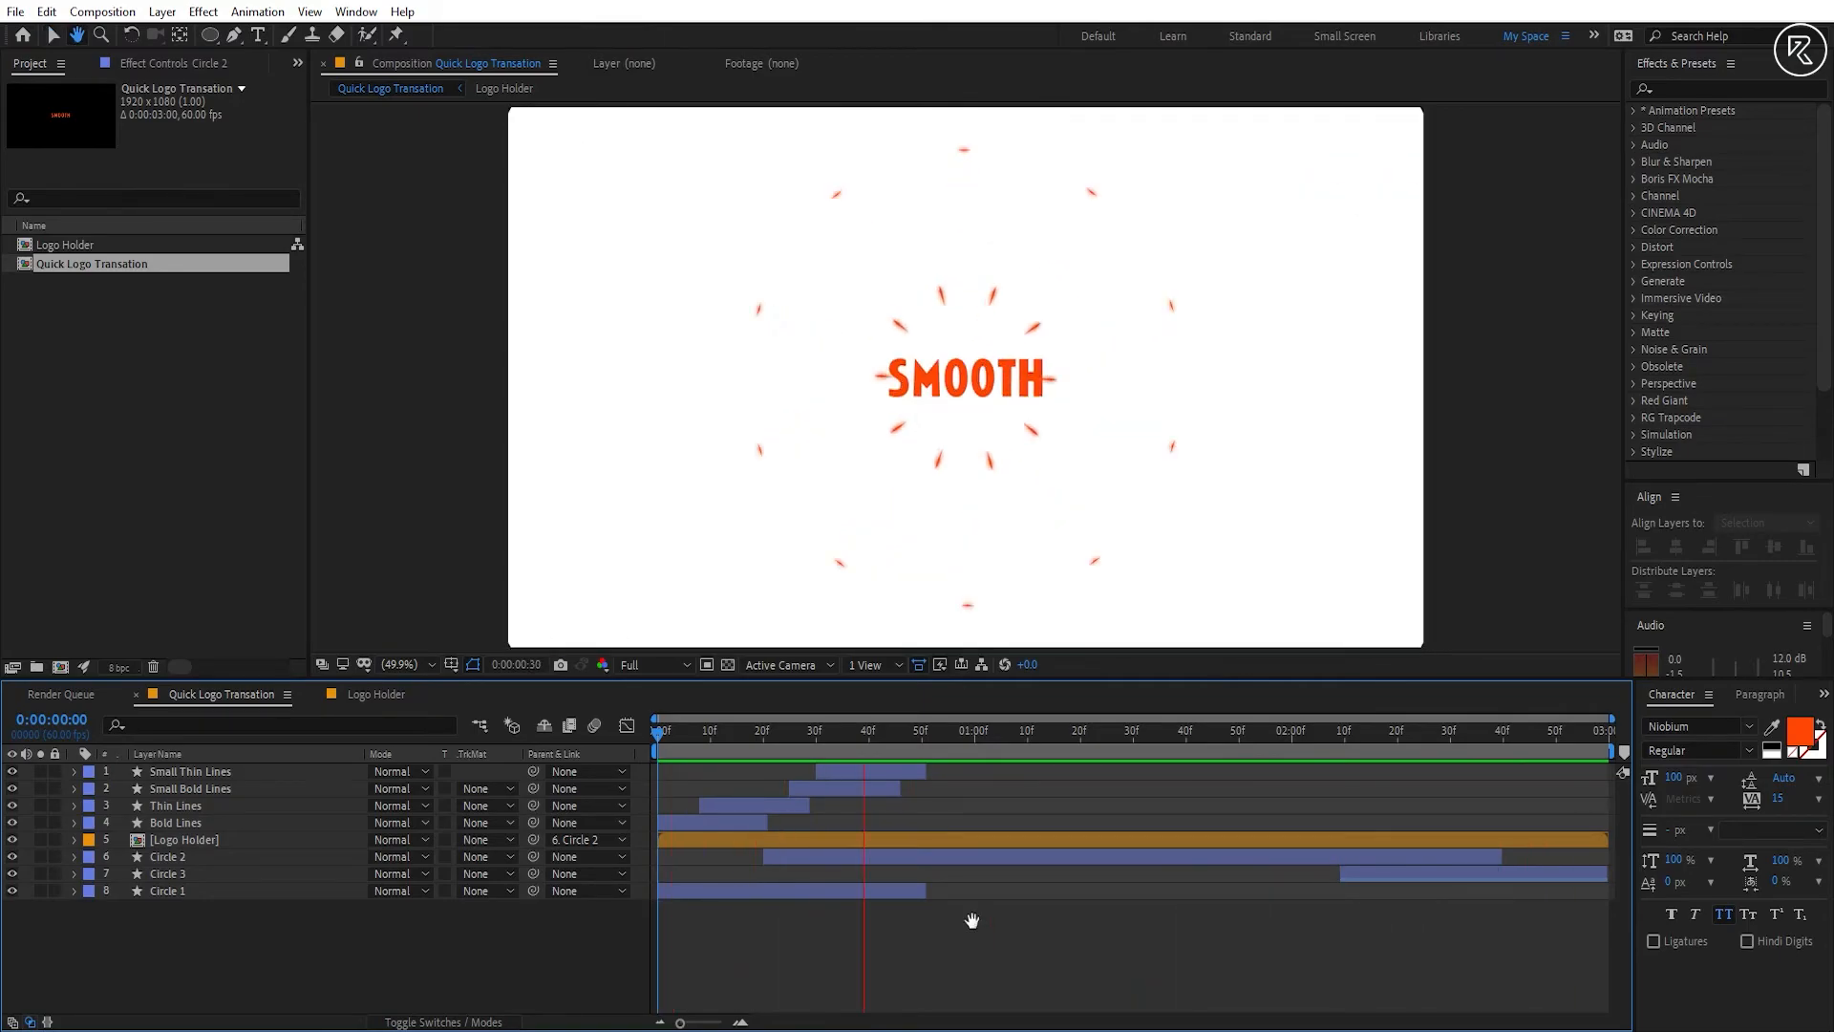
key(space)
drag(858, 743, 875, 844)
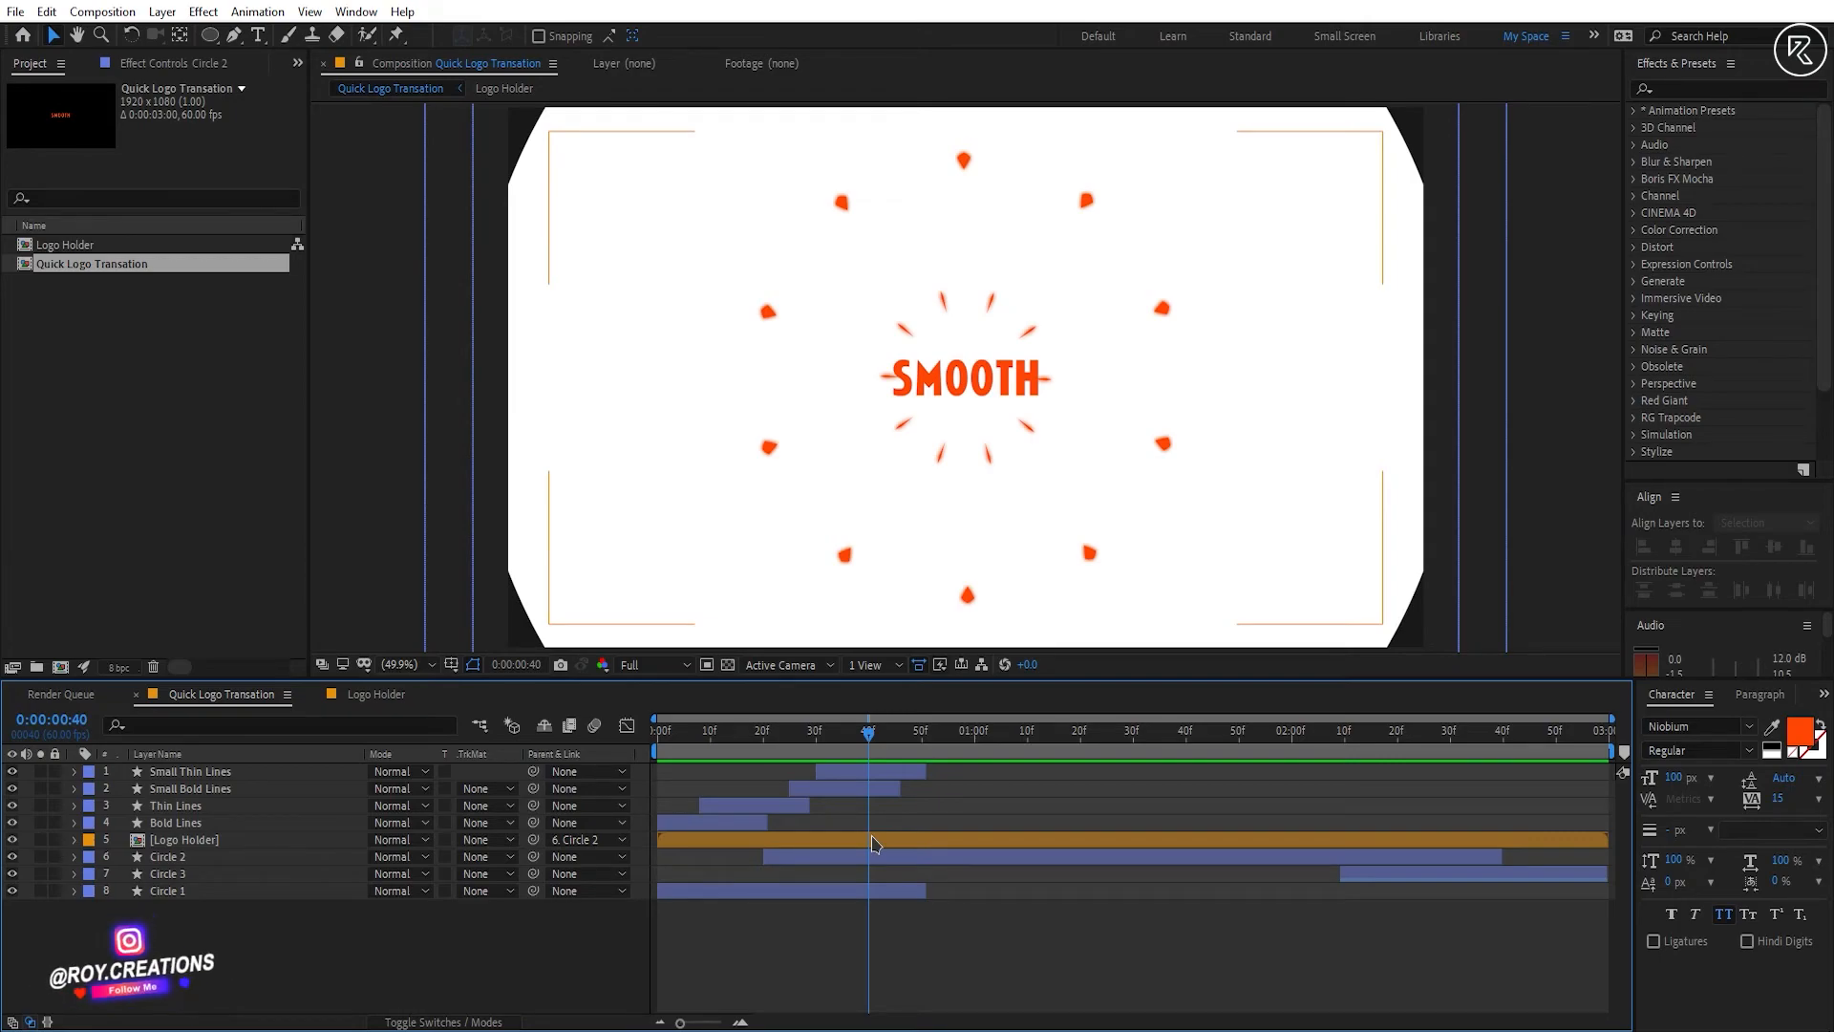
Step: Import Leaf Logo.jpg and place it above the Smooth text layer in the Logo Holder composition, with the text hidden
key(alt+Tab)
drag(323, 250, 191, 493)
key(alt+Tab)
double_click(910, 840)
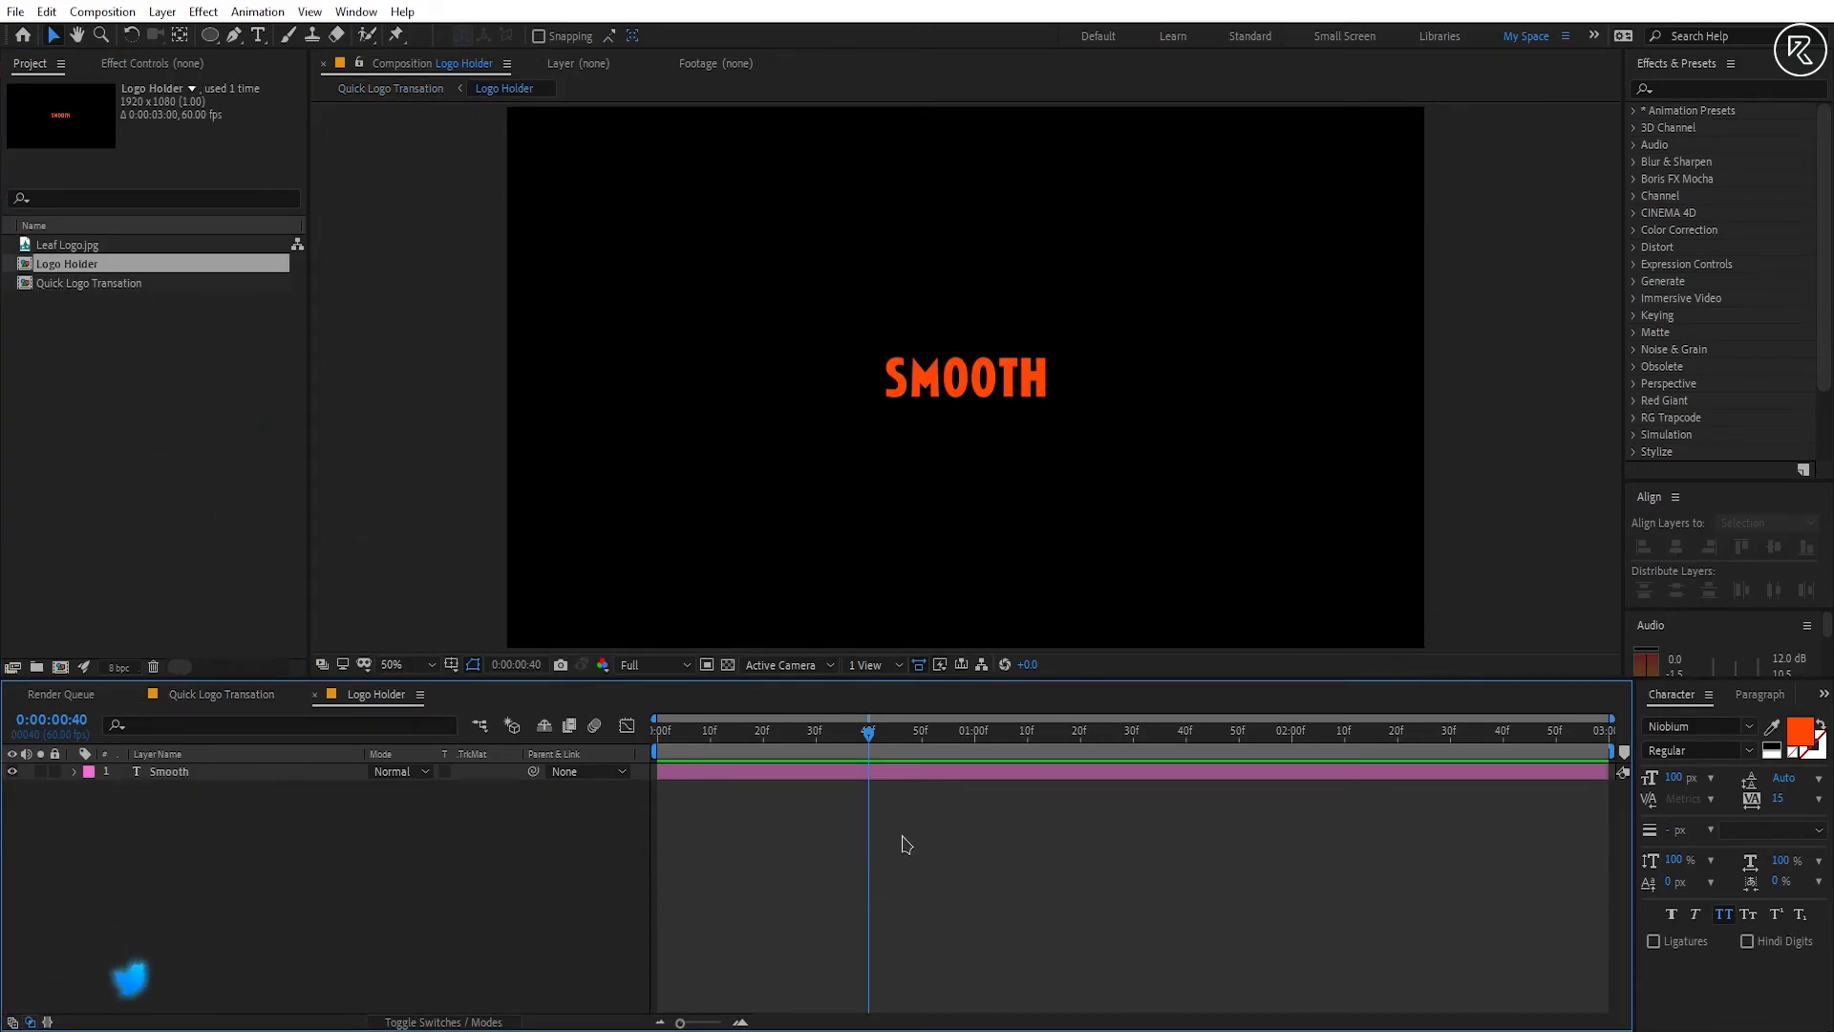
drag(99, 249, 177, 774)
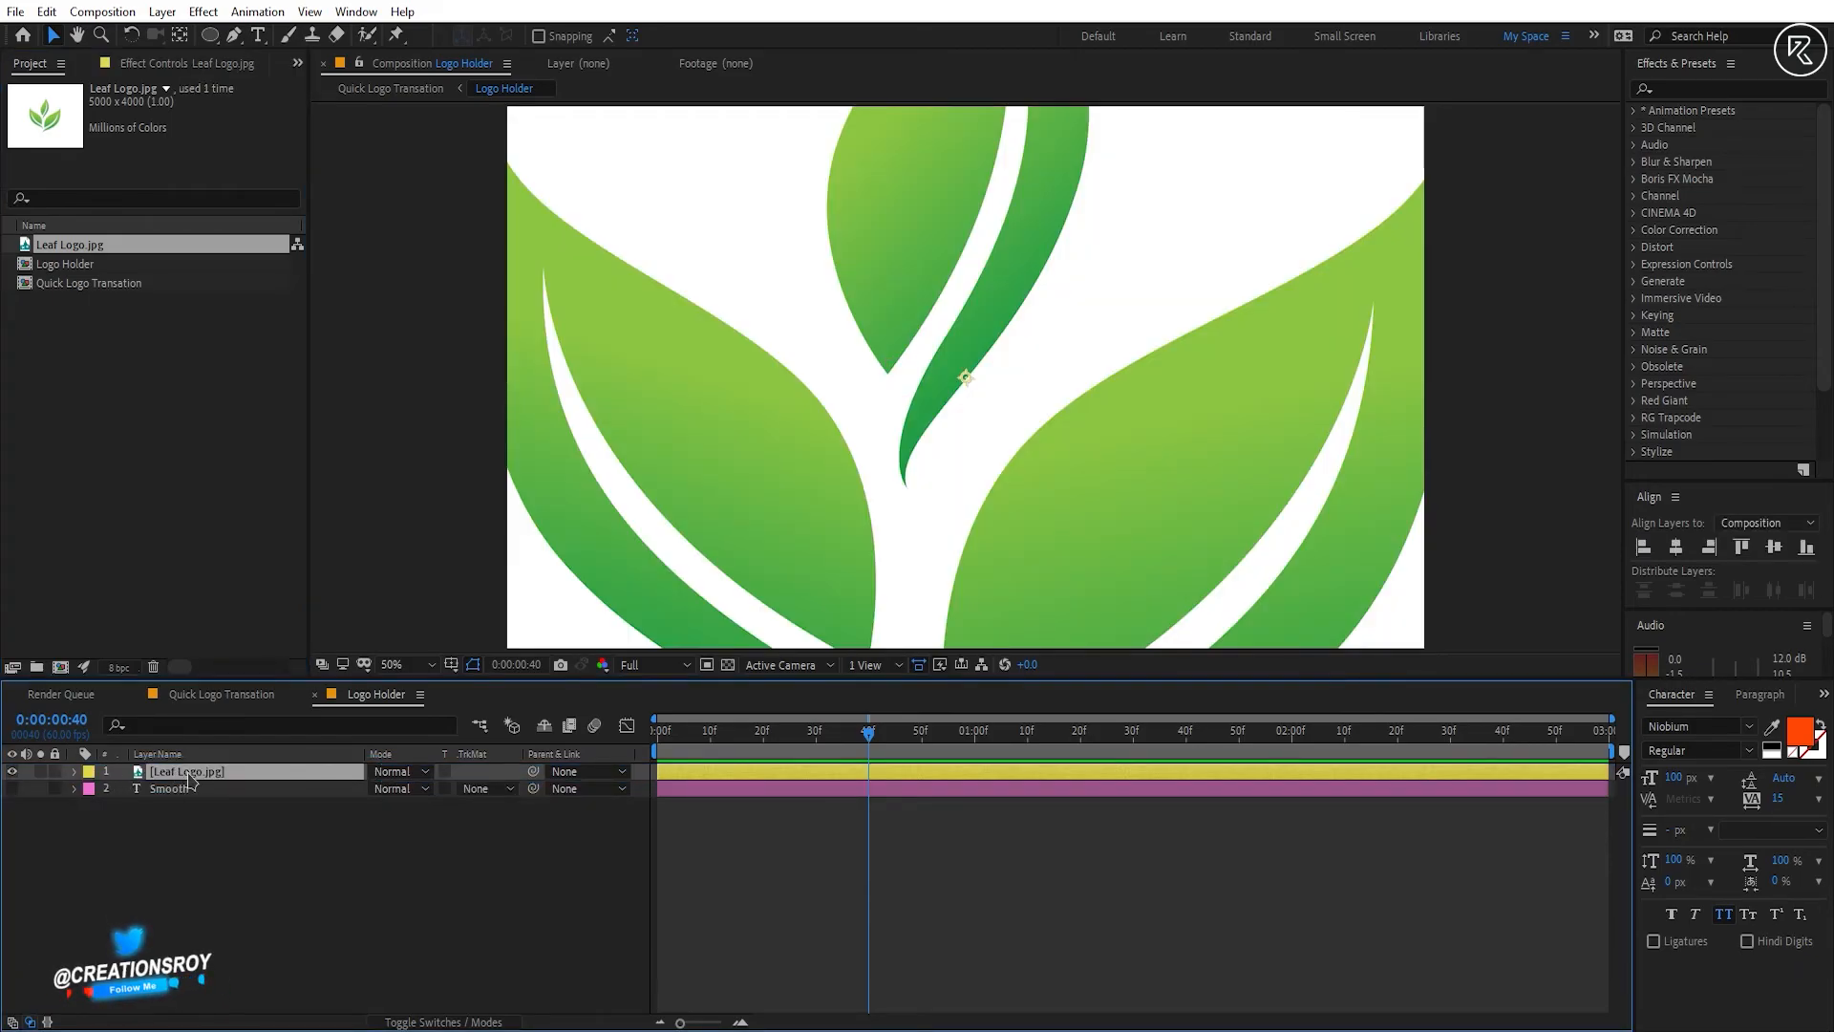
Step: Scale the Leaf Logo.jpg layer down to 7%
key(s)
drag(406, 789, 361, 795)
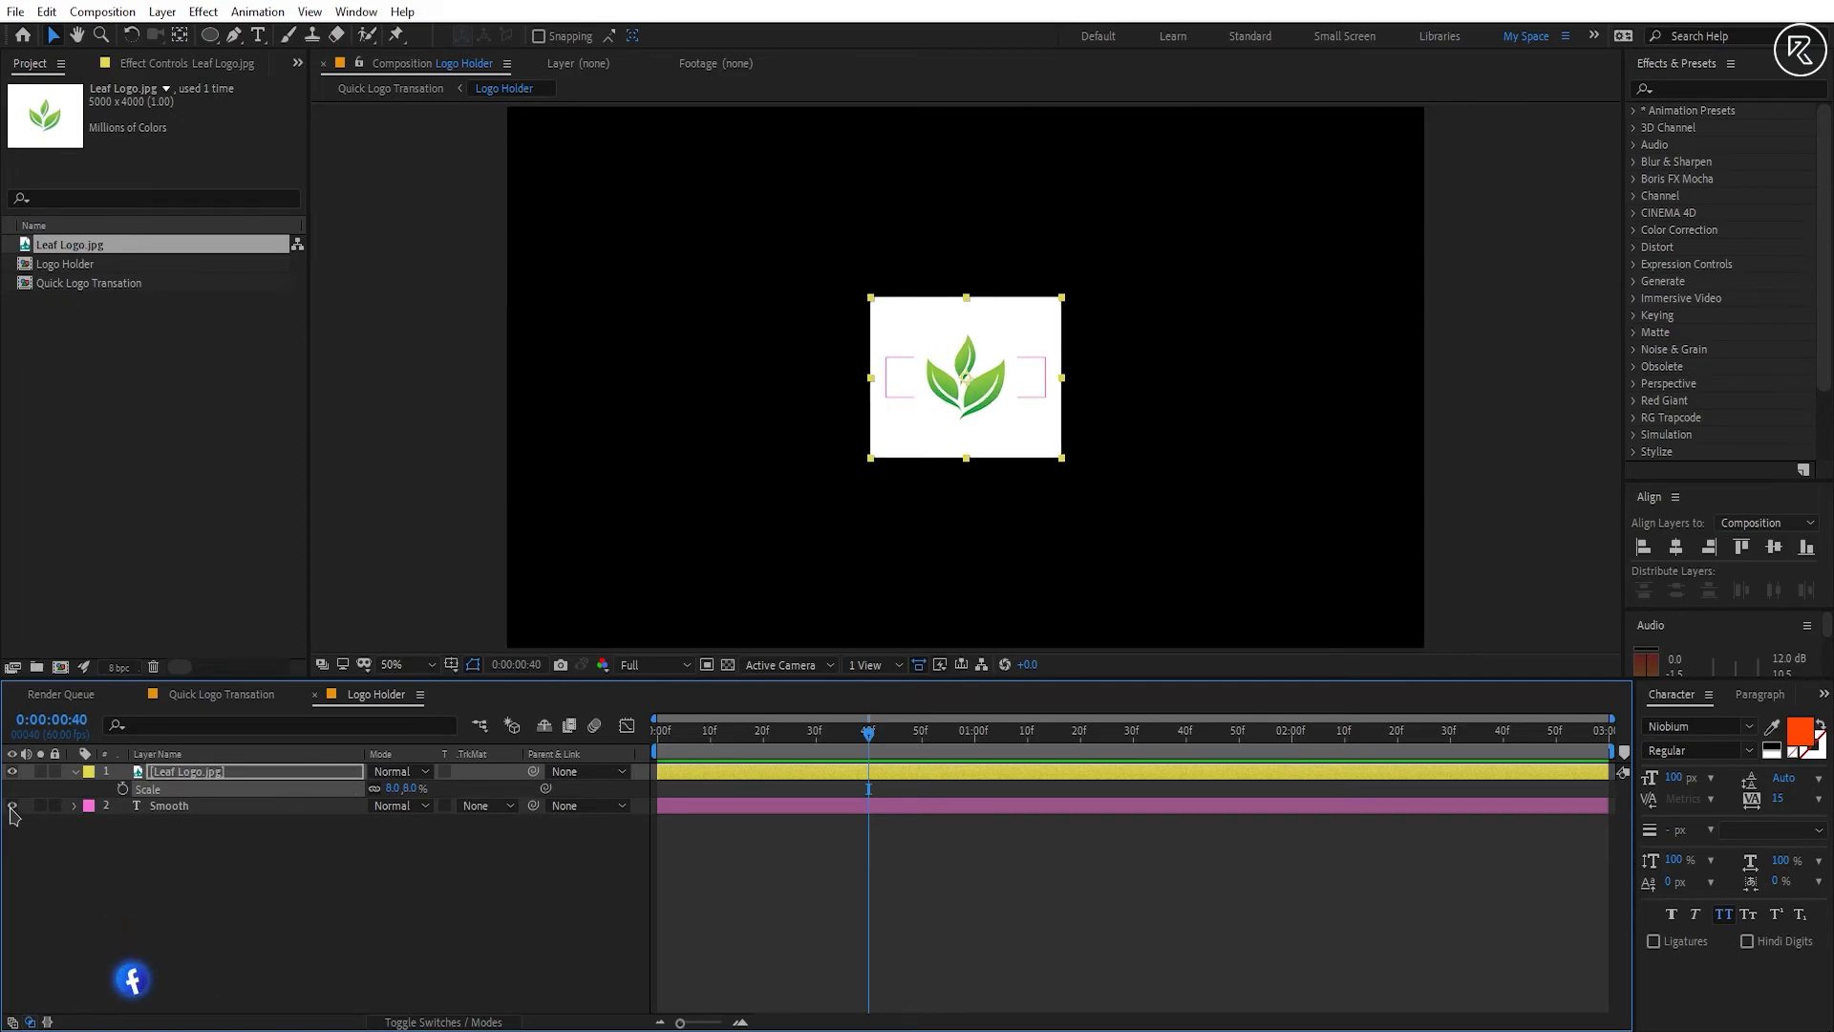
click(409, 789)
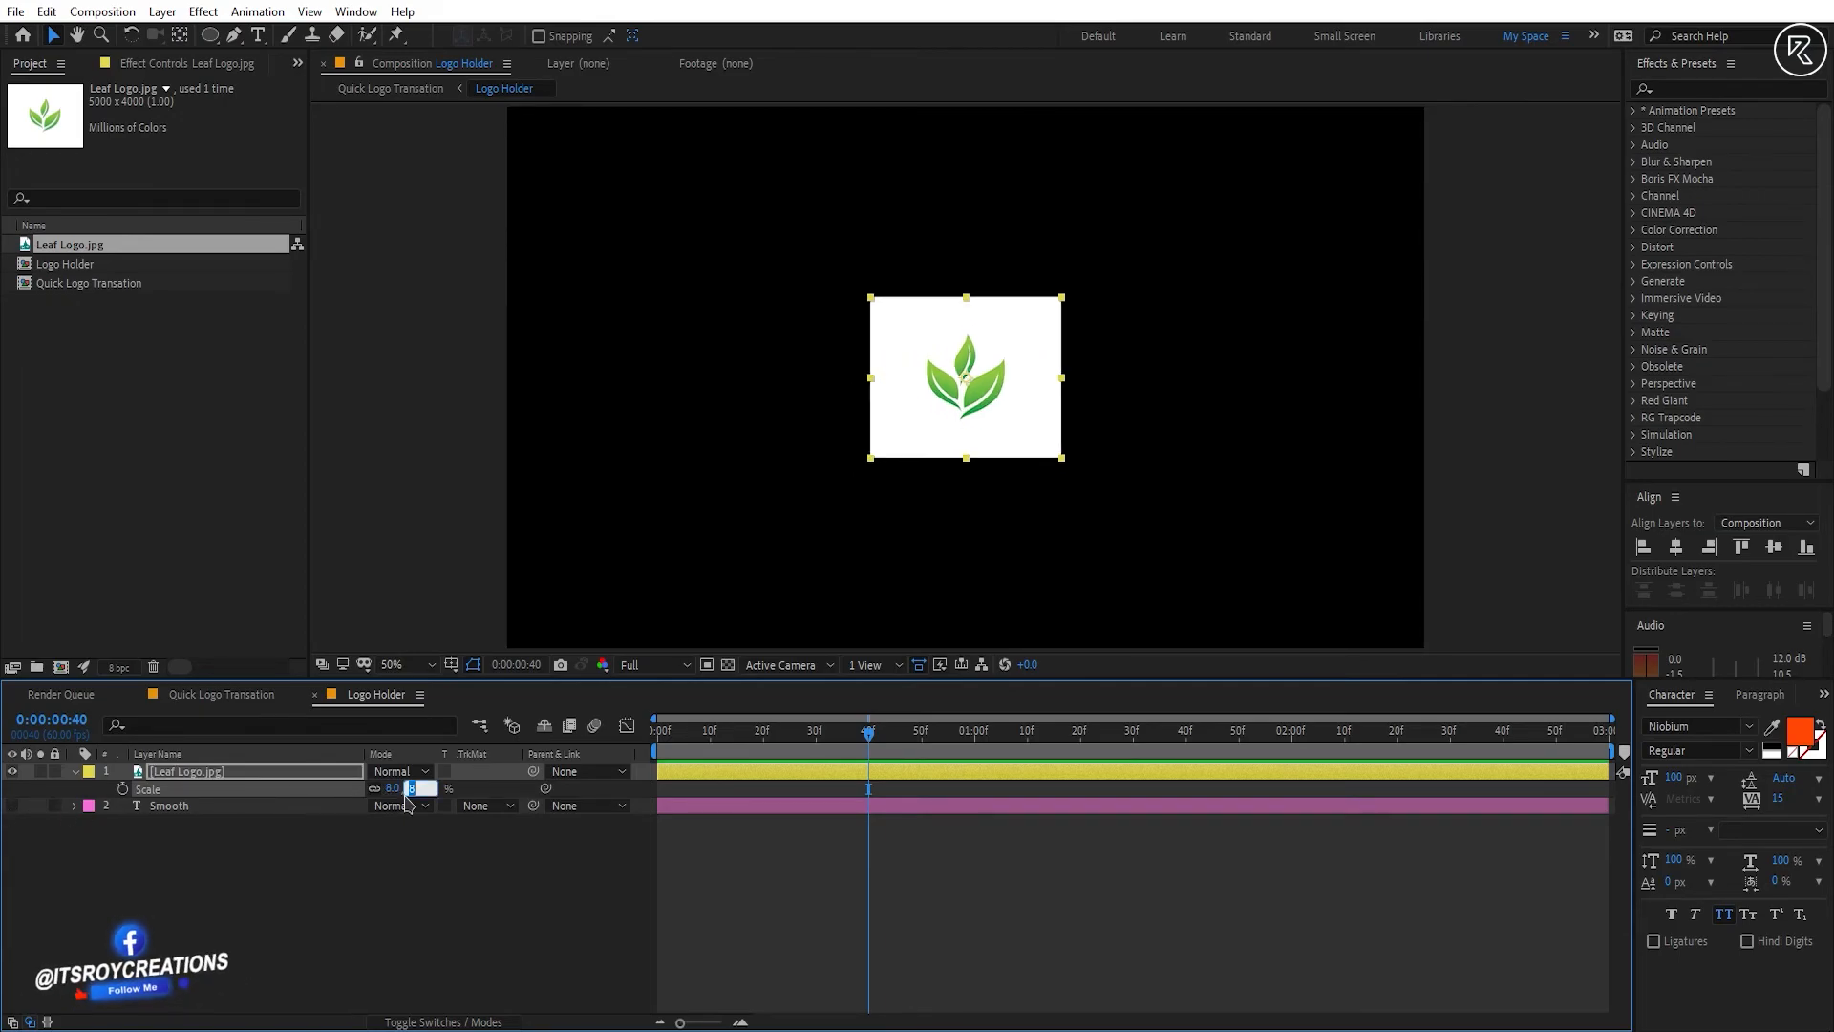
text(7)
key(Return)
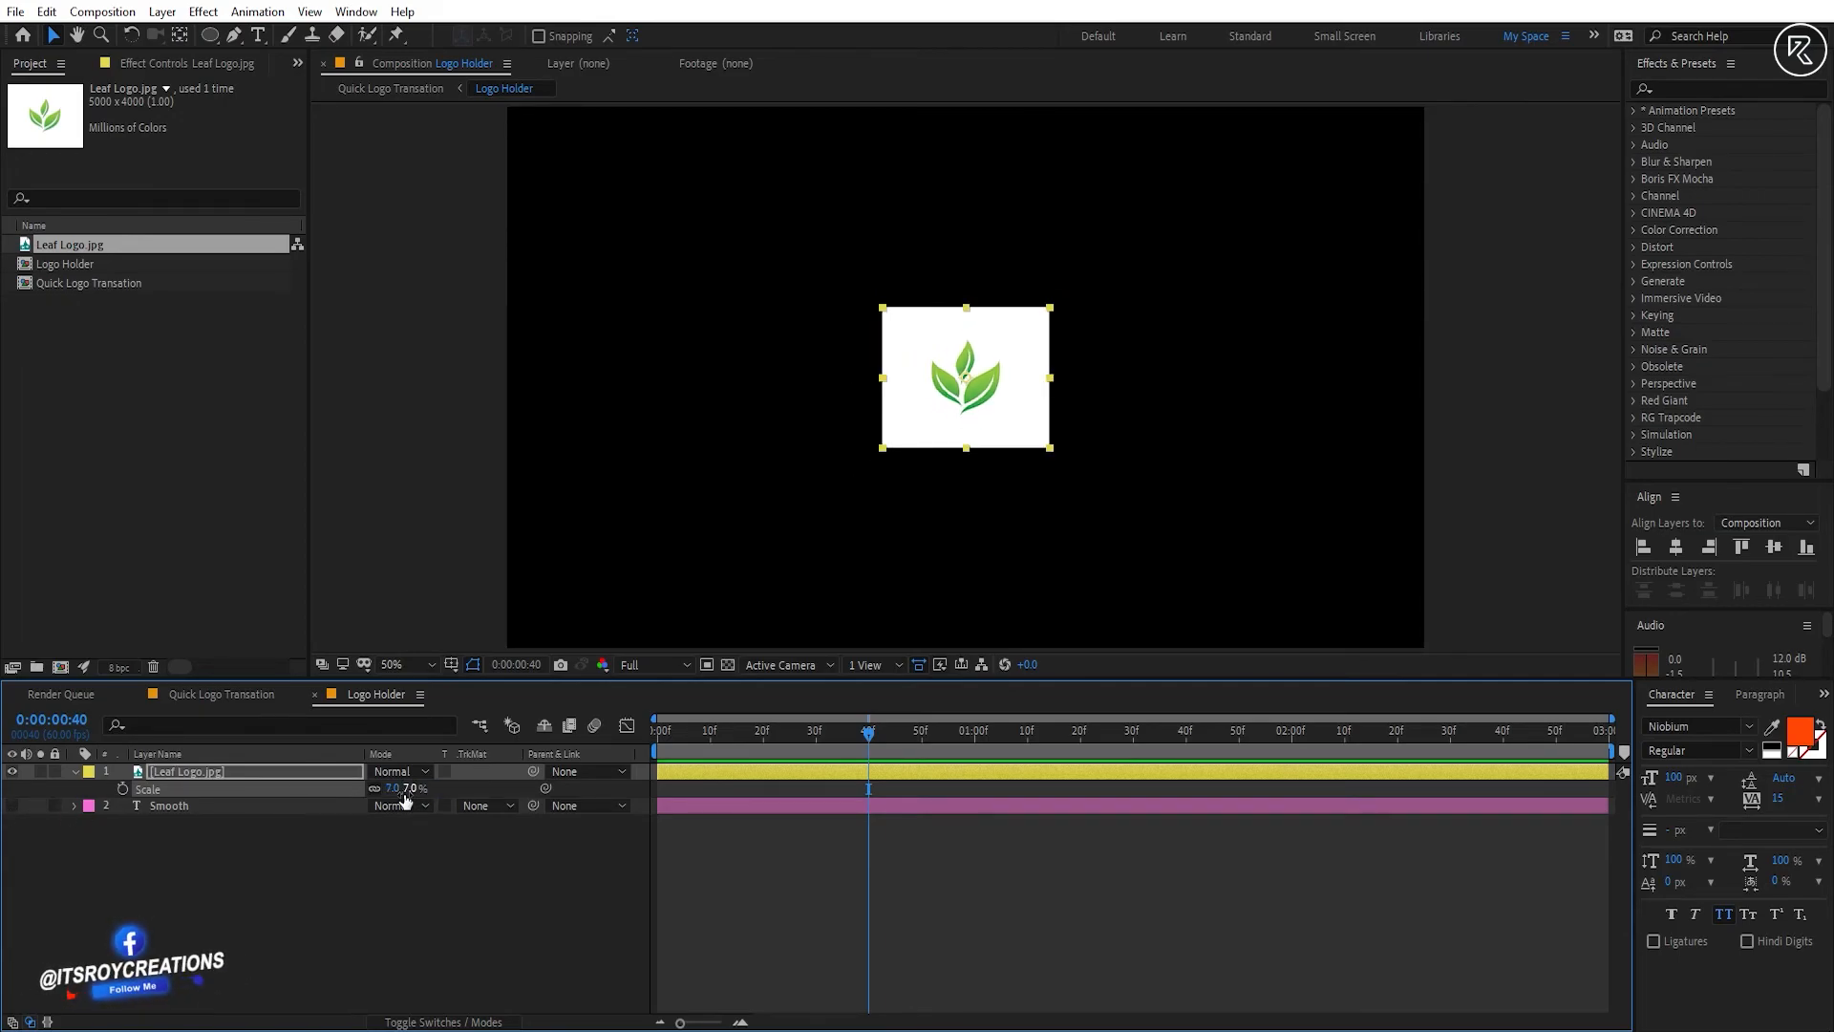
Step: Apply the Linear Color Key effect to the leaf logo and sample its white background as the key color
click(1674, 89)
text(linea)
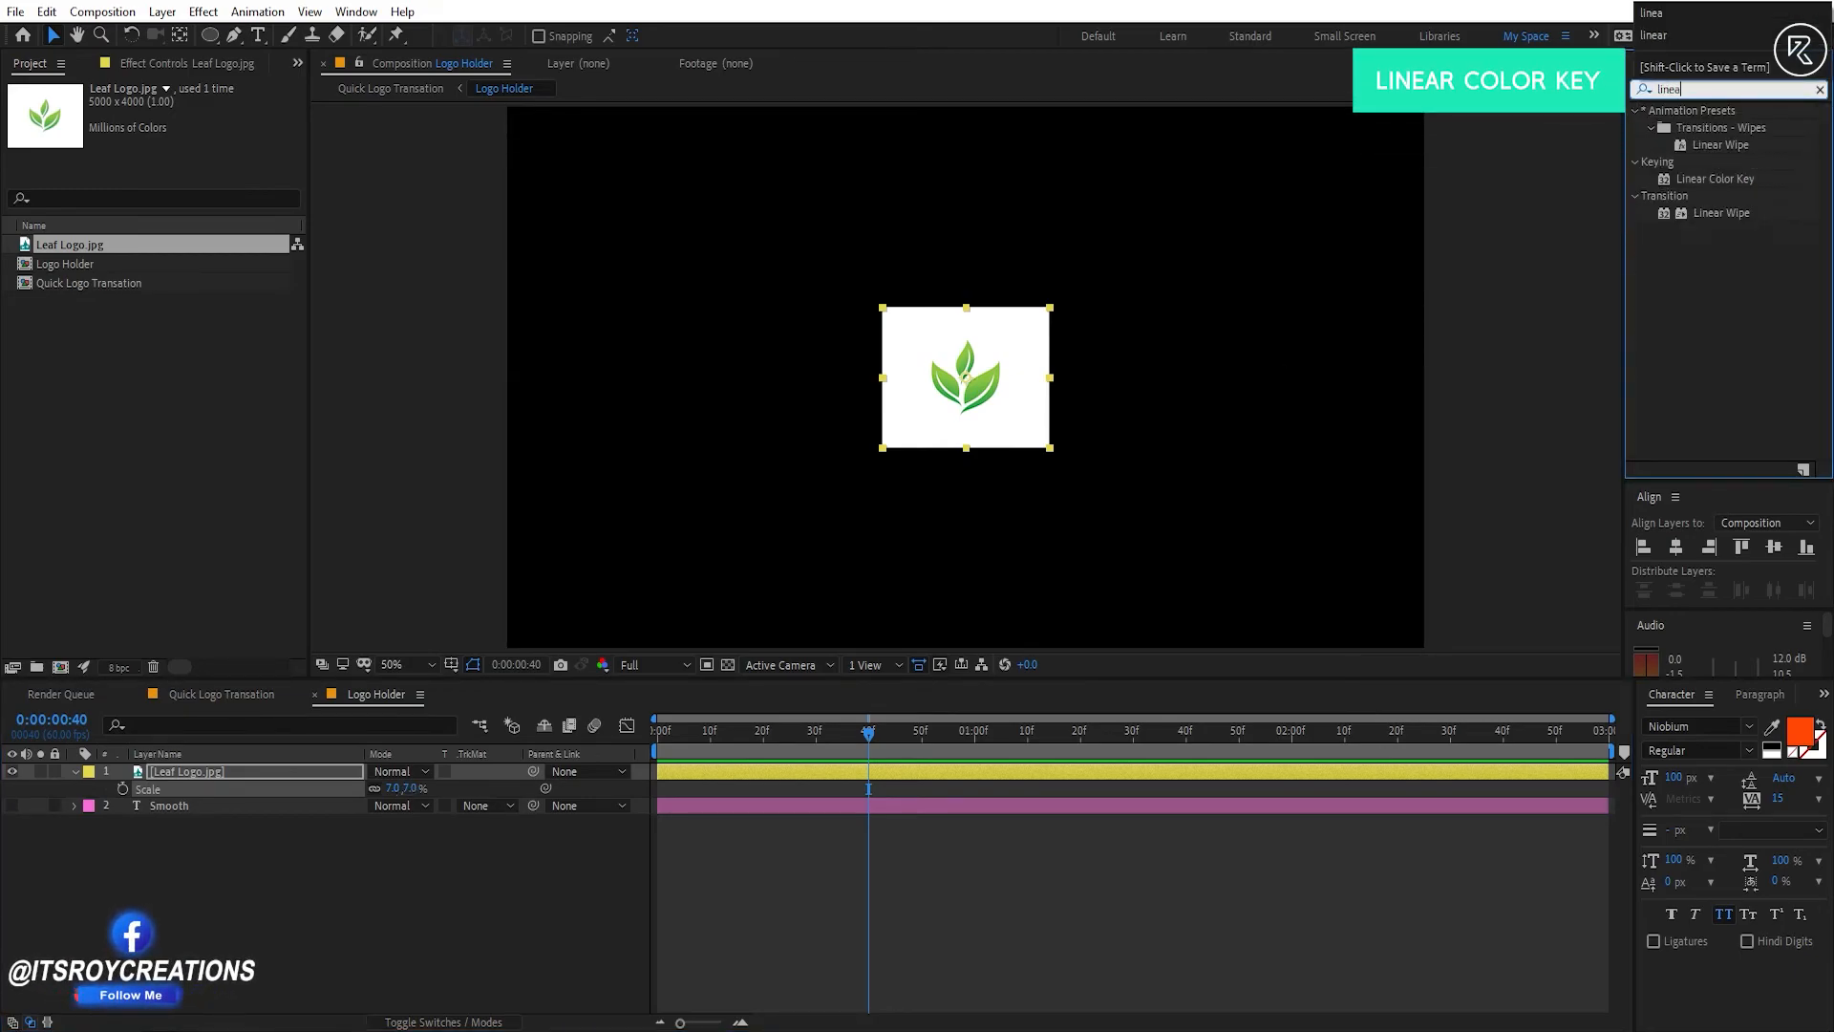
drag(1714, 178, 964, 401)
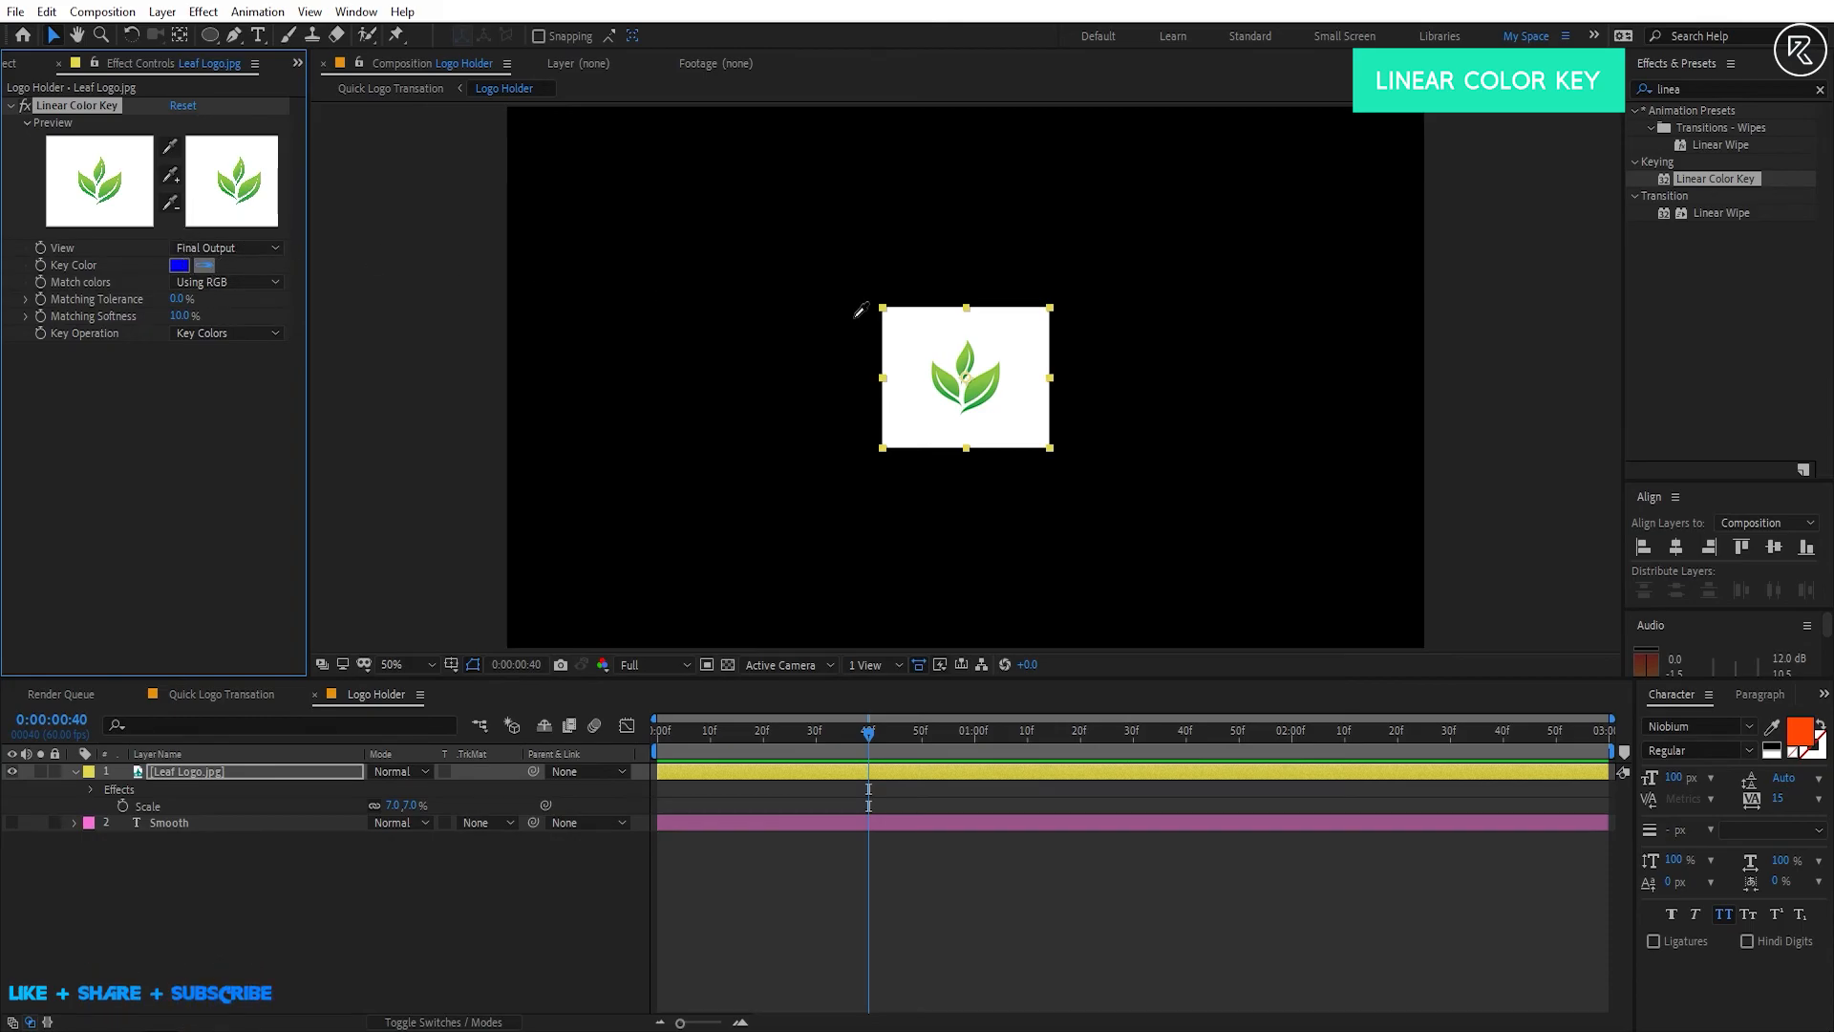
click(901, 334)
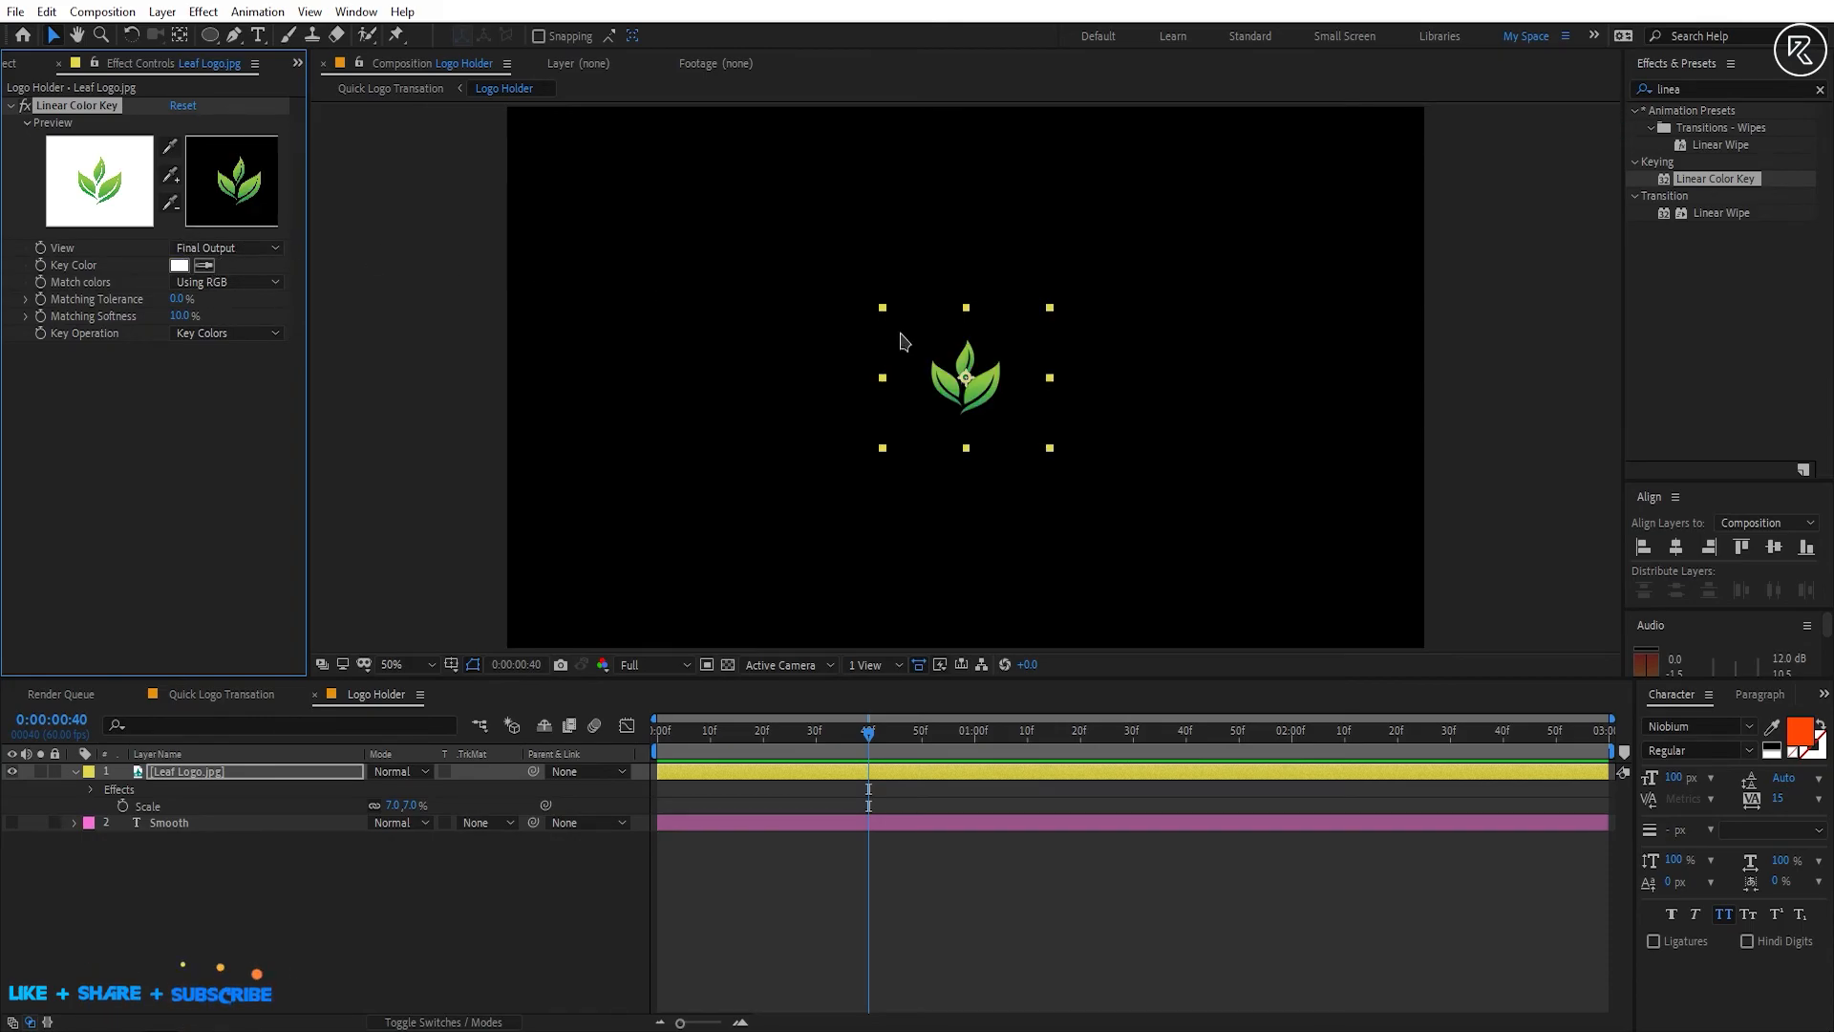
Step: Preview the Quick Logo Transation composition from the first frame with the leaf logo in place
click(221, 695)
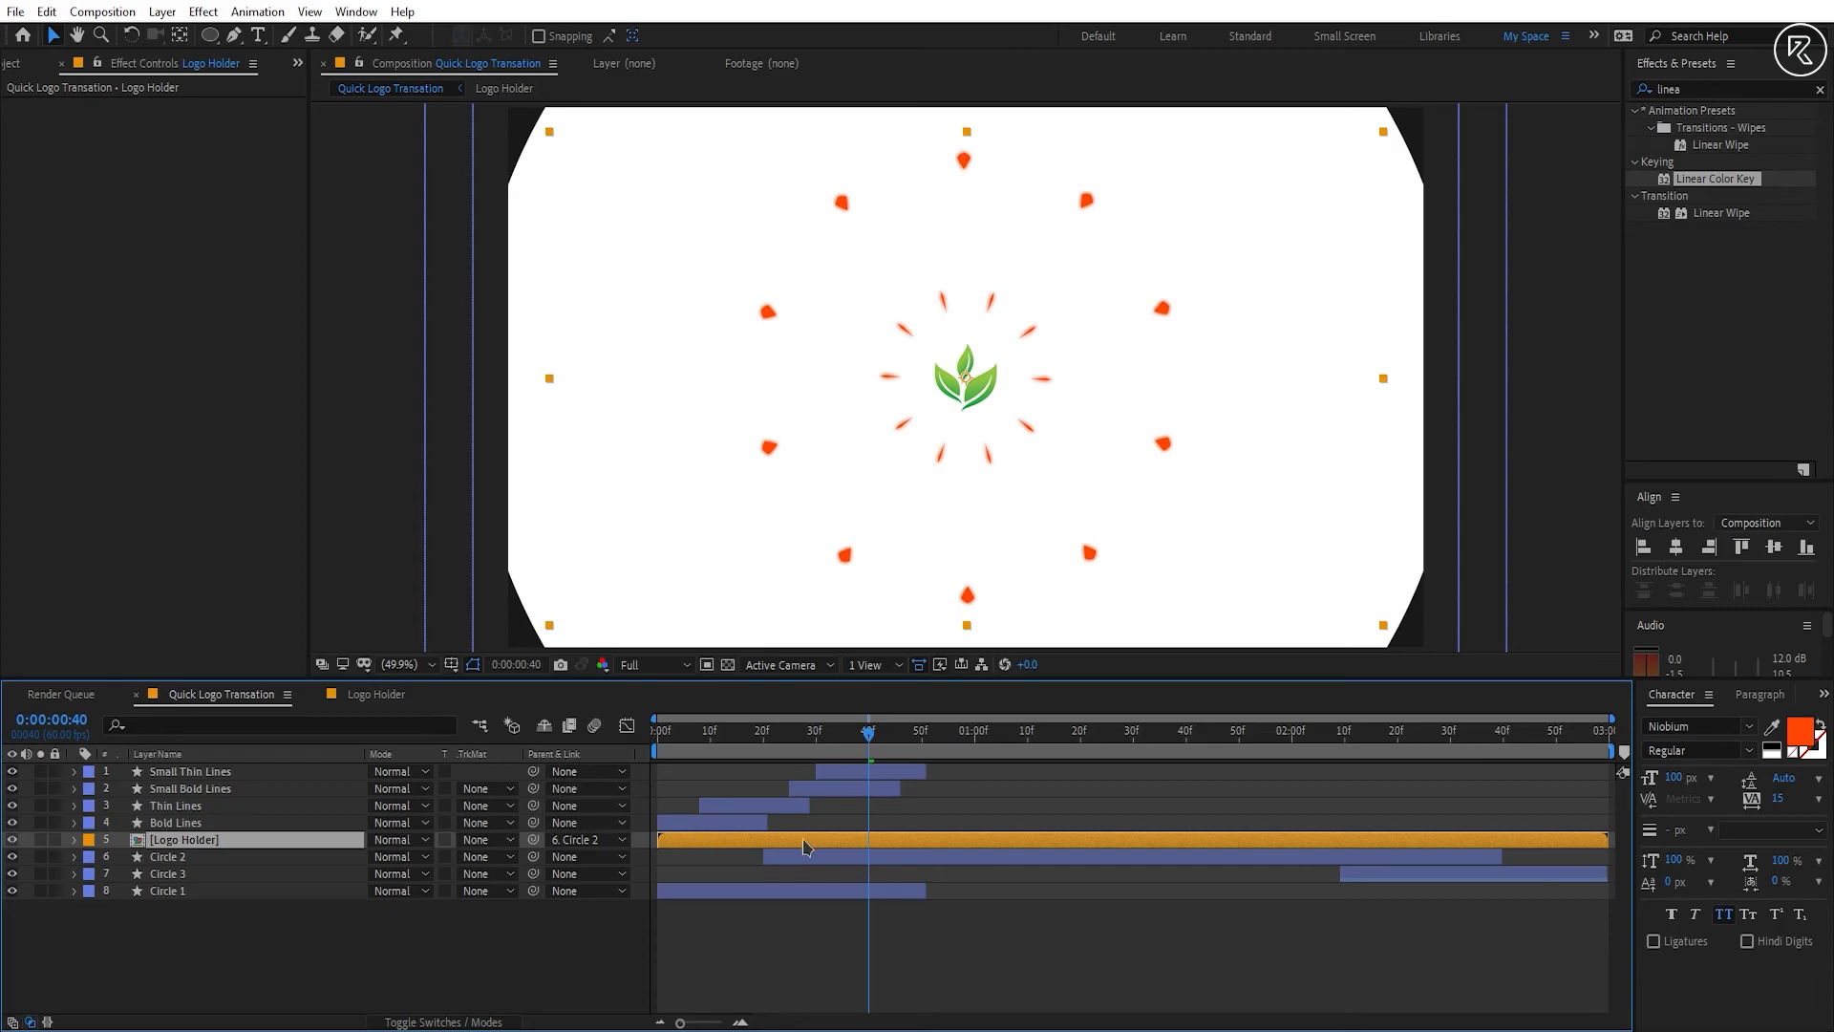
drag(853, 753, 659, 754)
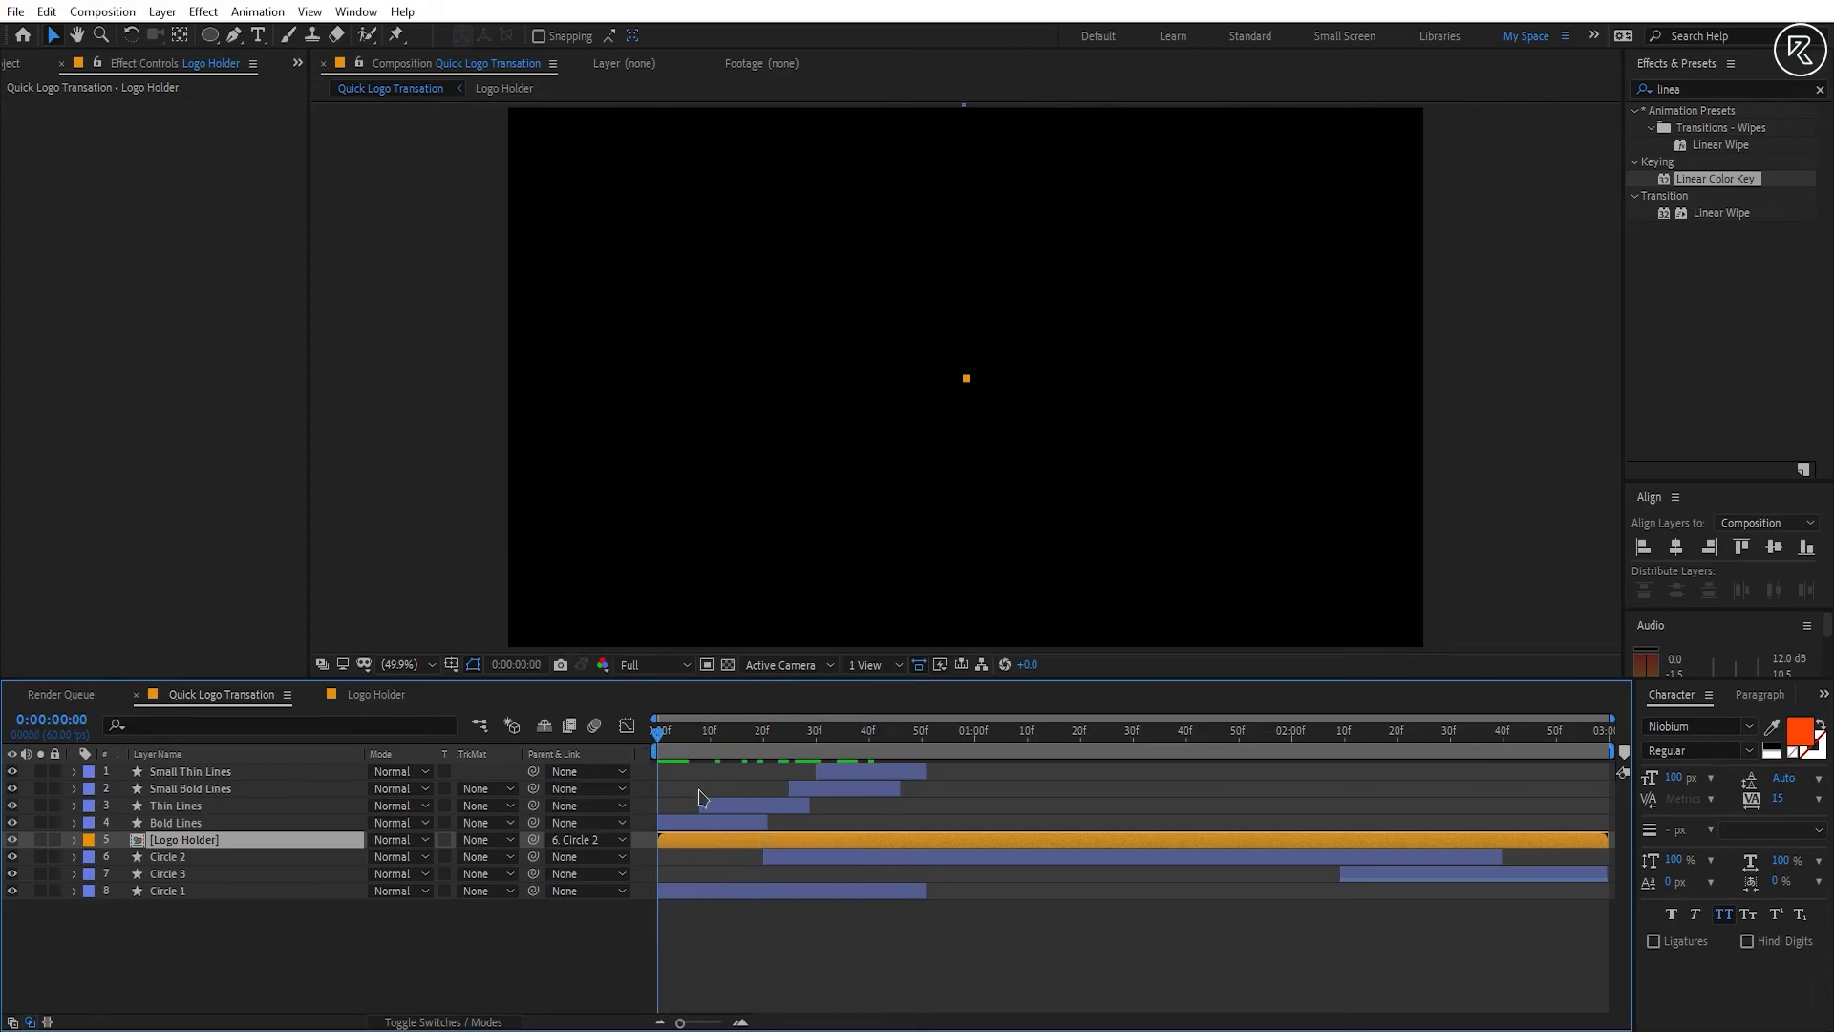
key(space)
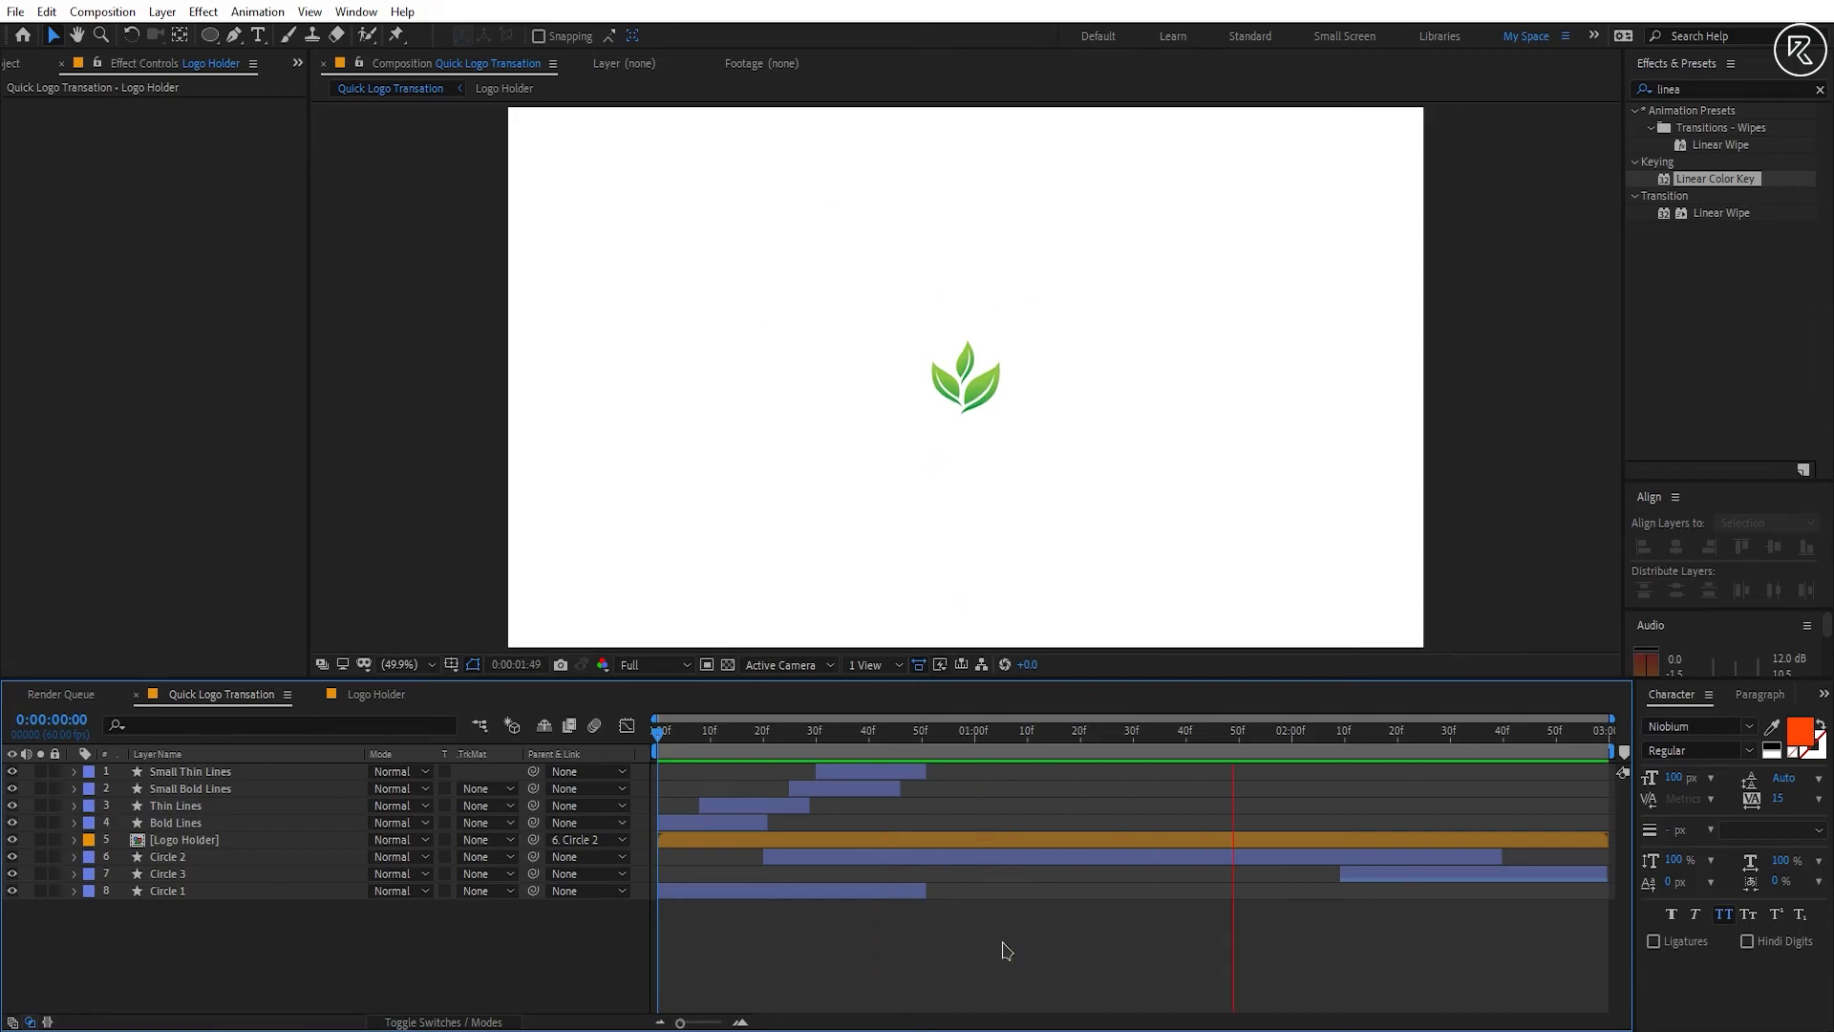
key(space)
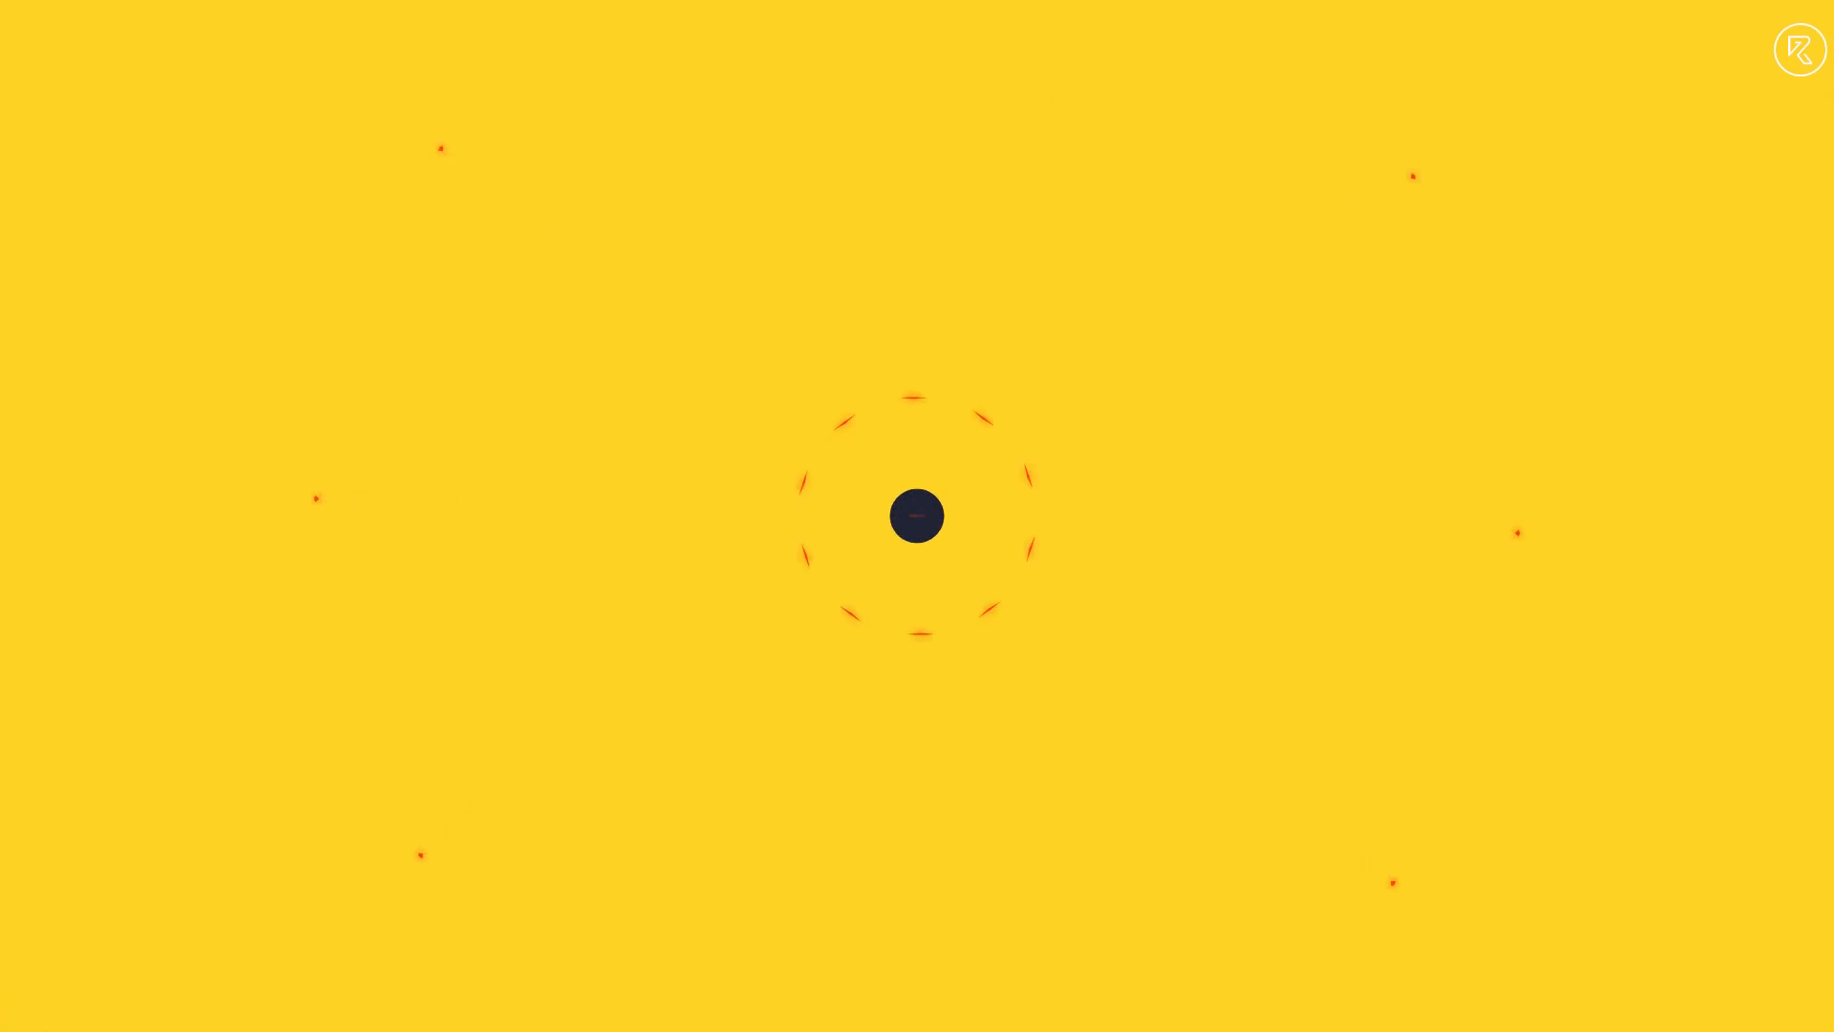